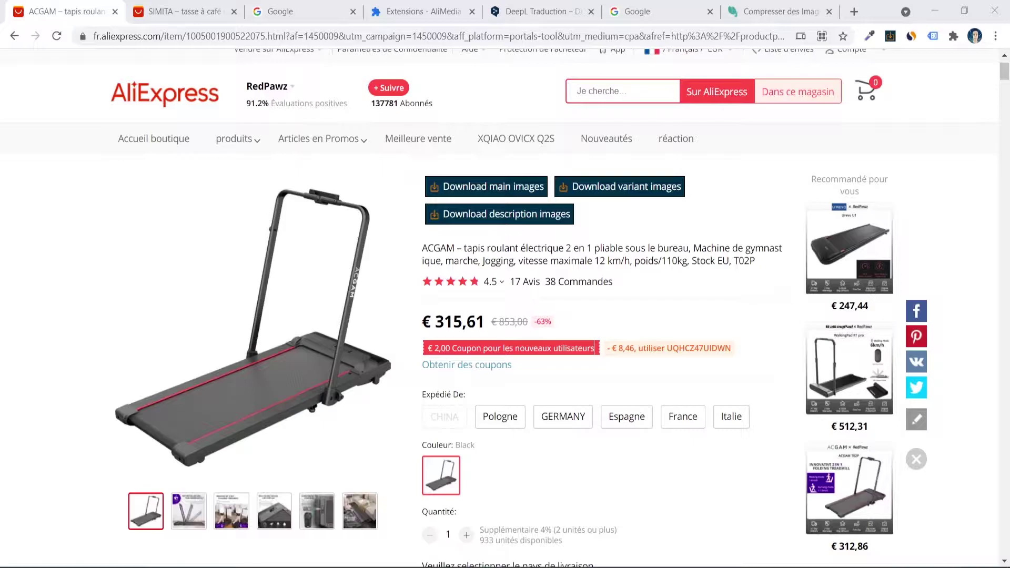
Search Google for "photoshop".
{"action": "left_click", "coordinate": [317, 511]}
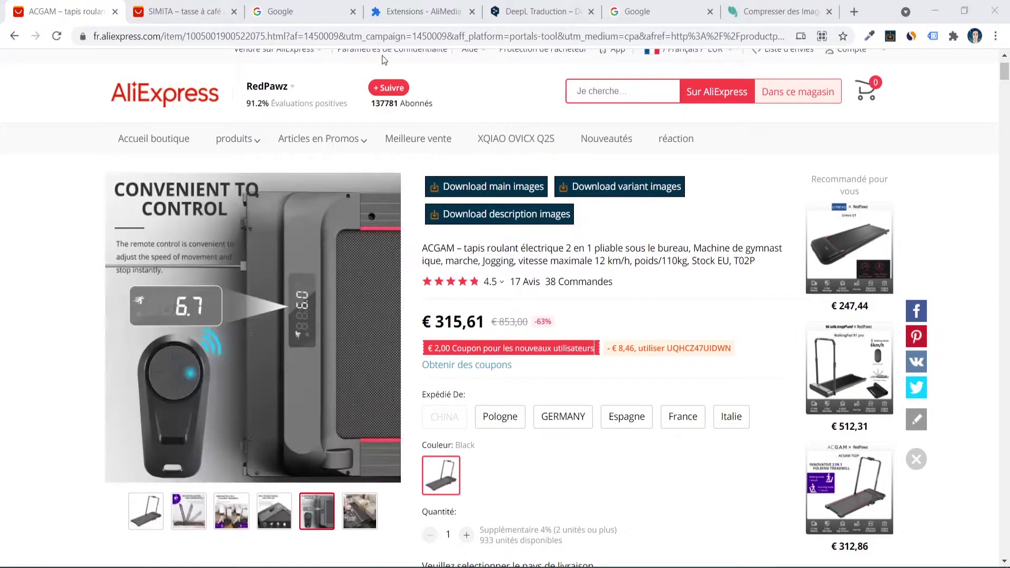
{"action": "left_click", "coordinate": [303, 11]}
{"action": "left_click", "coordinate": [408, 256]}
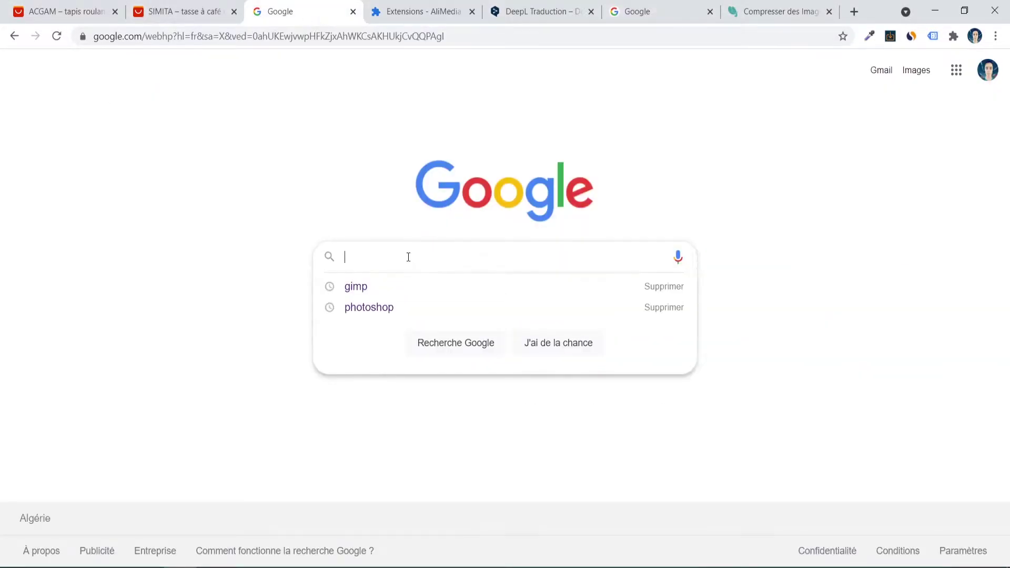
{"action": "type", "text": "phoot"}
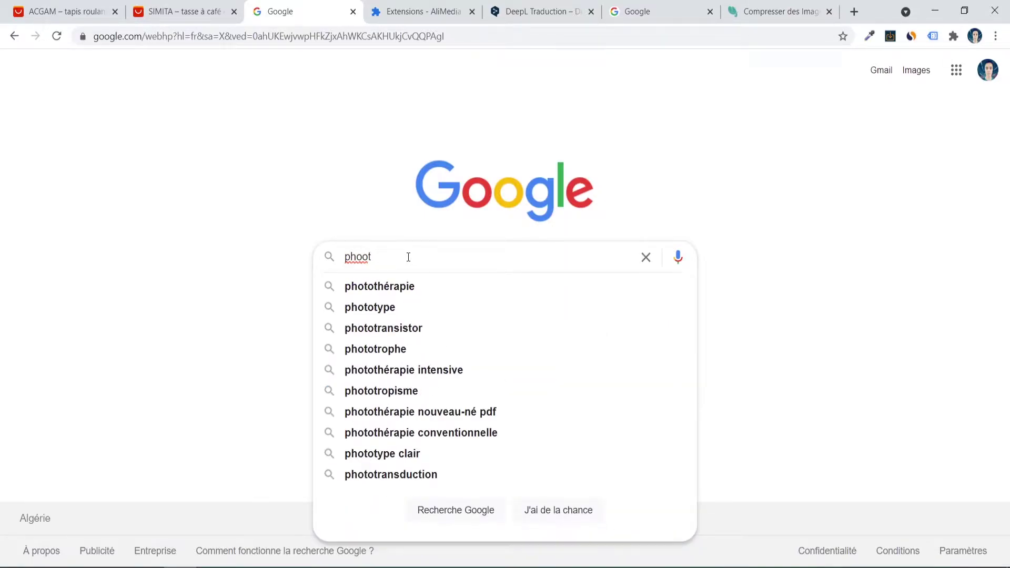
{"action": "key", "text": "BackSpace"}
{"action": "key", "text": "BackSpace"}
{"action": "type", "text": "t"}
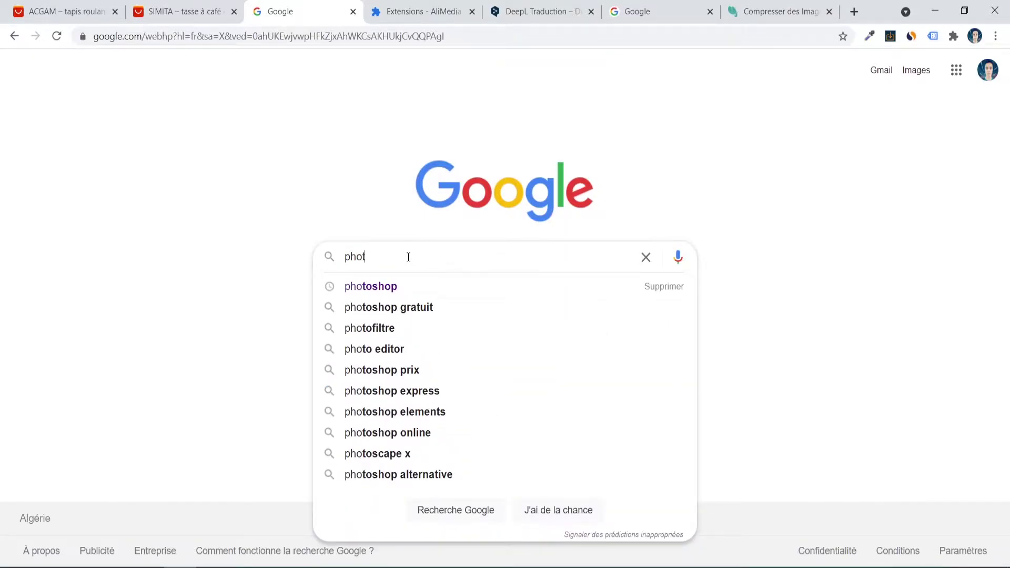
{"action": "type", "text": "oshop"}
{"action": "key", "text": "Return"}
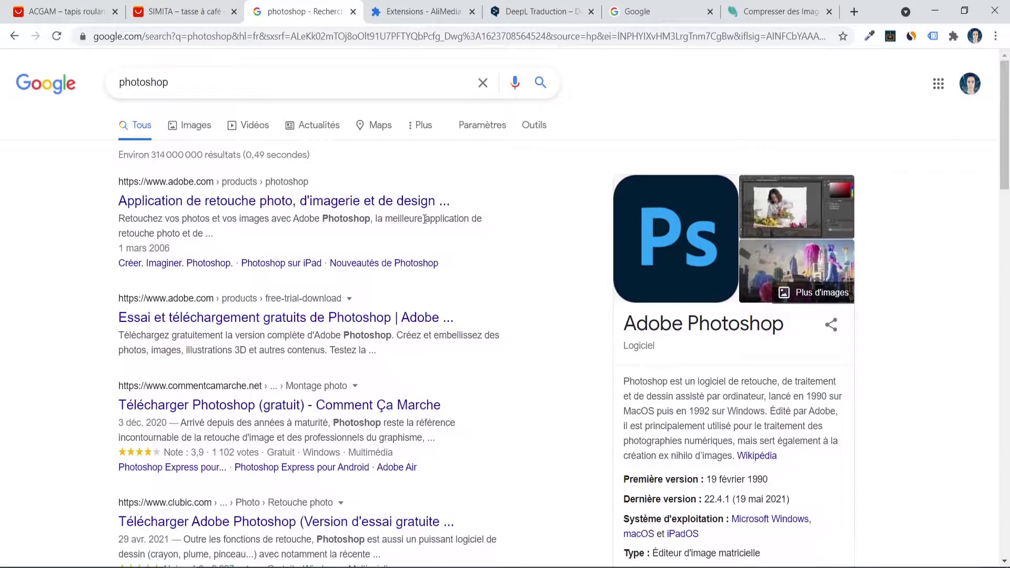
Open the related GIMP search from the Photoshop results and look over its results.
{"action": "scroll", "coordinate": [591, 269], "scroll_direction": "down", "scroll_amount": 8}
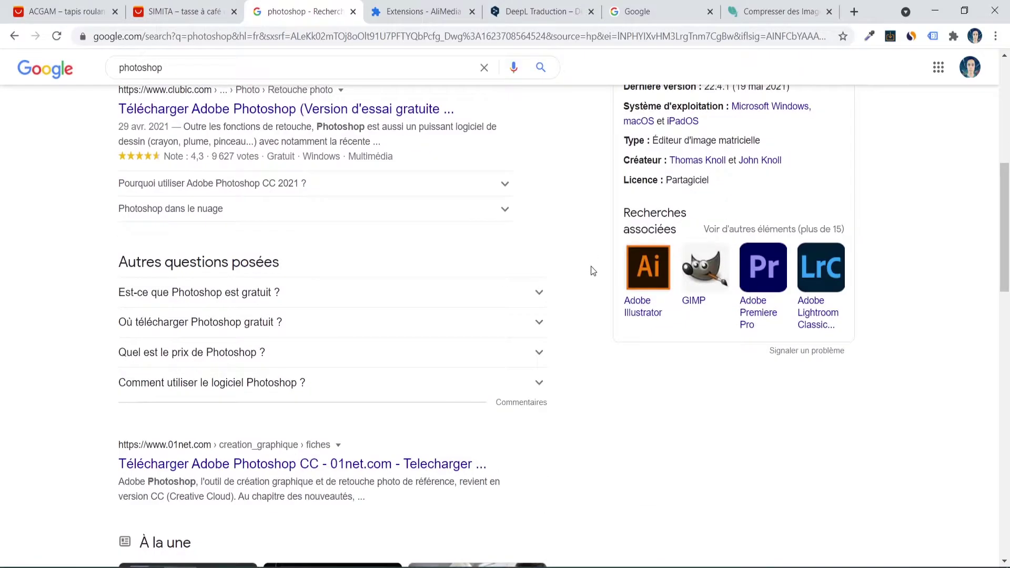
{"action": "scroll", "coordinate": [593, 271], "scroll_direction": "up", "scroll_amount": 1}
{"action": "left_click", "coordinate": [694, 347]}
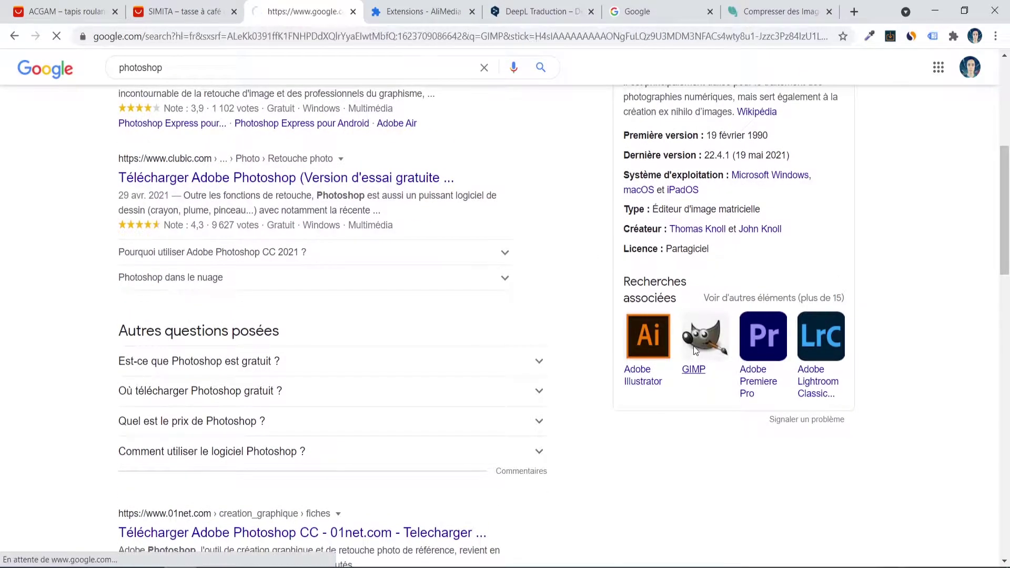
{"action": "scroll", "coordinate": [694, 346], "scroll_direction": "down", "scroll_amount": 5}
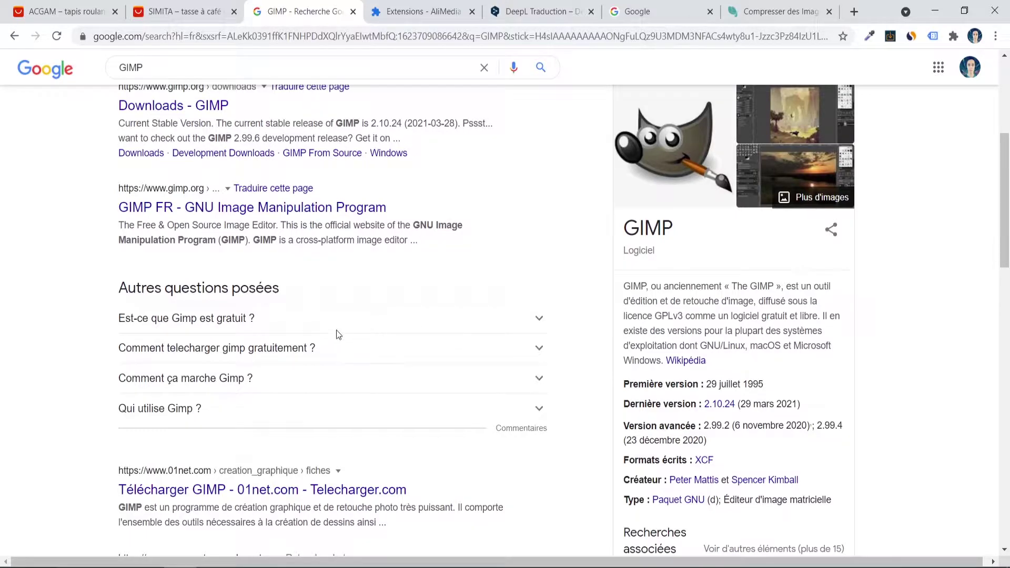
{"action": "scroll", "coordinate": [329, 343], "scroll_direction": "up", "scroll_amount": 2}
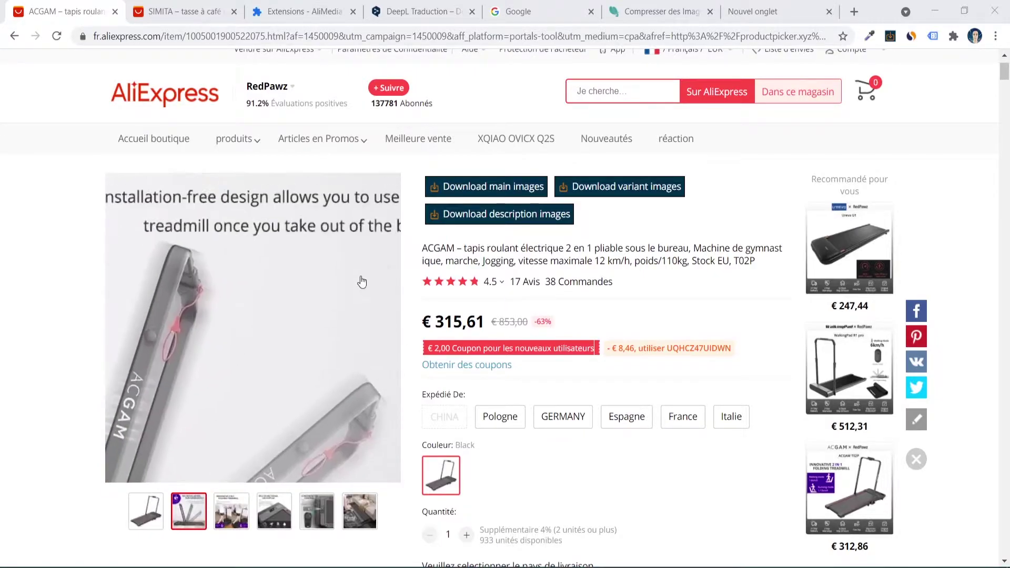
Highlight the name AliMedia on the extension's details page and return to the treadmill listing.
{"action": "left_click", "coordinate": [305, 16]}
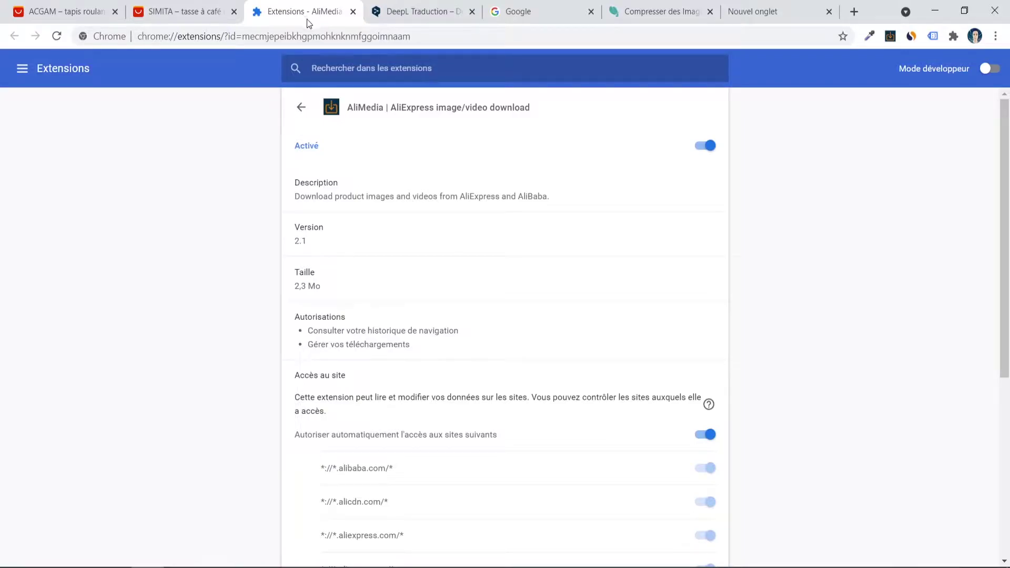
{"action": "left_click_drag", "start_coordinate": [345, 110], "coordinate": [383, 111]}
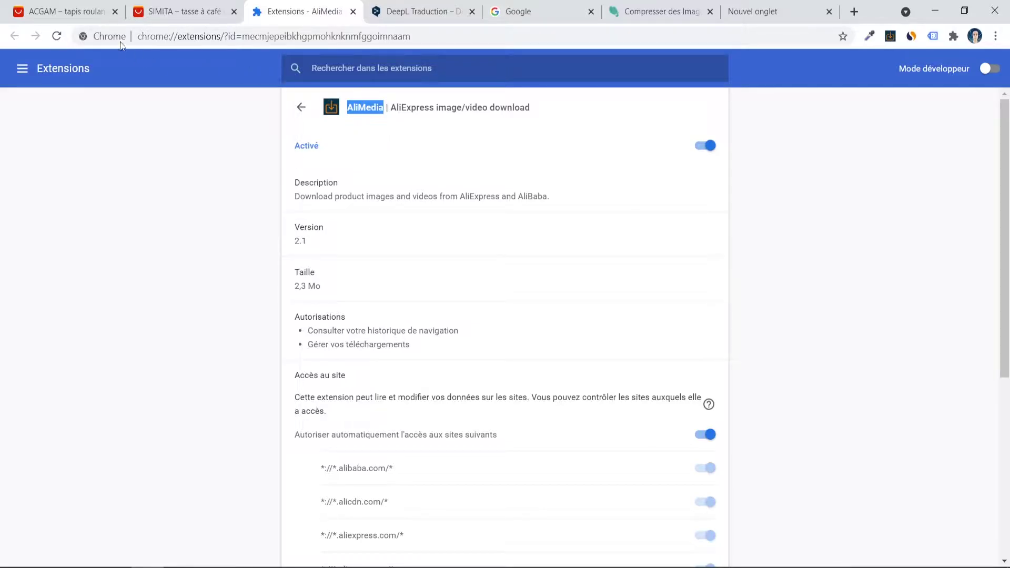
{"action": "left_click", "coordinate": [80, 12]}
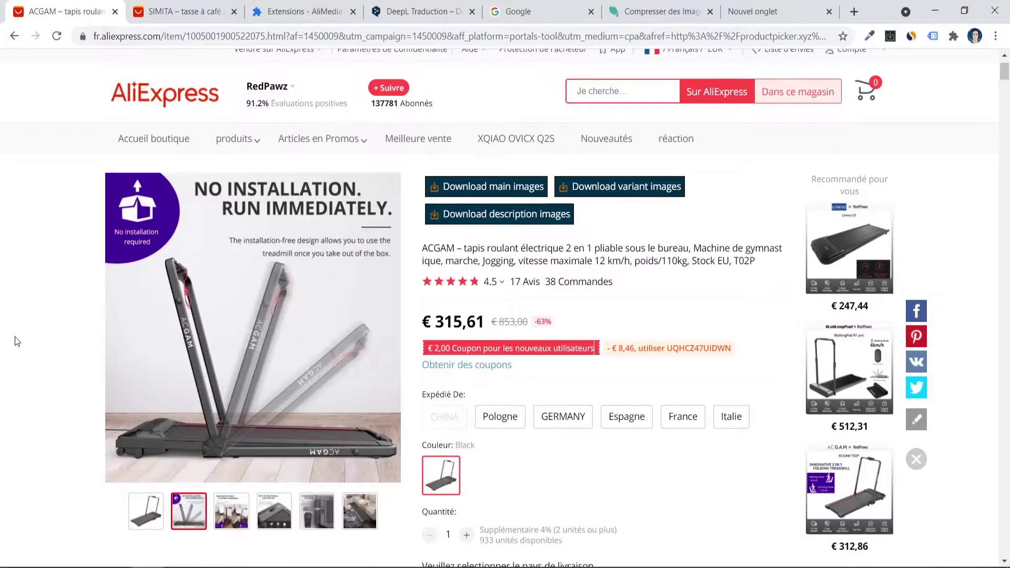
Look through the description images on the ACGAM treadmill listing.
{"action": "scroll", "coordinate": [18, 341], "scroll_direction": "down", "scroll_amount": 7}
{"action": "scroll", "coordinate": [16, 341], "scroll_direction": "down", "scroll_amount": 20}
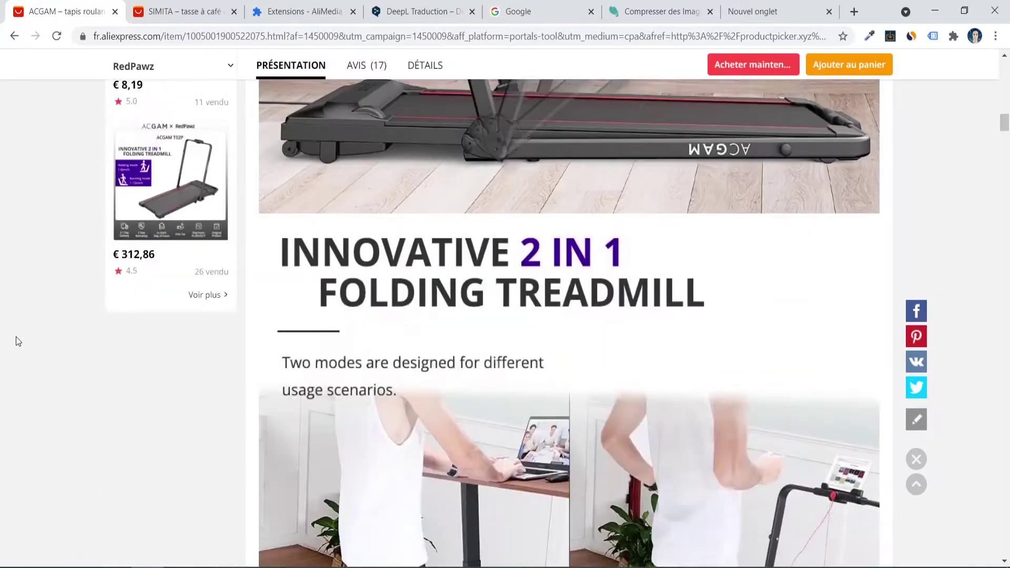
{"action": "scroll", "coordinate": [17, 341], "scroll_direction": "down", "scroll_amount": 20}
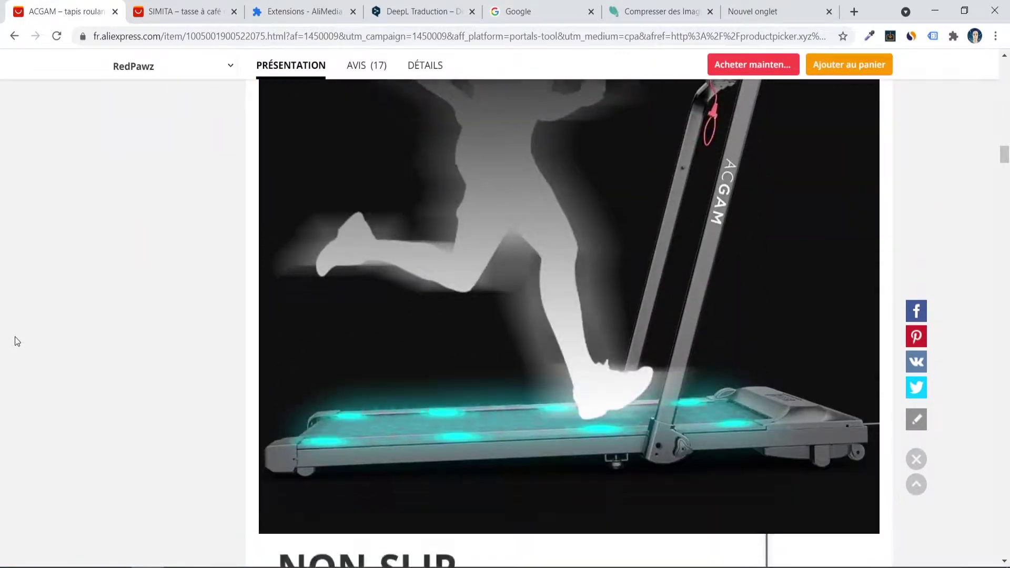
{"action": "scroll", "coordinate": [16, 340], "scroll_direction": "up", "scroll_amount": 20}
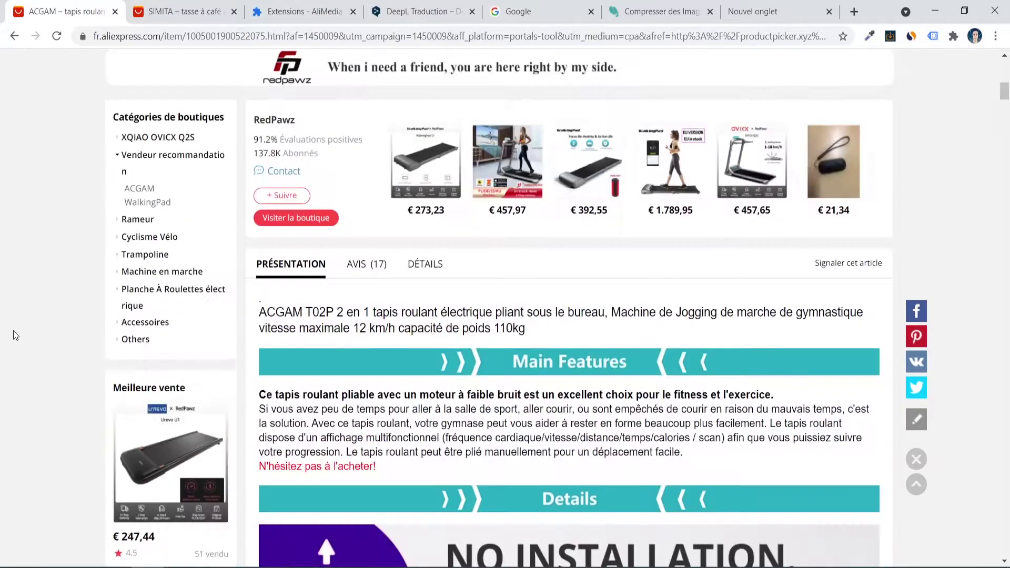
{"action": "scroll", "coordinate": [13, 330], "scroll_direction": "up", "scroll_amount": 4}
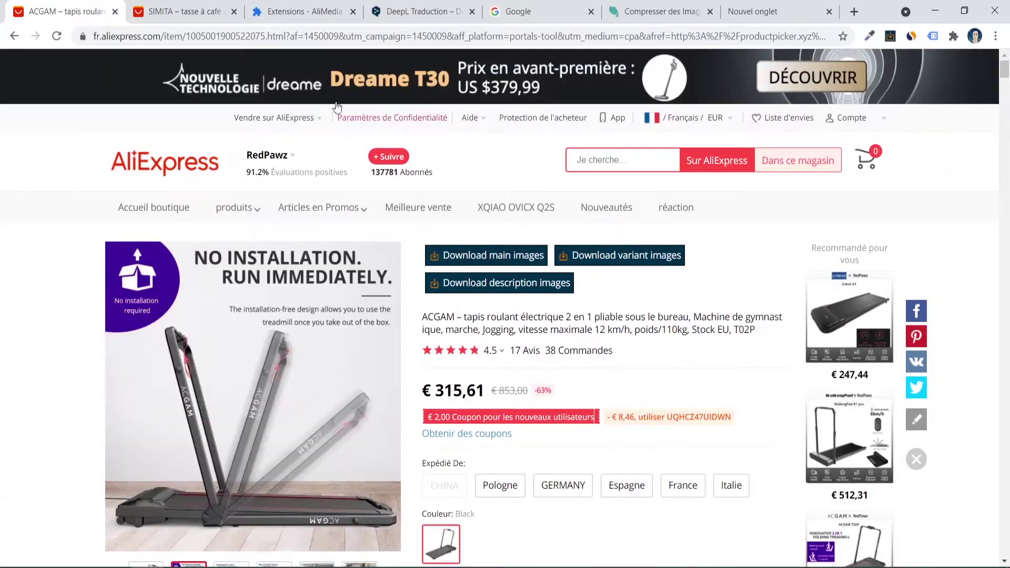
Download the ACGAM treadmill listing's main images and variant images with AliMedia.
{"action": "left_click", "coordinate": [292, 10]}
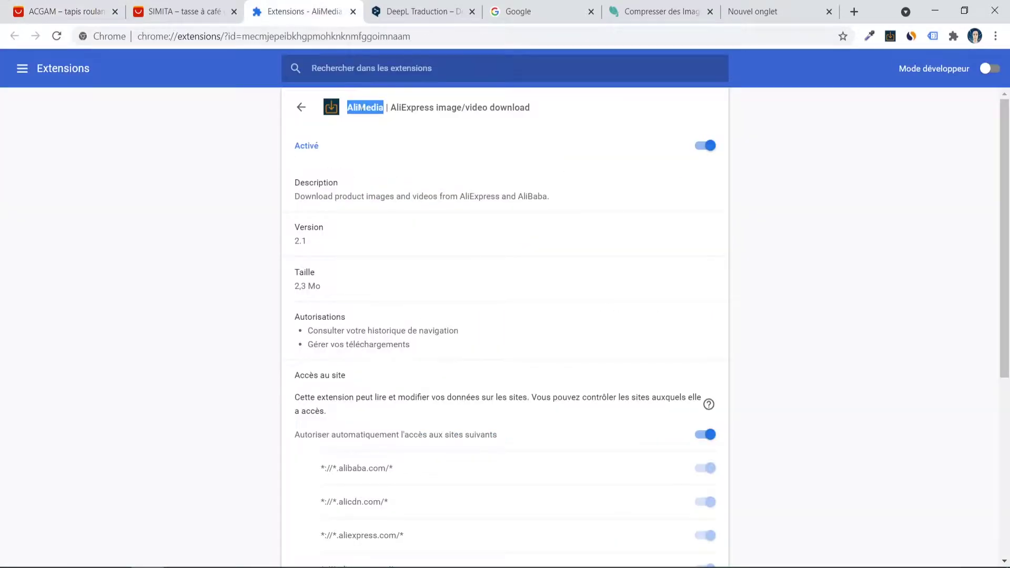
{"action": "left_click", "coordinate": [73, 11]}
{"action": "mouse_move", "coordinate": [300, 155]}
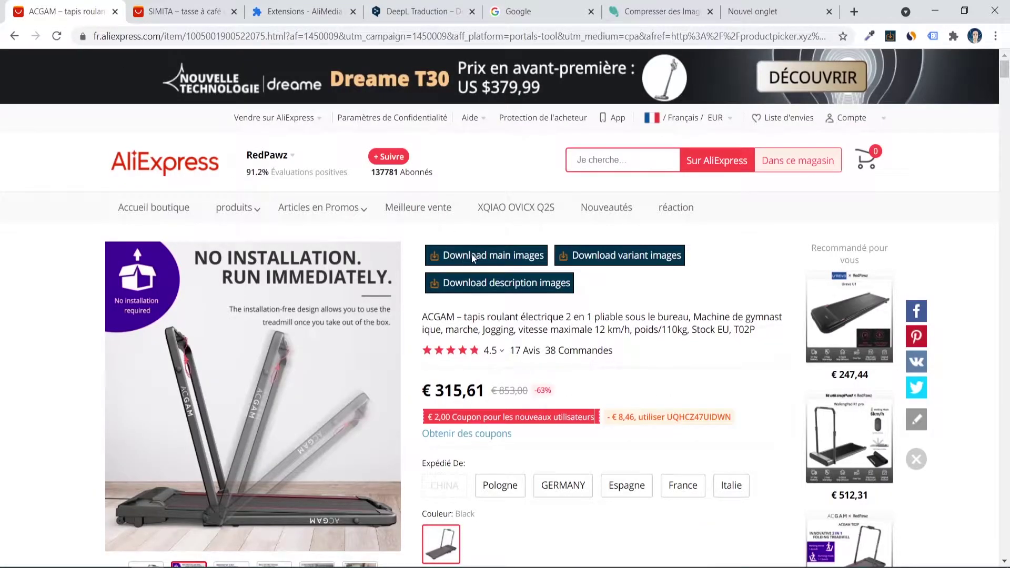
{"action": "left_click", "coordinate": [501, 258]}
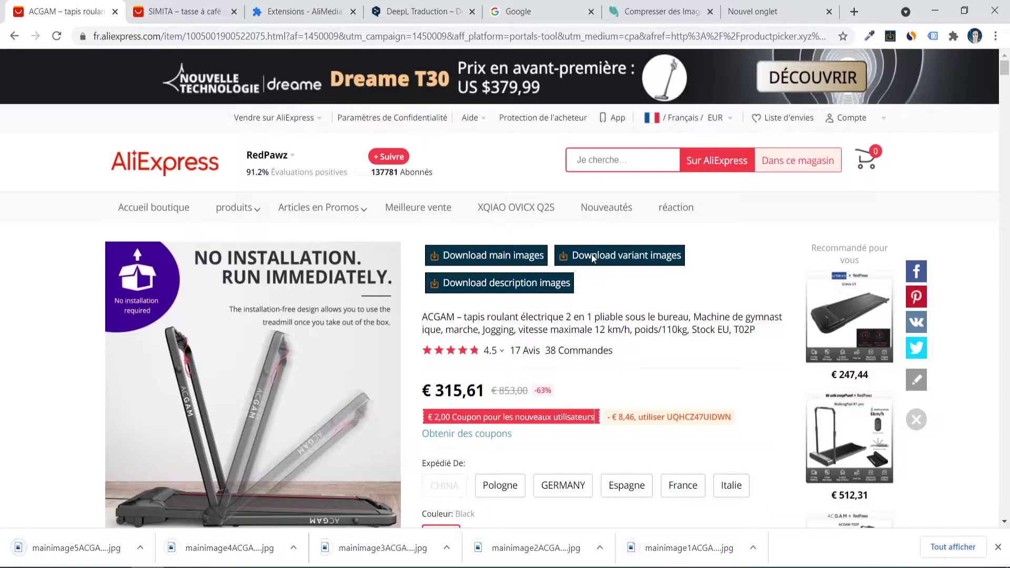
{"action": "left_click", "coordinate": [575, 263]}
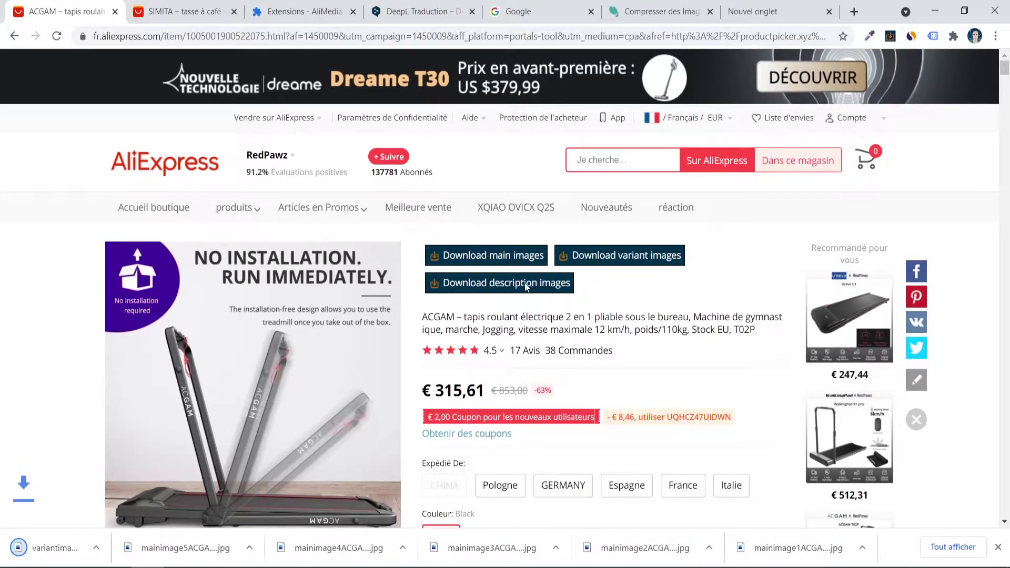
Load the whole treadmill listing and download its description images.
{"action": "scroll", "coordinate": [520, 283], "scroll_direction": "down", "scroll_amount": 1}
{"action": "scroll", "coordinate": [520, 282], "scroll_direction": "down", "scroll_amount": 20}
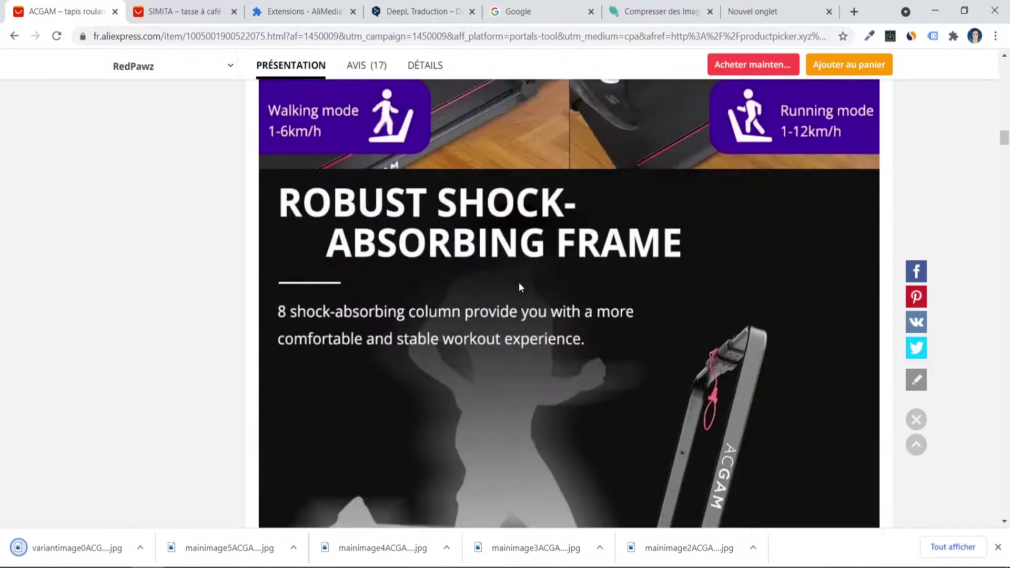
{"action": "scroll", "coordinate": [518, 282], "scroll_direction": "down", "scroll_amount": 20}
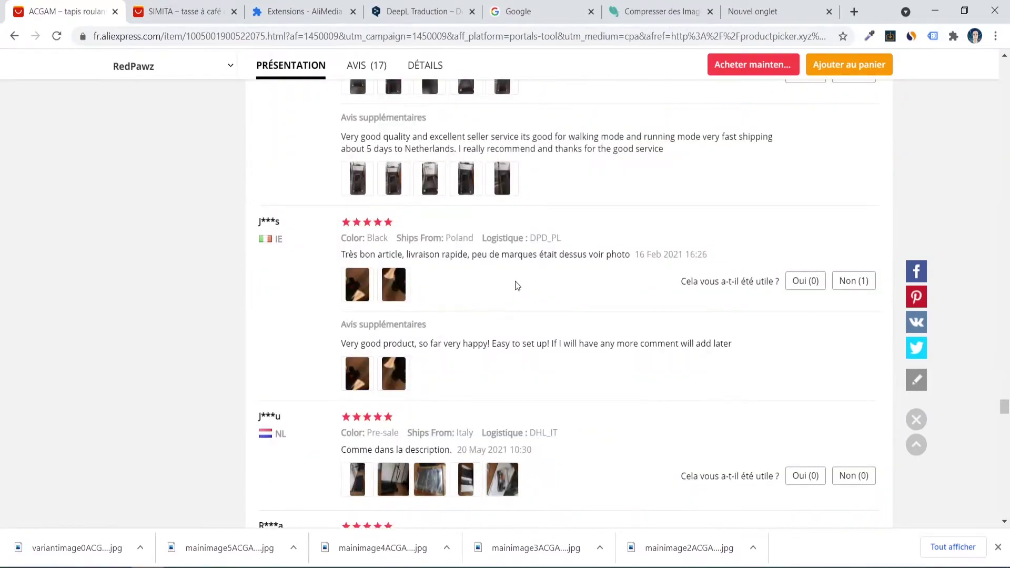
{"action": "scroll", "coordinate": [516, 281], "scroll_direction": "down", "scroll_amount": 15}
{"action": "scroll", "coordinate": [516, 281], "scroll_direction": "up", "scroll_amount": 20}
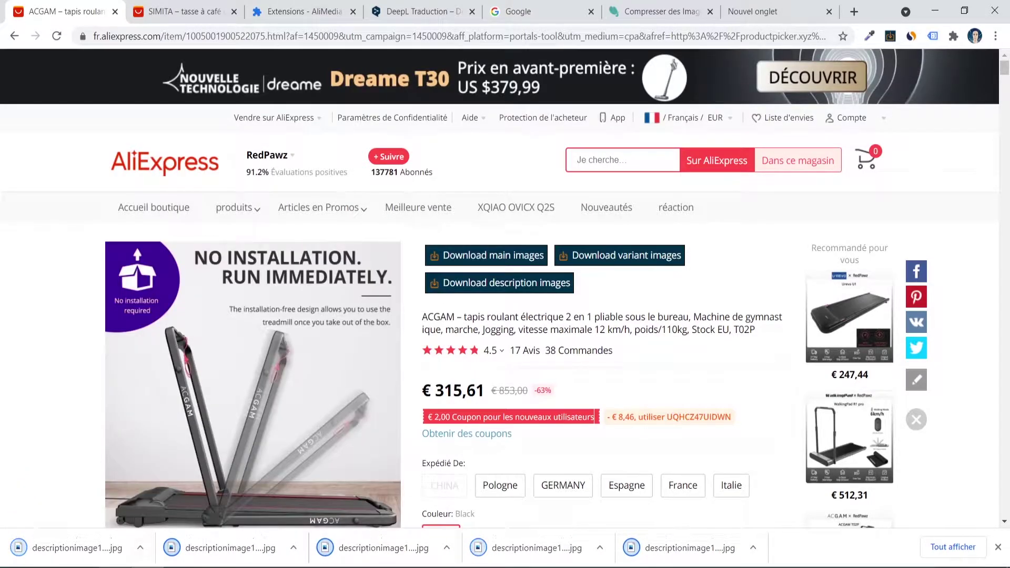
Delete the four teal banner images, descriptionimage 0, 1, 16 and 17, from the Téléchargements folder in File Explorer.
{"action": "mouse_move", "coordinate": [115, 567]}
{"action": "left_click", "coordinate": [115, 526]}
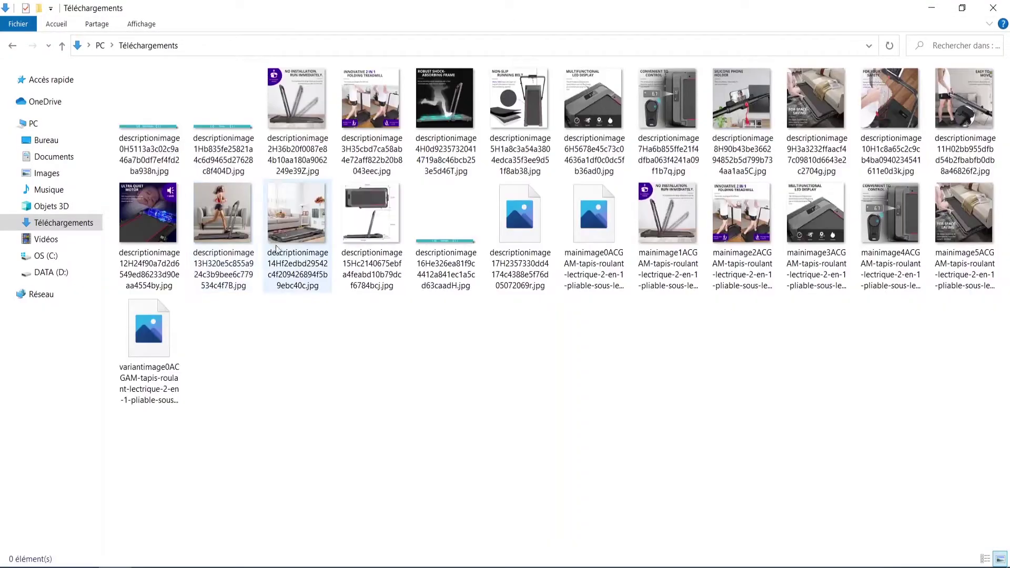
{"action": "left_click", "coordinate": [160, 104]}
{"action": "left_click", "coordinate": [216, 104], "text": "ctrl"}
{"action": "left_click", "coordinate": [447, 215], "text": "ctrl"}
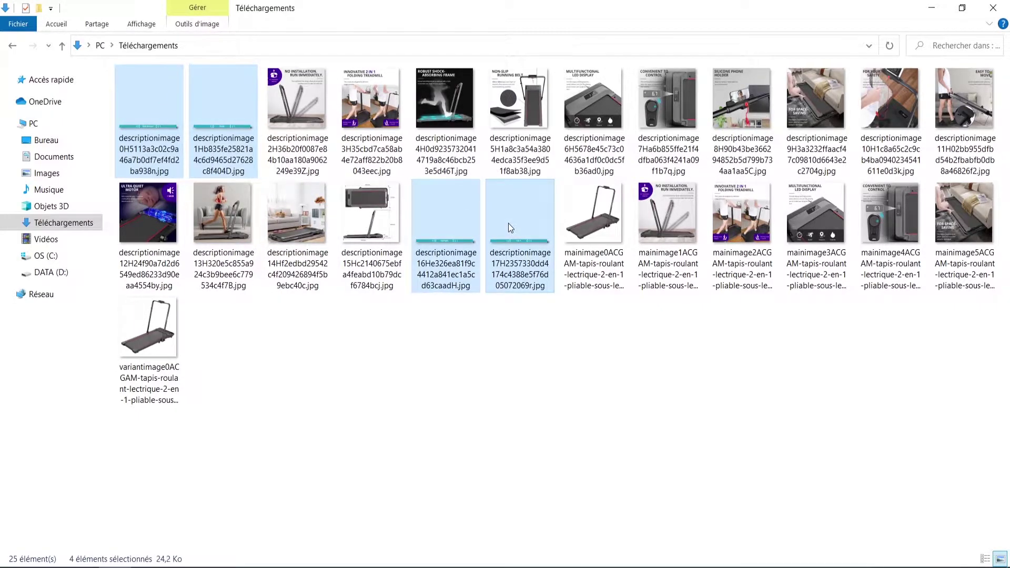
{"action": "key", "text": "Delete"}
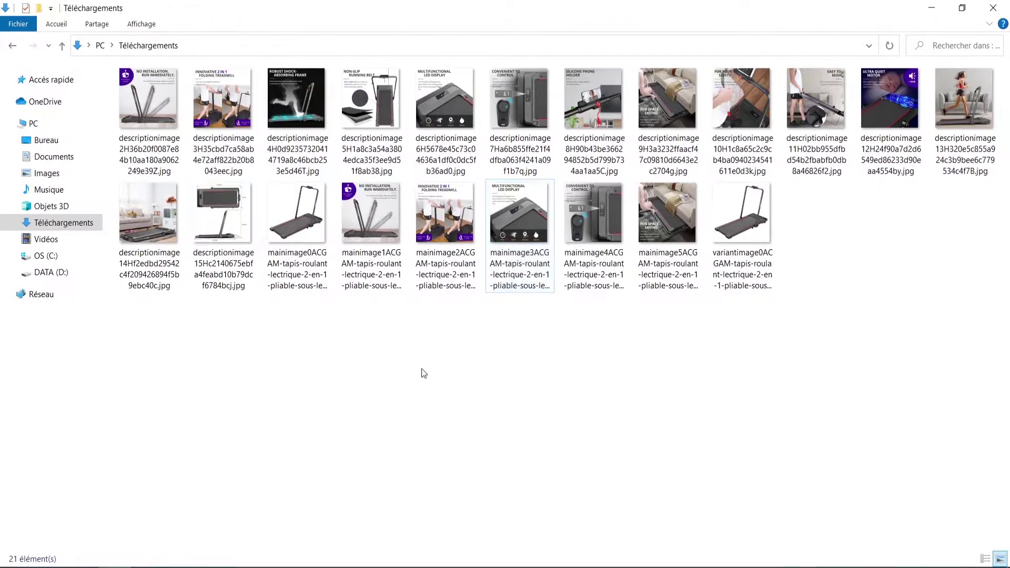
Switch back to Chrome and open Google Images' search by image with the option to upload an image.
{"action": "key", "text": "alt+Tab"}
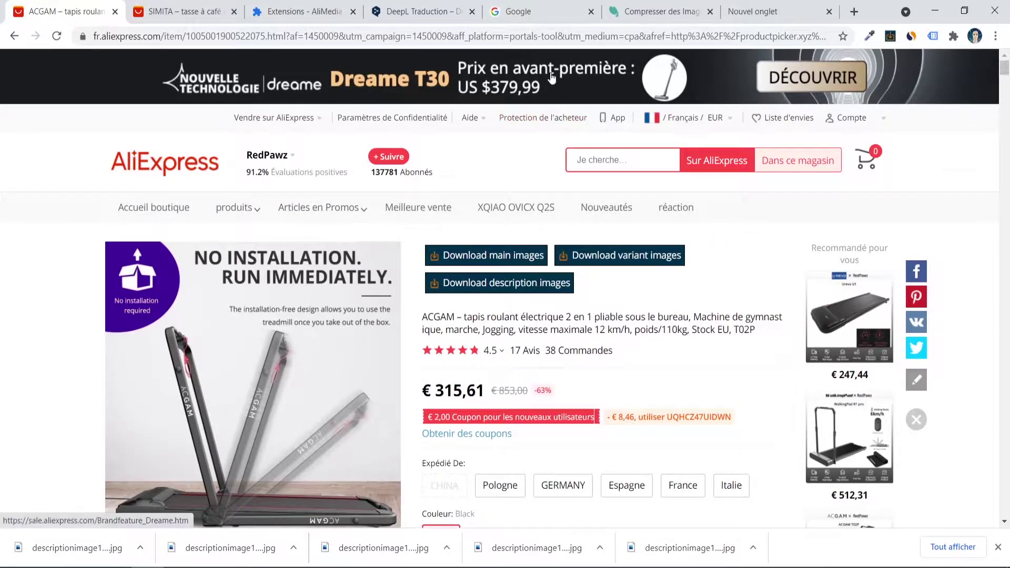
{"action": "left_click", "coordinate": [524, 19]}
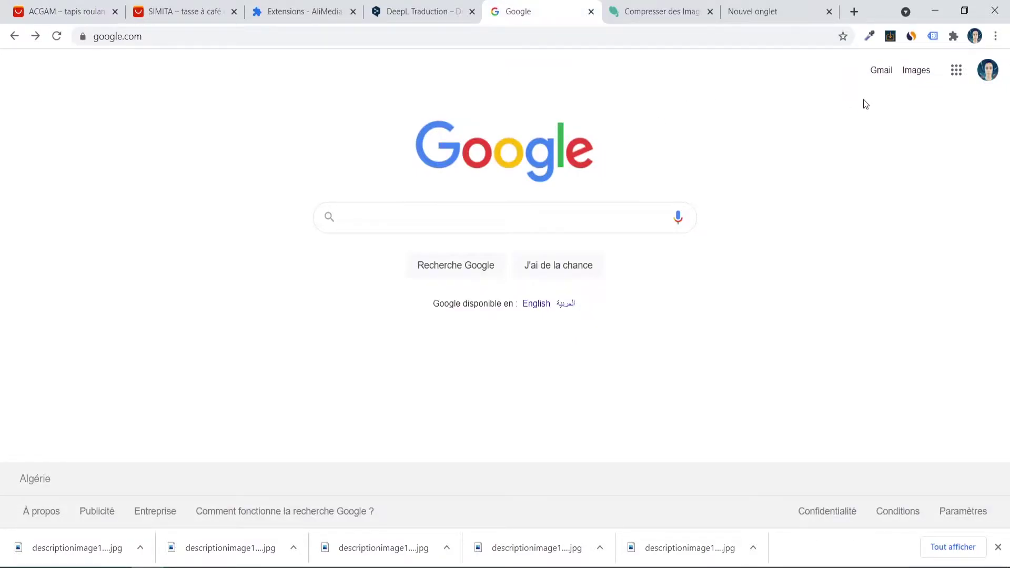
{"action": "left_click", "coordinate": [910, 74]}
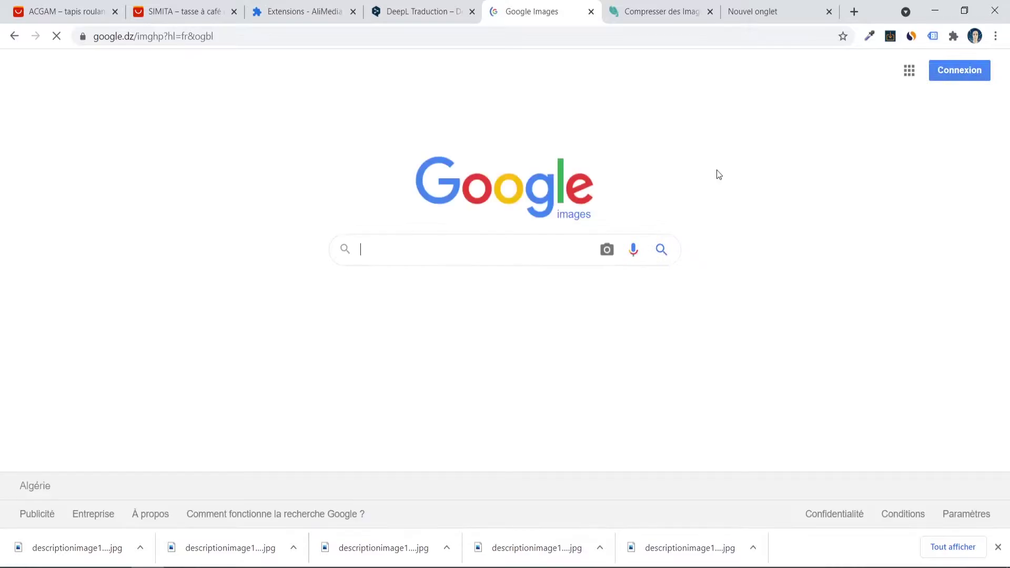
{"action": "left_click", "coordinate": [607, 251]}
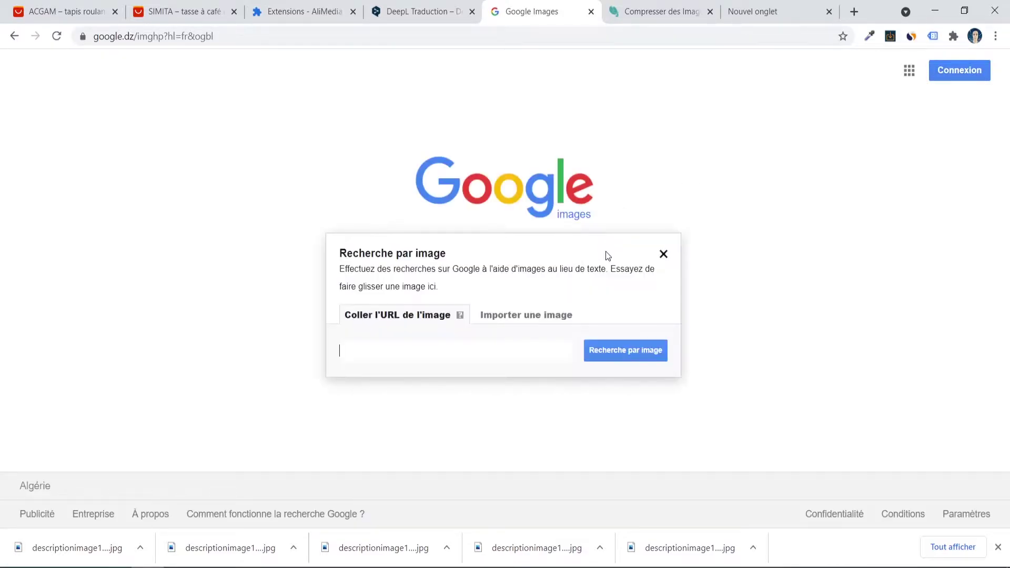
{"action": "left_click", "coordinate": [525, 317]}
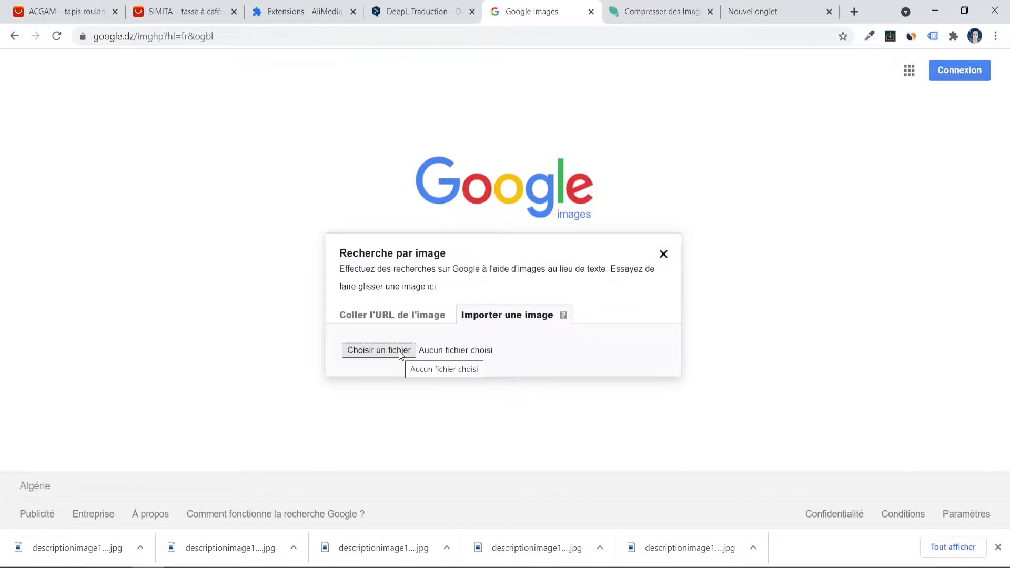
Run a reverse image search with the downloaded descriptionimage6 JPG from Téléchargements, after dismissing the downloads bar.
{"action": "left_click", "coordinate": [997, 548]}
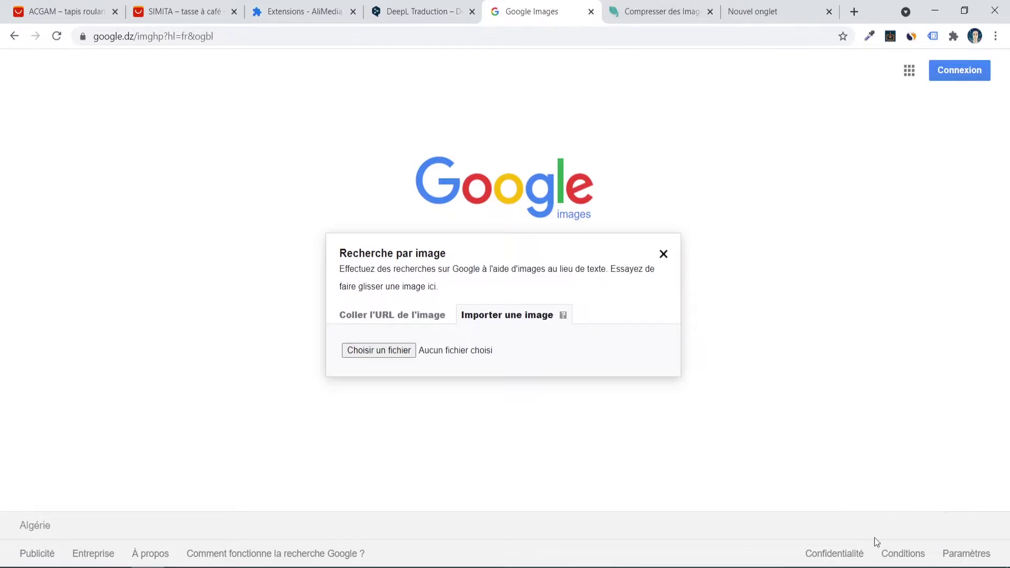
{"action": "left_click", "coordinate": [399, 352]}
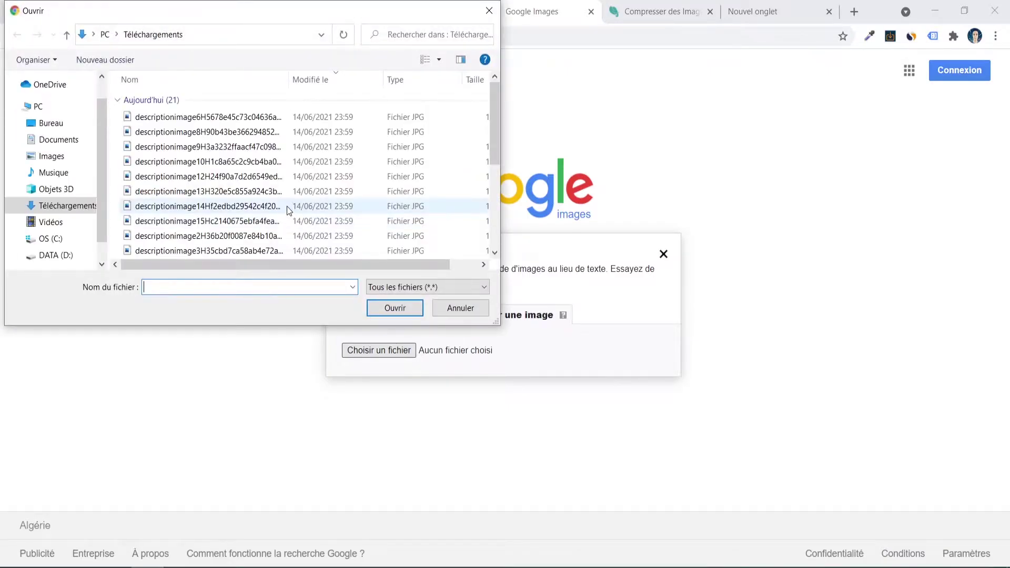
{"action": "left_click", "coordinate": [207, 117]}
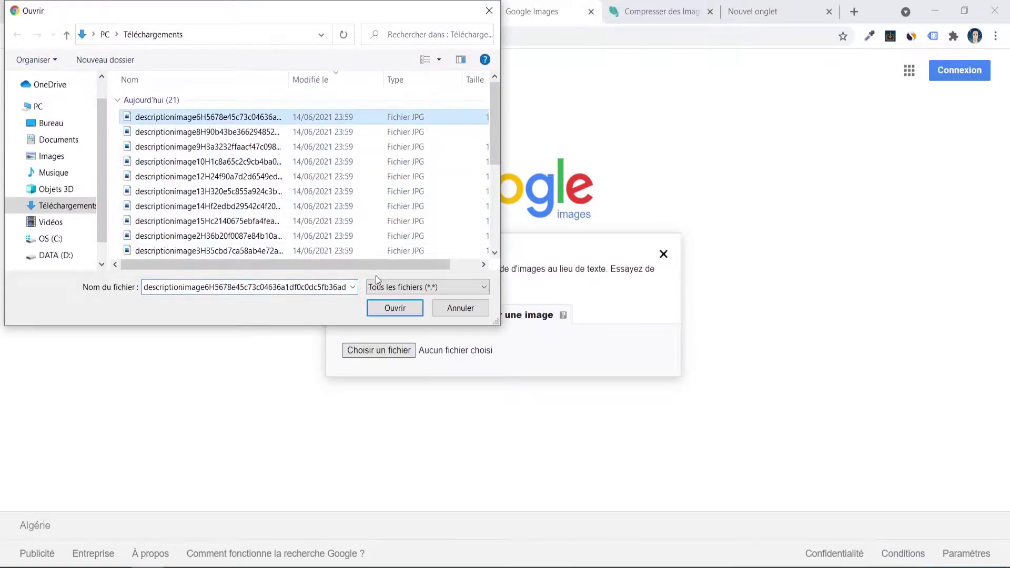
{"action": "left_click", "coordinate": [393, 308]}
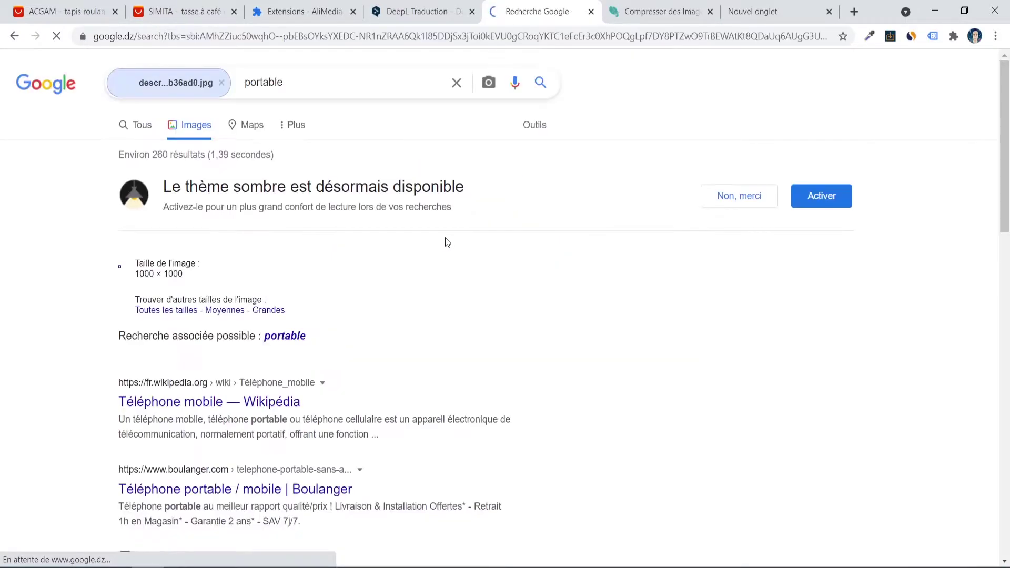
Look through the reverse image search results, including the similar images and the pages containing identical images.
{"action": "scroll", "coordinate": [415, 235], "scroll_direction": "down", "scroll_amount": 5}
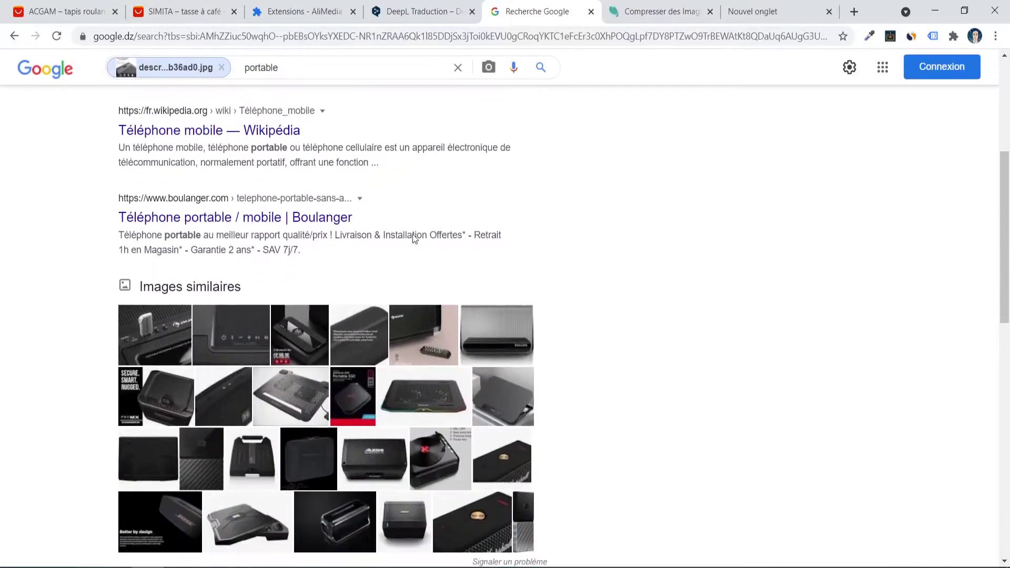
{"action": "scroll", "coordinate": [319, 226], "scroll_direction": "down", "scroll_amount": 10}
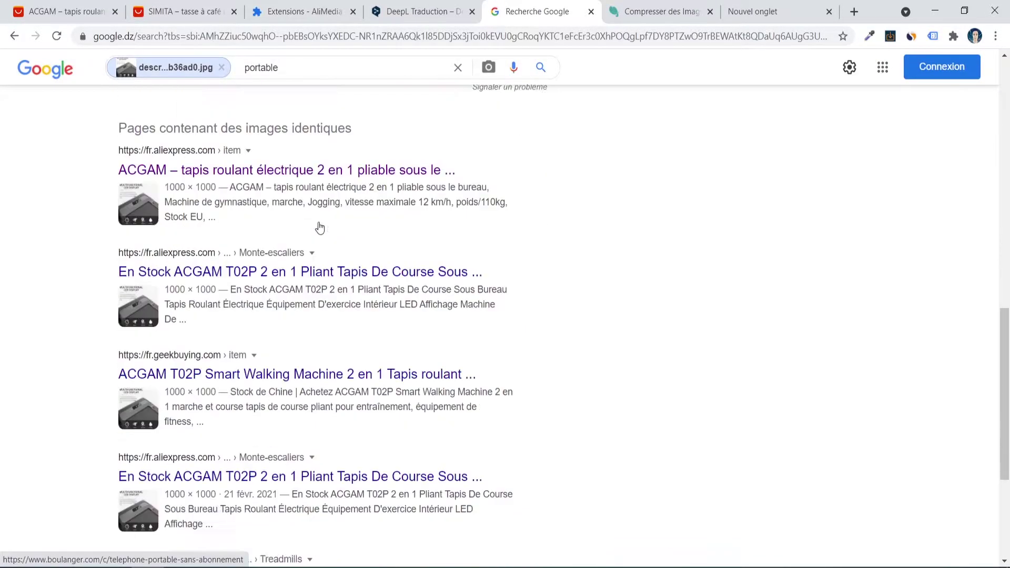
{"action": "scroll", "coordinate": [237, 188], "scroll_direction": "up", "scroll_amount": 9}
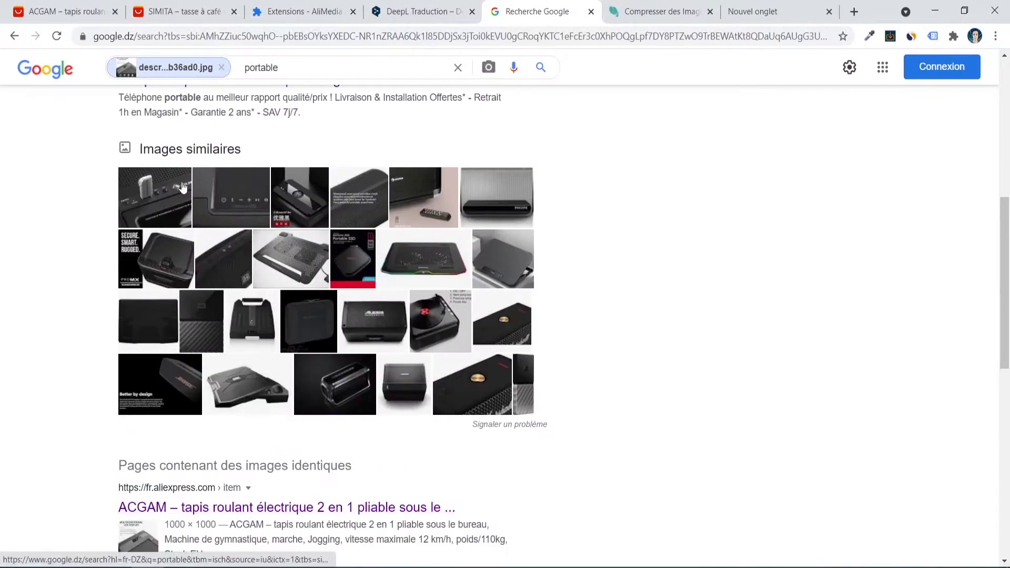
{"action": "scroll", "coordinate": [174, 301], "scroll_direction": "down", "scroll_amount": 3}
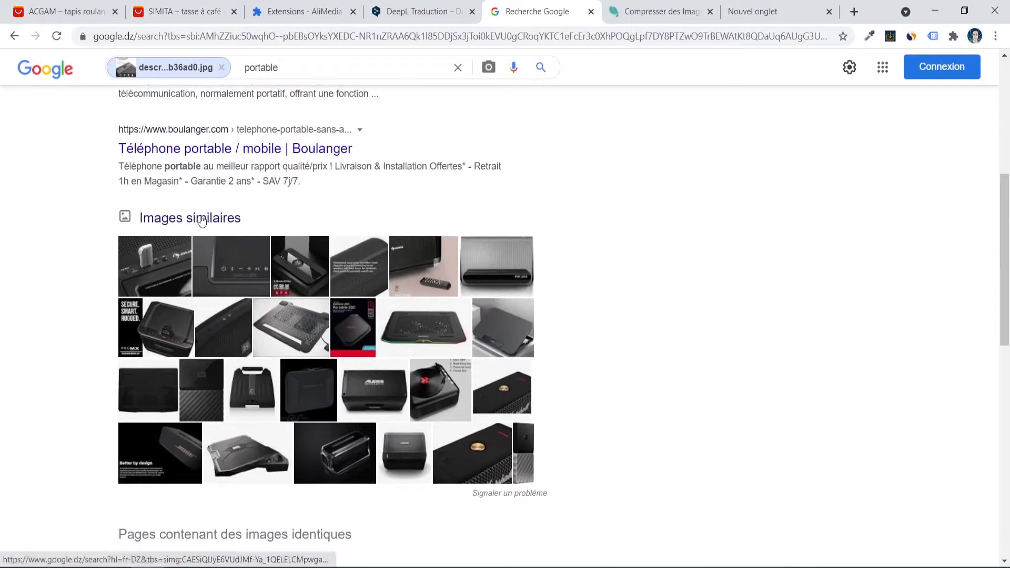
Open the Boulanger portable phone result and the Geekbuying ACGAM T02P result in new tabs.
{"action": "right_click", "coordinate": [220, 150]}
{"action": "left_click", "coordinate": [256, 165]}
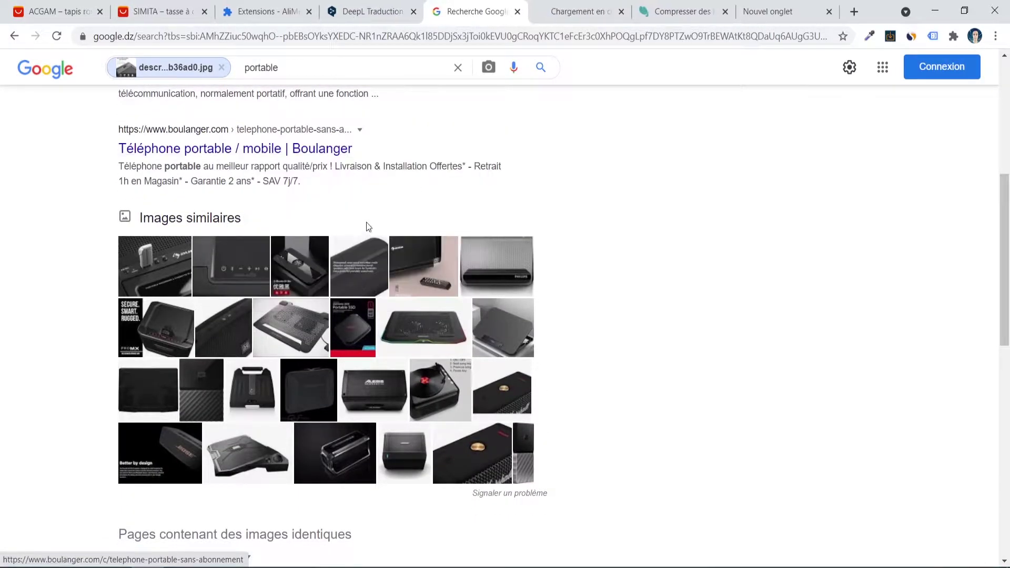
{"action": "scroll", "coordinate": [365, 223], "scroll_direction": "down", "scroll_amount": 6}
{"action": "scroll", "coordinate": [294, 295], "scroll_direction": "down", "scroll_amount": 3}
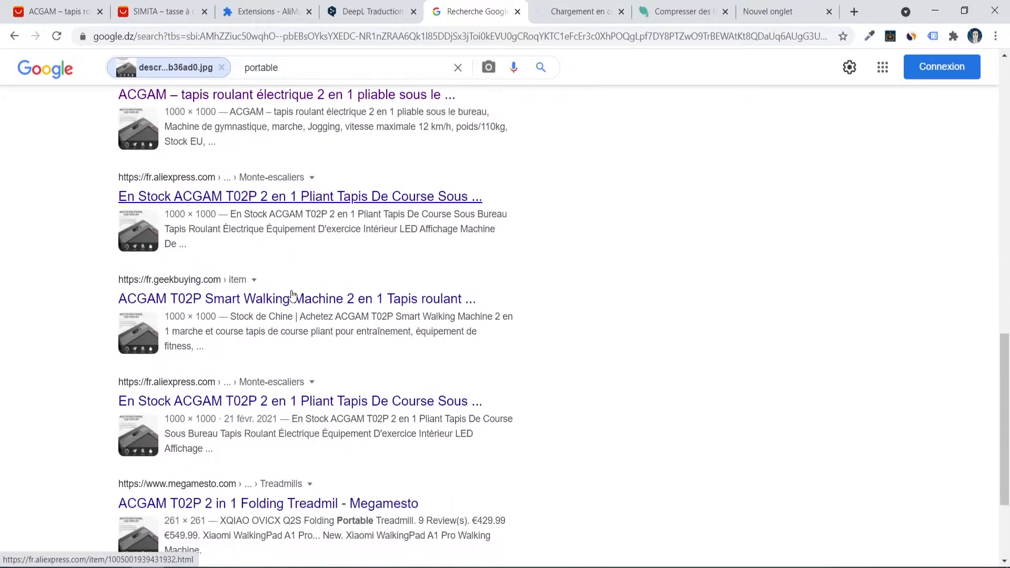
{"action": "right_click", "coordinate": [232, 308]}
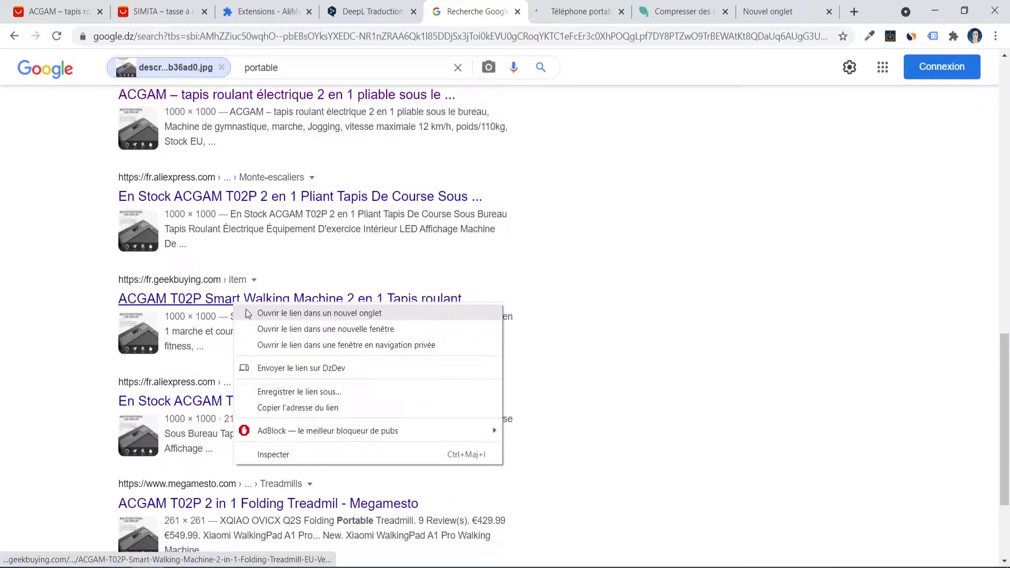
{"action": "left_click", "coordinate": [251, 314]}
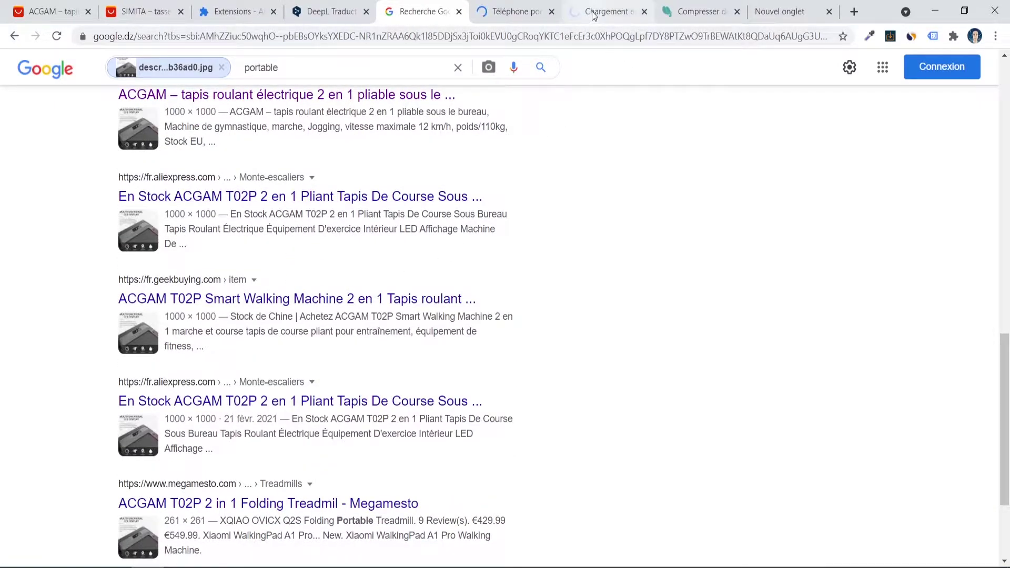
Check the Boulanger phone page for related product images and close its tab.
{"action": "left_click", "coordinate": [593, 13]}
{"action": "left_click", "coordinate": [514, 13]}
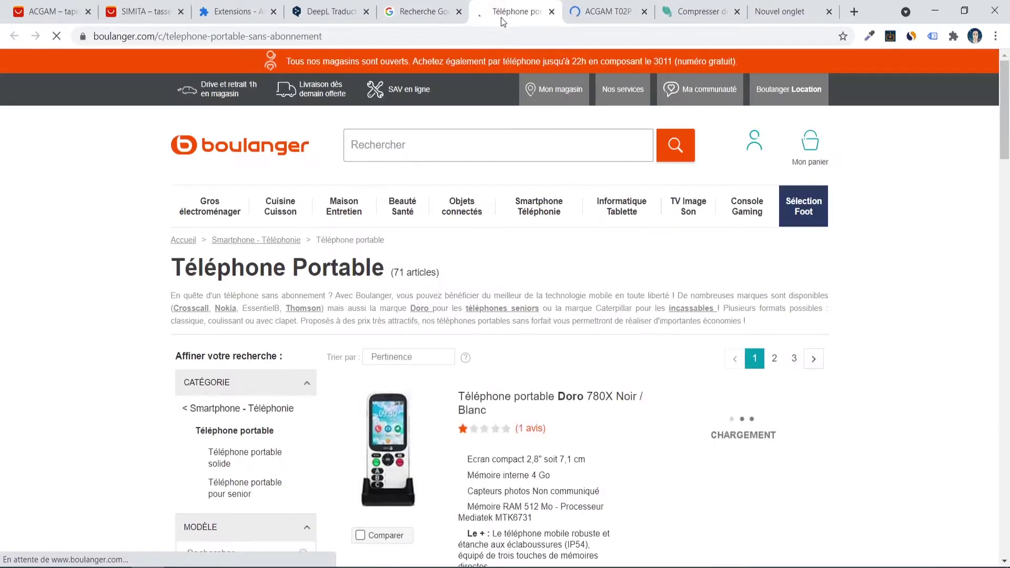
{"action": "scroll", "coordinate": [524, 225], "scroll_direction": "down", "scroll_amount": 4}
{"action": "scroll", "coordinate": [524, 225], "scroll_direction": "up", "scroll_amount": 4}
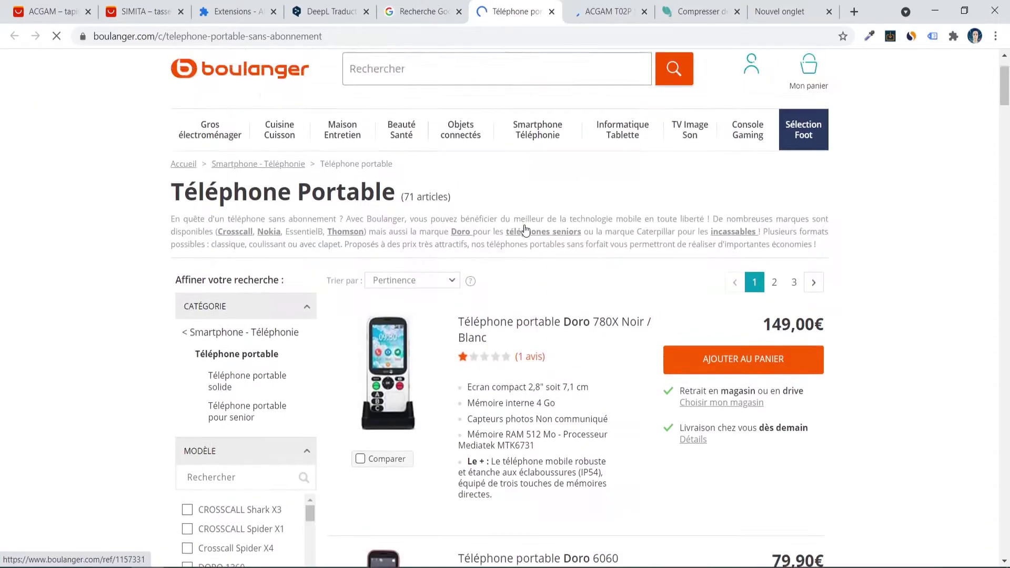
{"action": "key", "text": "ctrl+w"}
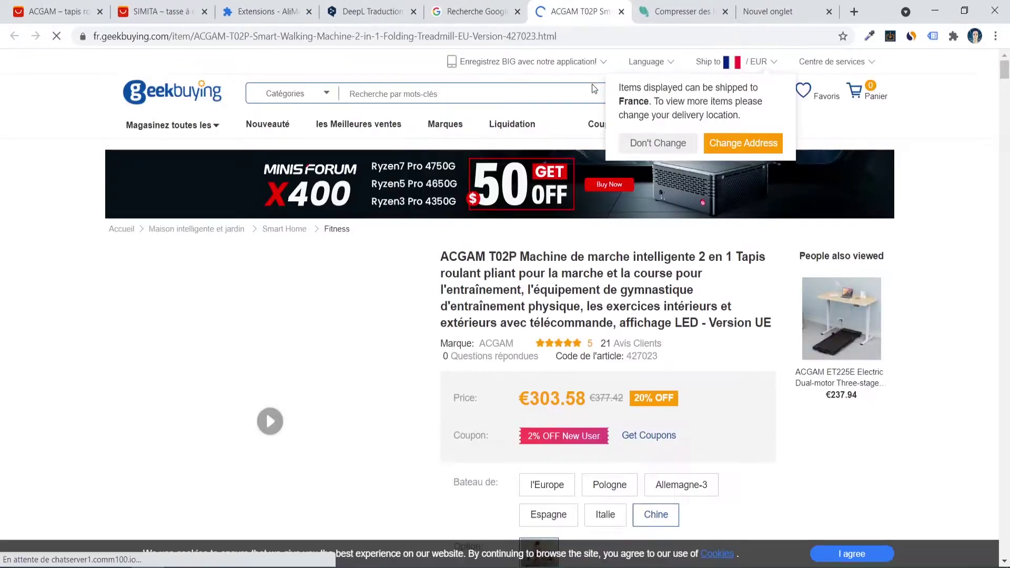
Dismiss the Geekbuying promotional popup, browse the ACGAM T02P treadmill's gallery images and close the tab.
{"action": "scroll", "coordinate": [474, 214], "scroll_direction": "down", "scroll_amount": 3}
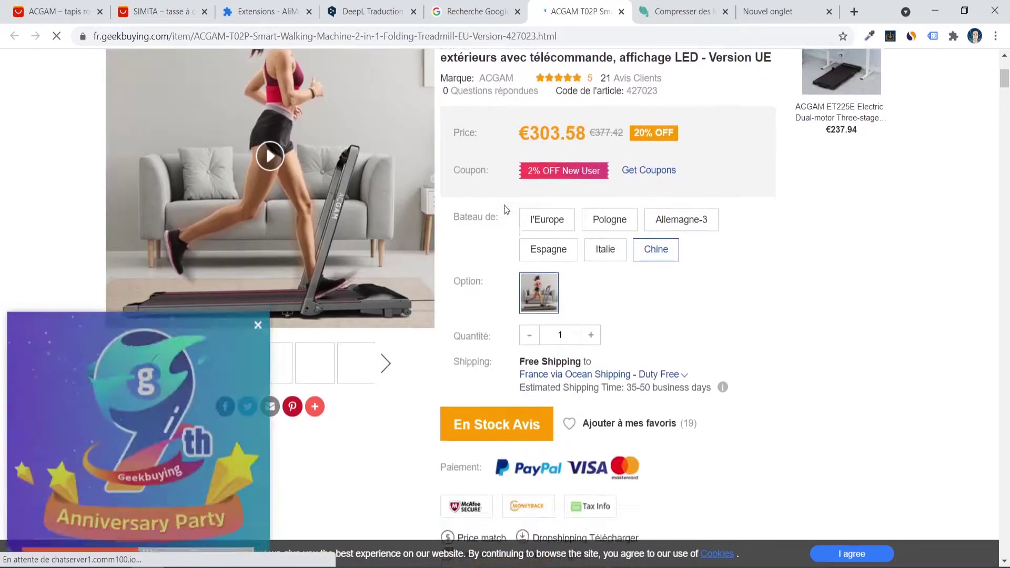
{"action": "scroll", "coordinate": [427, 219], "scroll_direction": "up", "scroll_amount": 4}
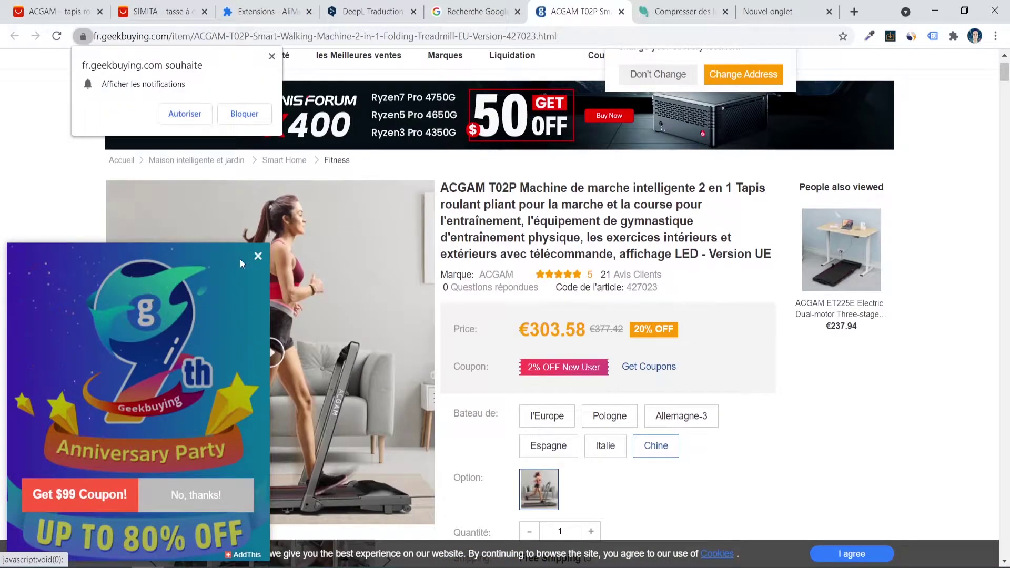
{"action": "left_click", "coordinate": [258, 255]}
{"action": "scroll", "coordinate": [319, 279], "scroll_direction": "down", "scroll_amount": 5}
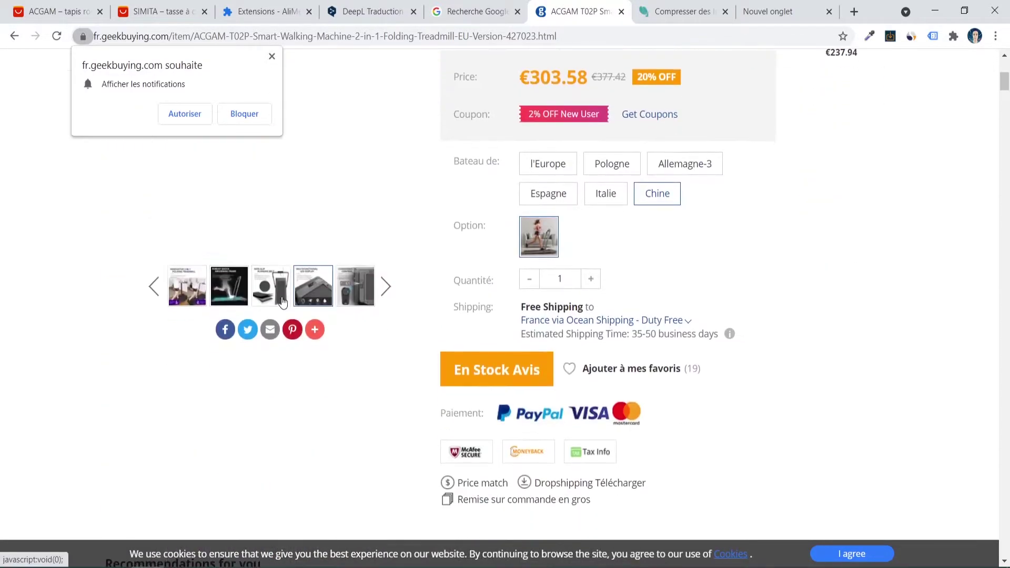
{"action": "scroll", "coordinate": [273, 293], "scroll_direction": "up", "scroll_amount": 7}
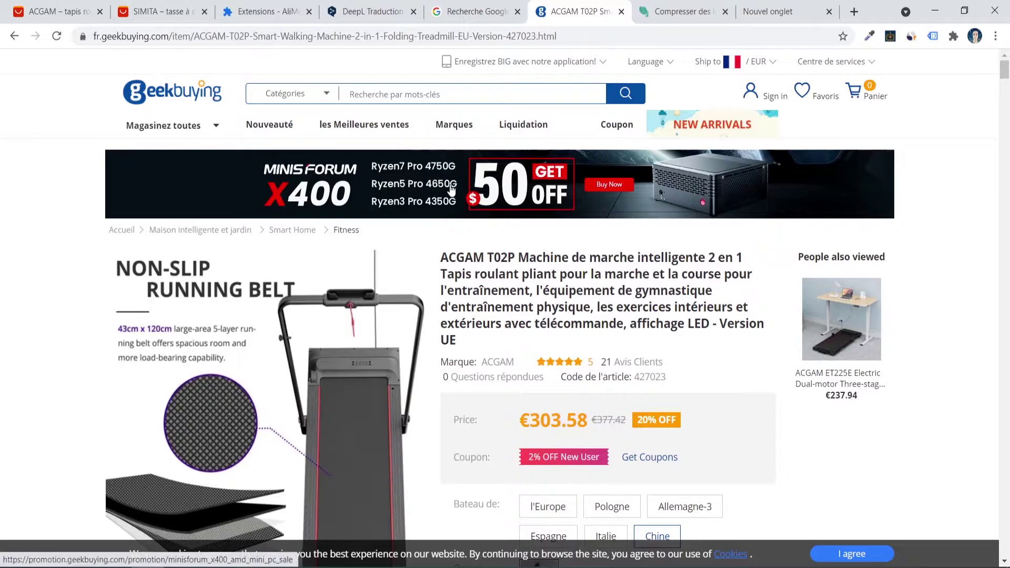
{"action": "key", "text": "ctrl+w"}
Open the ACGAM AliExpress listing from the identical-image results in a new tab, look at it and close it.
{"action": "scroll", "coordinate": [255, 208], "scroll_direction": "up", "scroll_amount": 4}
{"action": "right_click", "coordinate": [225, 307]}
{"action": "left_click", "coordinate": [274, 319]}
{"action": "left_click", "coordinate": [547, 20]}
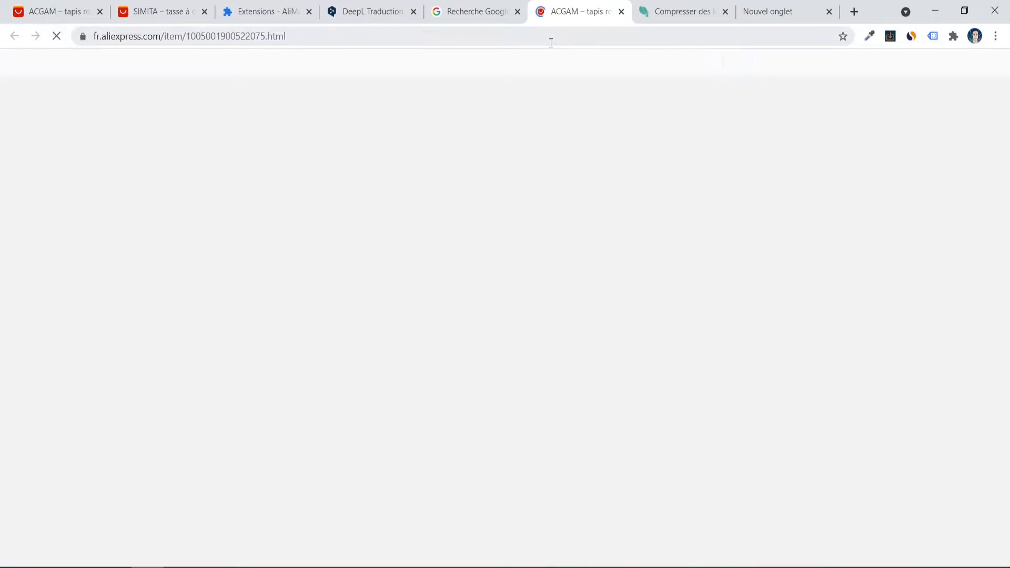
{"action": "scroll", "coordinate": [547, 162], "scroll_direction": "down", "scroll_amount": 2}
{"action": "key", "text": "ctrl+w"}
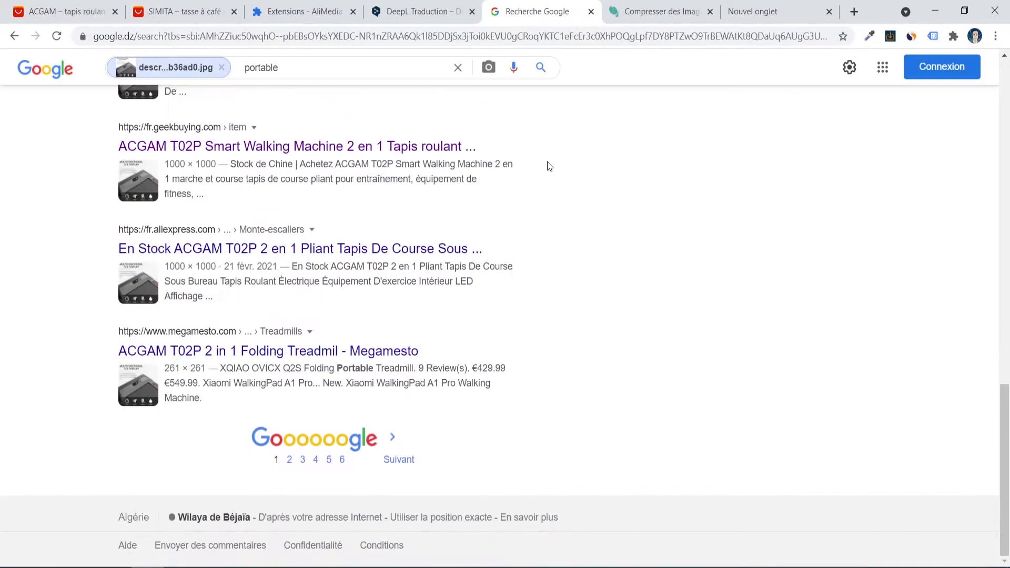
Go back over the search results and return to the original AliExpress treadmill listing.
{"action": "scroll", "coordinate": [548, 162], "scroll_direction": "up", "scroll_amount": 10}
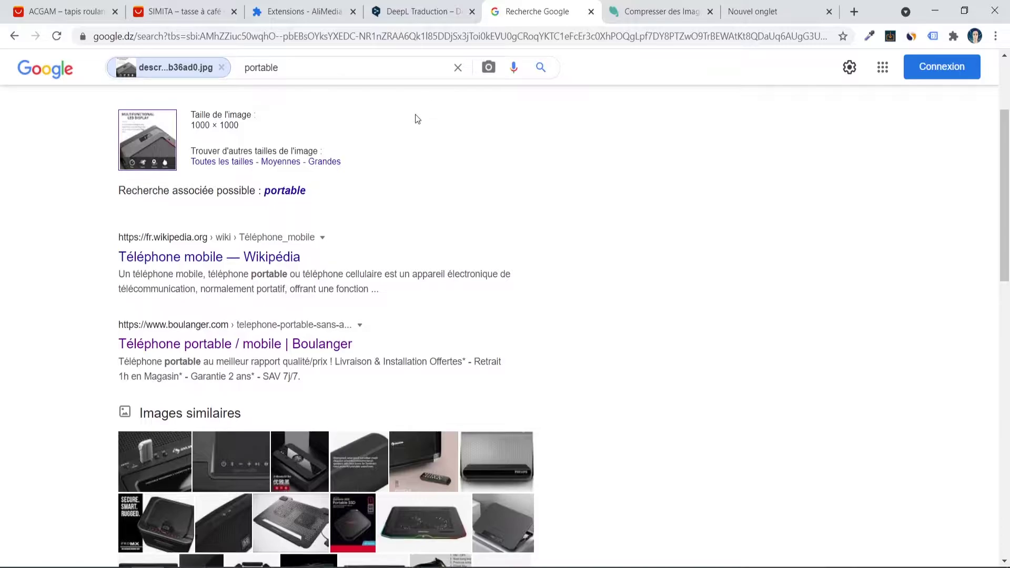
{"action": "scroll", "coordinate": [416, 116], "scroll_direction": "up", "scroll_amount": 3}
{"action": "left_click", "coordinate": [64, 11]}
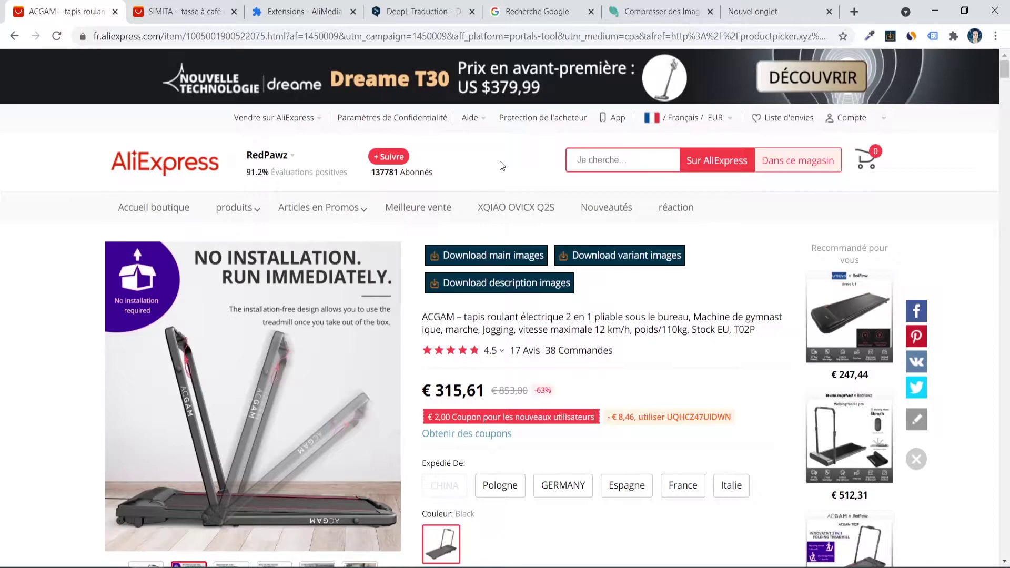
View the Compresser JPEG page on compressjpeg.com, leaving the language as Français.
{"action": "left_click", "coordinate": [651, 14]}
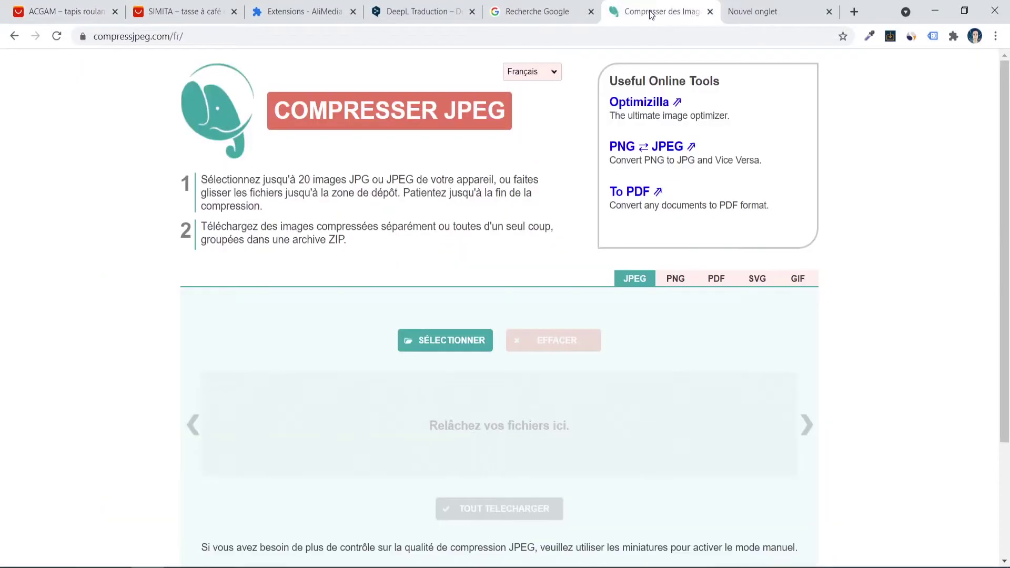
{"action": "left_click", "coordinate": [532, 72]}
{"action": "left_click", "coordinate": [271, 100]}
Preview the gallery images on the AliExpress treadmill listing, including the "No installation. Run immediately." picture.
{"action": "left_click", "coordinate": [90, 16]}
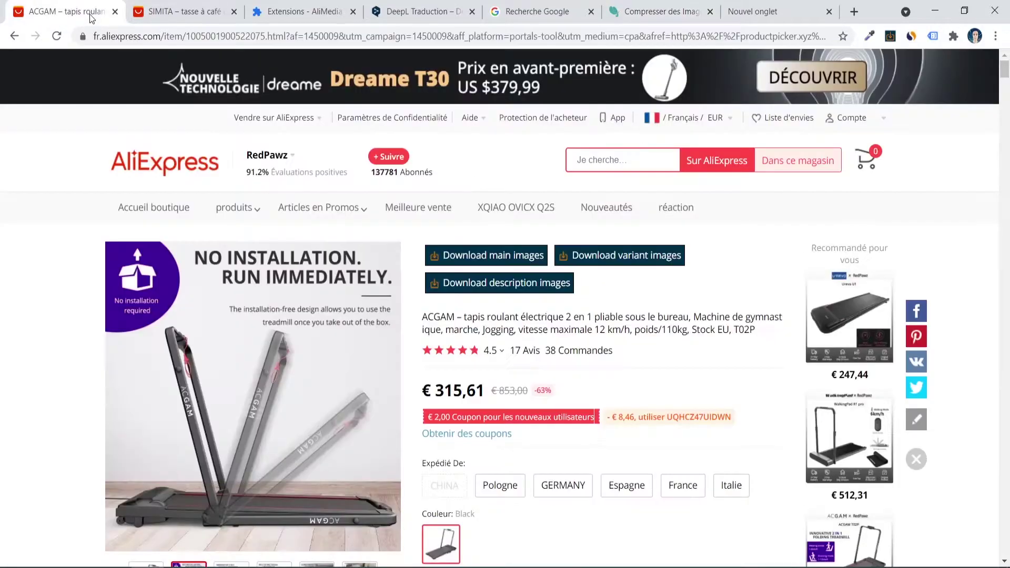
{"action": "scroll", "coordinate": [274, 363], "scroll_direction": "down", "scroll_amount": 5}
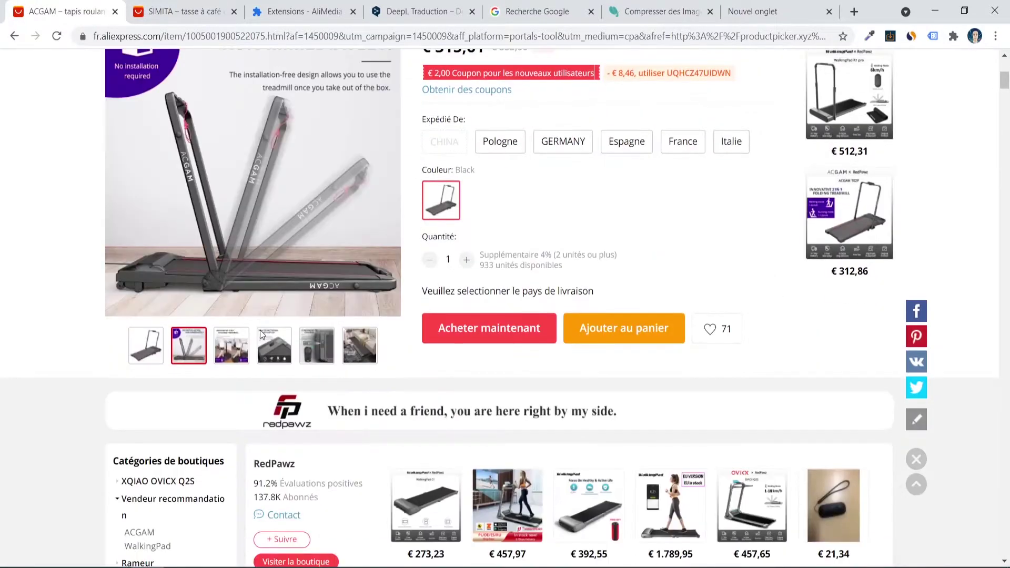
{"action": "scroll", "coordinate": [372, 398], "scroll_direction": "up", "scroll_amount": 3}
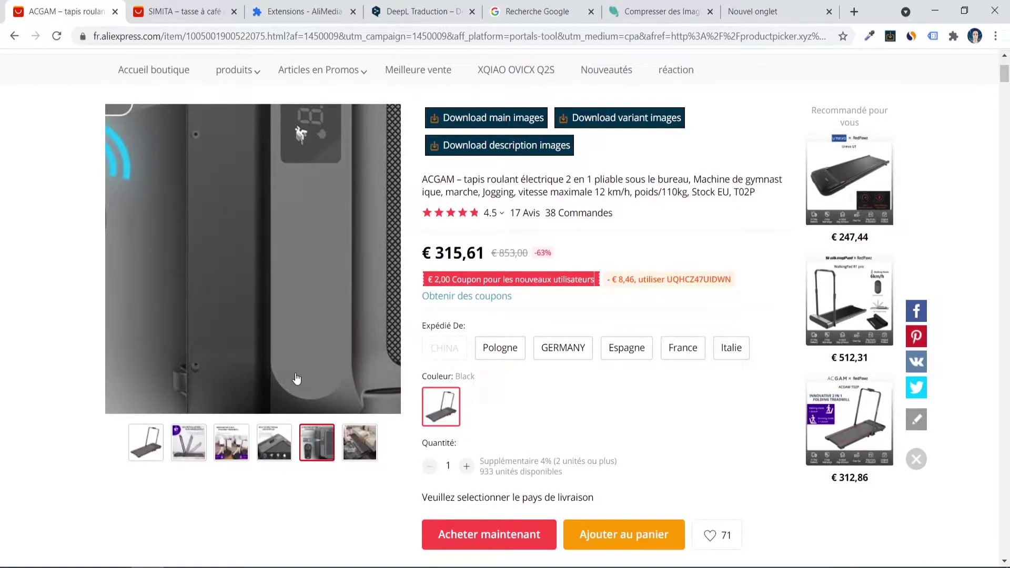
{"action": "mouse_move", "coordinate": [182, 452]}
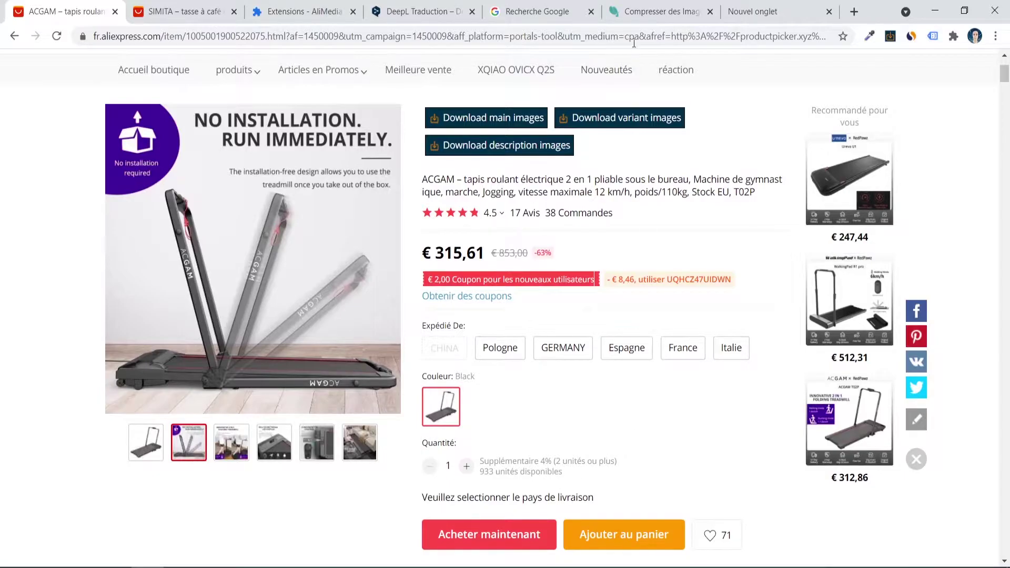
Examine the upload area and instructions of the Compresser JPEG page.
{"action": "left_click", "coordinate": [634, 11]}
{"action": "scroll", "coordinate": [497, 288], "scroll_direction": "down", "scroll_amount": 3}
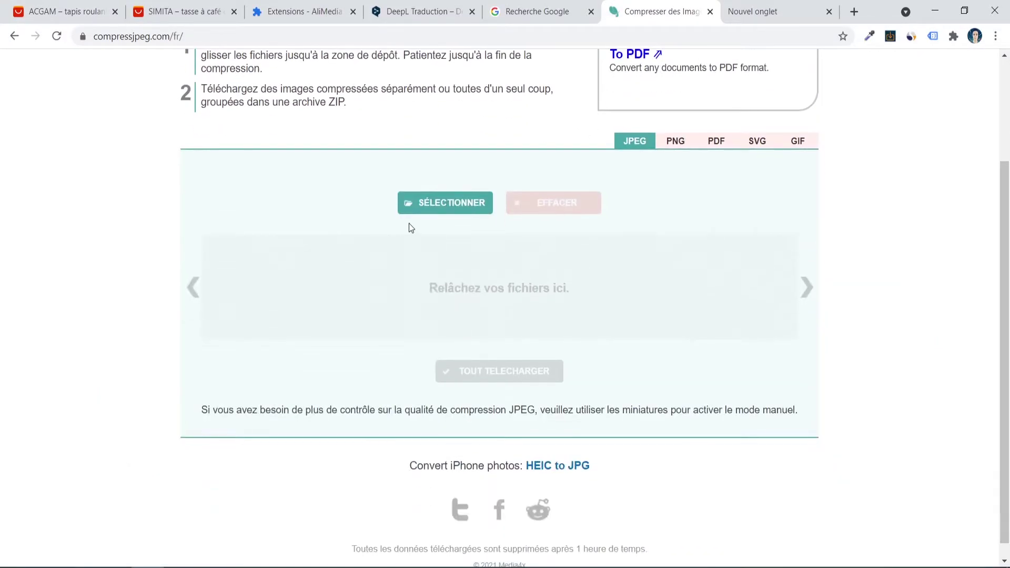
{"action": "scroll", "coordinate": [413, 293], "scroll_direction": "up", "scroll_amount": 3}
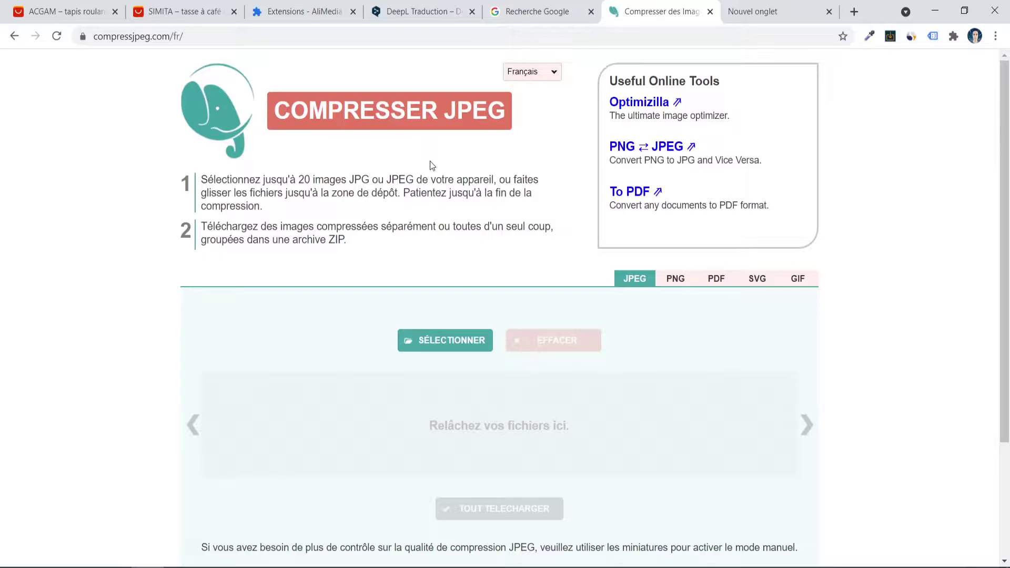
Switch to File Explorer and select the descriptionimage2 and descriptionimage9 JPGs in Téléchargements.
{"action": "left_click", "coordinate": [75, 16]}
{"action": "key", "text": "alt+Tab"}
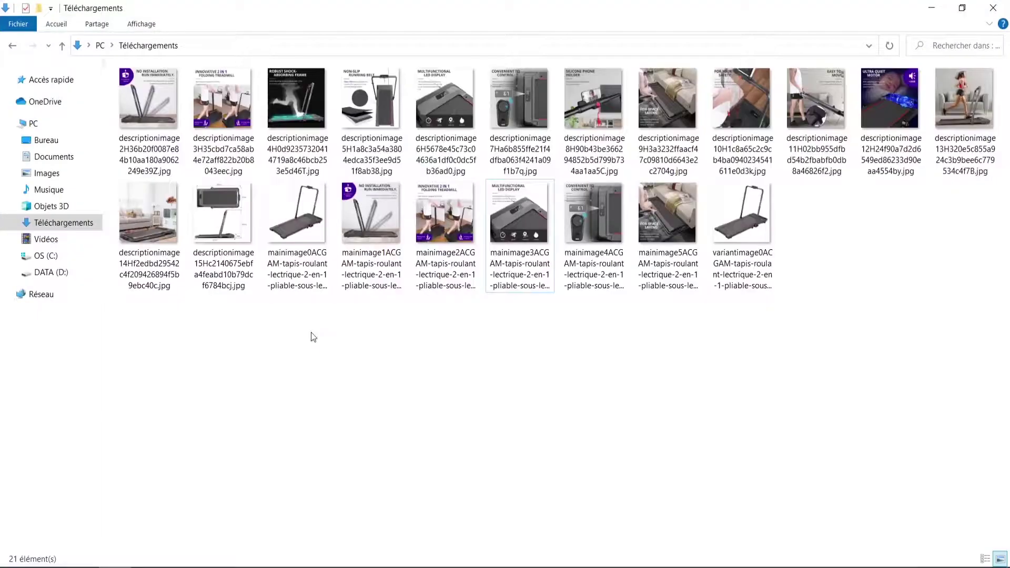
{"action": "left_click", "coordinate": [152, 96]}
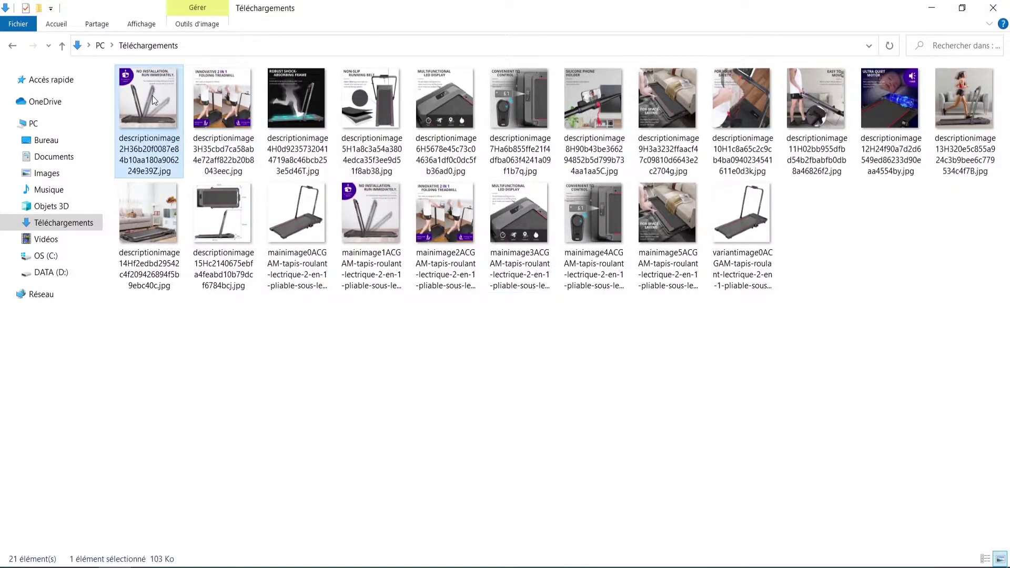
{"action": "left_click", "coordinate": [650, 116], "text": "ctrl"}
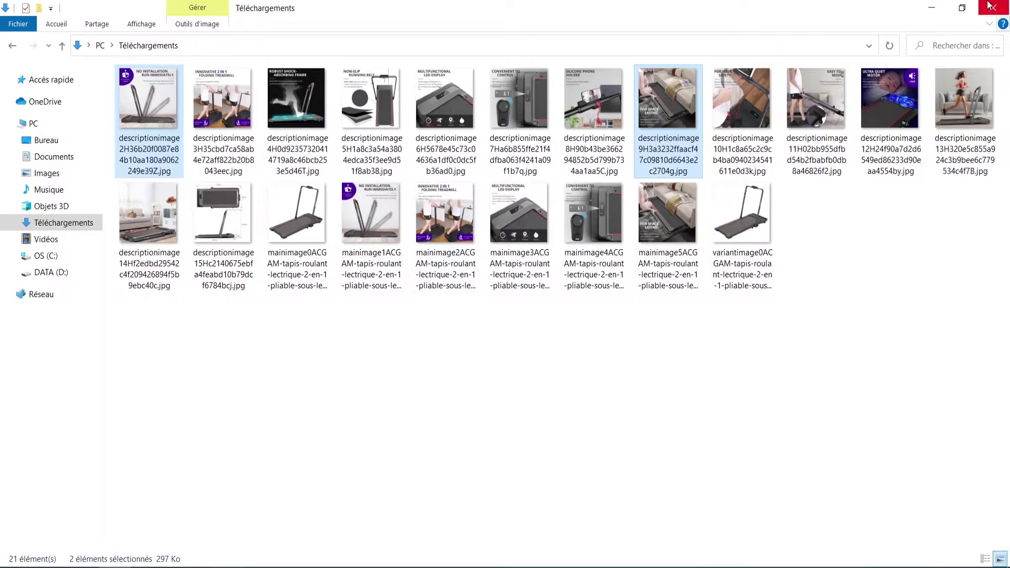
Minimize the open windows and launch Adobe Photoshop CC 2019 from the desktop.
{"action": "left_click", "coordinate": [934, 11]}
{"action": "left_click", "coordinate": [935, 7]}
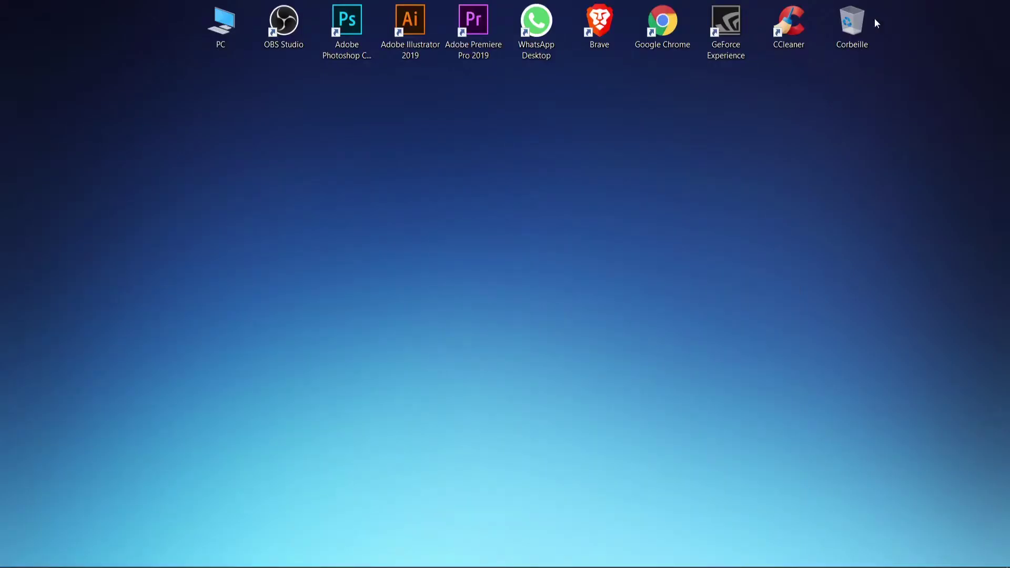
{"action": "left_click", "coordinate": [357, 27]}
{"action": "double_click", "coordinate": [357, 27]}
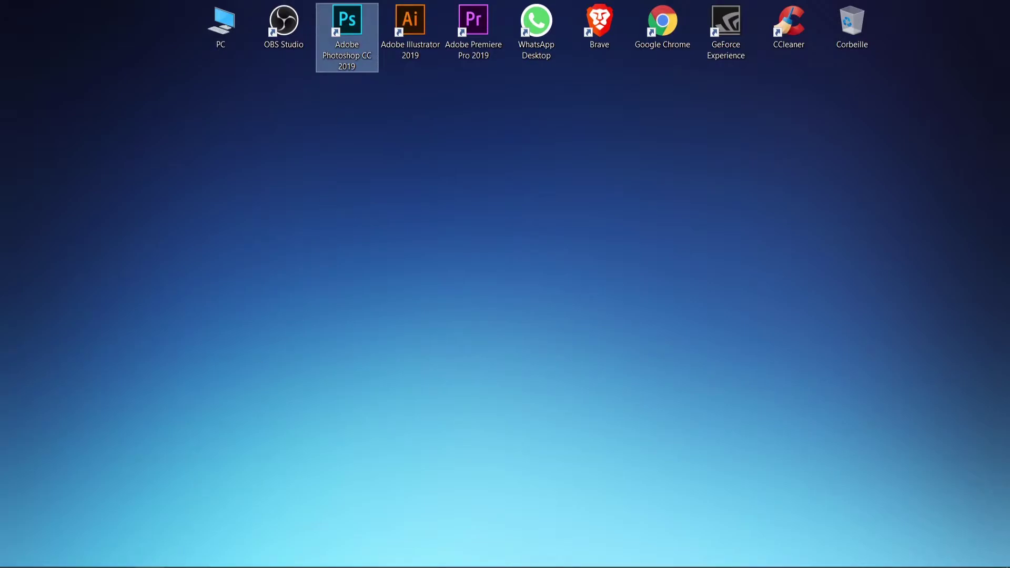
Open the selected descriptionimage2 and descriptionimage9 JPGs from File Explorer in Photoshop and display the descriptionimage2 document.
{"action": "key", "text": "alt+Tab"}
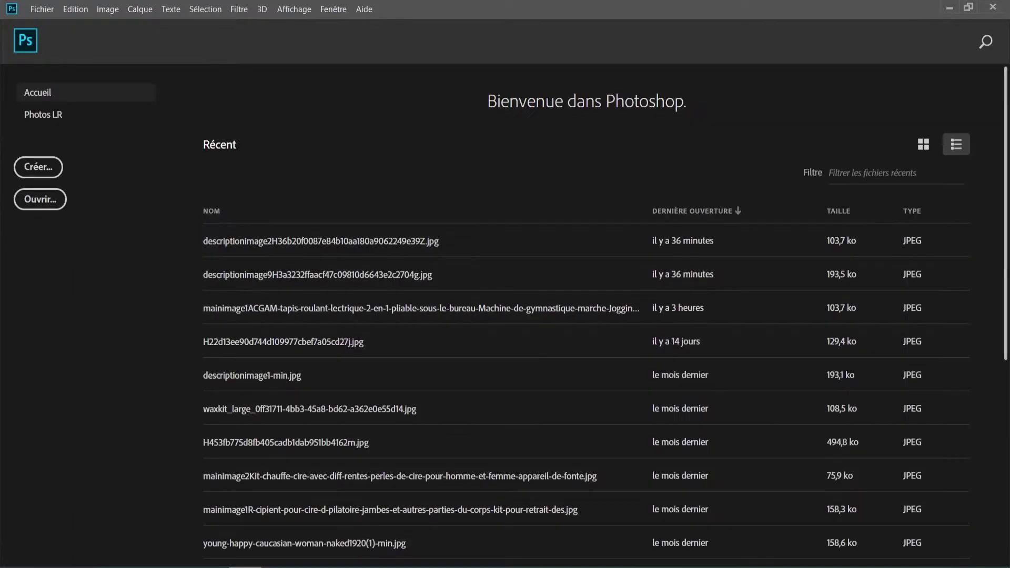
{"action": "left_click", "coordinate": [245, 567]}
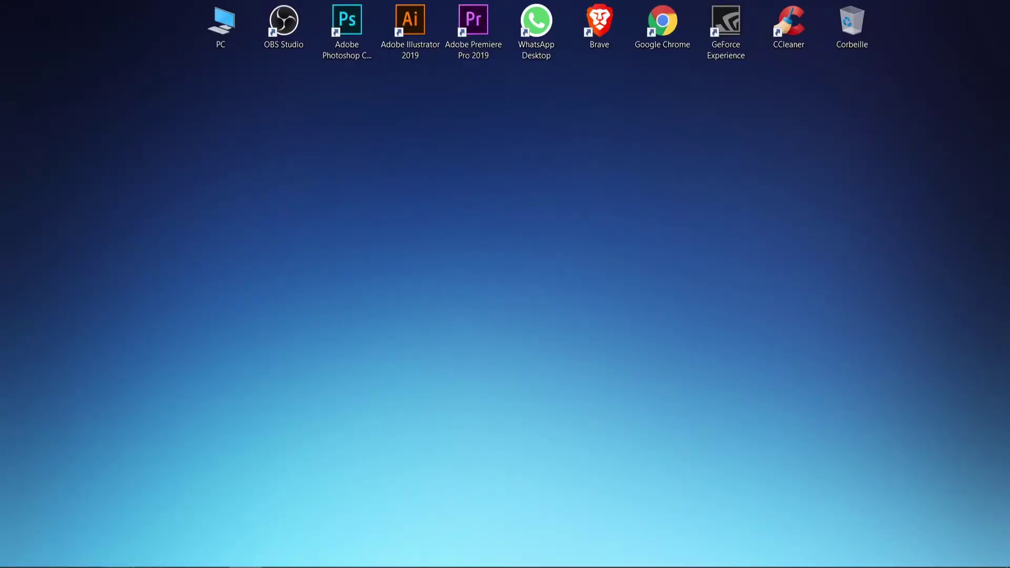
{"action": "left_click", "coordinate": [115, 567]}
{"action": "left_click_drag", "start_coordinate": [158, 106], "coordinate": [320, 186]}
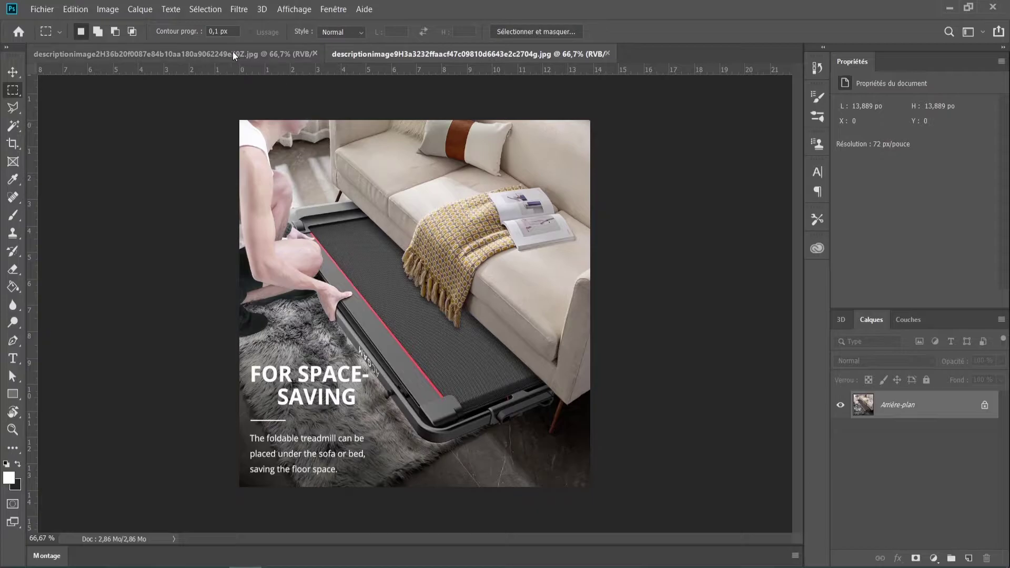
{"action": "left_click", "coordinate": [247, 54]}
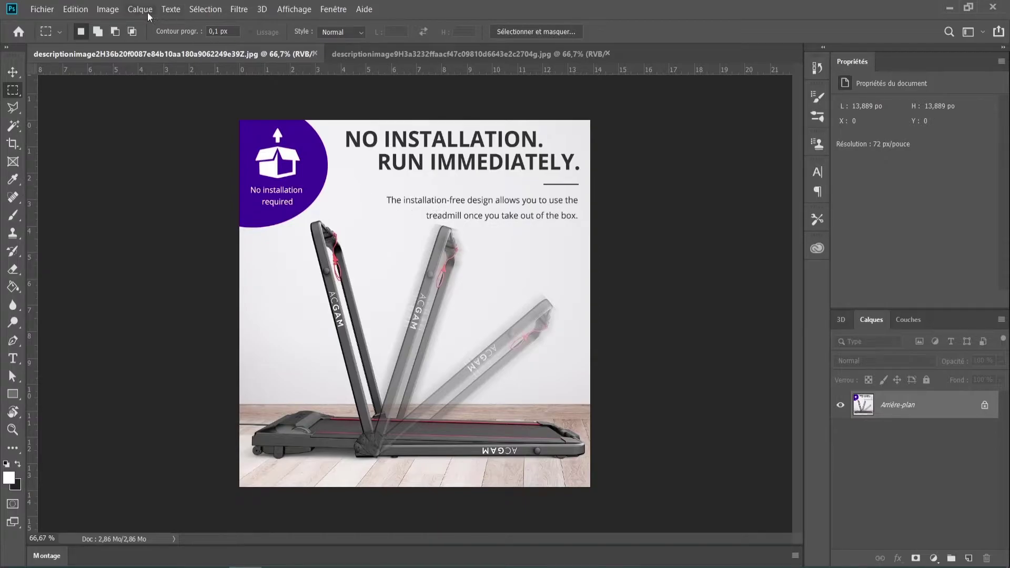
Resize the descriptionimage2 image to 800 × 800 pixels.
{"action": "left_click", "coordinate": [85, 11]}
{"action": "mouse_move", "coordinate": [114, 12]}
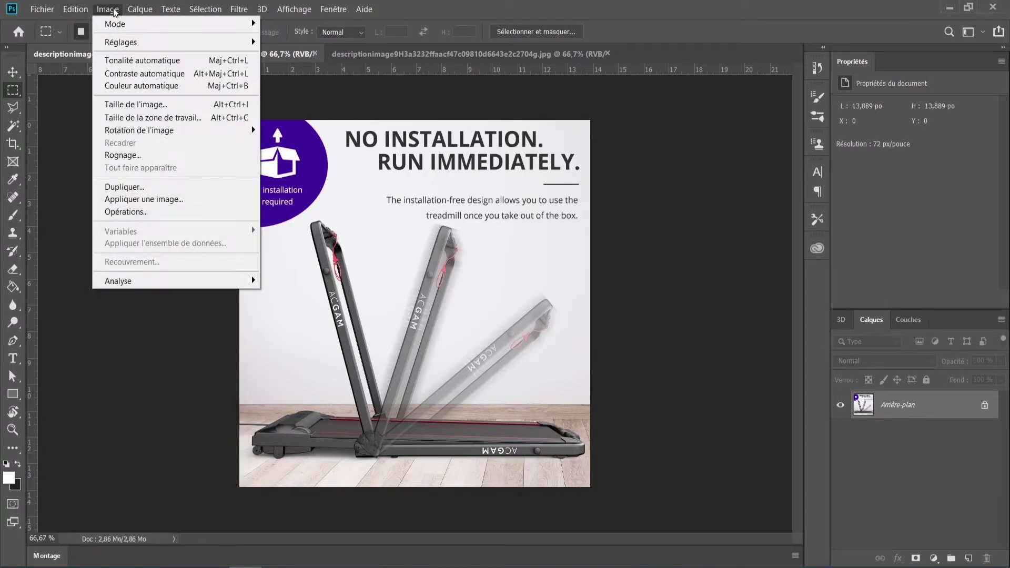
{"action": "left_click", "coordinate": [135, 104]}
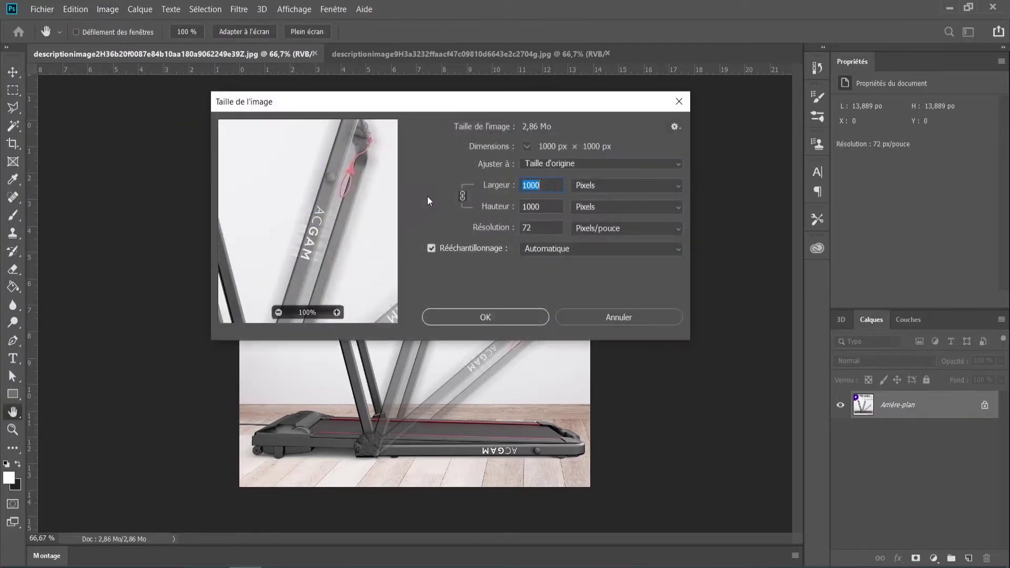
{"action": "left_click_drag", "start_coordinate": [523, 99], "coordinate": [541, 240]}
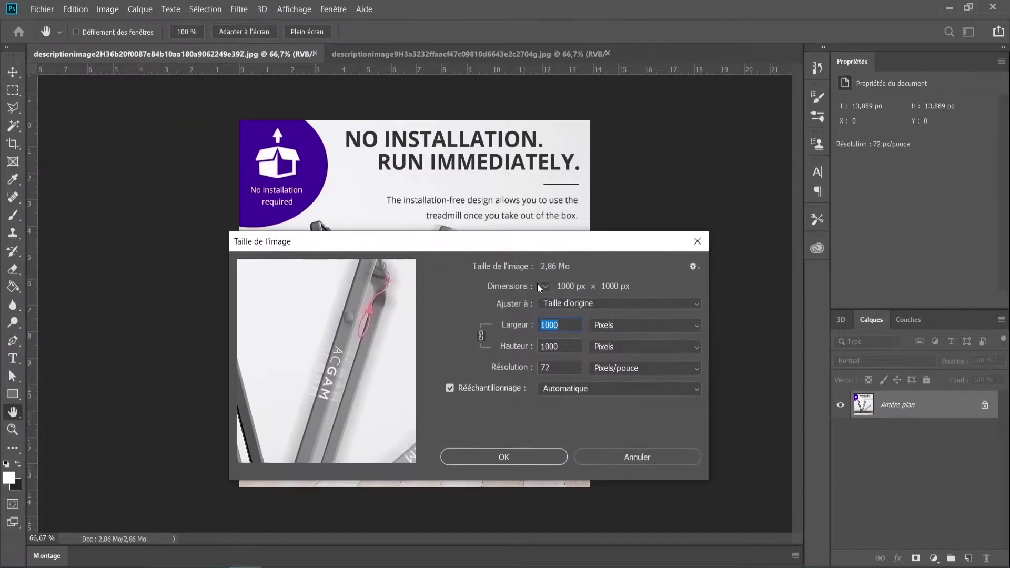
{"action": "left_click", "coordinate": [575, 330]}
{"action": "left_click", "coordinate": [547, 347]}
{"action": "left_click", "coordinate": [498, 324]}
{"action": "type", "text": "800"}
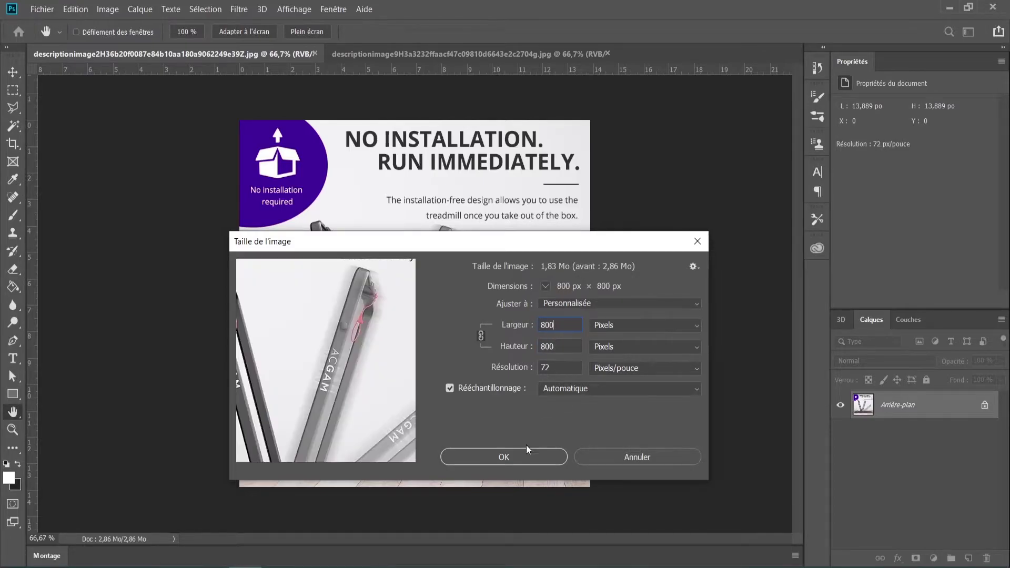
{"action": "left_click", "coordinate": [524, 457]}
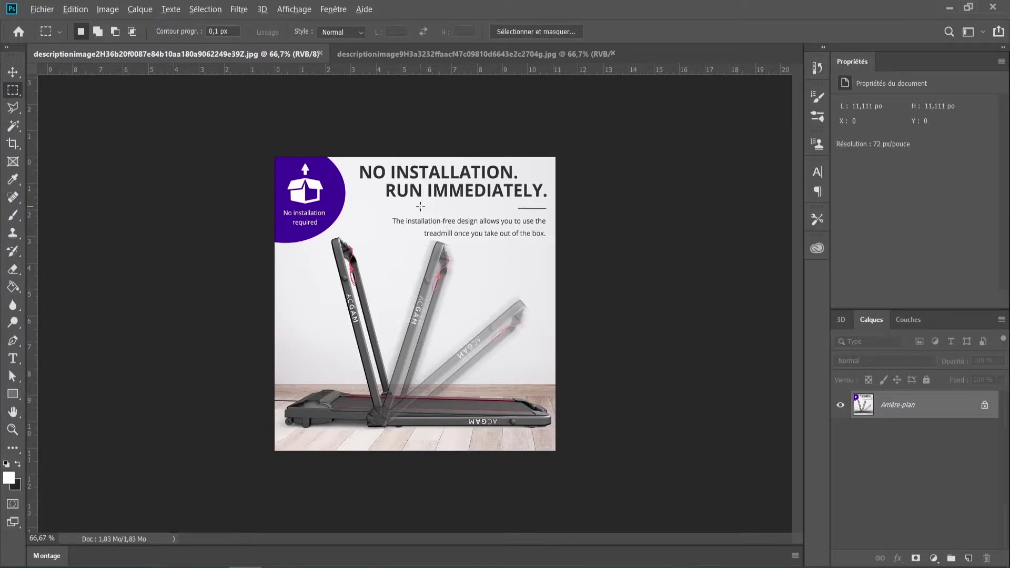
Examine the English heading, description and badge text on the treadmill image up close.
{"action": "key", "text": "ctrl+plus"}
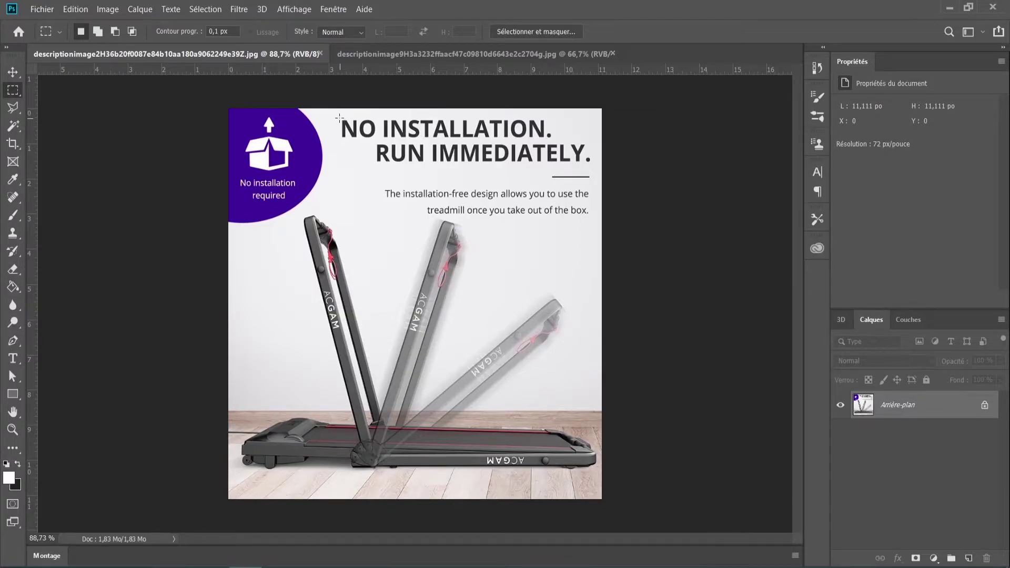
{"action": "scroll", "coordinate": [339, 117], "scroll_direction": "up", "scroll_amount": 3}
{"action": "scroll", "coordinate": [368, 152], "scroll_direction": "up", "scroll_amount": 2}
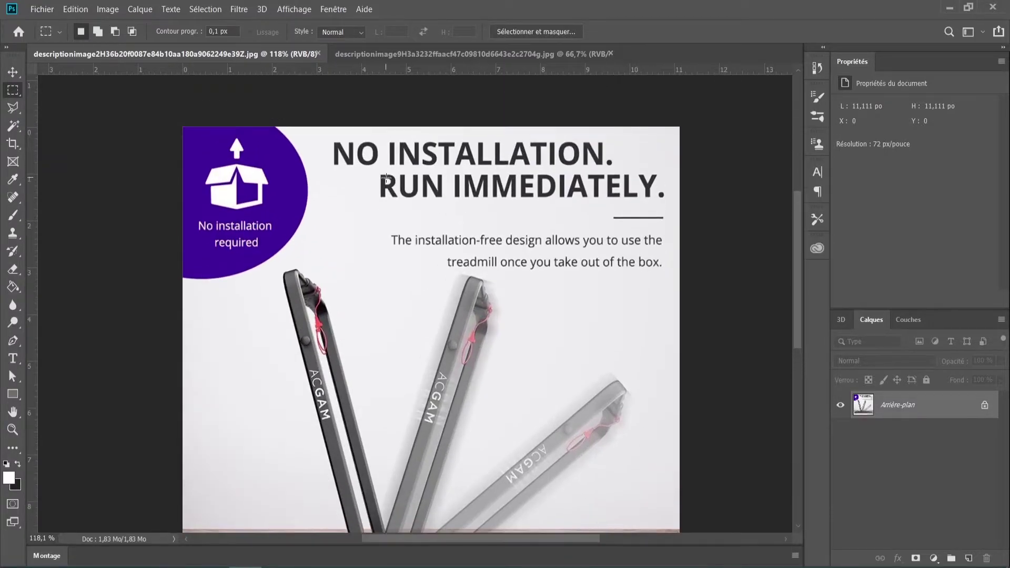
{"action": "scroll", "coordinate": [386, 177], "scroll_direction": "up", "scroll_amount": 2}
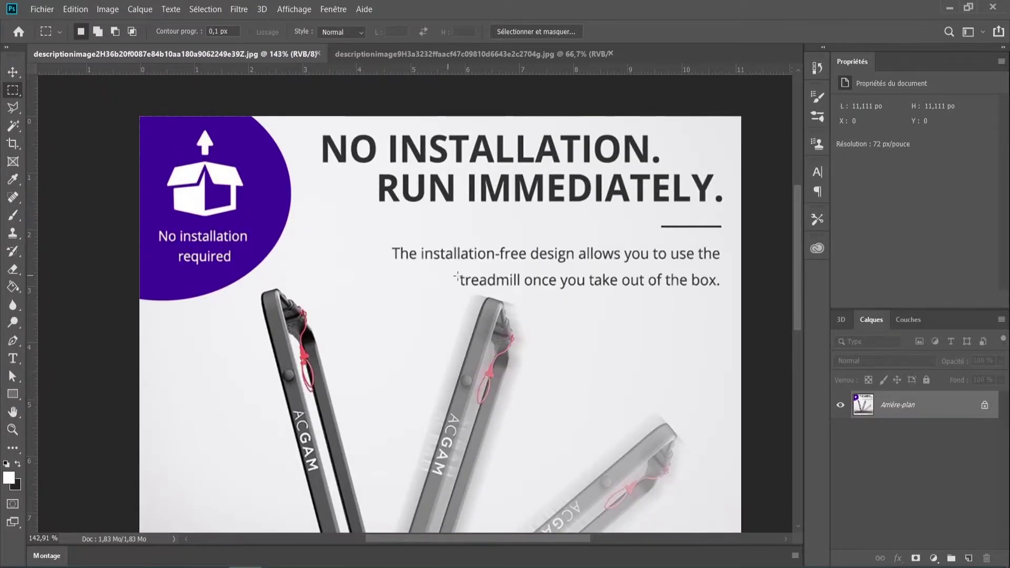
{"action": "key", "text": "ctrl+0"}
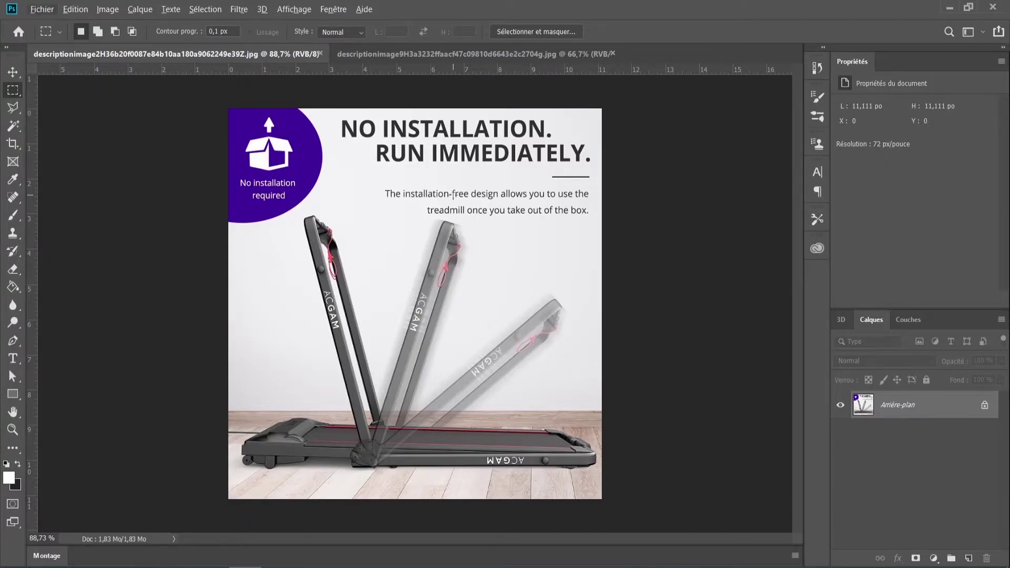
{"action": "scroll", "coordinate": [453, 196], "scroll_direction": "up", "scroll_amount": 4}
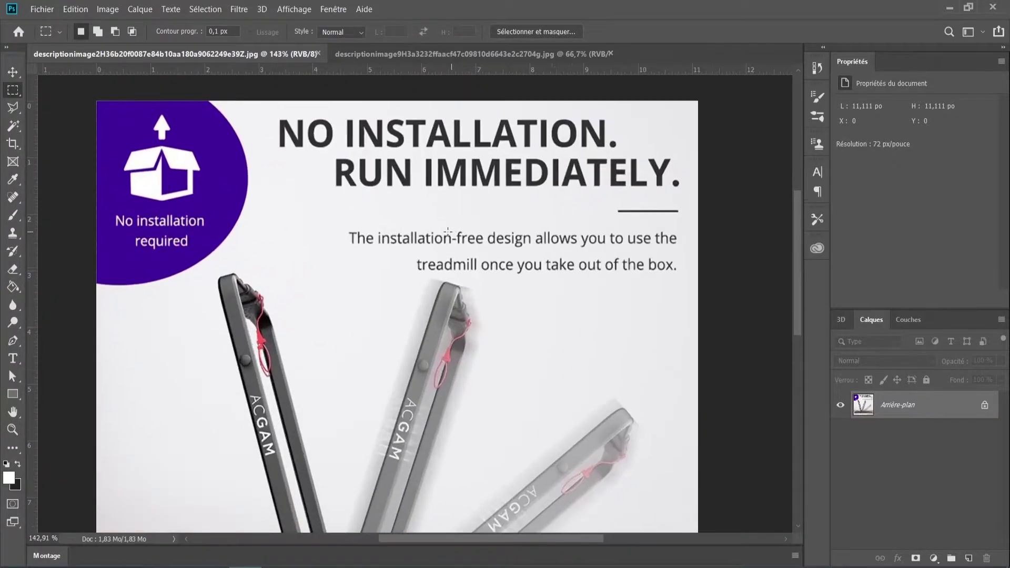
{"action": "scroll", "coordinate": [448, 231], "scroll_direction": "up", "scroll_amount": 1}
{"action": "left_click_drag", "start_coordinate": [275, 126], "coordinate": [688, 208]}
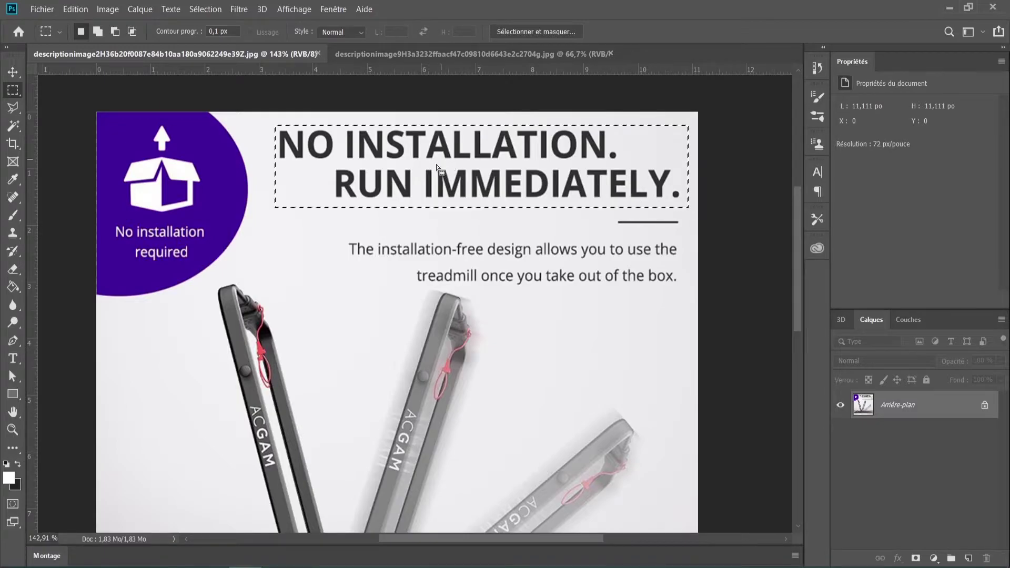
{"action": "left_click", "coordinate": [337, 311]}
Switch to Atom and select all of the transcribed English heading, description and badge text.
{"action": "key", "text": "alt+Tab"}
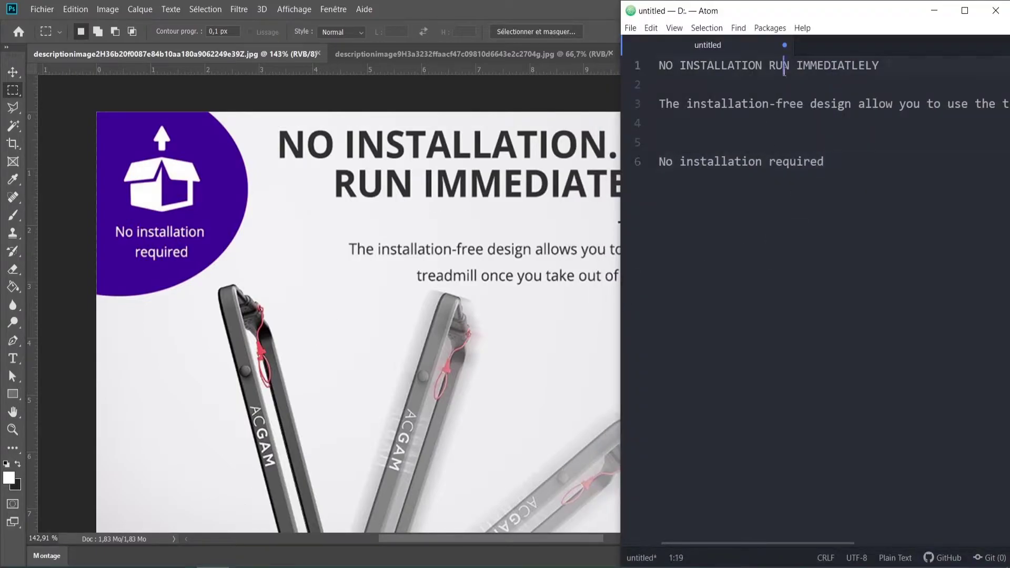
{"action": "left_click", "coordinate": [832, 164]}
{"action": "left_click_drag", "start_coordinate": [839, 165], "coordinate": [602, 31]}
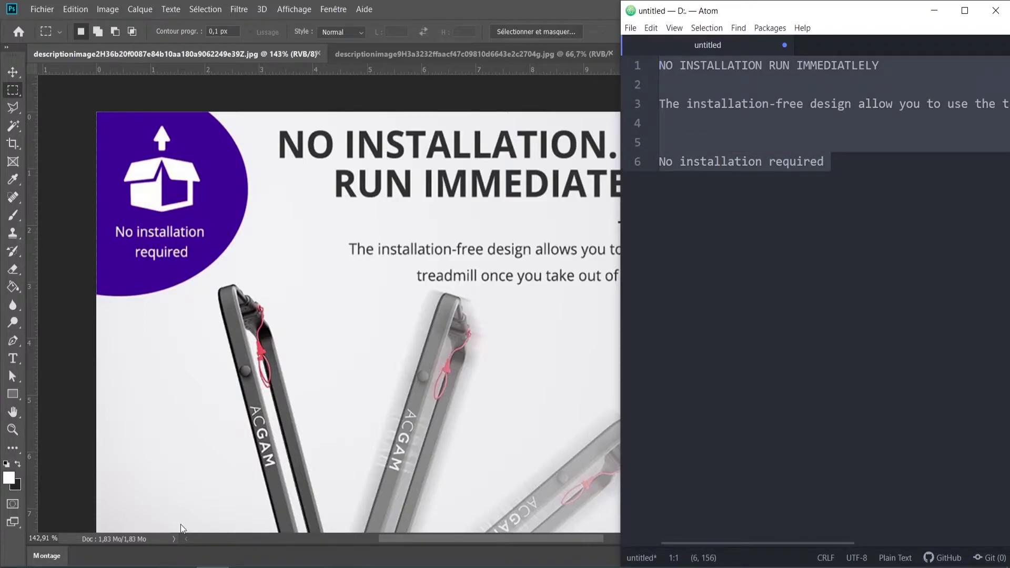
Switch to DeepL in the browser, translate the transcribed English texts into French and select the whole translation.
{"action": "key", "text": "alt+Tab"}
{"action": "left_click", "coordinate": [452, 11]}
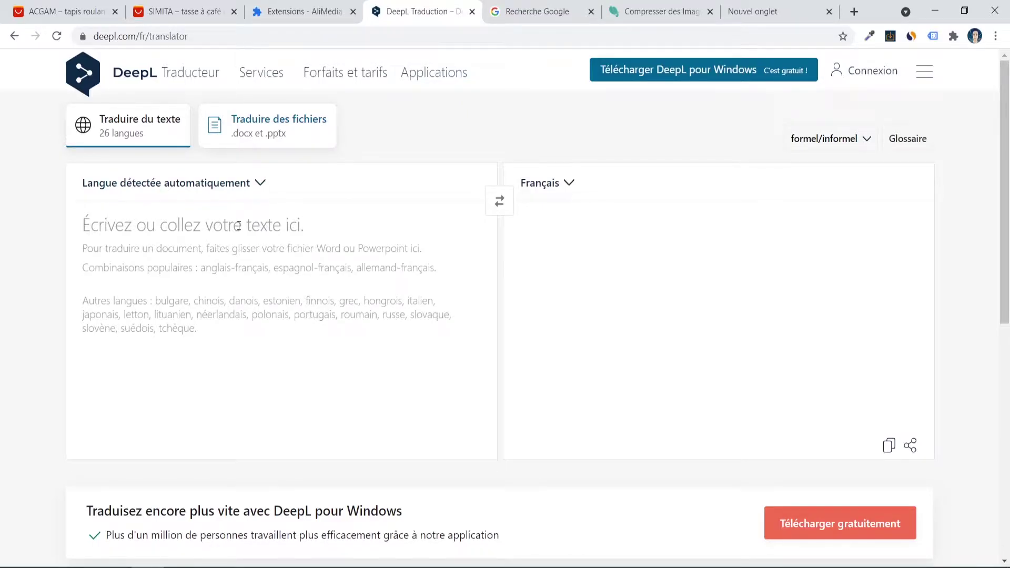
{"action": "type", "text": "NO INSTALLATION RUN IMMEDIATLEY  The installation-free design allow you to use the treadmill one you take out of the box   No installation required"}
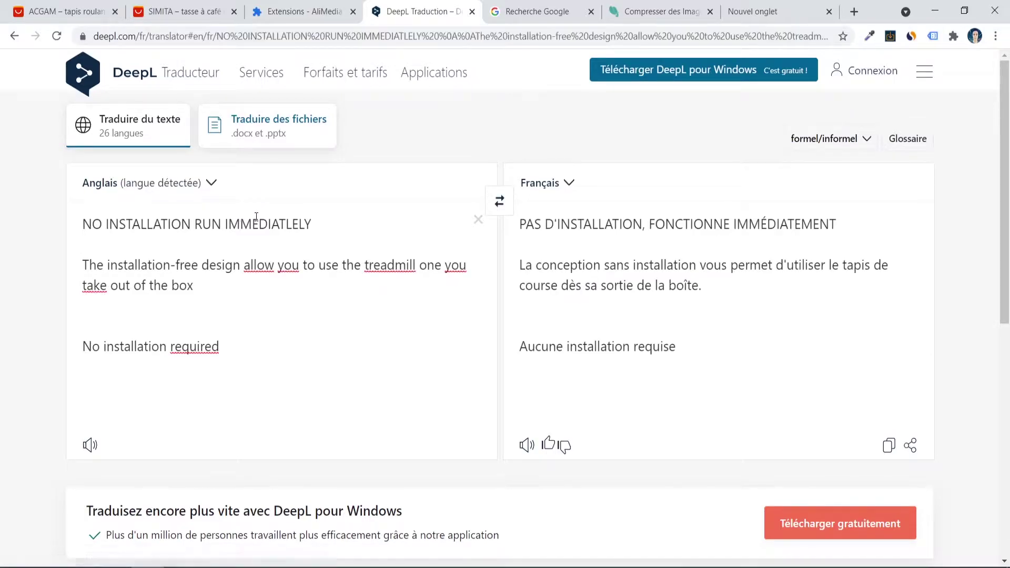
{"action": "left_click_drag", "start_coordinate": [709, 342], "coordinate": [518, 221]}
Switch back to Photoshop and remove the heading "NO INSTALLATION. RUN IMMEDIATELY." with a content-aware fill of a rectangular selection around it.
{"action": "key", "text": "alt+Tab"}
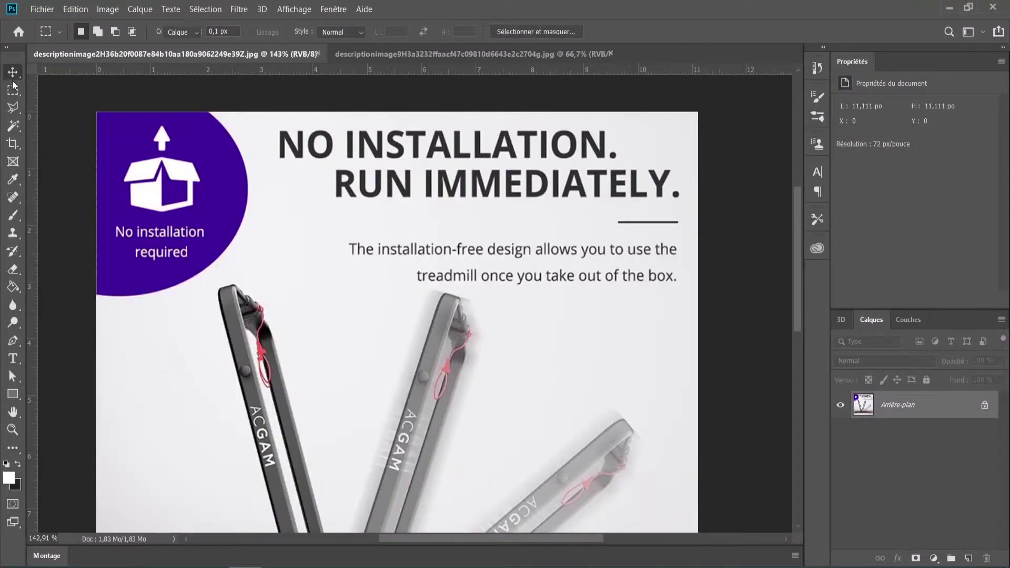
{"action": "left_click", "coordinate": [13, 73]}
{"action": "left_click", "coordinate": [15, 90]}
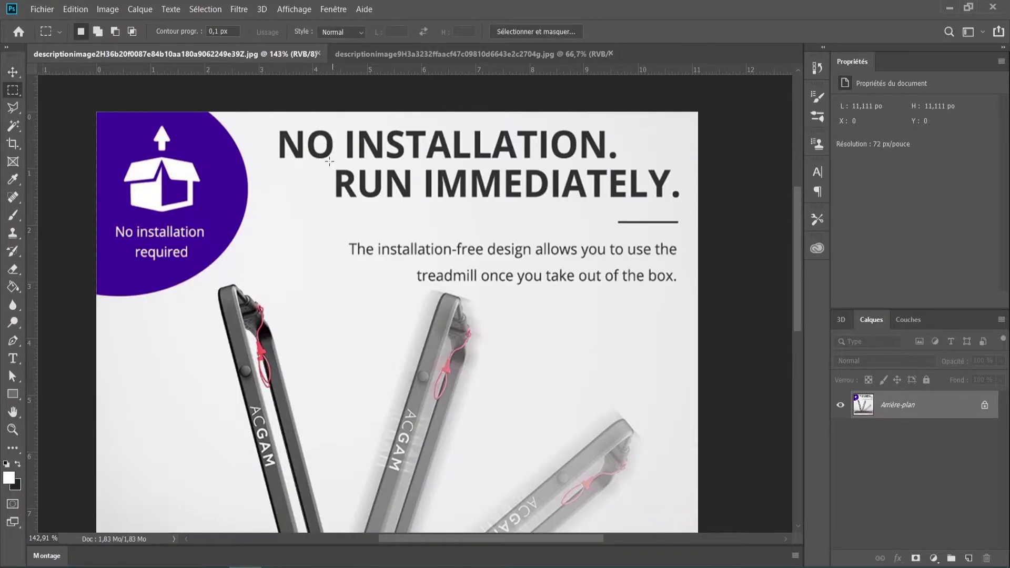
{"action": "right_click", "coordinate": [13, 90]}
{"action": "left_click", "coordinate": [60, 93]}
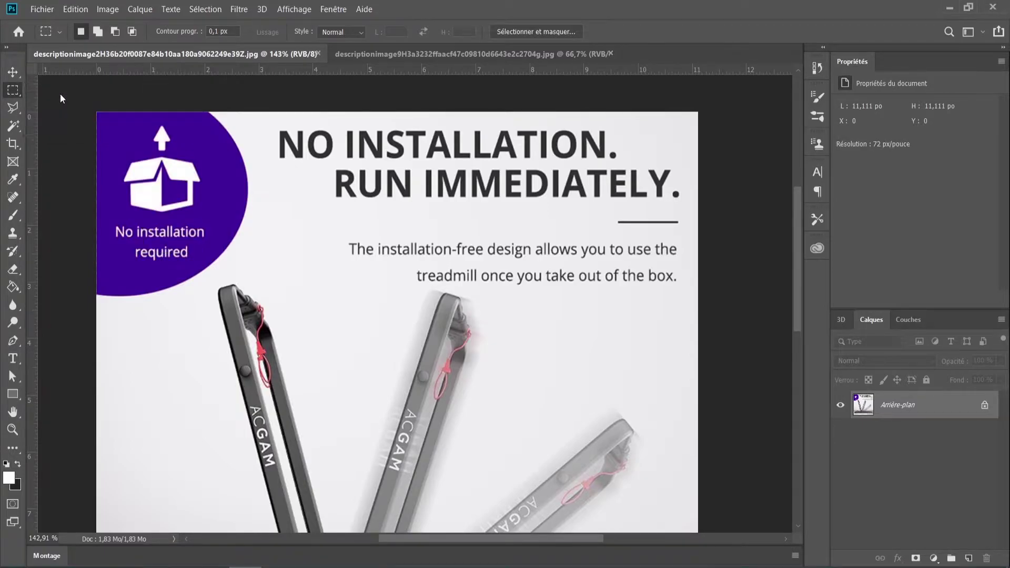
{"action": "left_click_drag", "start_coordinate": [276, 127], "coordinate": [683, 202]}
{"action": "key", "text": "shift+F5"}
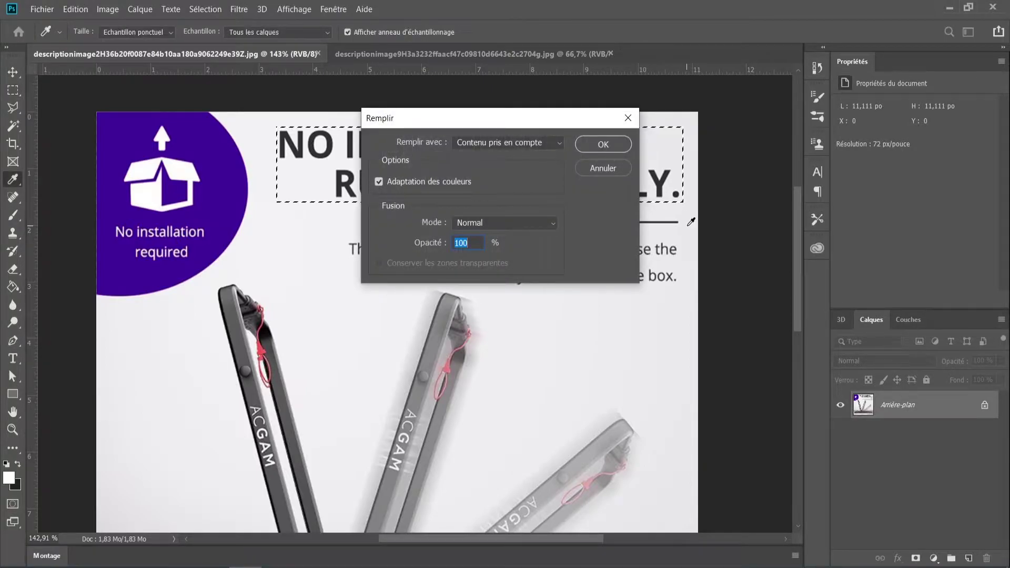
{"action": "left_click", "coordinate": [547, 146]}
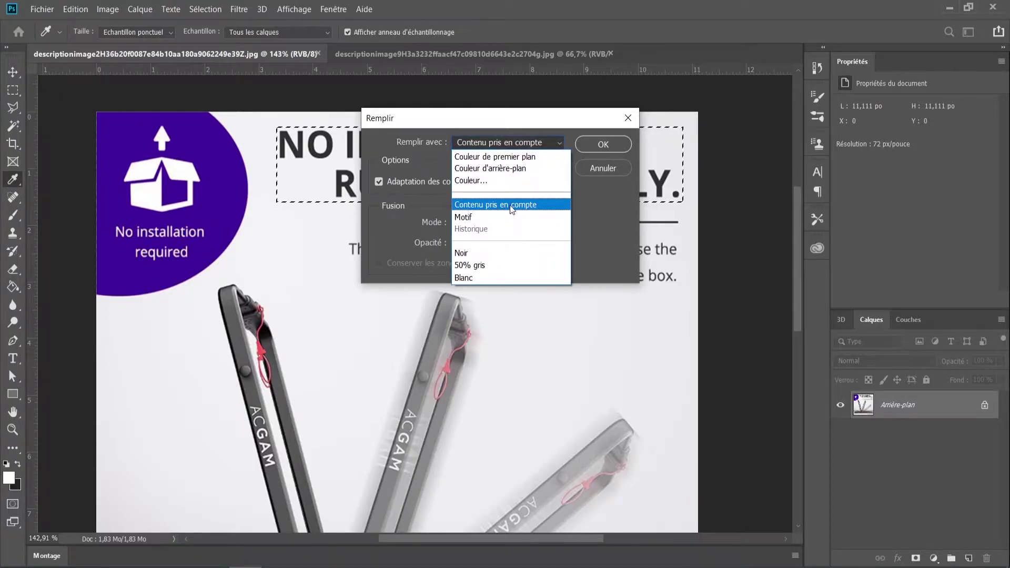
{"action": "left_click", "coordinate": [511, 208]}
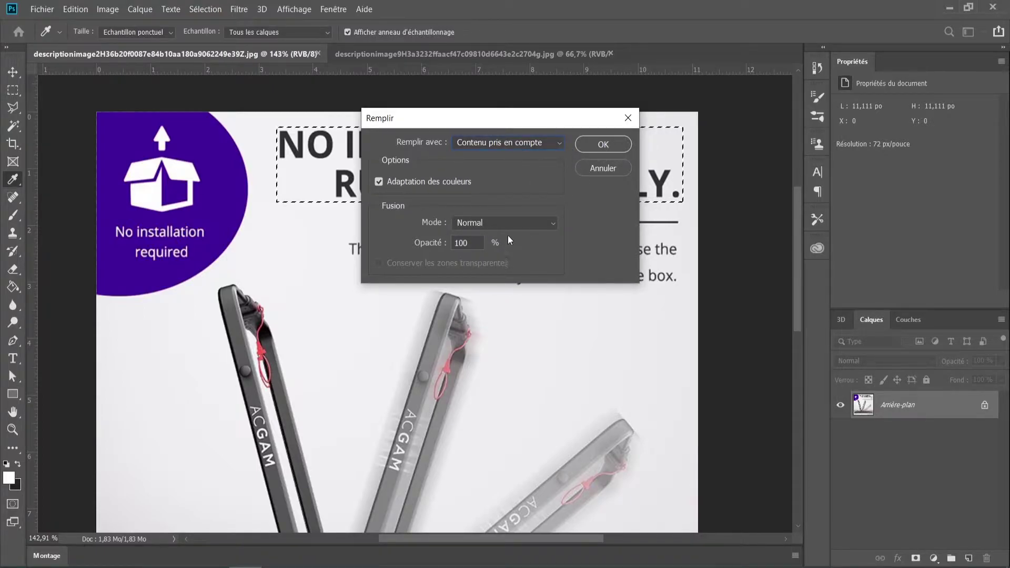
{"action": "left_click", "coordinate": [597, 143]}
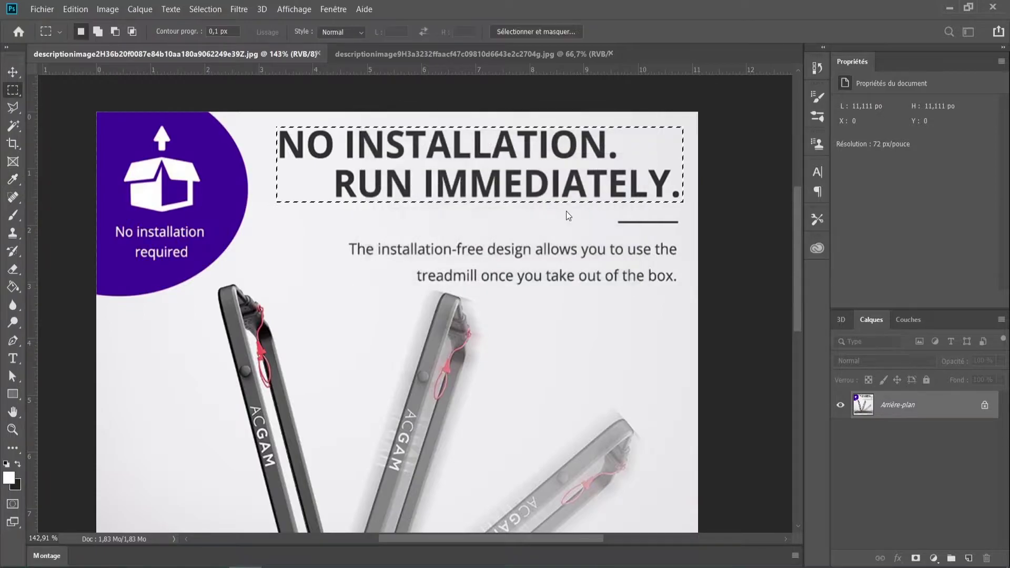
{"action": "key", "text": "ctrl+d"}
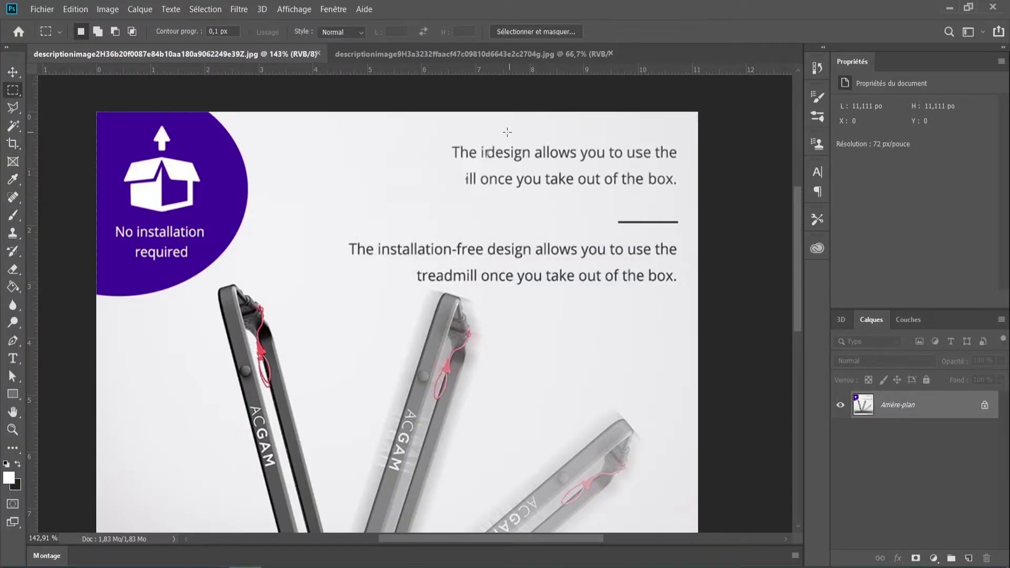
Clear the duplicated text fragments in the former heading area with another content-aware fill.
{"action": "mouse_move", "coordinate": [451, 140]}
{"action": "left_mouse_down"}
{"action": "mouse_move", "coordinate": [547, 154]}
{"action": "mouse_move", "coordinate": [689, 195]}
{"action": "mouse_move", "coordinate": [679, 191]}
{"action": "left_mouse_up"}
{"action": "key", "text": "shift+F5"}
{"action": "key", "text": "Return"}
{"action": "key", "text": "ctrl+d"}
Apply a content-aware fill to each of the two description lines beneath the short black divider.
{"action": "mouse_move", "coordinate": [338, 242]}
{"action": "left_mouse_down"}
{"action": "mouse_move", "coordinate": [494, 258]}
{"action": "mouse_move", "coordinate": [677, 257]}
{"action": "left_mouse_up"}
{"action": "key", "text": "shift+F5"}
{"action": "key", "text": "Return"}
{"action": "key", "text": "ctrl+d"}
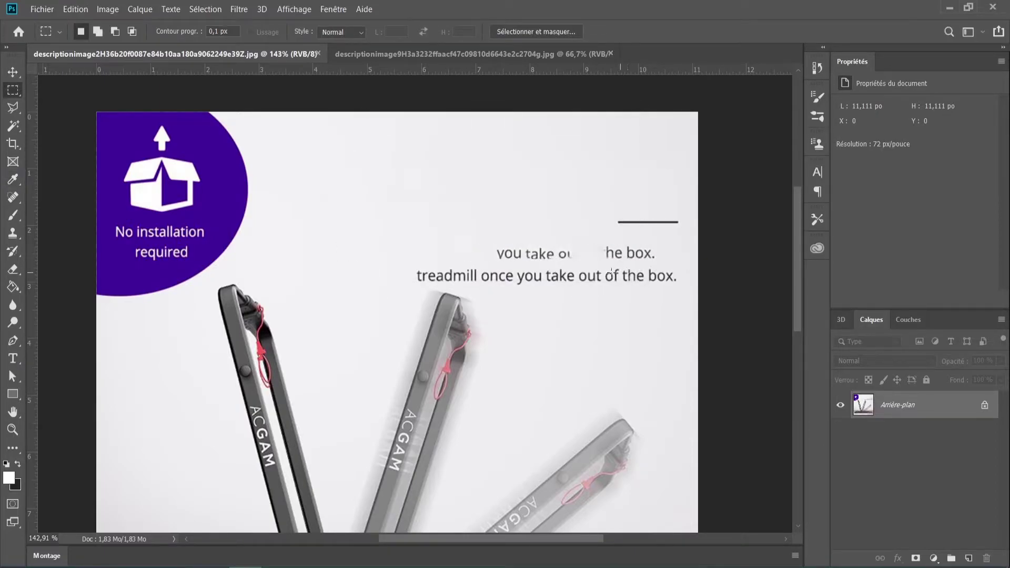
{"action": "left_click_drag", "start_coordinate": [408, 265], "coordinate": [677, 287]}
{"action": "key", "text": "shift+F5"}
{"action": "key", "text": "Return"}
{"action": "left_click", "coordinate": [580, 257]}
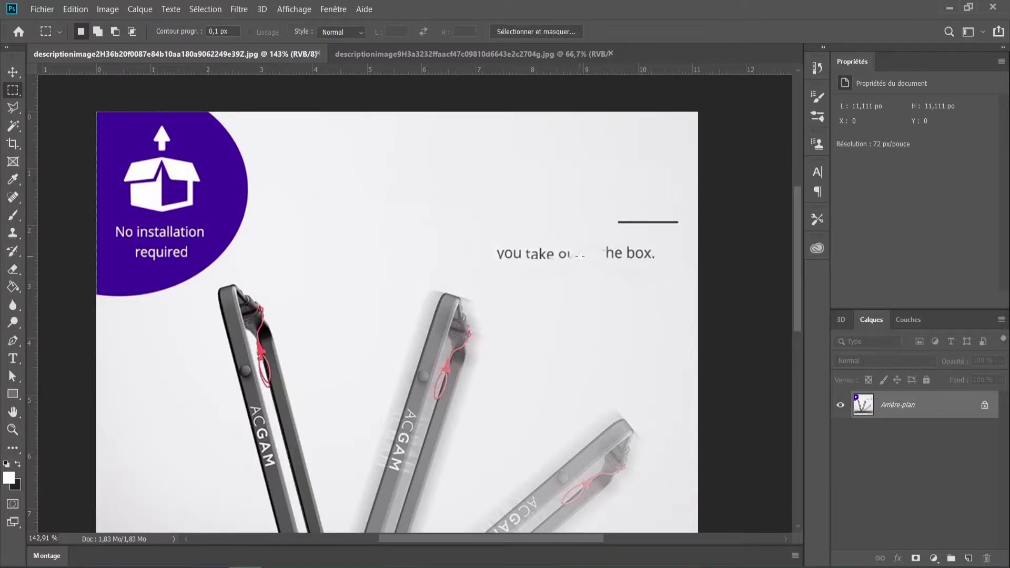
Apply a content-aware fill to a small patch of blank wall above the middle treadmill arm.
{"action": "left_click_drag", "start_coordinate": [458, 165], "coordinate": [527, 211]}
{"action": "key", "text": "shift+F5"}
{"action": "key", "text": "Return"}
{"action": "left_click", "coordinate": [359, 222]}
Paint out the leftover description text fragments below the divider with the 14 px Spot Healing Brush.
{"action": "left_click", "coordinate": [14, 198]}
{"action": "left_click", "coordinate": [61, 196]}
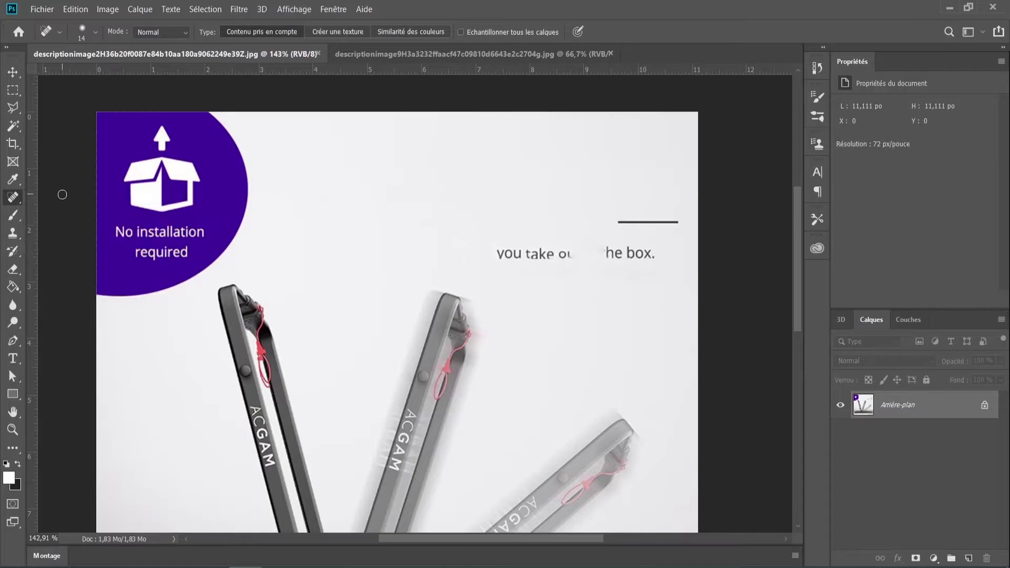
{"action": "mouse_move", "coordinate": [501, 257]}
{"action": "left_mouse_down"}
{"action": "mouse_move", "coordinate": [580, 254]}
{"action": "mouse_move", "coordinate": [509, 254]}
{"action": "left_mouse_up"}
{"action": "mouse_move", "coordinate": [602, 254]}
{"action": "left_mouse_down"}
{"action": "mouse_move", "coordinate": [654, 254]}
{"action": "mouse_move", "coordinate": [599, 257]}
{"action": "left_mouse_up"}
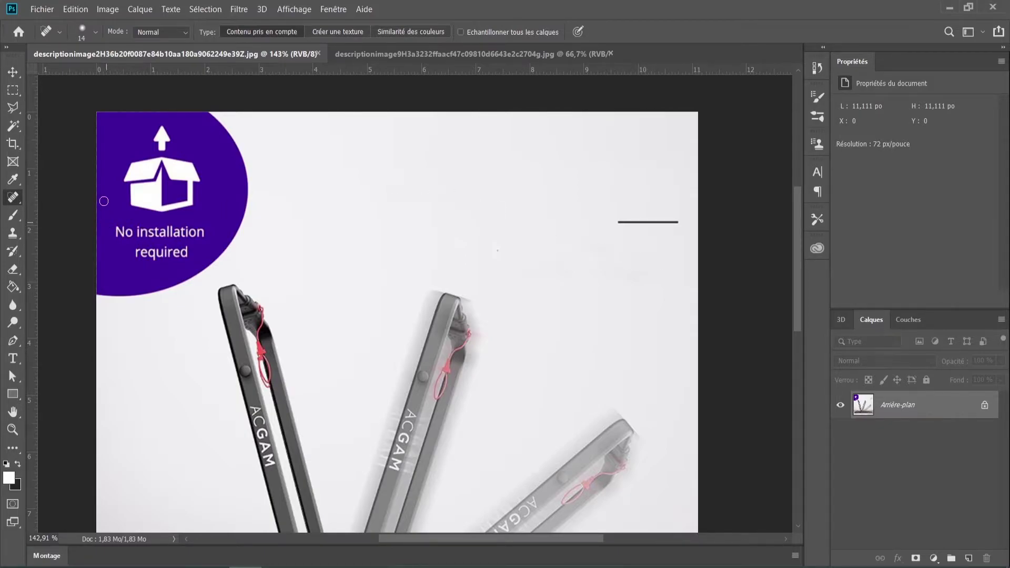
Enlarge the healing brush to 23 px and paint out the "No installation required" text in the purple badge.
{"action": "left_click", "coordinate": [90, 31]}
{"action": "left_click_drag", "start_coordinate": [34, 70], "coordinate": [35, 73]}
{"action": "left_click", "coordinate": [142, 254]}
{"action": "mouse_move", "coordinate": [120, 232]}
{"action": "left_mouse_down"}
{"action": "mouse_move", "coordinate": [203, 232]}
{"action": "mouse_move", "coordinate": [173, 252]}
{"action": "mouse_move", "coordinate": [140, 253]}
{"action": "mouse_move", "coordinate": [140, 236]}
{"action": "mouse_move", "coordinate": [176, 240]}
{"action": "left_mouse_up"}
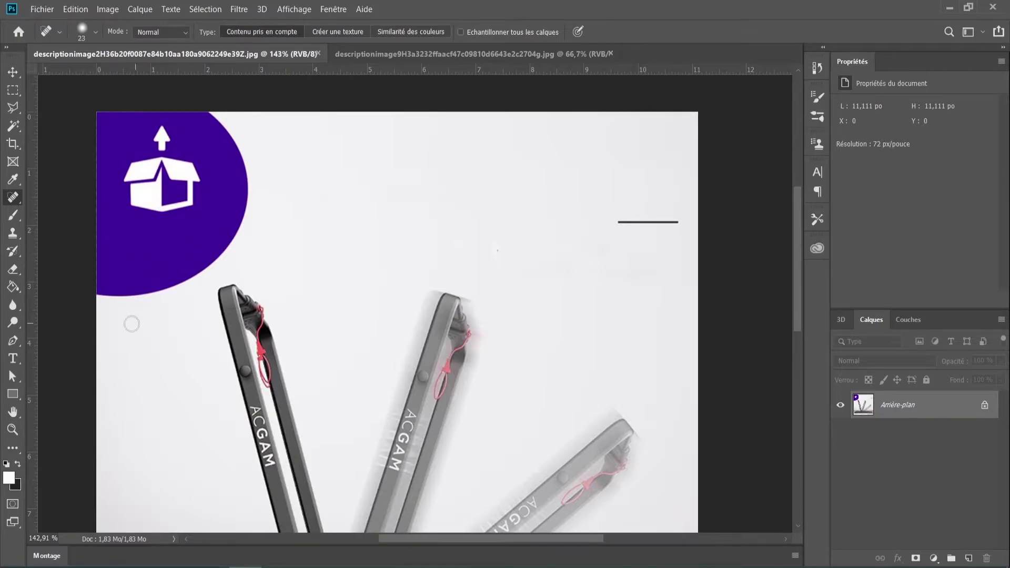
Try an Eraser stroke on the blank wall above the middle treadmill arm, and undo it.
{"action": "scroll", "coordinate": [158, 257], "scroll_direction": "down", "scroll_amount": 1}
{"action": "scroll", "coordinate": [288, 264], "scroll_direction": "down", "scroll_amount": 7}
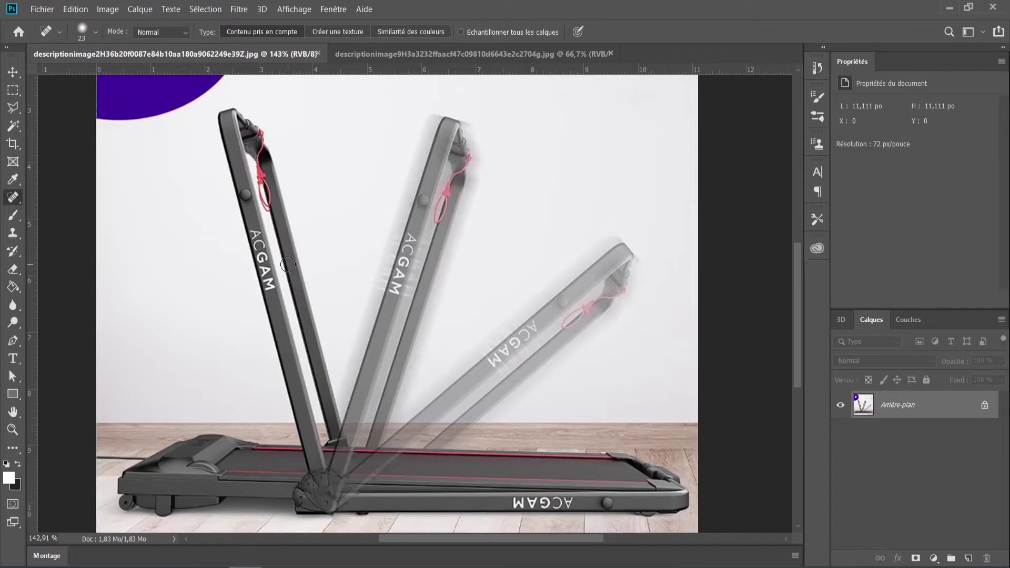
{"action": "scroll", "coordinate": [97, 309], "scroll_direction": "up", "scroll_amount": 5}
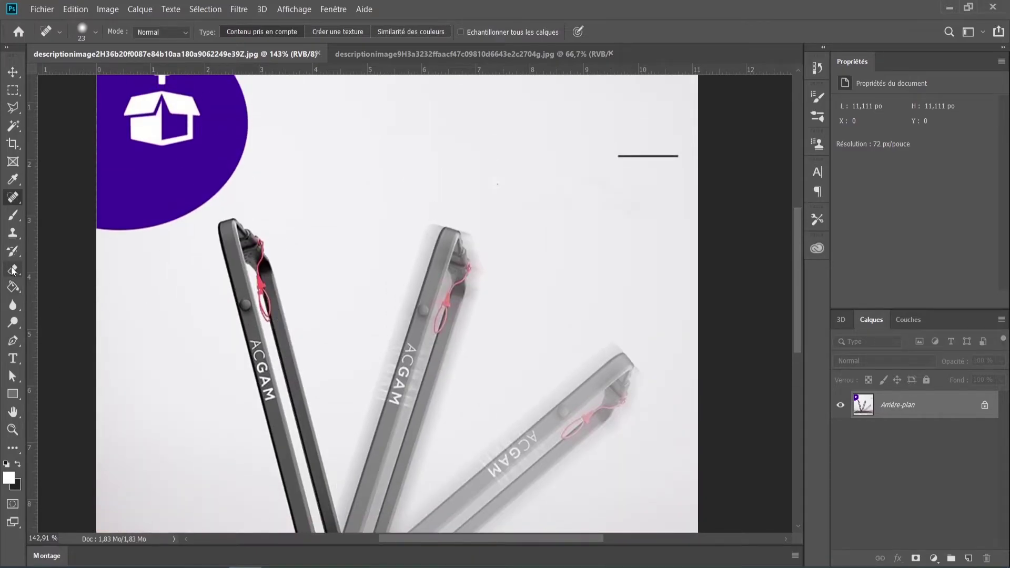
{"action": "left_click", "coordinate": [13, 271]}
{"action": "left_click_drag", "start_coordinate": [372, 151], "coordinate": [459, 157]}
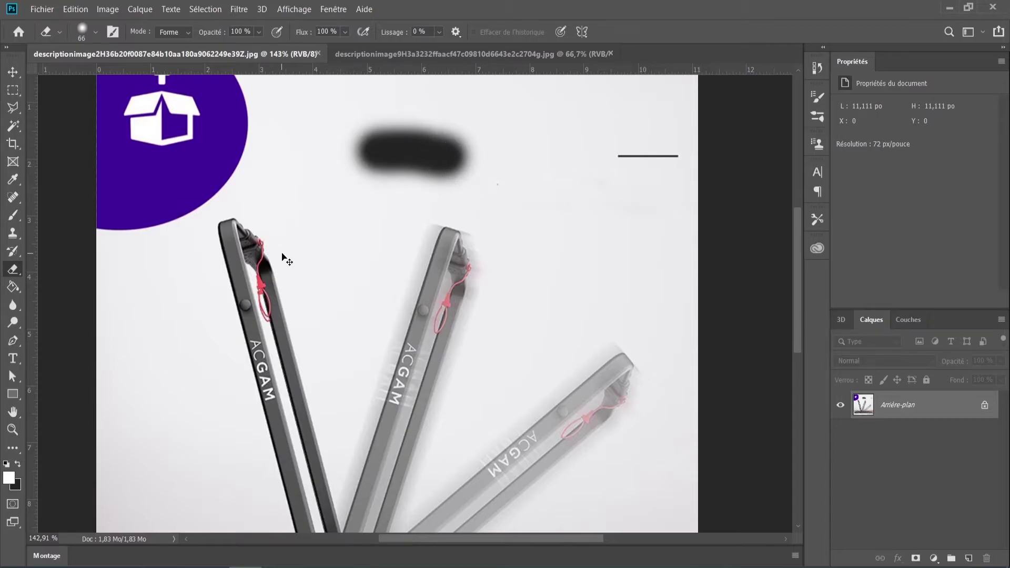
{"action": "key", "text": "ctrl+z"}
Set the background color to white (ffffff).
{"action": "left_click", "coordinate": [16, 486]}
{"action": "type", "text": "ffffff"}
{"action": "left_click", "coordinate": [392, 311]}
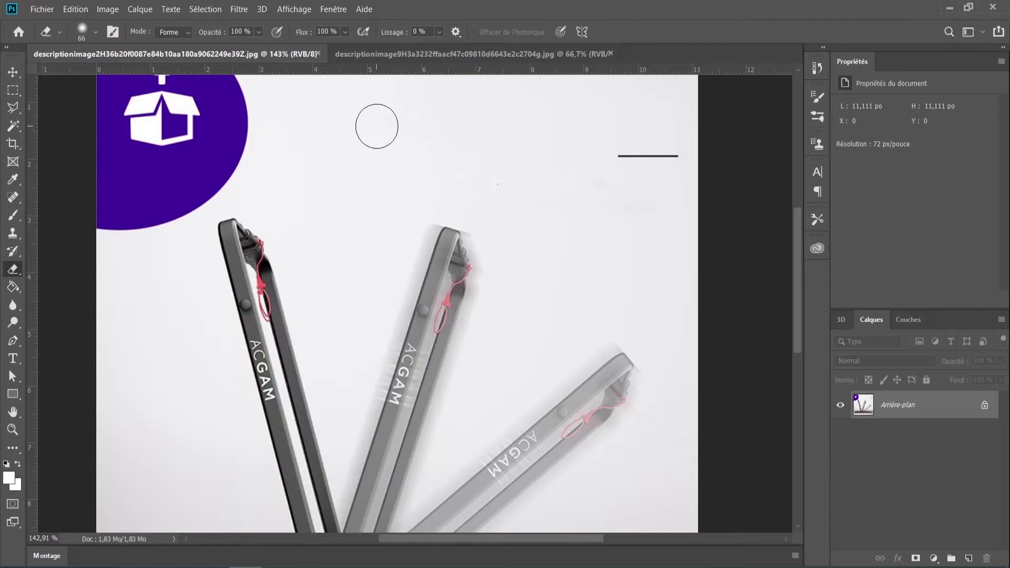
Try Eraser strokes on the blank wall and the purple badge with the white background color, and undo them.
{"action": "left_click_drag", "start_coordinate": [377, 124], "coordinate": [494, 135]}
{"action": "mouse_move", "coordinate": [527, 223]}
{"action": "left_mouse_down"}
{"action": "mouse_move", "coordinate": [501, 182]}
{"action": "mouse_move", "coordinate": [530, 232]}
{"action": "mouse_move", "coordinate": [553, 244]}
{"action": "mouse_move", "coordinate": [412, 169]}
{"action": "mouse_move", "coordinate": [350, 202]}
{"action": "left_mouse_up"}
{"action": "key", "text": "ctrl+z"}
{"action": "key", "text": "ctrl+z"}
{"action": "key", "text": "ctrl+z"}
{"action": "mouse_move", "coordinate": [139, 164]}
{"action": "left_mouse_down"}
{"action": "mouse_move", "coordinate": [184, 176]}
{"action": "mouse_move", "coordinate": [163, 177]}
{"action": "left_mouse_up"}
{"action": "key", "text": "ctrl+z"}
{"action": "scroll", "coordinate": [393, 214], "scroll_direction": "up", "scroll_amount": 3}
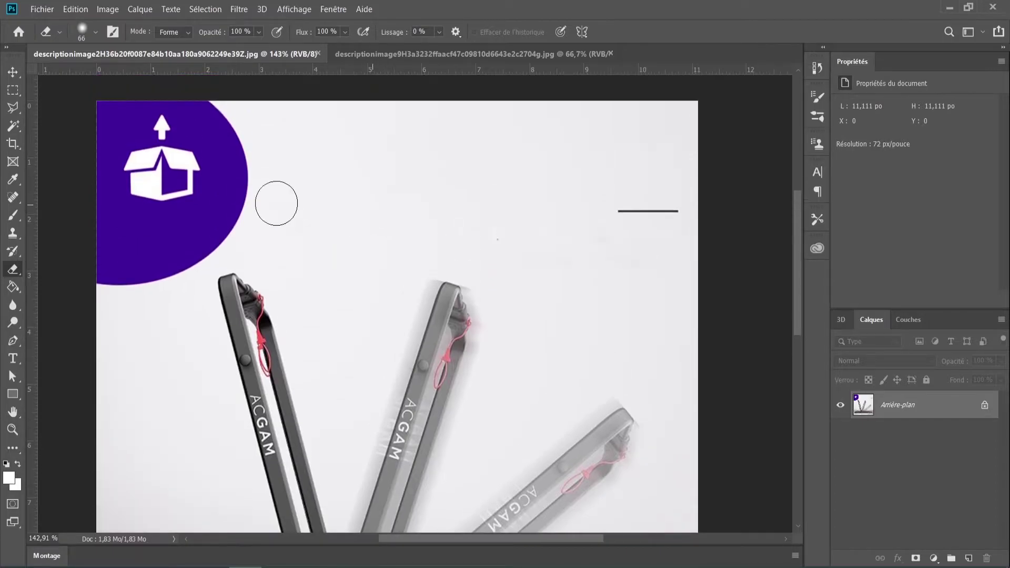
Set the background color to black (000000).
{"action": "left_click", "coordinate": [17, 486]}
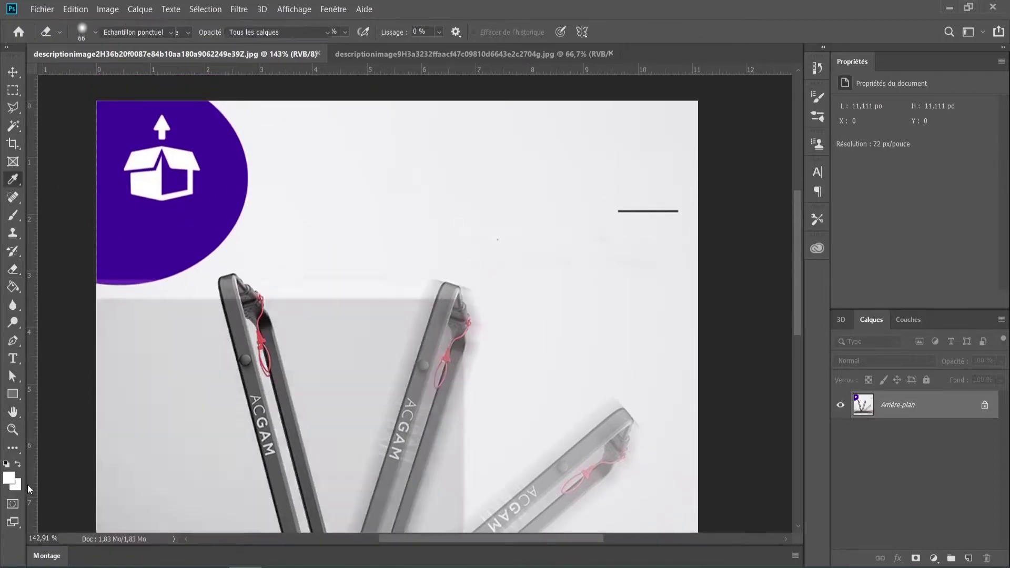
{"action": "left_click", "coordinate": [58, 481]}
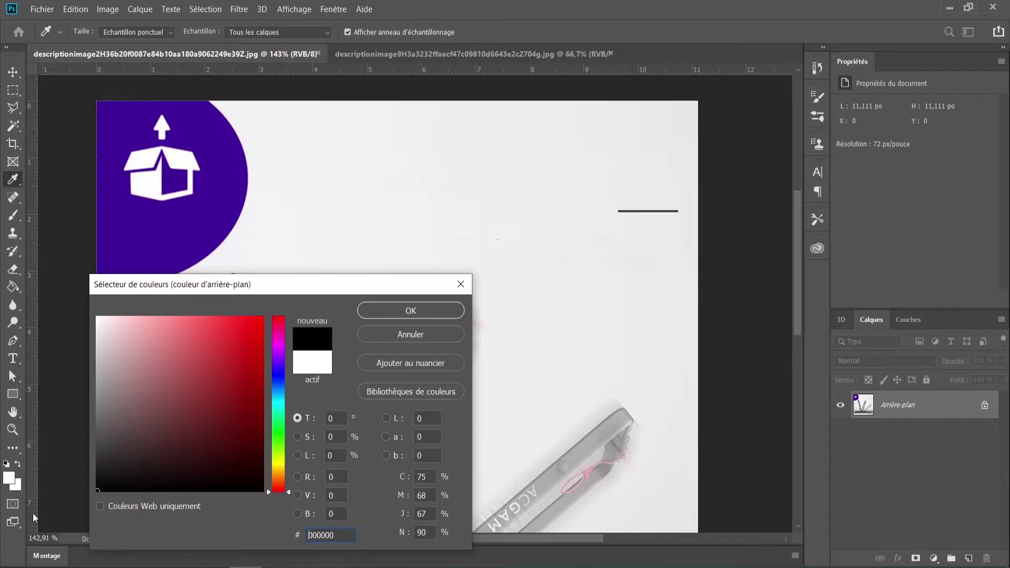
{"action": "left_click", "coordinate": [436, 310]}
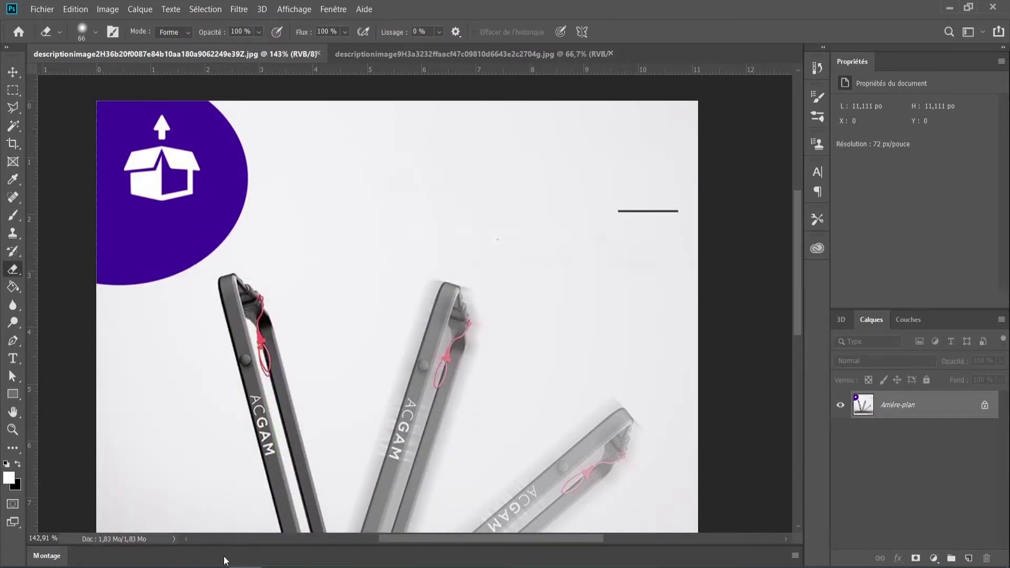
Add a text layer on the blank wall beside the purple badge and paste the French translation into it.
{"action": "left_click", "coordinate": [22, 362]}
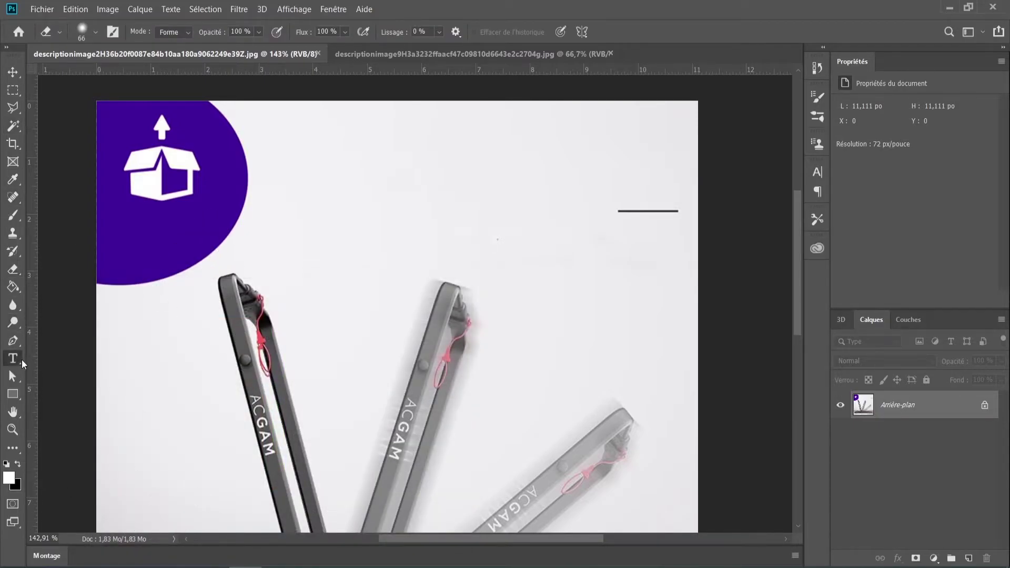
{"action": "left_click", "coordinate": [356, 141]}
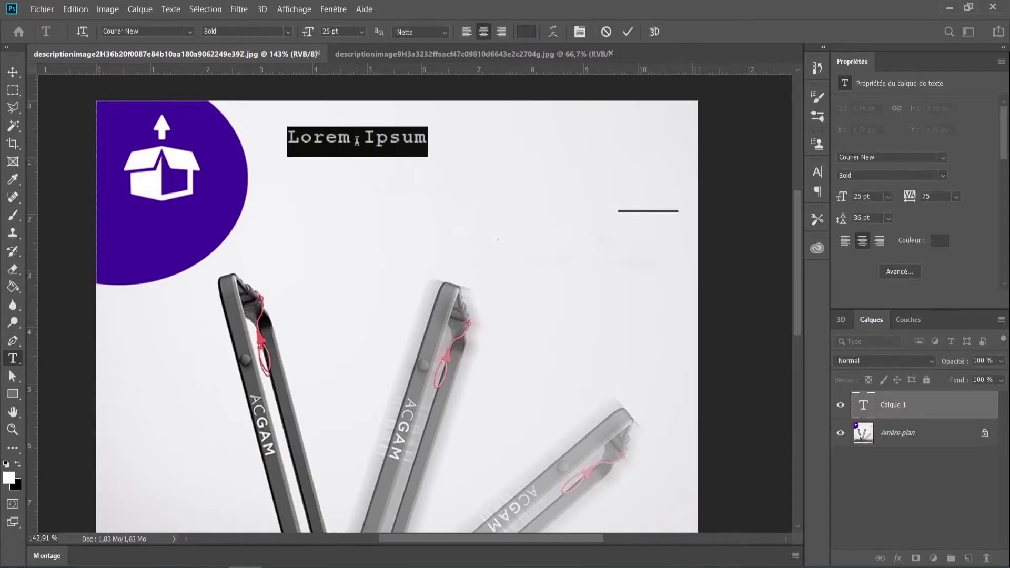
{"action": "key", "text": "ctrl+v"}
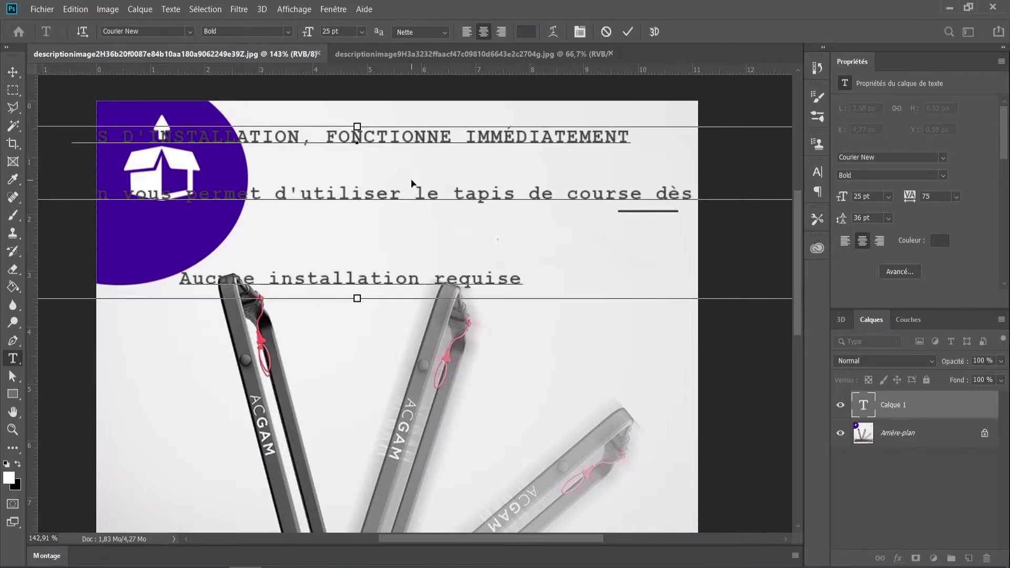
Format all of the pasted French text in Arial at 16 pt.
{"action": "key", "text": "ctrl+a"}
{"action": "left_click", "coordinate": [363, 33]}
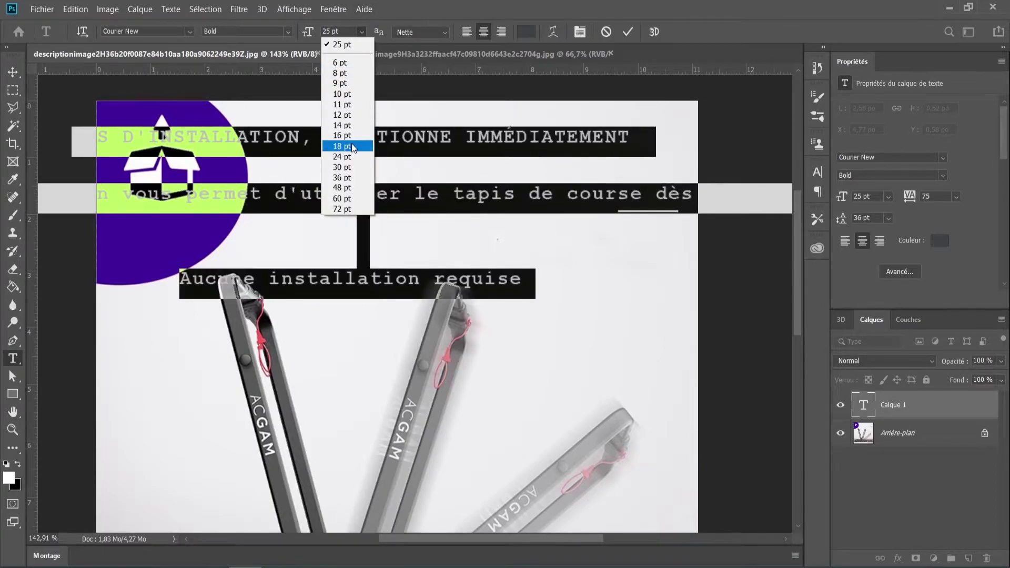
{"action": "left_click", "coordinate": [353, 134]}
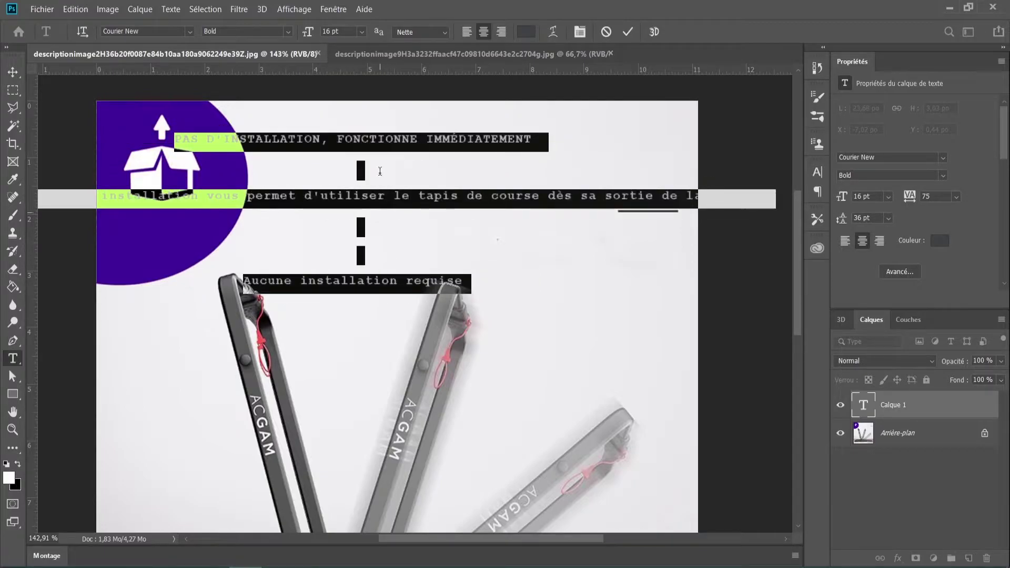
{"action": "left_click", "coordinate": [190, 31]}
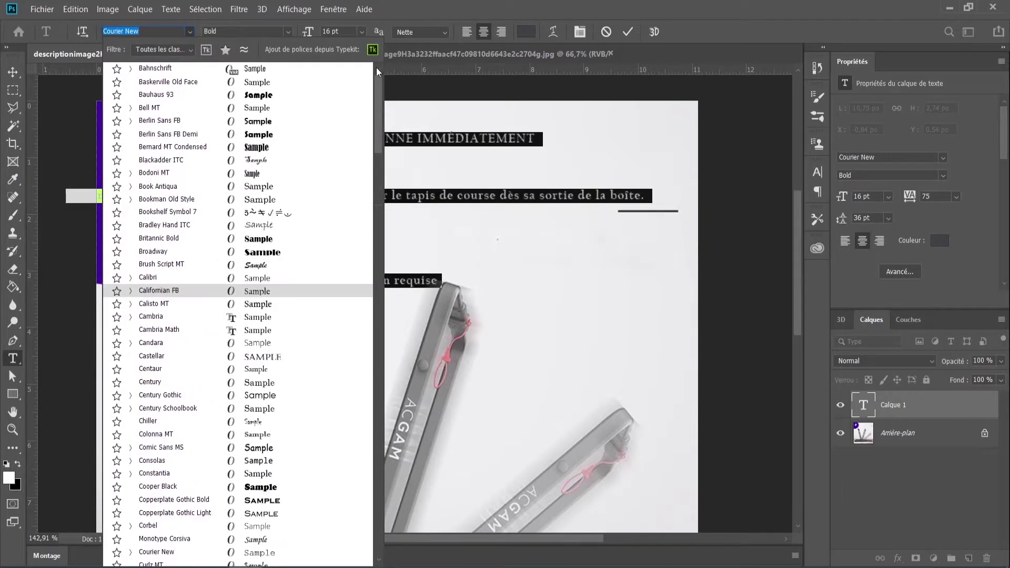
{"action": "scroll", "coordinate": [378, 66], "scroll_direction": "up", "scroll_amount": 5}
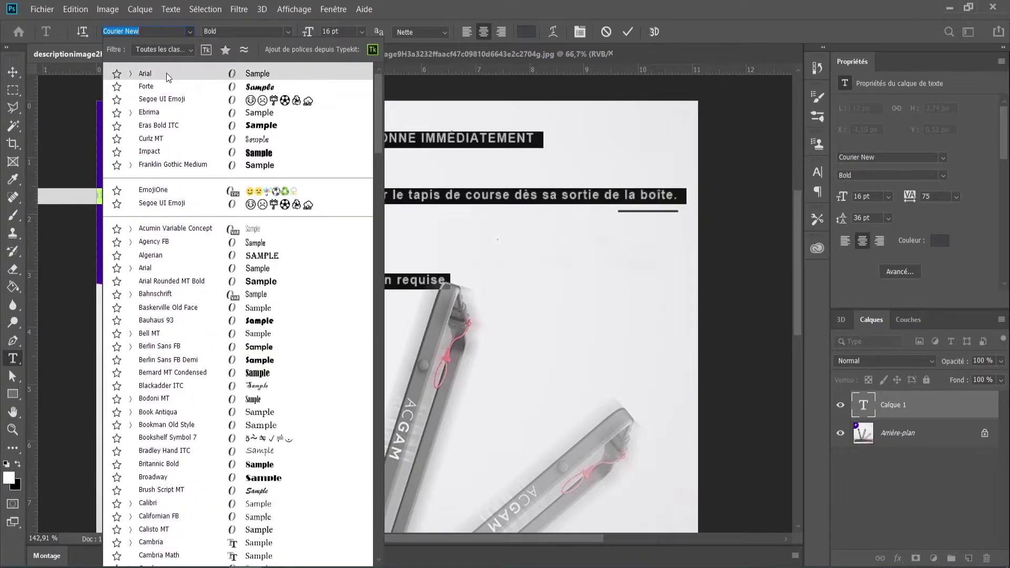
{"action": "left_click", "coordinate": [171, 74]}
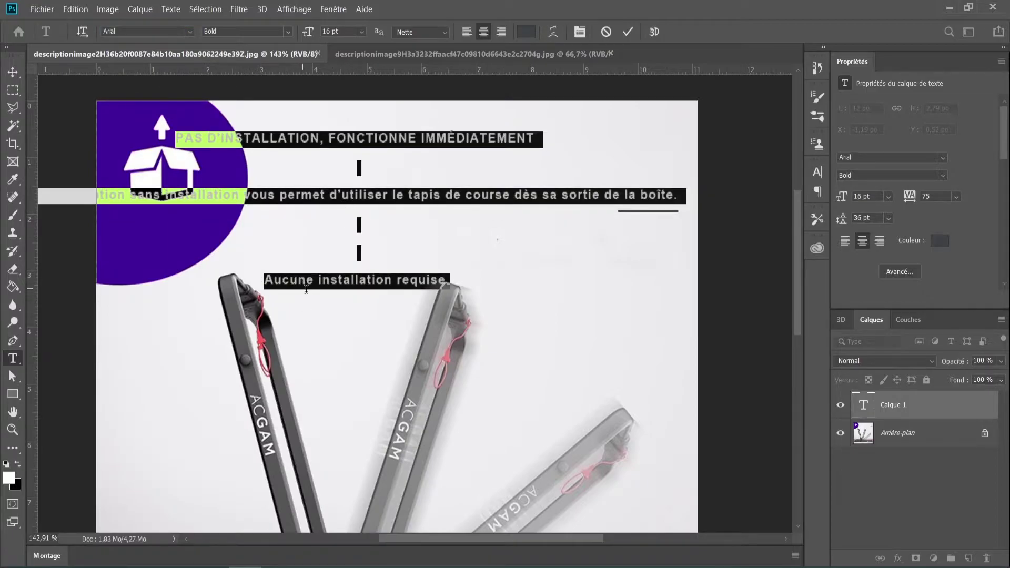
Delete the "Aucune installation requise" line from the text layer.
{"action": "left_click", "coordinate": [570, 278]}
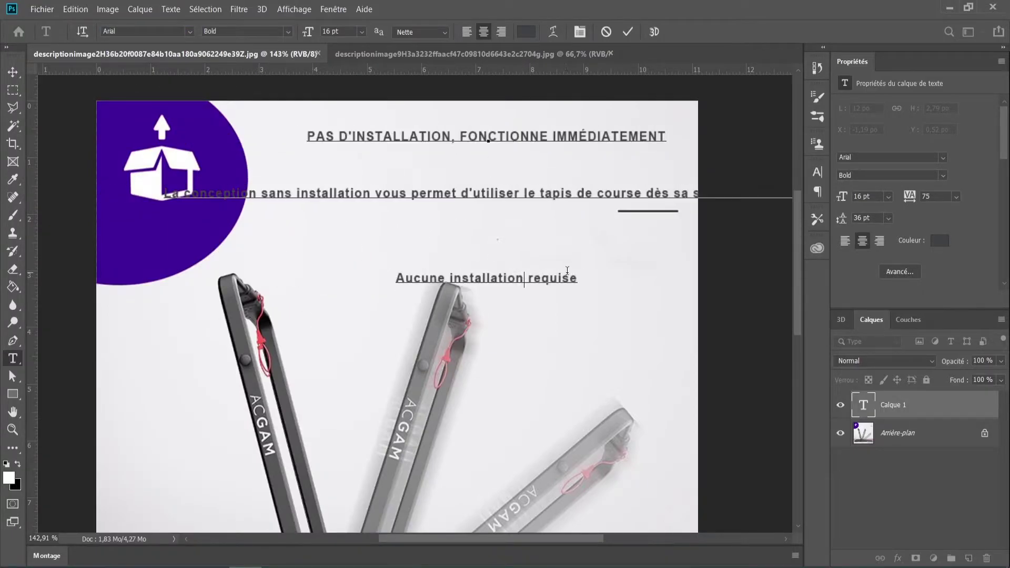
{"action": "key", "text": "ctrl+a"}
{"action": "key", "text": "BackSpace"}
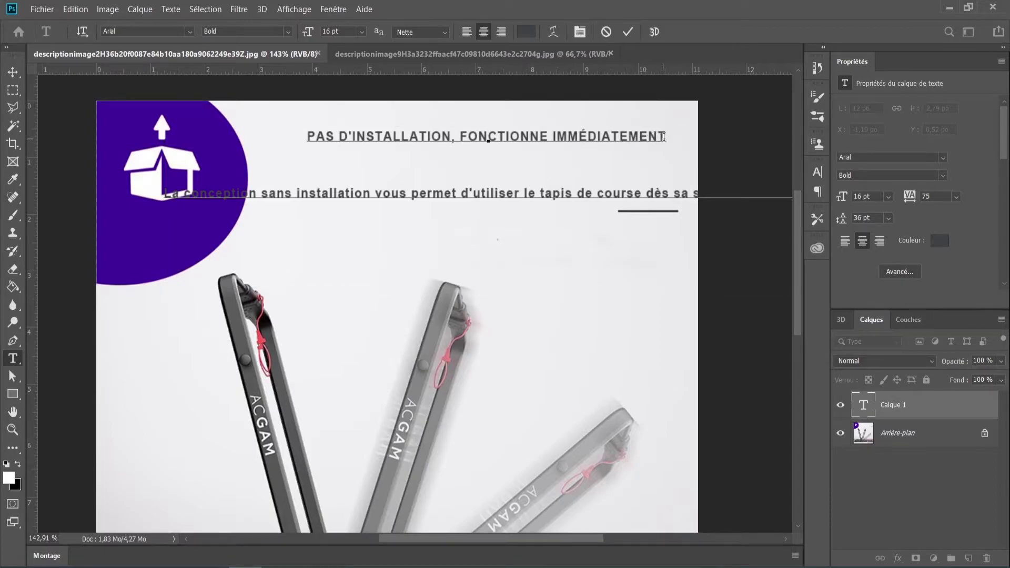
Right-align the whole text and shift it toward the image's right edge.
{"action": "left_click", "coordinate": [571, 174]}
{"action": "key", "text": "ctrl+a"}
{"action": "key", "text": "ctrl+shift+l"}
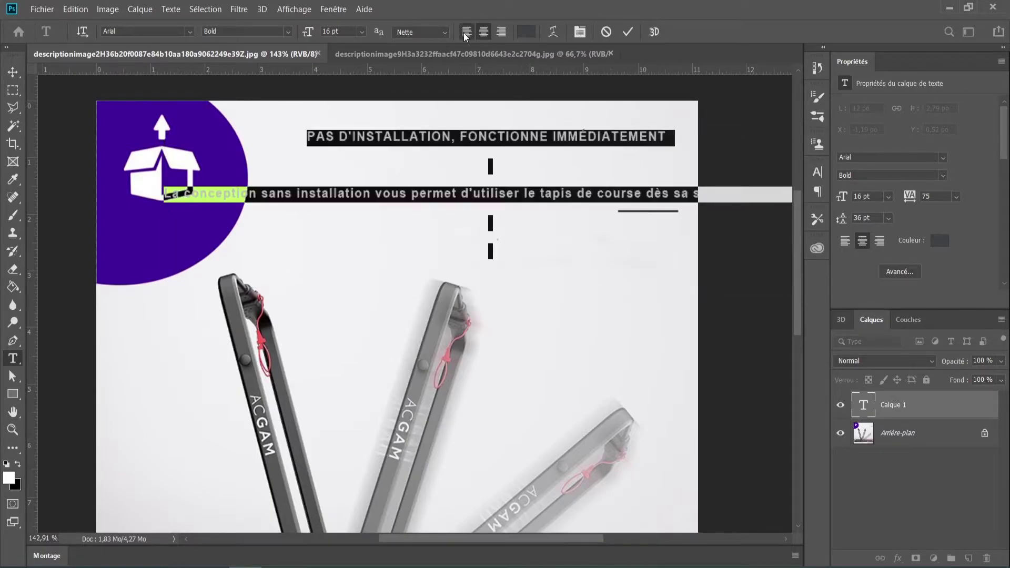
{"action": "left_click", "coordinate": [502, 31]}
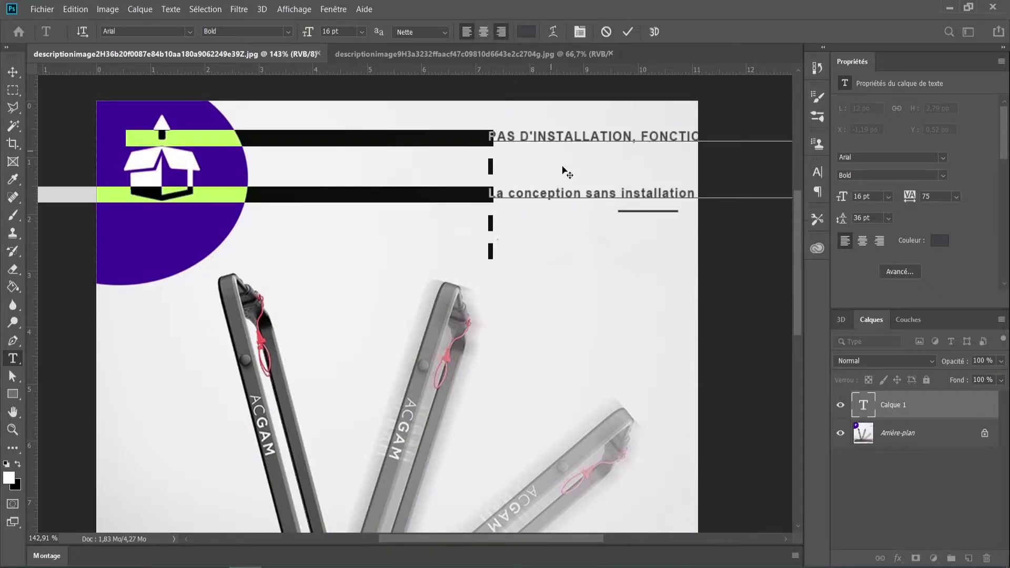
{"action": "left_click_drag", "start_coordinate": [614, 239], "coordinate": [759, 235]}
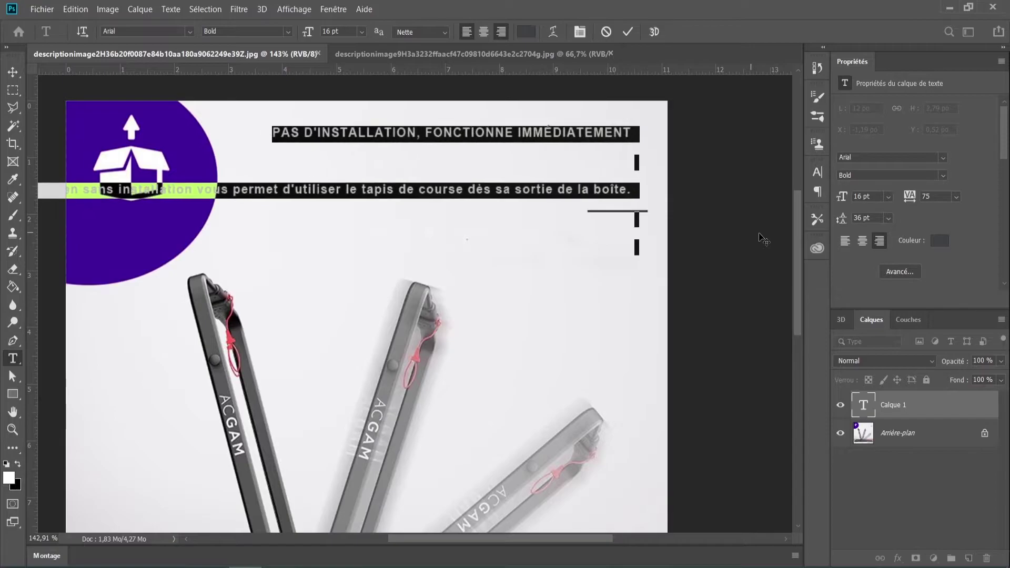
{"action": "key", "text": "ctrl+Return"}
Break the description sentence before "d'utiliser" and set the whole text's leading to Auto.
{"action": "left_click", "coordinate": [620, 177]}
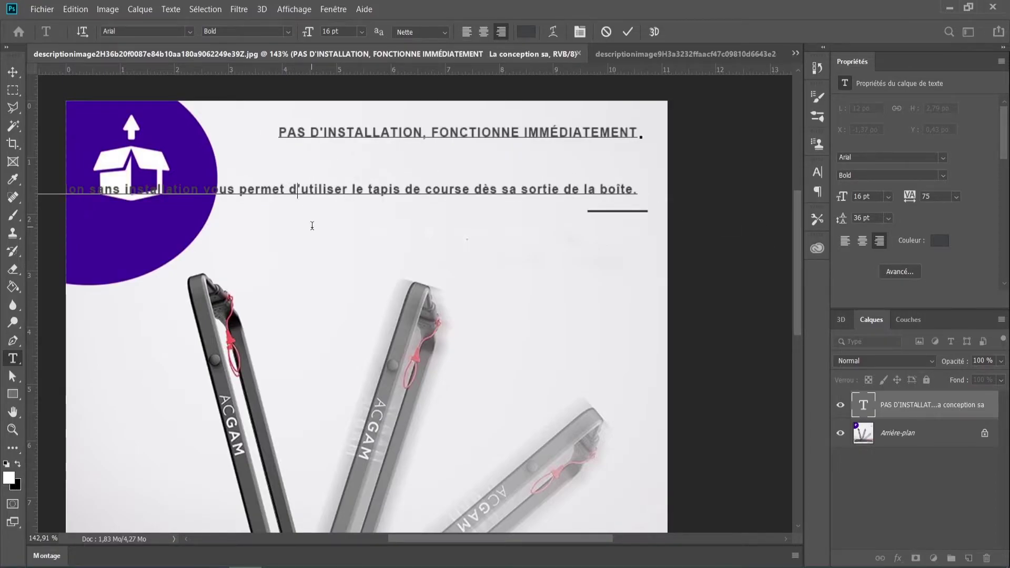
{"action": "key", "text": "Return"}
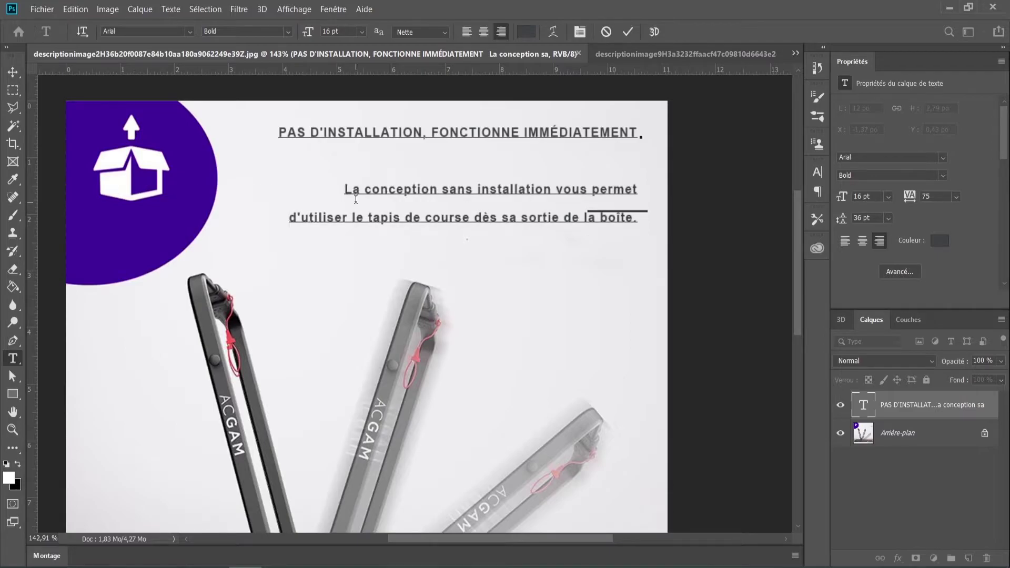
{"action": "key", "text": "ctrl+a"}
{"action": "left_click", "coordinate": [888, 218]}
{"action": "left_click", "coordinate": [873, 231]}
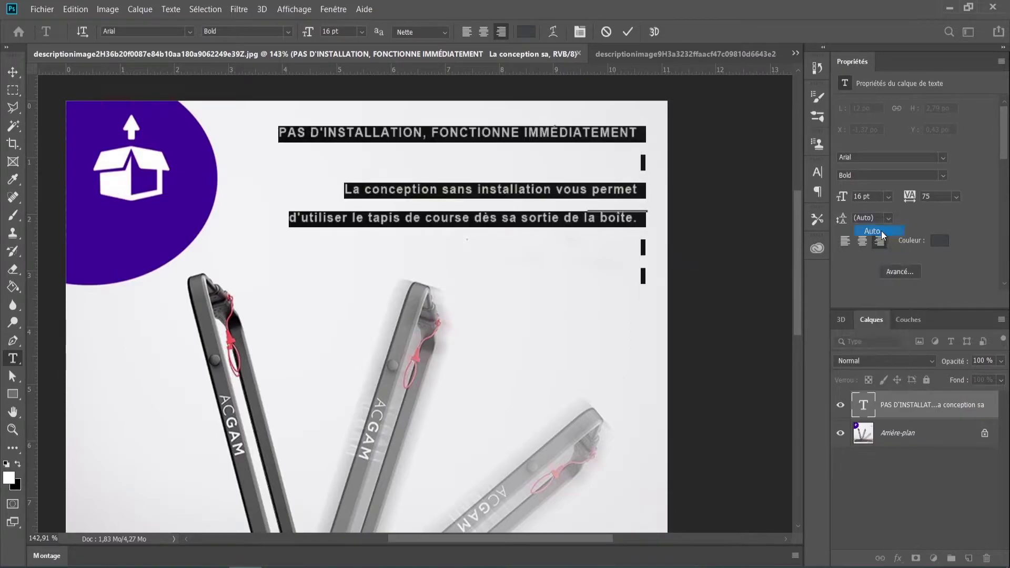
Set the tracking of the whole text to 0.
{"action": "left_click", "coordinate": [622, 162]}
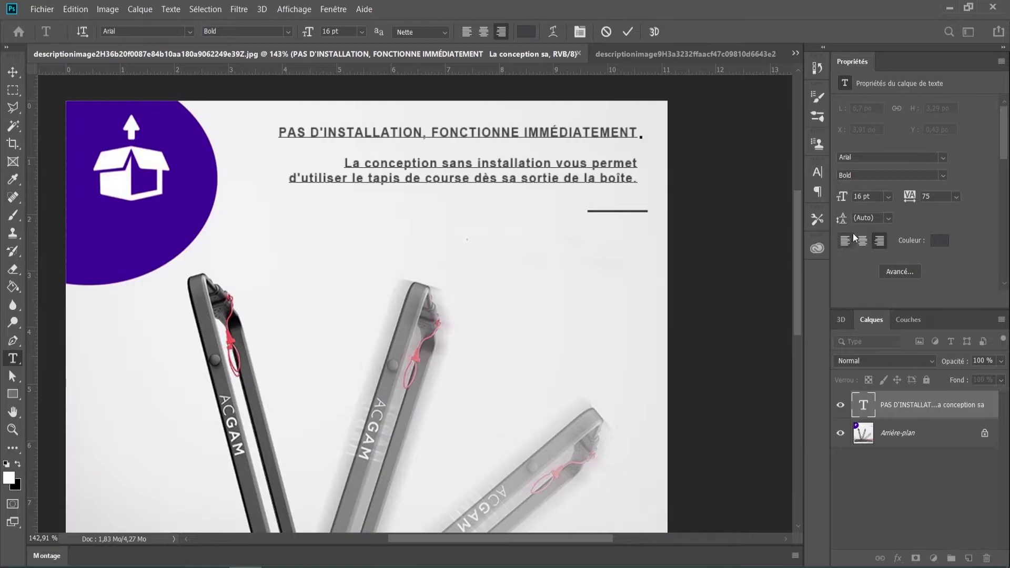
{"action": "left_click", "coordinate": [956, 198]}
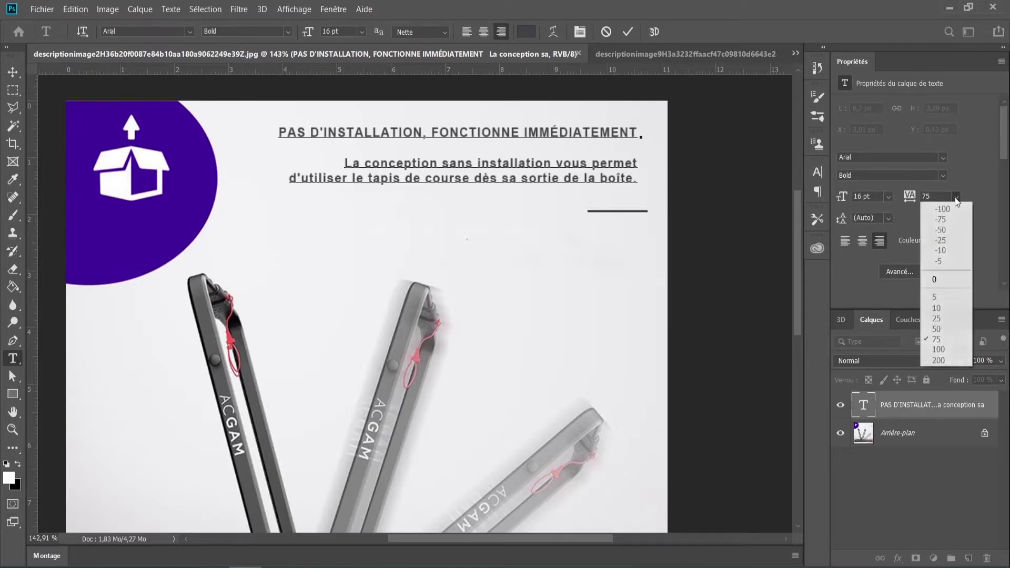
{"action": "left_click", "coordinate": [932, 278]}
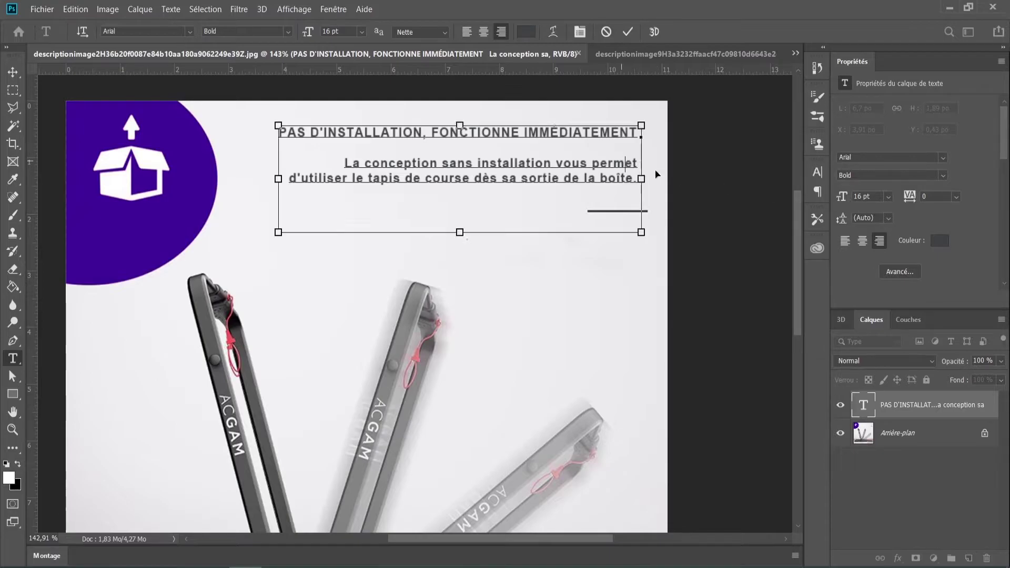
{"action": "key", "text": "ctrl+a"}
{"action": "left_click", "coordinate": [956, 198]}
{"action": "left_click", "coordinate": [945, 284]}
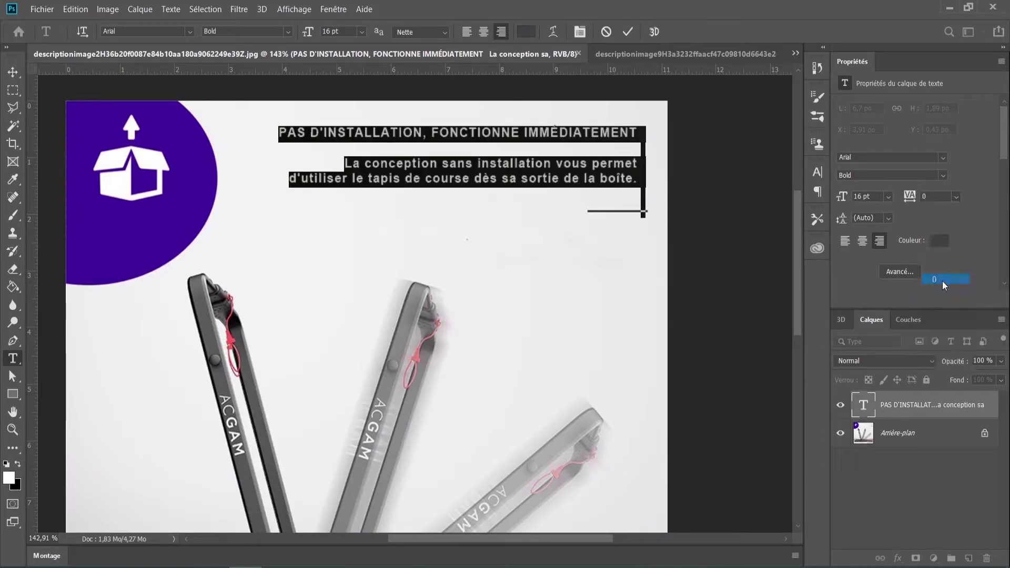
Remove the trailing space at the end of the "PAS D'INSTALLATION, FONCTIONNE IMMÉDIATEMENT" title.
{"action": "left_click", "coordinate": [562, 176]}
{"action": "left_click", "coordinate": [626, 143]}
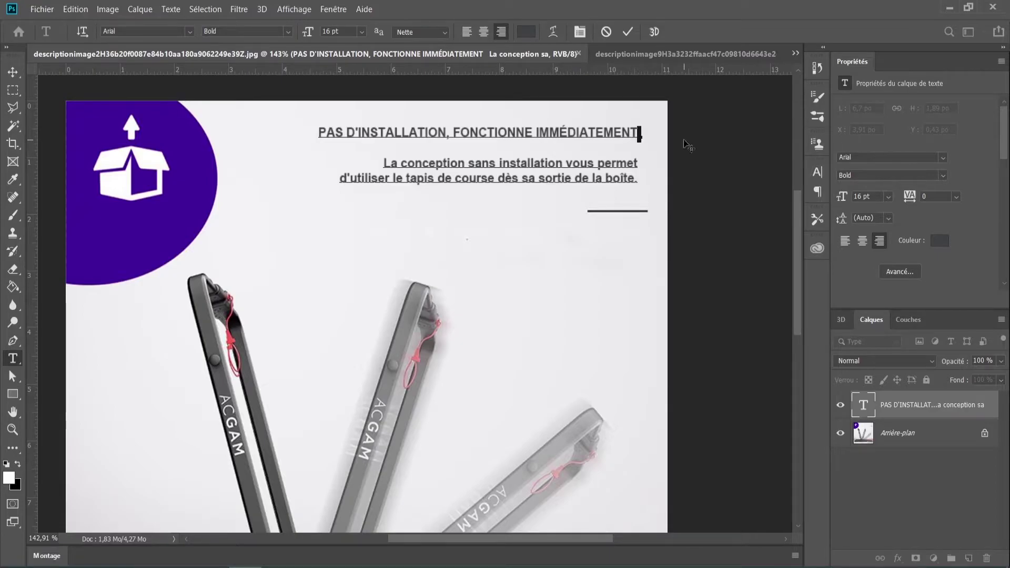
{"action": "key", "text": "BackSpace"}
Set the title's font size to 30 pt and break it onto a second line before "FONCTIONNE".
{"action": "left_click_drag", "start_coordinate": [321, 132], "coordinate": [710, 131]}
{"action": "left_click", "coordinate": [362, 31]}
{"action": "left_click", "coordinate": [350, 156]}
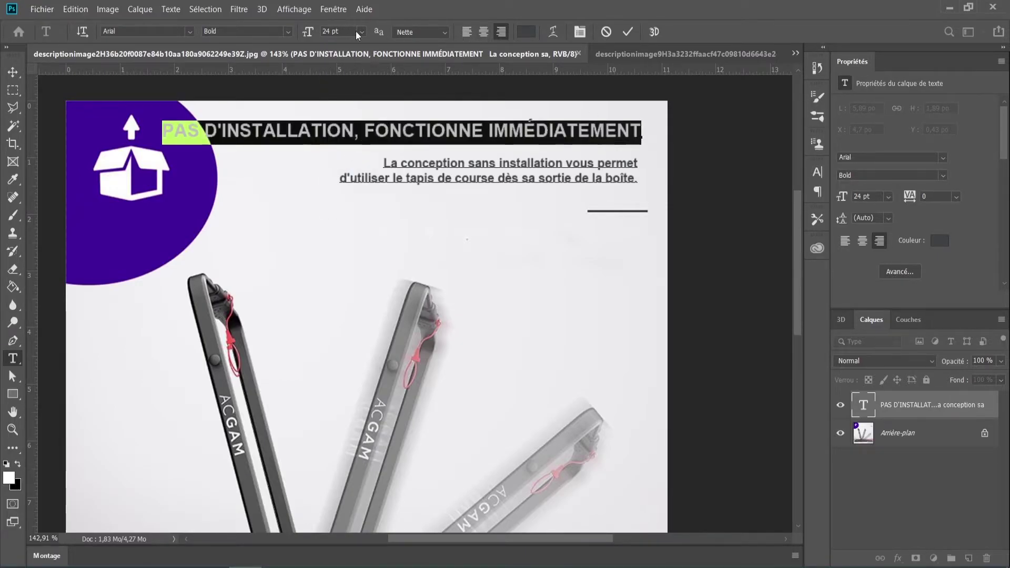
{"action": "left_click", "coordinate": [362, 31]}
{"action": "left_click", "coordinate": [347, 175]}
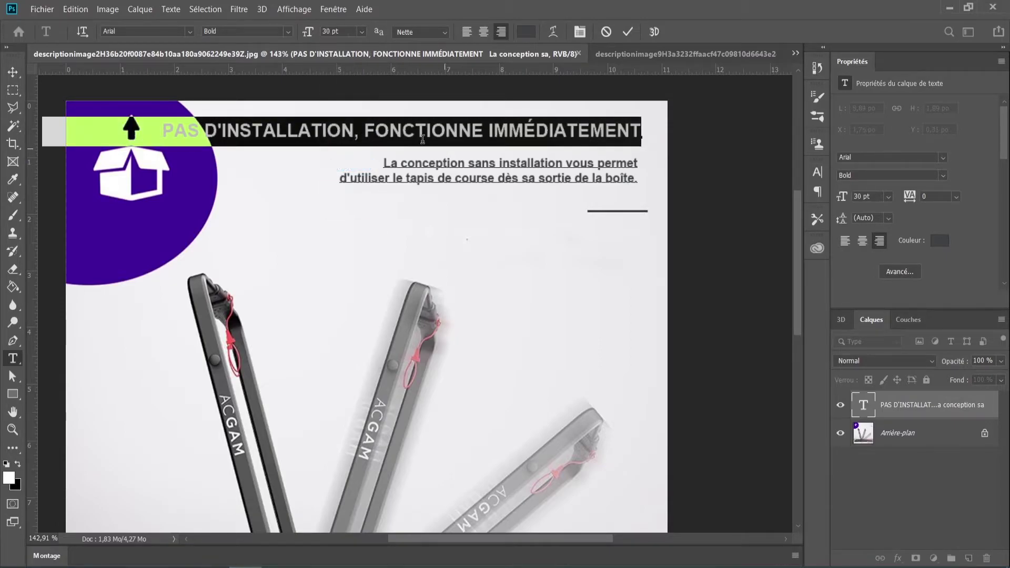
{"action": "left_click", "coordinate": [372, 132]}
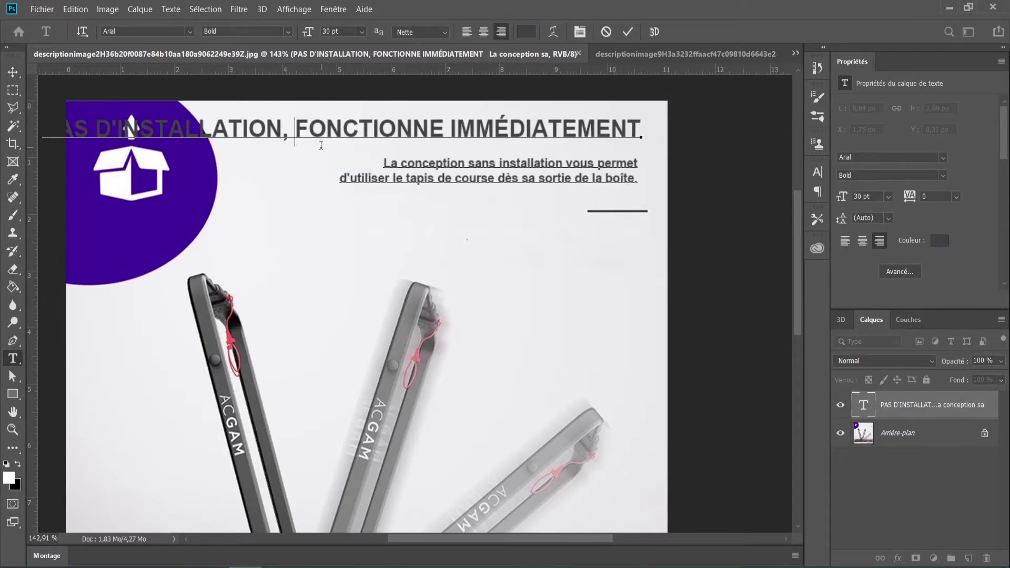
{"action": "key", "text": "Return"}
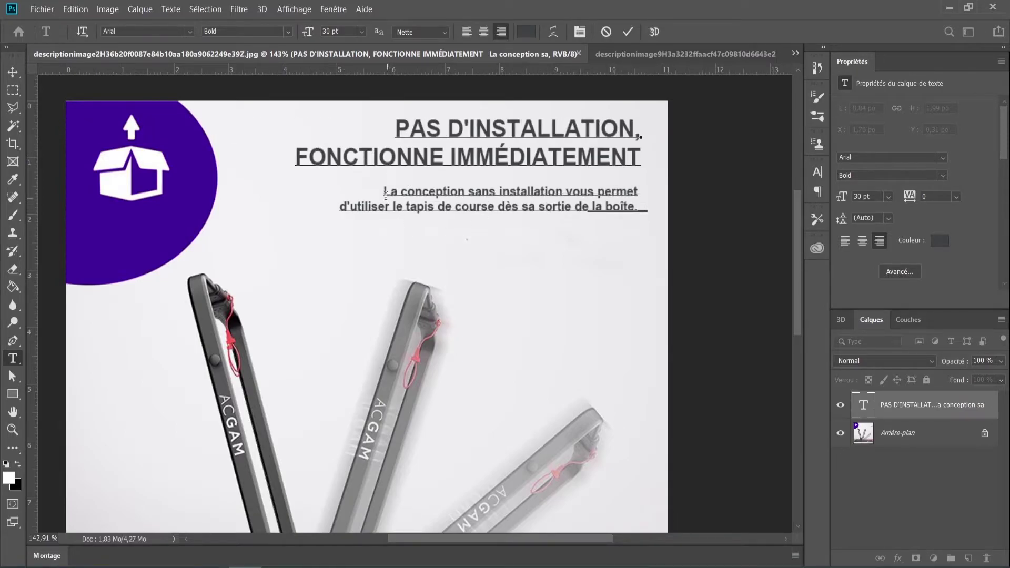
Center-align the whole text and move the block to about X 3,62 po, Y 0,58 po, beside the purple badge.
{"action": "left_click_drag", "start_coordinate": [384, 191], "coordinate": [653, 210]}
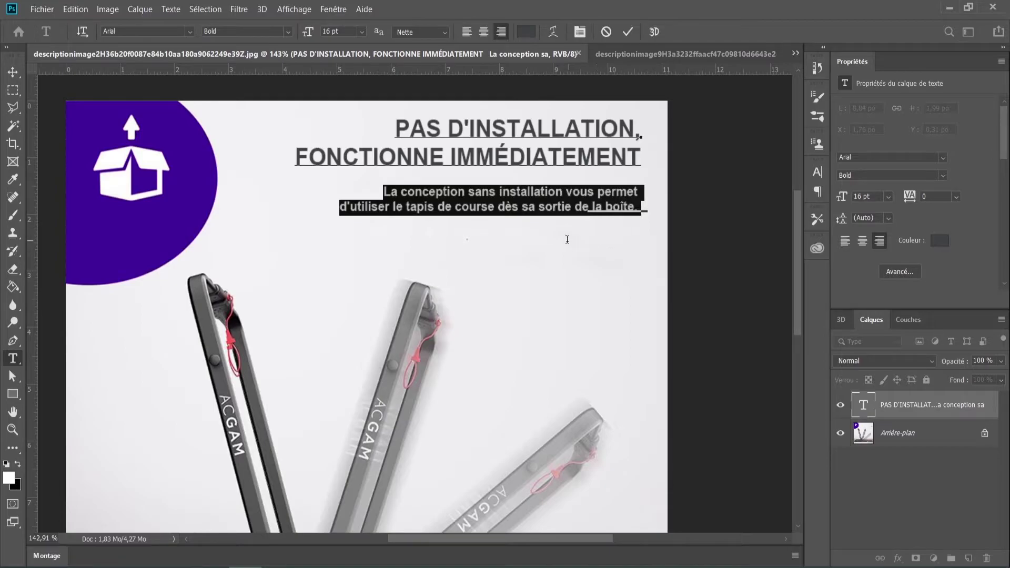
{"action": "left_click", "coordinate": [488, 134]}
{"action": "key", "text": "ctrl+a"}
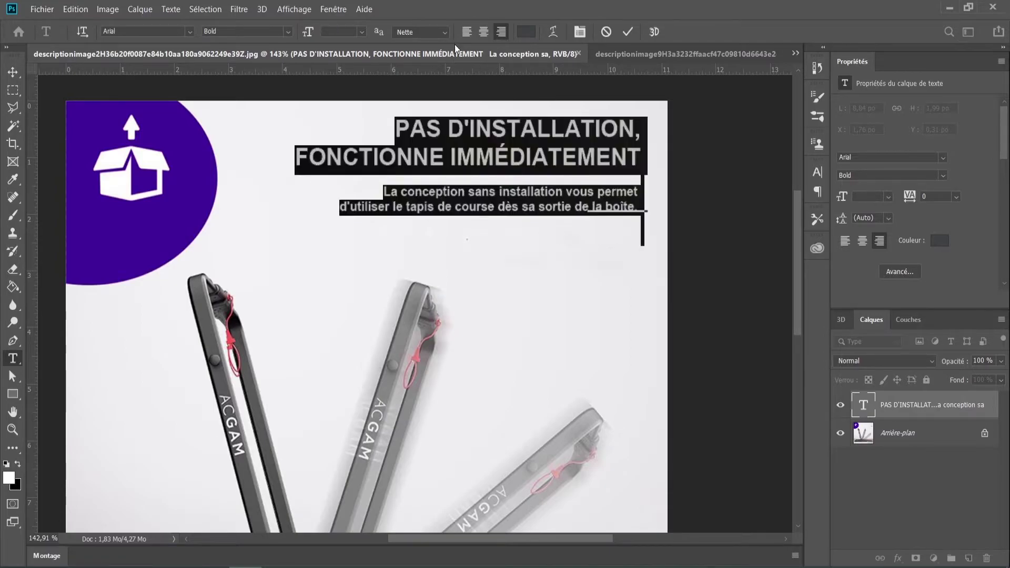
{"action": "left_click", "coordinate": [13, 72]}
{"action": "left_click_drag", "start_coordinate": [643, 163], "coordinate": [437, 181]}
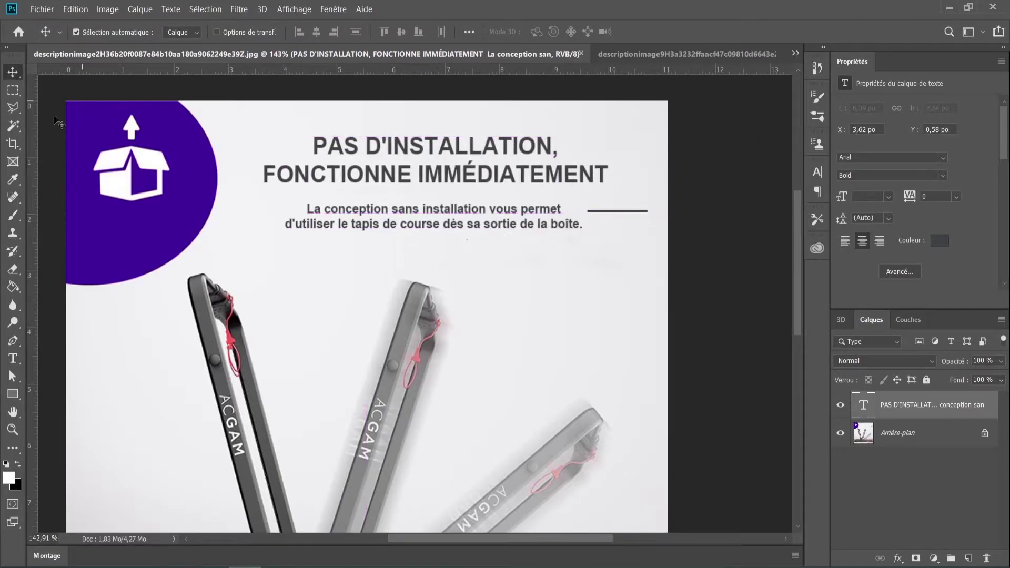
Paint out the short dark line beside the description on the Arrière-plan layer with the 23 px healing brush.
{"action": "left_click", "coordinate": [13, 92]}
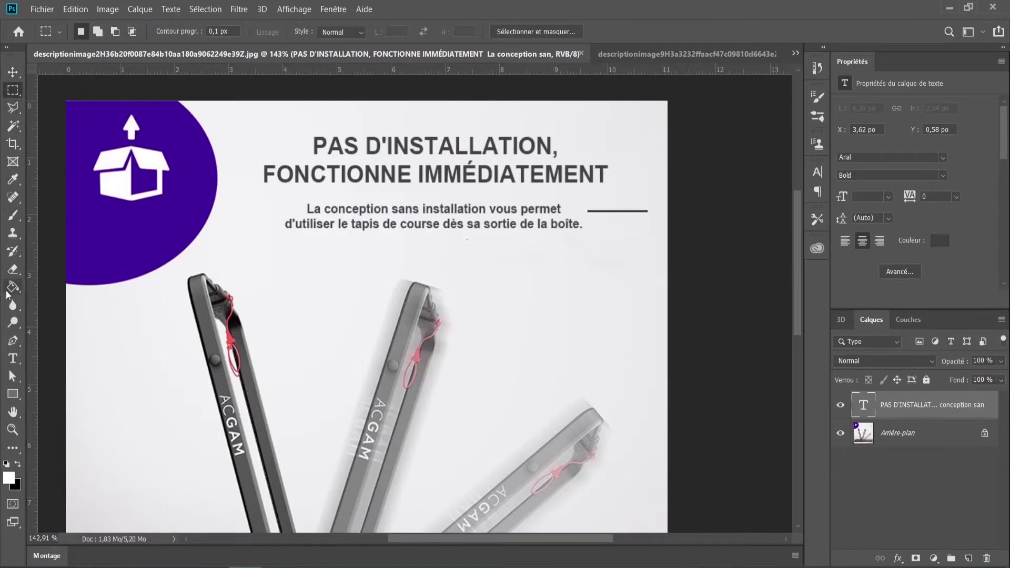
{"action": "left_click", "coordinate": [14, 266]}
{"action": "left_click", "coordinate": [13, 196]}
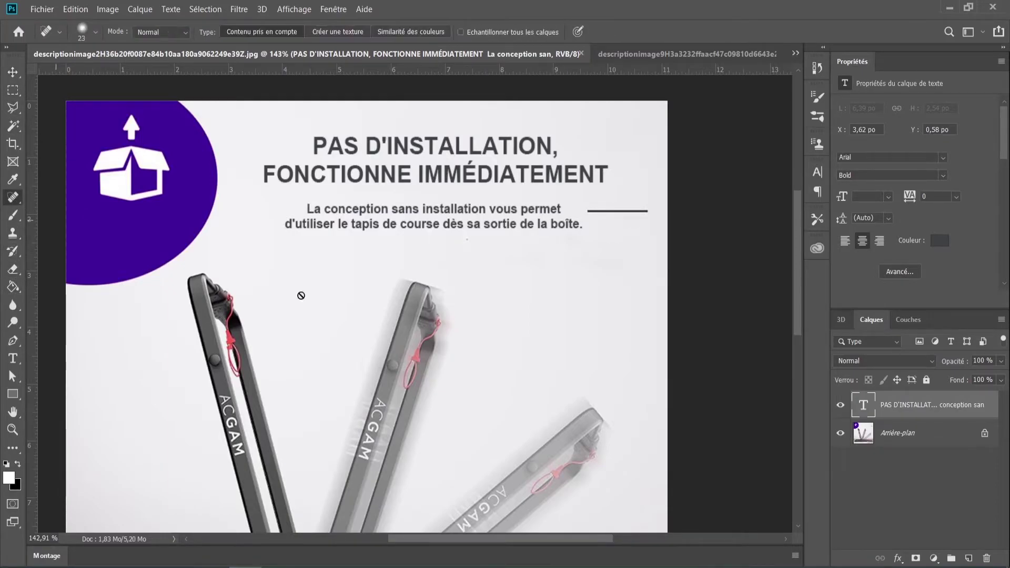
{"action": "left_click", "coordinate": [906, 436]}
{"action": "left_click_drag", "start_coordinate": [589, 213], "coordinate": [647, 212]}
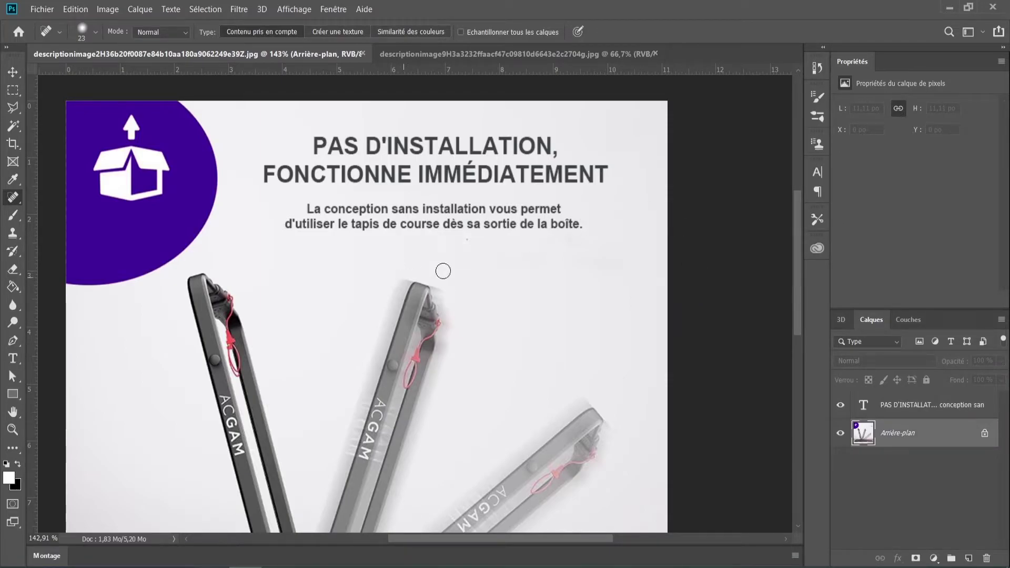
Nudge the French text block to about X 3,73 po, Y 0,54 po.
{"action": "left_click", "coordinate": [13, 72]}
{"action": "left_click_drag", "start_coordinate": [419, 230], "coordinate": [426, 227]}
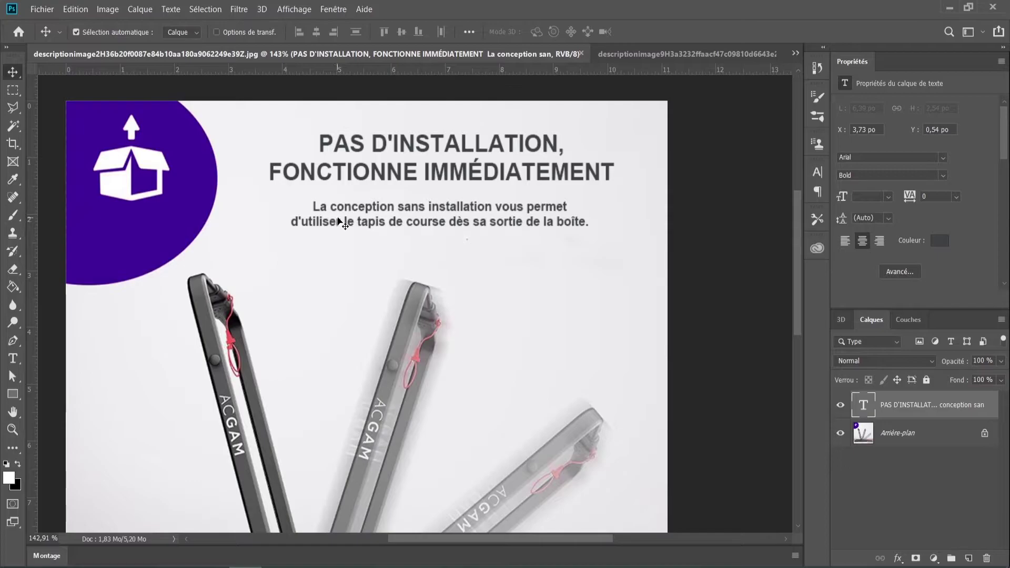
Move the French title and description block to about X 3,62 po, Y 0,55 po.
{"action": "left_click_drag", "start_coordinate": [416, 143], "coordinate": [409, 143]}
{"action": "scroll", "coordinate": [452, 204], "scroll_direction": "down", "scroll_amount": 2}
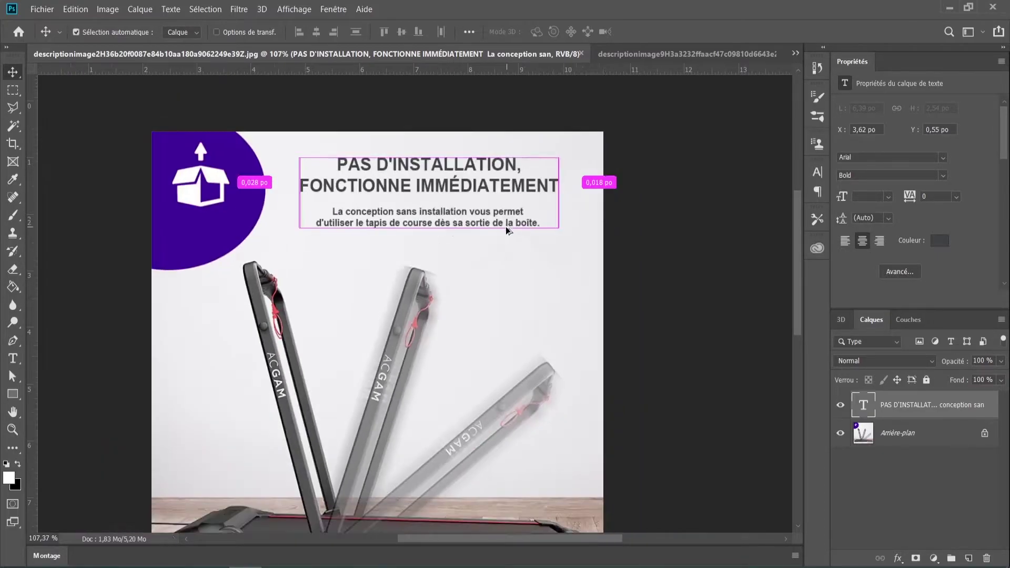
{"action": "scroll", "coordinate": [447, 224], "scroll_direction": "down", "scroll_amount": 2}
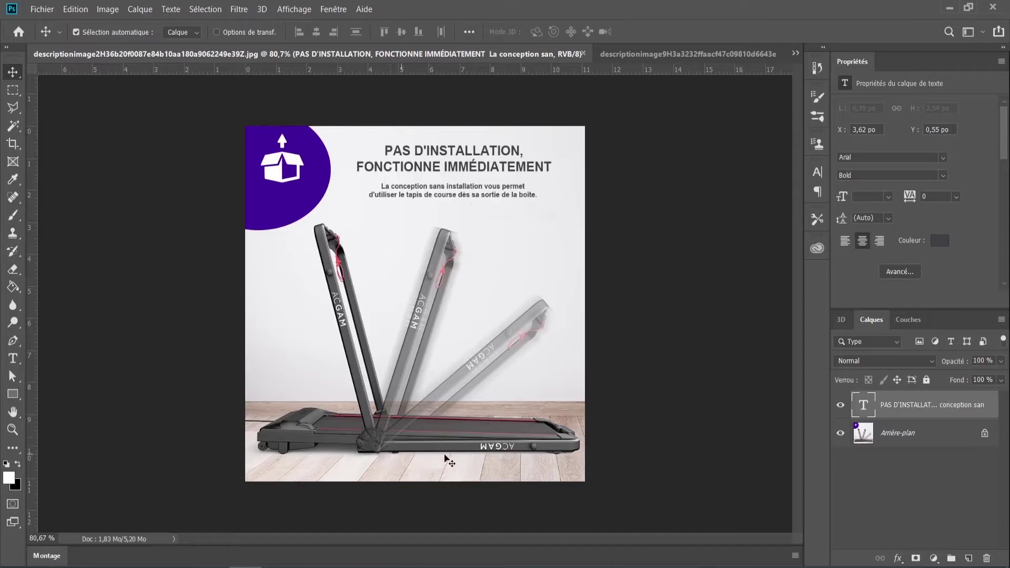
Add the text "Aucune installation requise" over the purple badge, under the box icon, and shift it to about X 0,9 po, Y 2,36 po.
{"action": "left_click", "coordinate": [903, 433]}
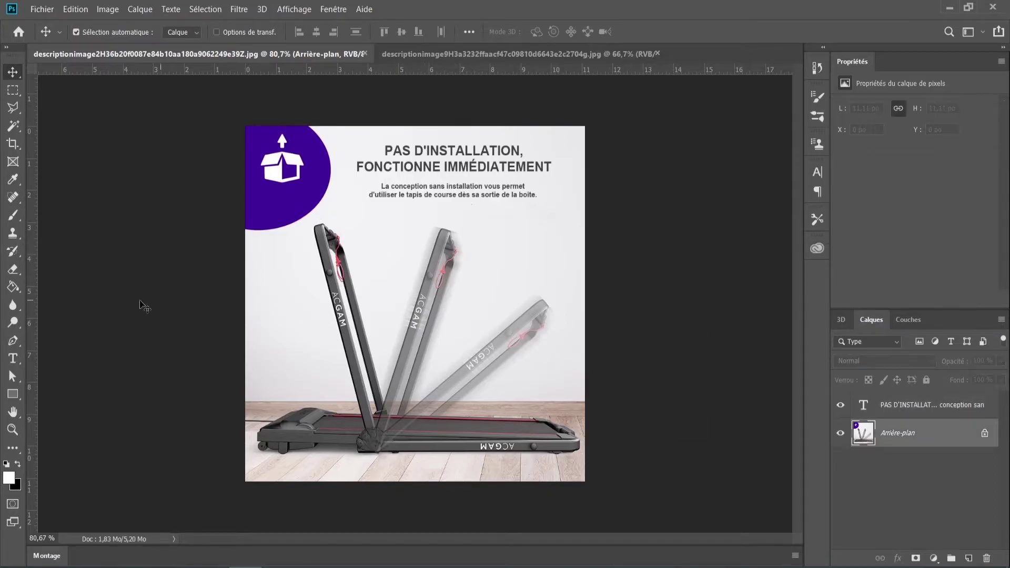
{"action": "left_click", "coordinate": [13, 358]}
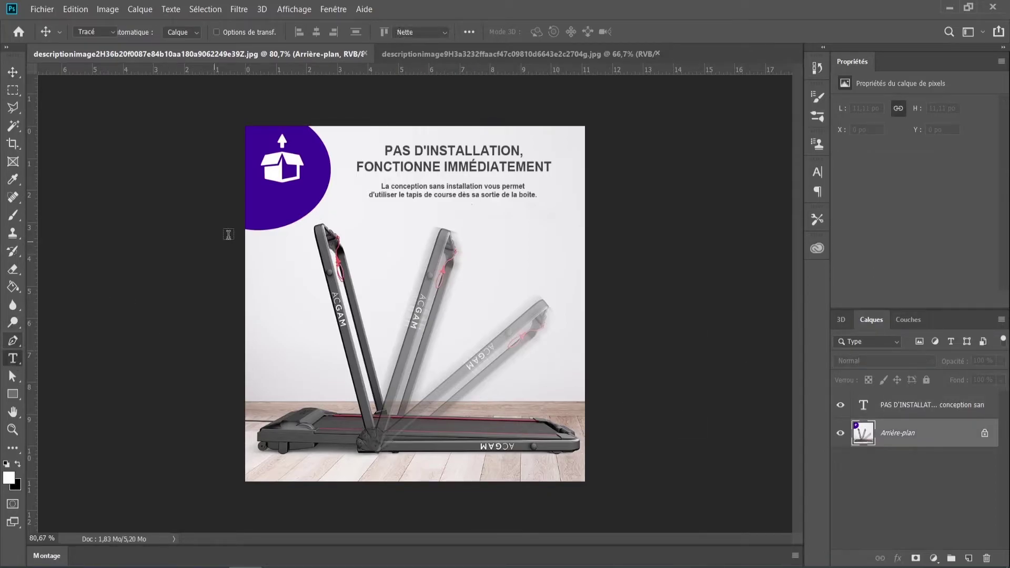
{"action": "left_click", "coordinate": [282, 206]}
{"action": "type", "text": "Aucune installation requise"}
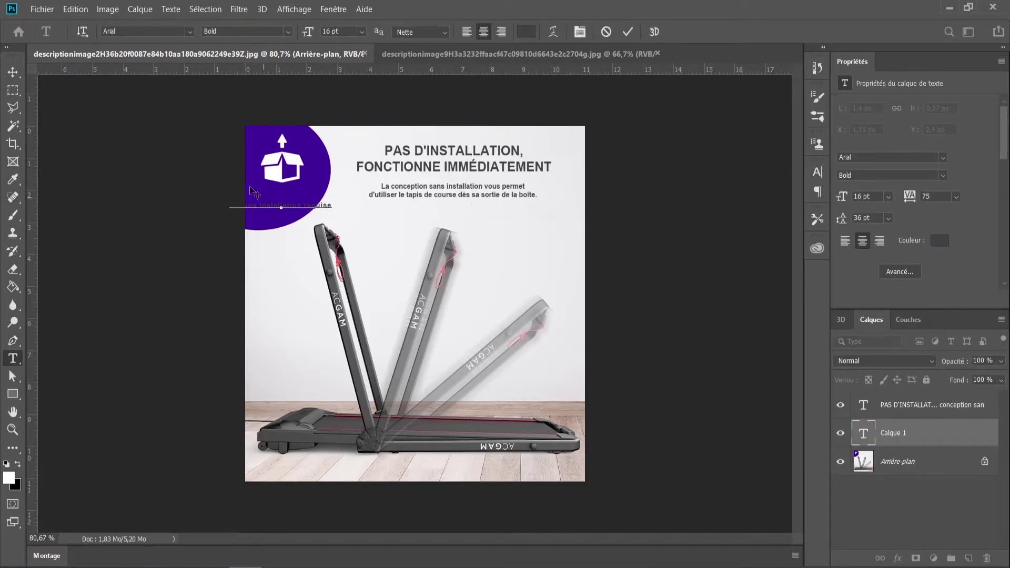
{"action": "scroll", "coordinate": [315, 237], "scroll_direction": "up", "scroll_amount": 3}
{"action": "scroll", "coordinate": [248, 190], "scroll_direction": "up", "scroll_amount": 3}
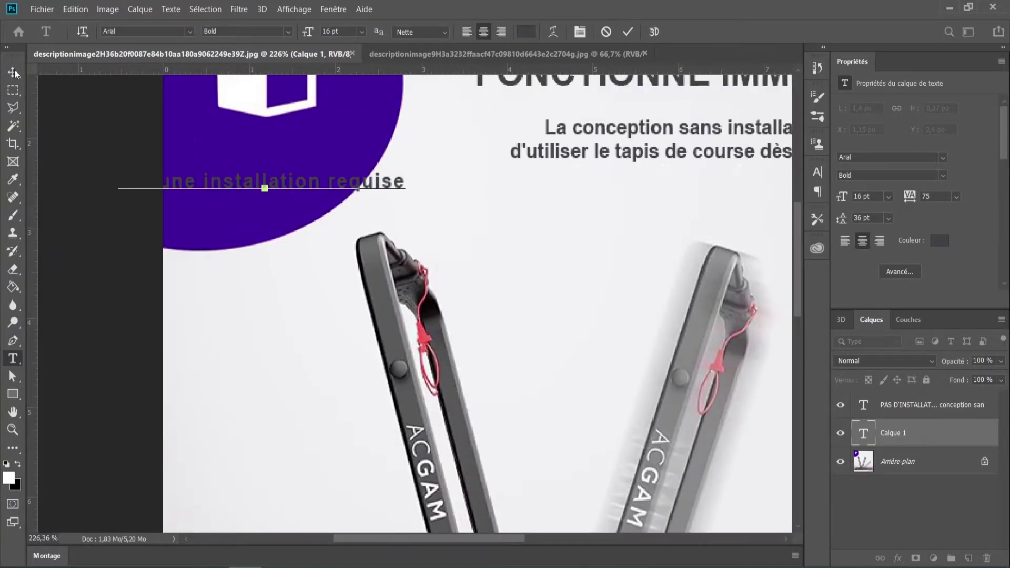
{"action": "left_click", "coordinate": [14, 71]}
{"action": "left_click_drag", "start_coordinate": [221, 182], "coordinate": [343, 183]}
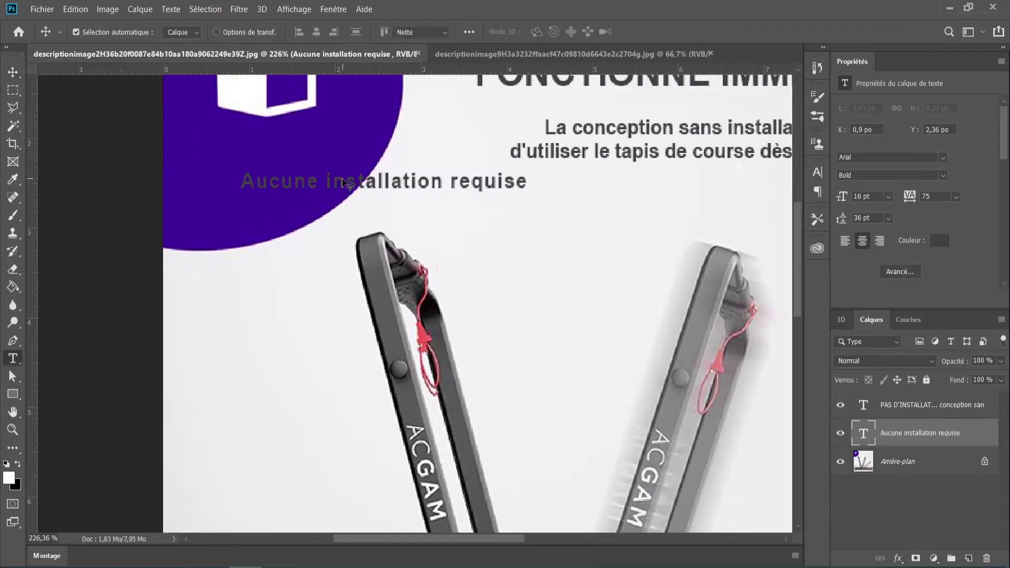
Set the badge text to 14 pt and break it onto a second line after "Aucune".
{"action": "double_click", "coordinate": [343, 182]}
{"action": "left_click", "coordinate": [365, 31]}
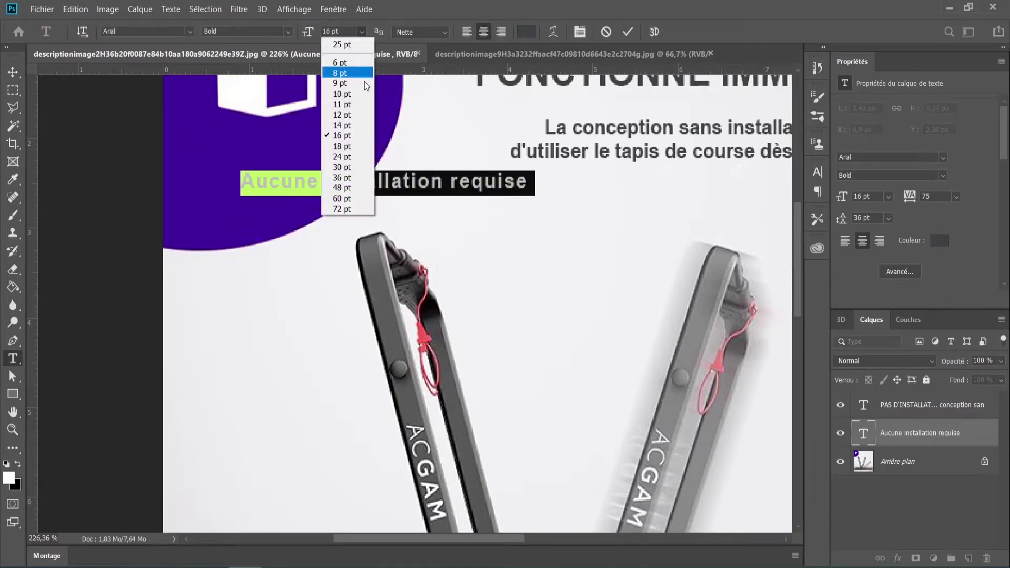
{"action": "left_click", "coordinate": [347, 125]}
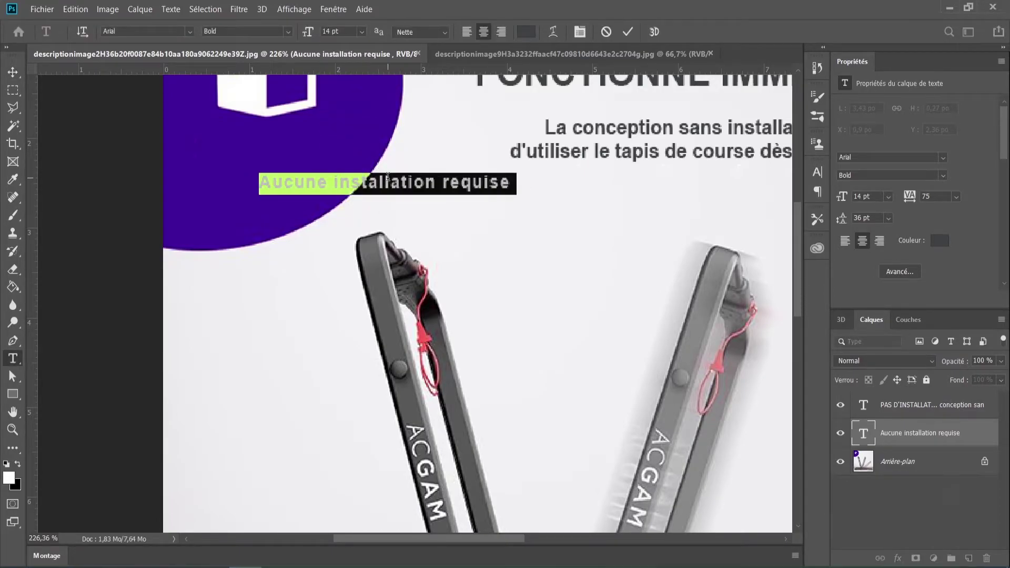
{"action": "left_click", "coordinate": [333, 183]}
{"action": "key", "text": "Return"}
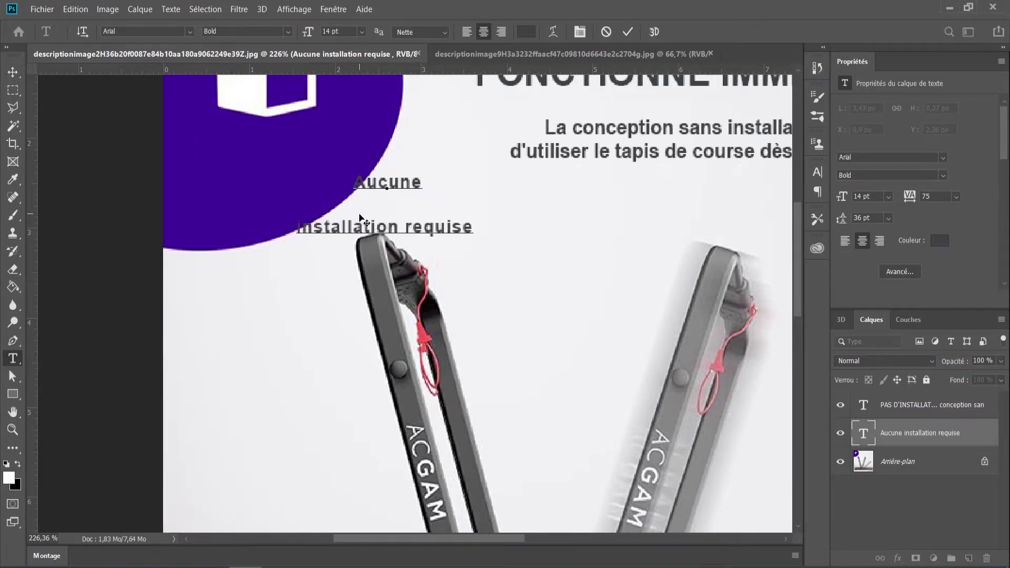
Set the leading of the whole badge text to Auto and its tracking to 0.
{"action": "key", "text": "ctrl+a"}
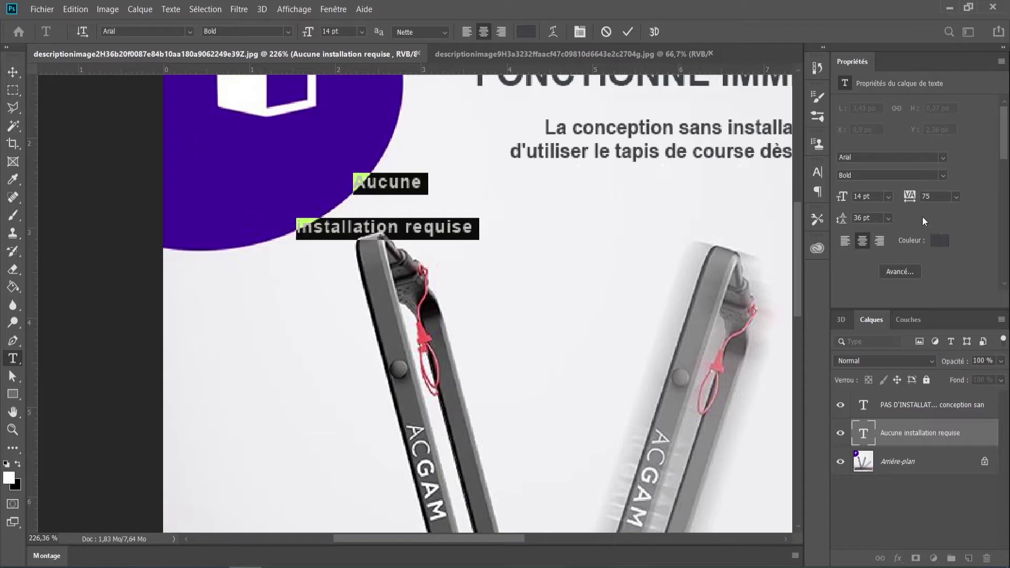
{"action": "left_click", "coordinate": [888, 218]}
{"action": "left_click", "coordinate": [874, 228]}
{"action": "left_click", "coordinate": [957, 197]}
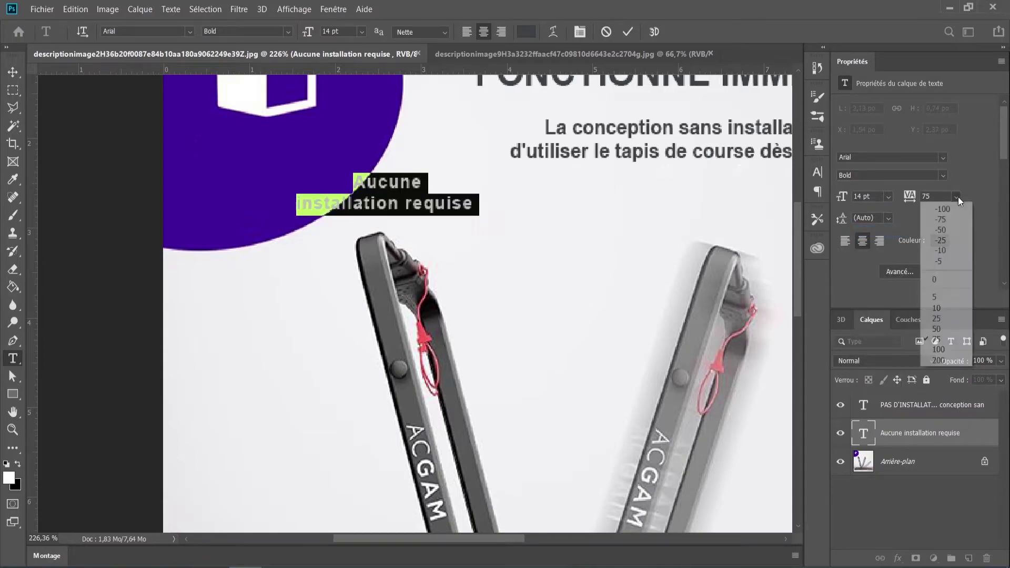
{"action": "left_click", "coordinate": [939, 278]}
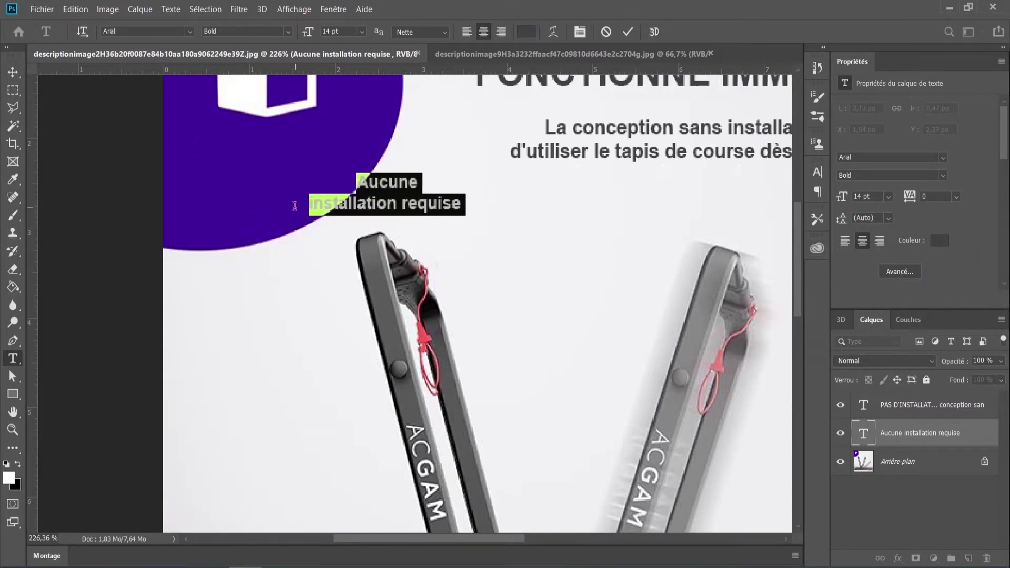
Break the badge text onto a third line before "requise" and set its font size to 16 pt.
{"action": "left_click", "coordinate": [384, 202]}
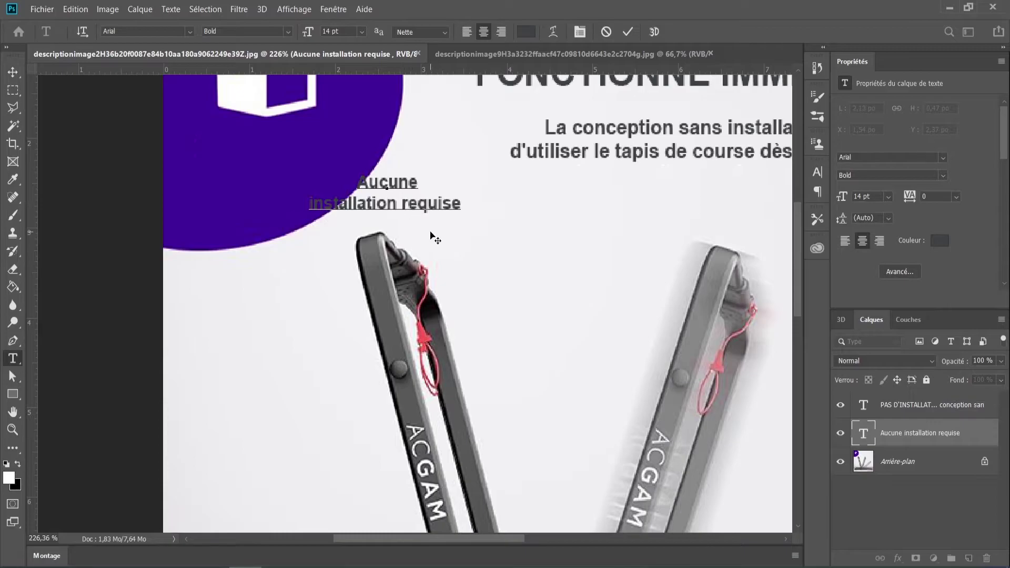
{"action": "key", "text": "Return"}
{"action": "key", "text": "ctrl+a"}
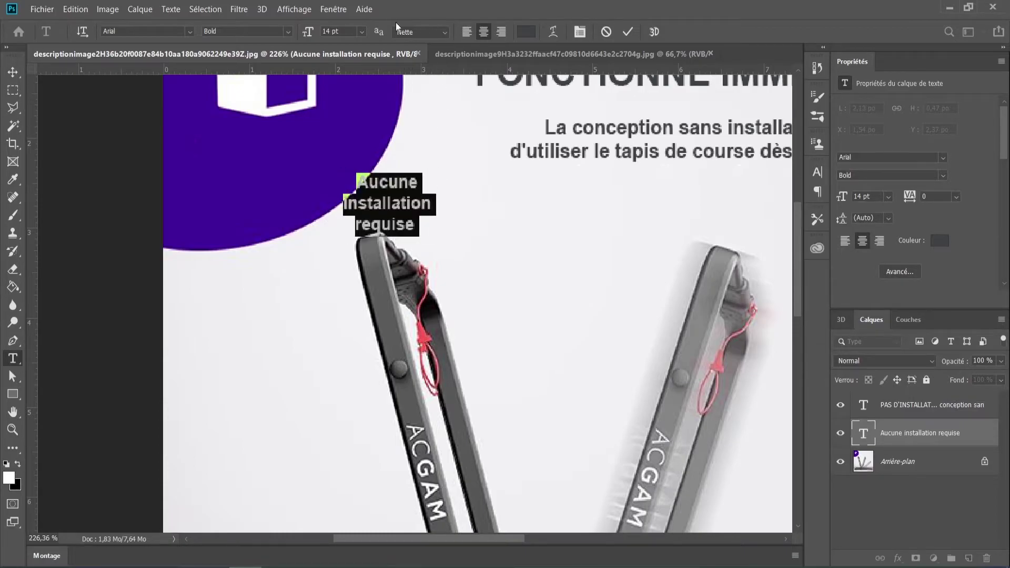
{"action": "left_click", "coordinate": [361, 33]}
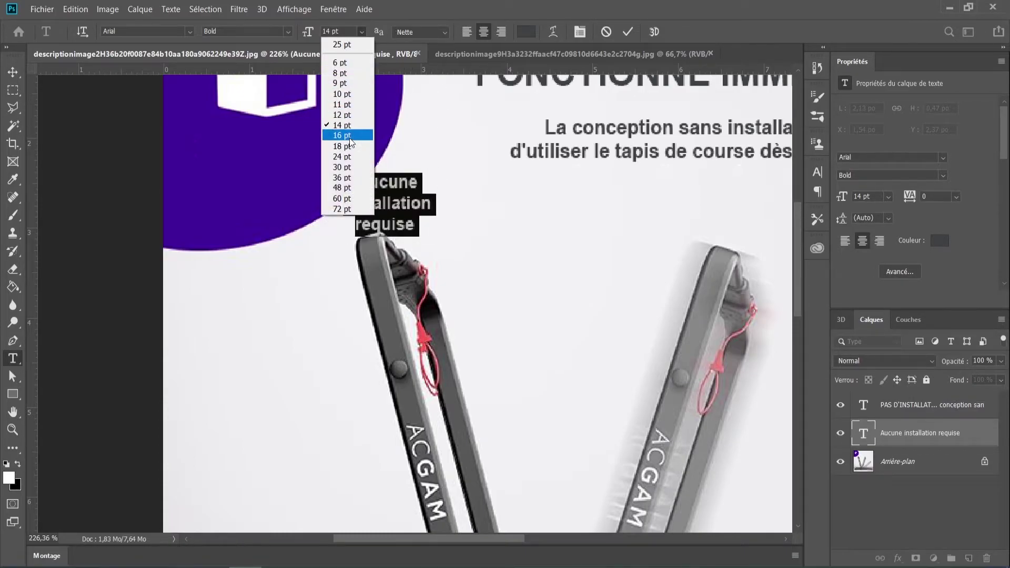
{"action": "left_click", "coordinate": [349, 136]}
Move the badge text under the box icon to about X 0,52 po, Y 2,02 po and color it white (ffffff).
{"action": "left_click", "coordinate": [12, 73]}
{"action": "left_click_drag", "start_coordinate": [388, 190], "coordinate": [262, 159]}
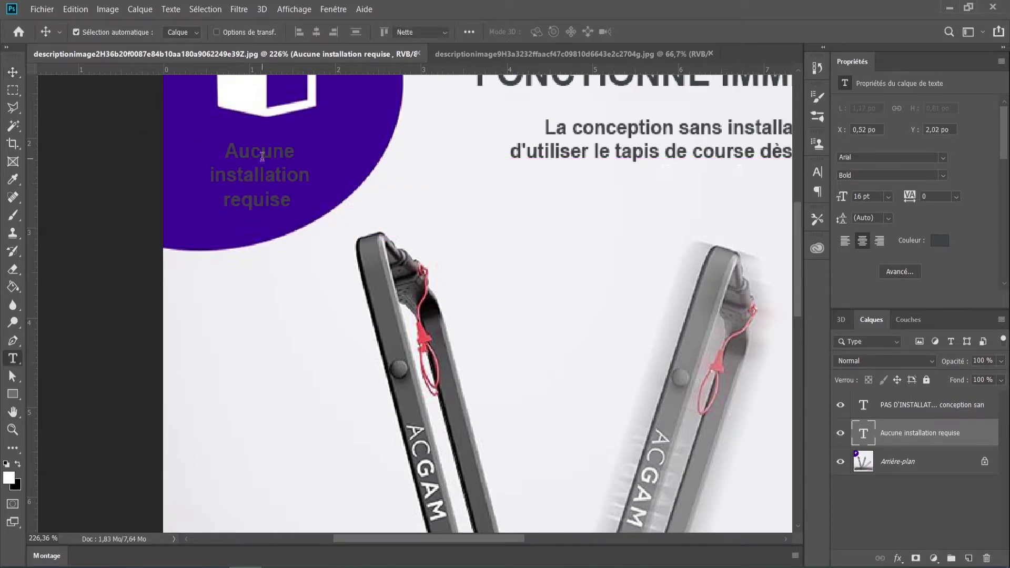
{"action": "double_click", "coordinate": [262, 159]}
{"action": "left_click", "coordinate": [536, 32]}
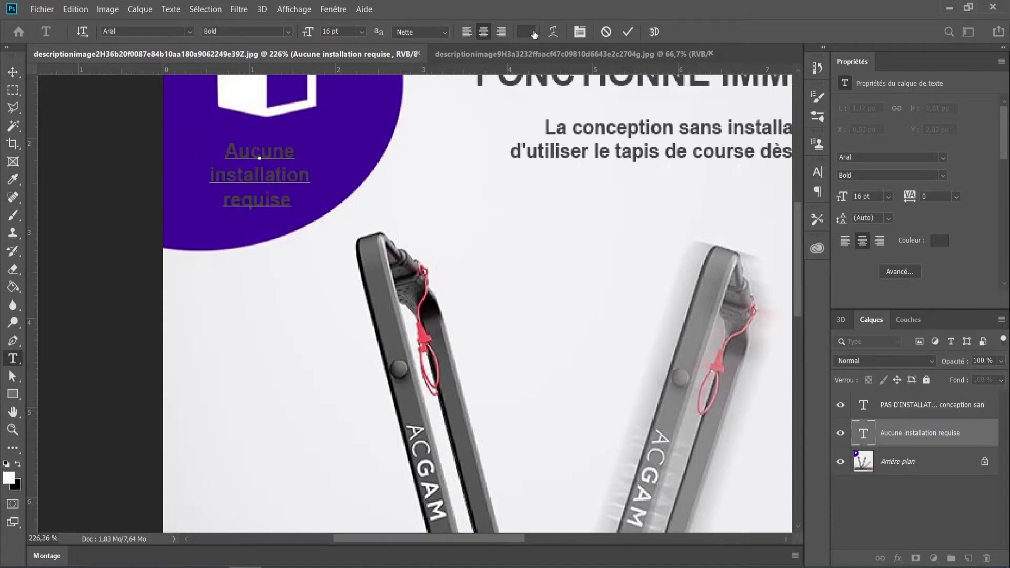
{"action": "type", "text": "ffffff"}
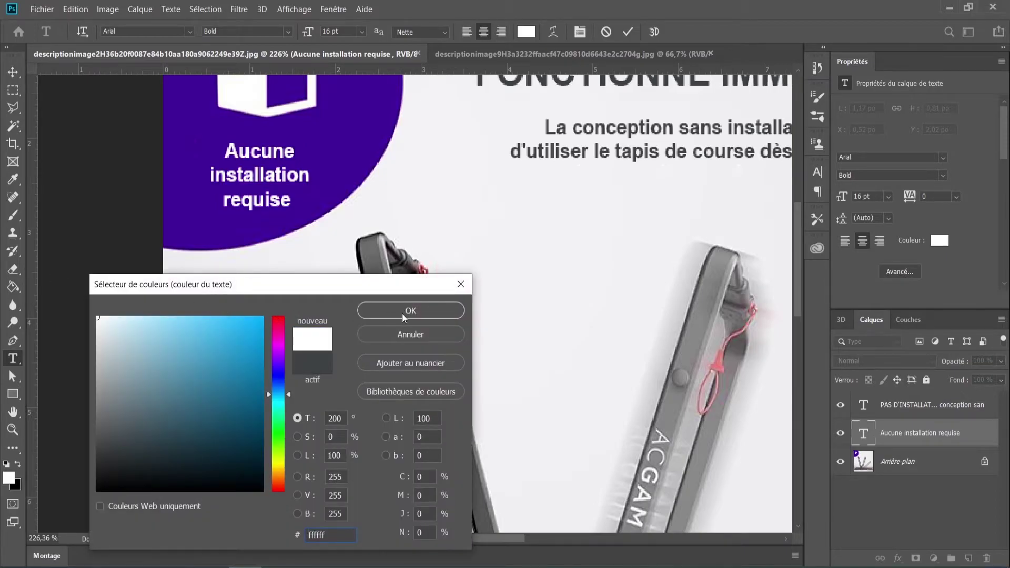
{"action": "left_click", "coordinate": [404, 311]}
{"action": "left_click", "coordinate": [265, 181]}
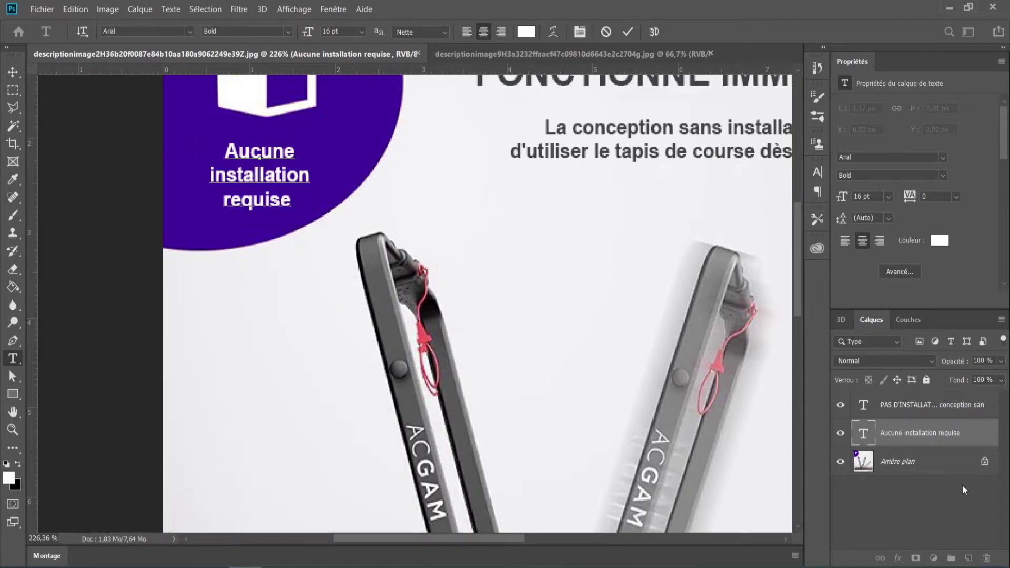
{"action": "left_click", "coordinate": [920, 463]}
{"action": "key", "text": "v"}
{"action": "scroll", "coordinate": [396, 281], "scroll_direction": "right", "scroll_amount": 3}
{"action": "scroll", "coordinate": [294, 260], "scroll_direction": "down", "scroll_amount": 5}
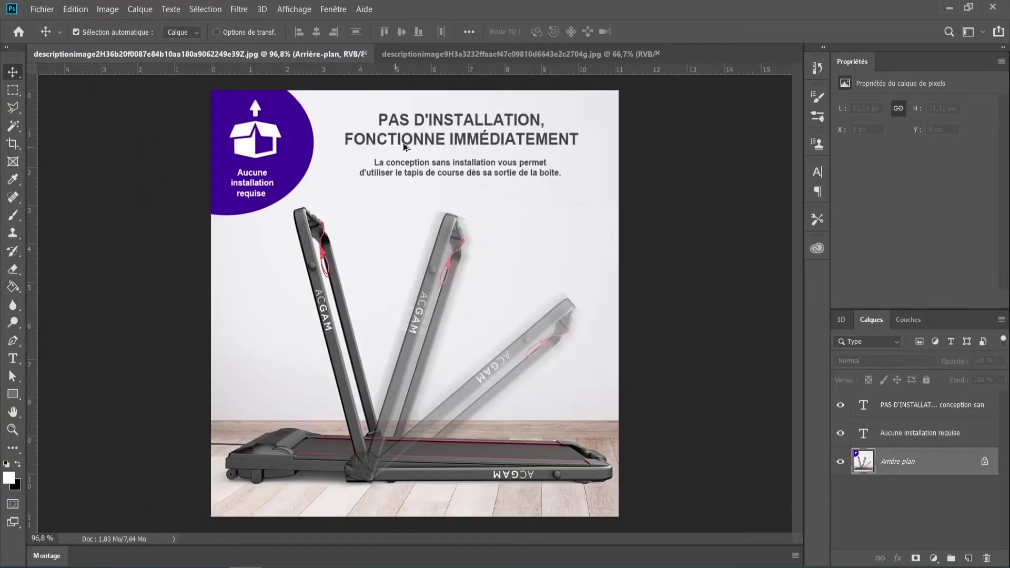
Change the font style of the title "PAS D'INSTALLATION, FONCTIONNE IMMÉDIATEMENT" to Black, leaving the description in Bold.
{"action": "scroll", "coordinate": [406, 147], "scroll_direction": "up", "scroll_amount": 3}
{"action": "left_click", "coordinate": [500, 178]}
{"action": "key", "text": "t"}
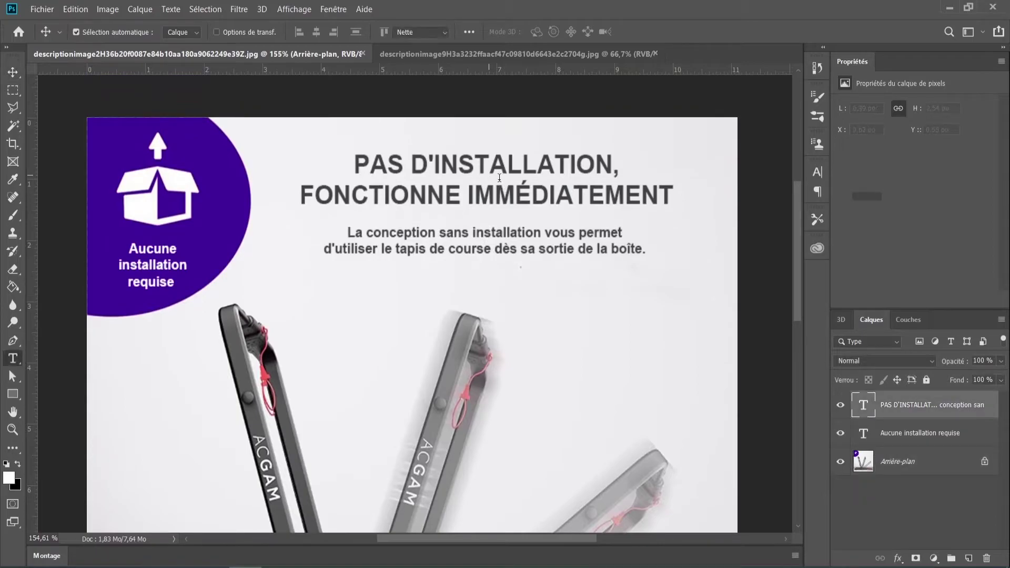
{"action": "left_click", "coordinate": [499, 178]}
{"action": "left_click_drag", "start_coordinate": [675, 199], "coordinate": [234, 139]}
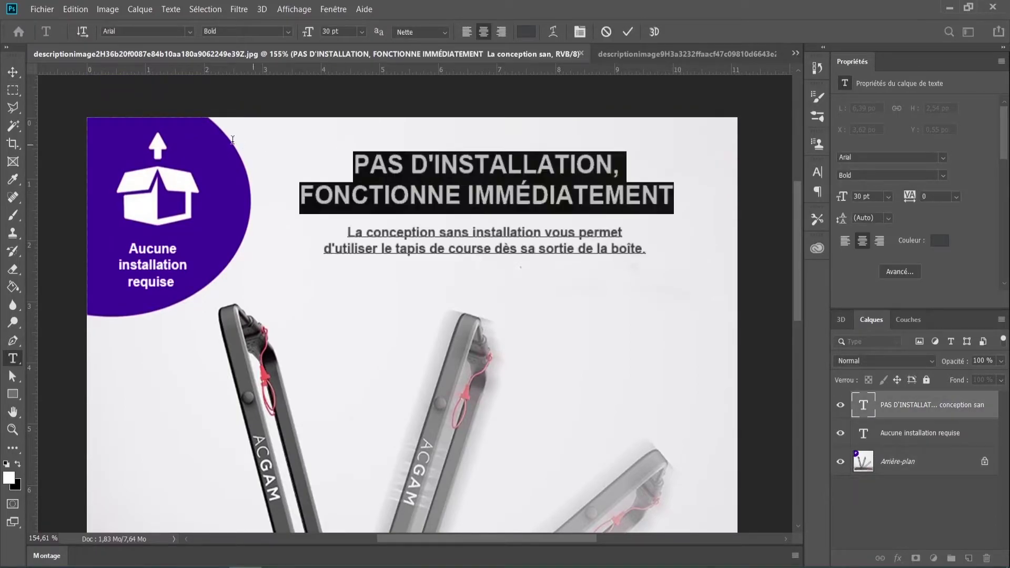
{"action": "left_click", "coordinate": [288, 32]}
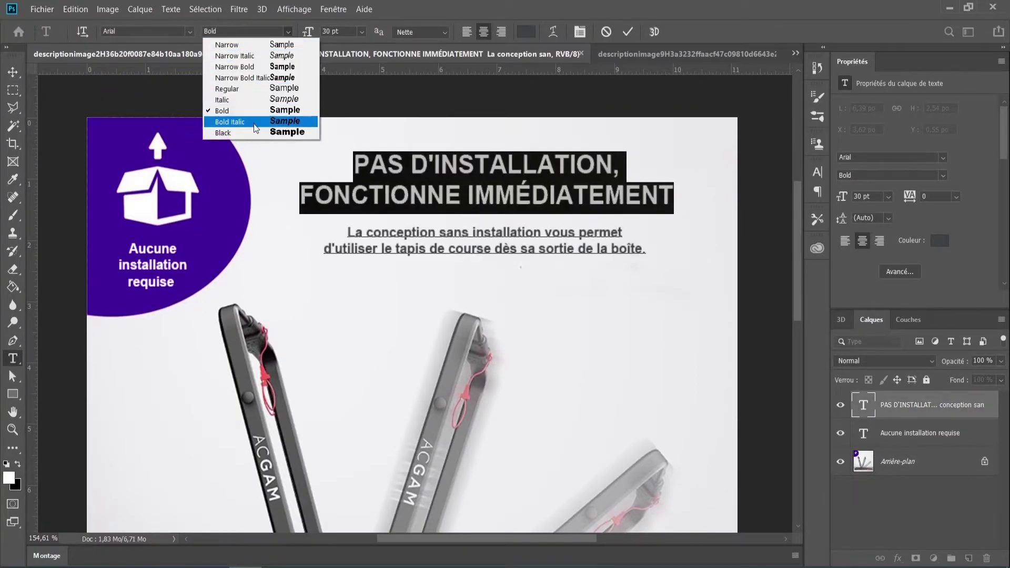
{"action": "left_click", "coordinate": [250, 129]}
{"action": "left_click", "coordinate": [425, 187]}
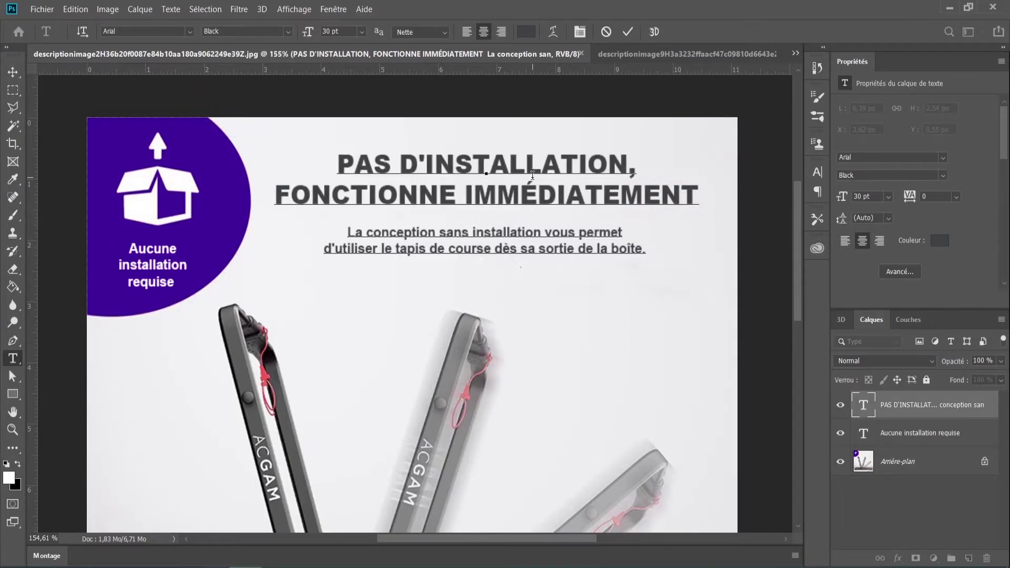
{"action": "key", "text": "Escape"}
{"action": "key", "text": "v"}
{"action": "left_click", "coordinate": [921, 463]}
{"action": "scroll", "coordinate": [577, 265], "scroll_direction": "down", "scroll_amount": 3}
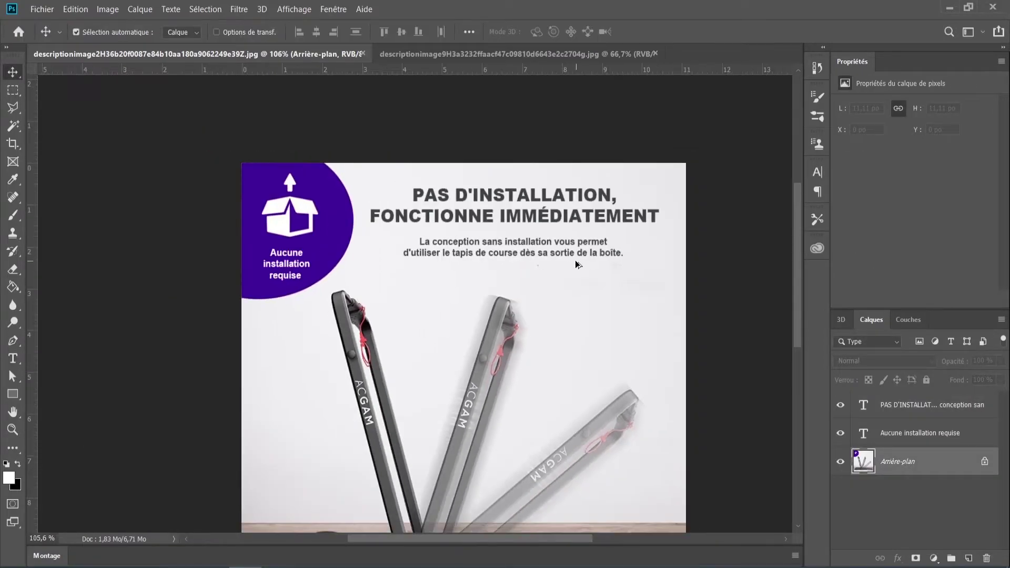
Nudge the French title and description block slightly down and to the right beside the purple badge.
{"action": "scroll", "coordinate": [578, 264], "scroll_direction": "down", "scroll_amount": 1}
{"action": "left_click_drag", "start_coordinate": [484, 158], "coordinate": [490, 170]}
{"action": "left_click", "coordinate": [665, 412]}
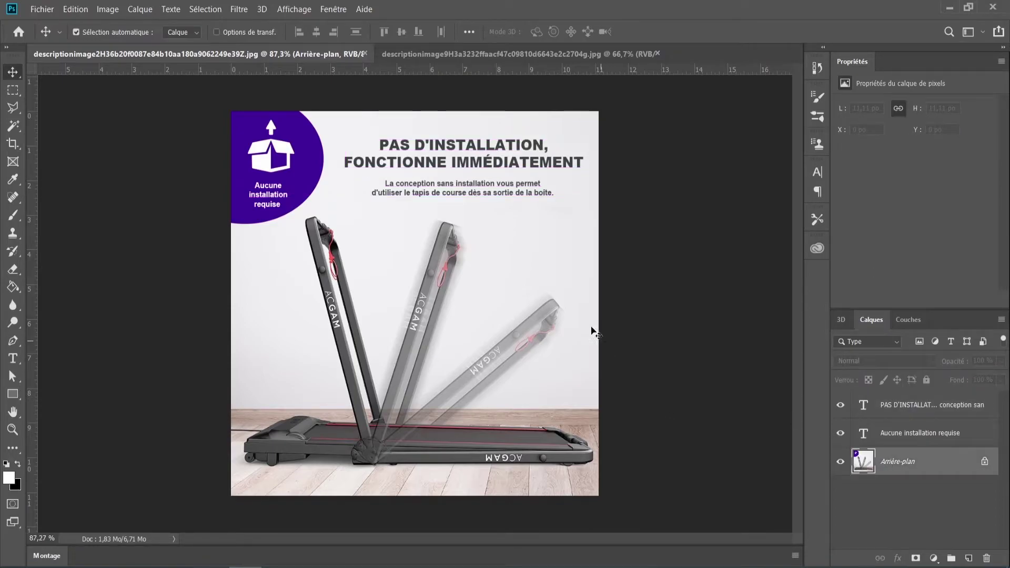
In the sofa image, marquee the "FOR SPACE-SAVING" title, fill it with Contenu pris en compte at 100 % opacity, and deselect.
{"action": "left_click", "coordinate": [466, 54]}
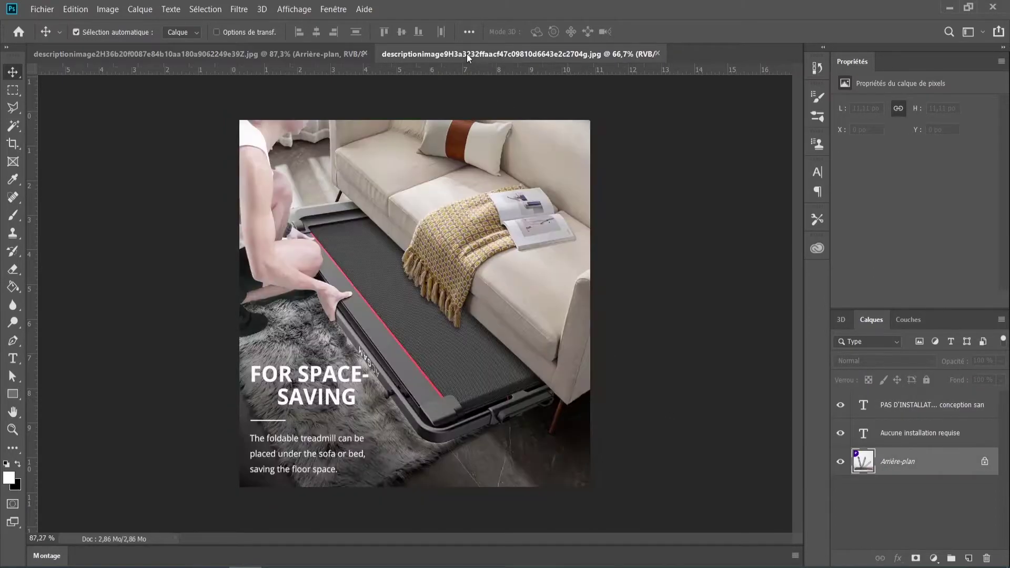
{"action": "scroll", "coordinate": [262, 432], "scroll_direction": "up", "scroll_amount": 5}
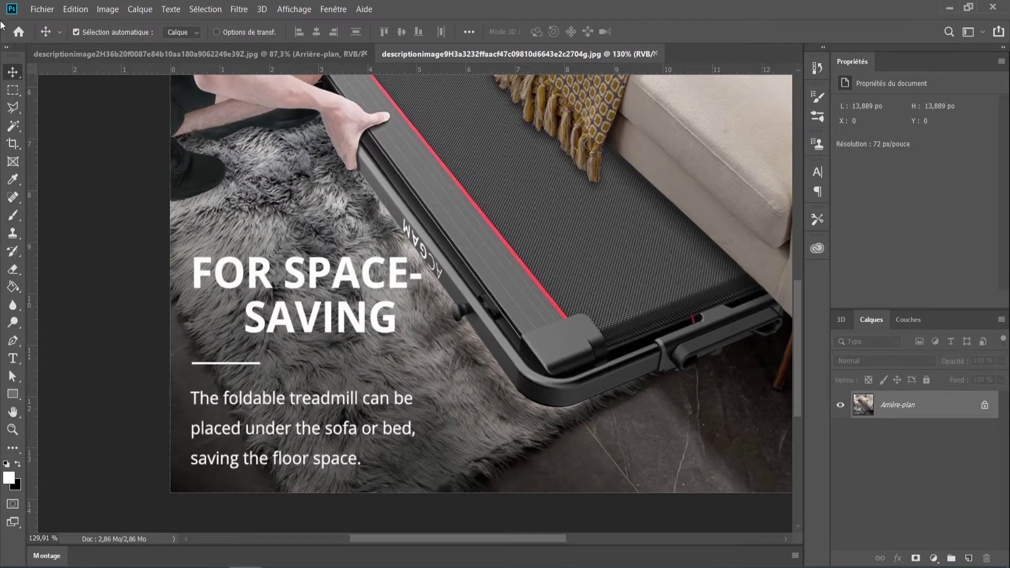
{"action": "left_click", "coordinate": [13, 90]}
{"action": "scroll", "coordinate": [249, 252], "scroll_direction": "down", "scroll_amount": 1}
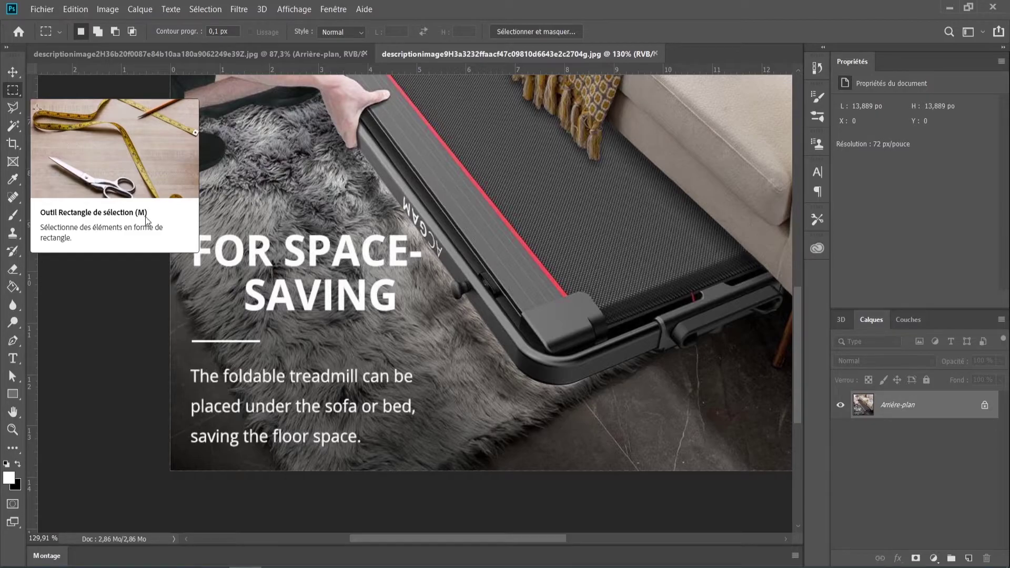
{"action": "left_click", "coordinate": [14, 198]}
{"action": "left_click", "coordinate": [13, 90]}
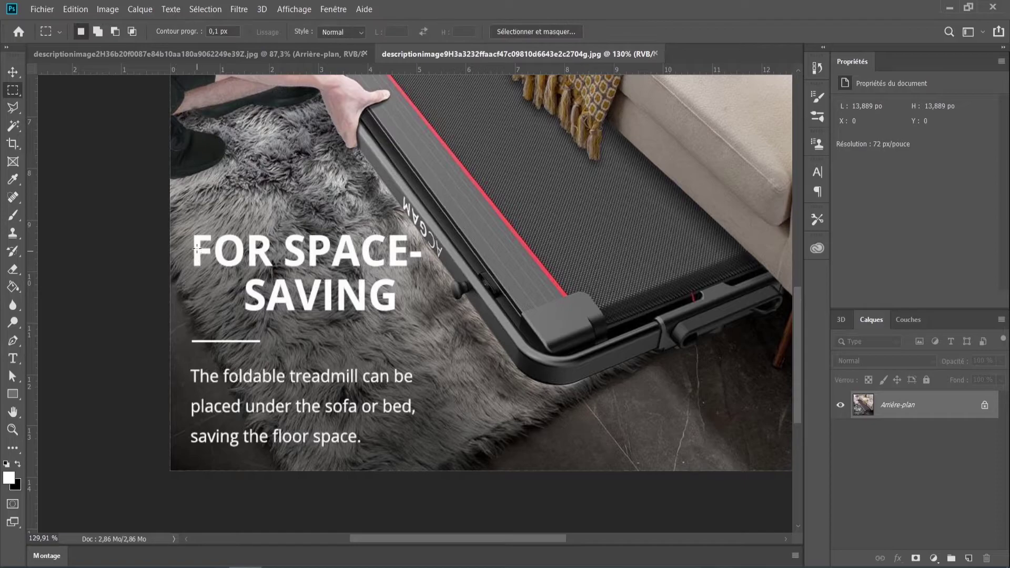
{"action": "left_click_drag", "start_coordinate": [192, 230], "coordinate": [405, 314]}
{"action": "left_click", "coordinate": [416, 288]}
{"action": "left_click_drag", "start_coordinate": [192, 235], "coordinate": [408, 316]}
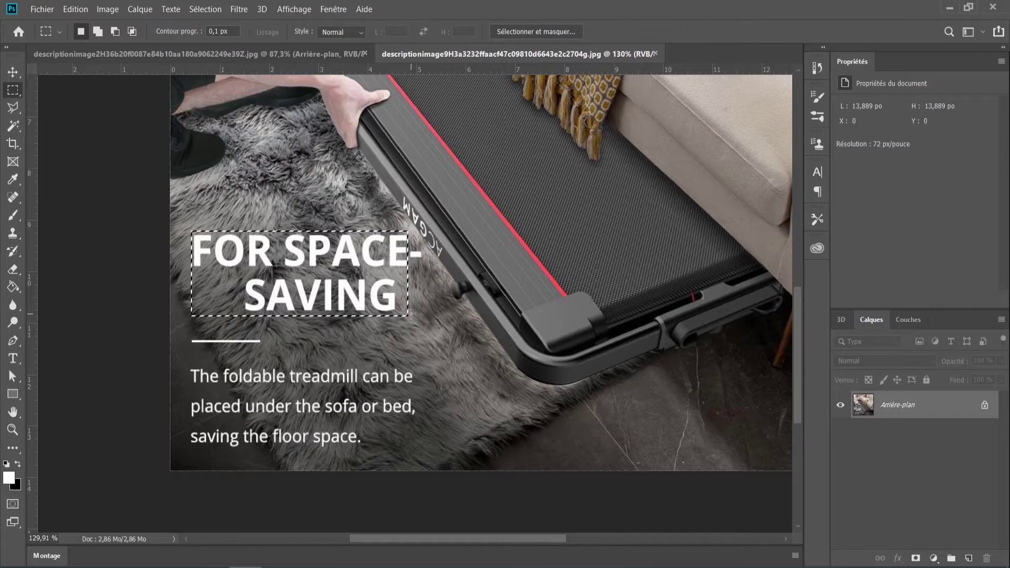
{"action": "key", "text": "Delete"}
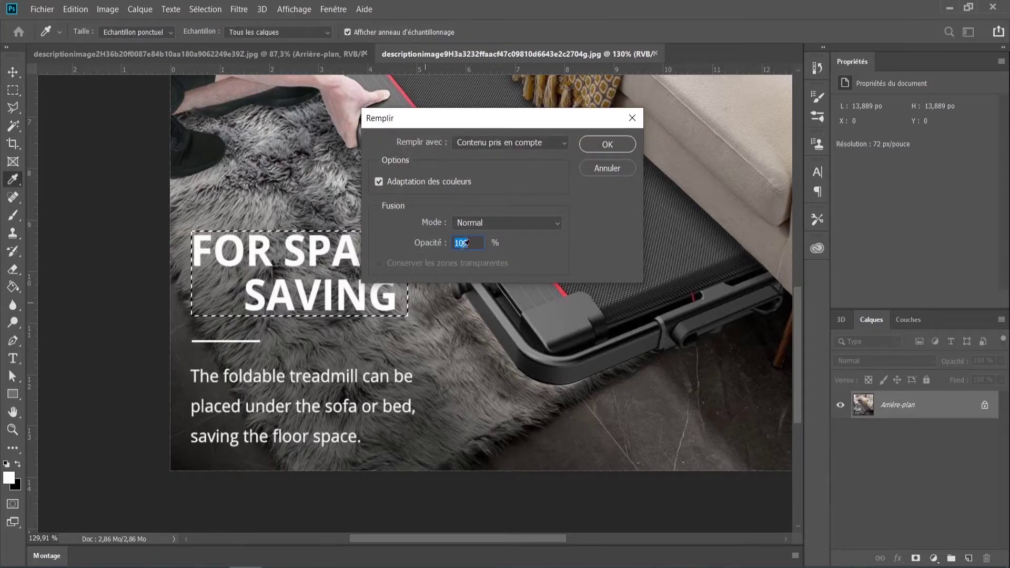
{"action": "left_click", "coordinate": [607, 144]}
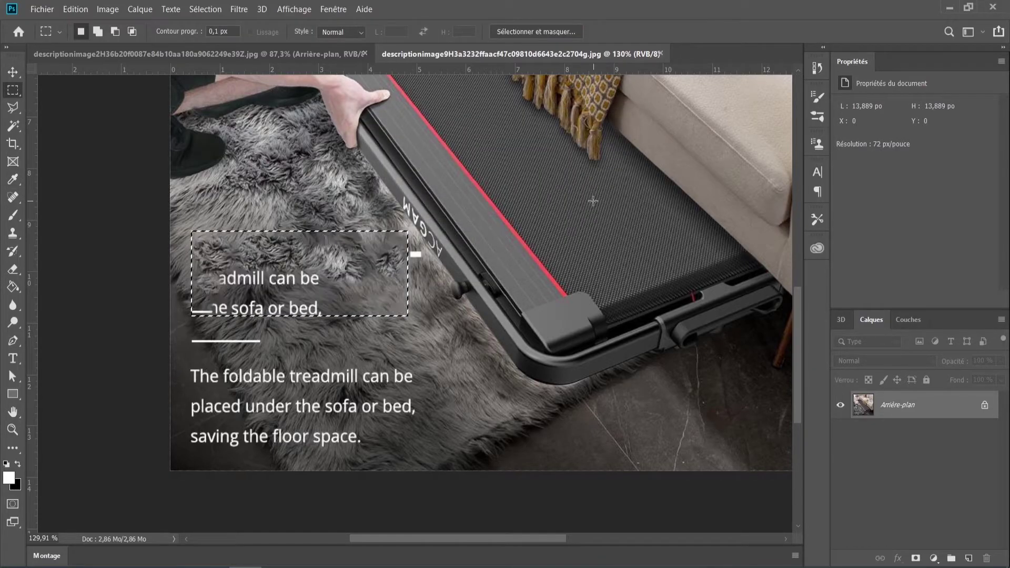
{"action": "left_click", "coordinate": [352, 256]}
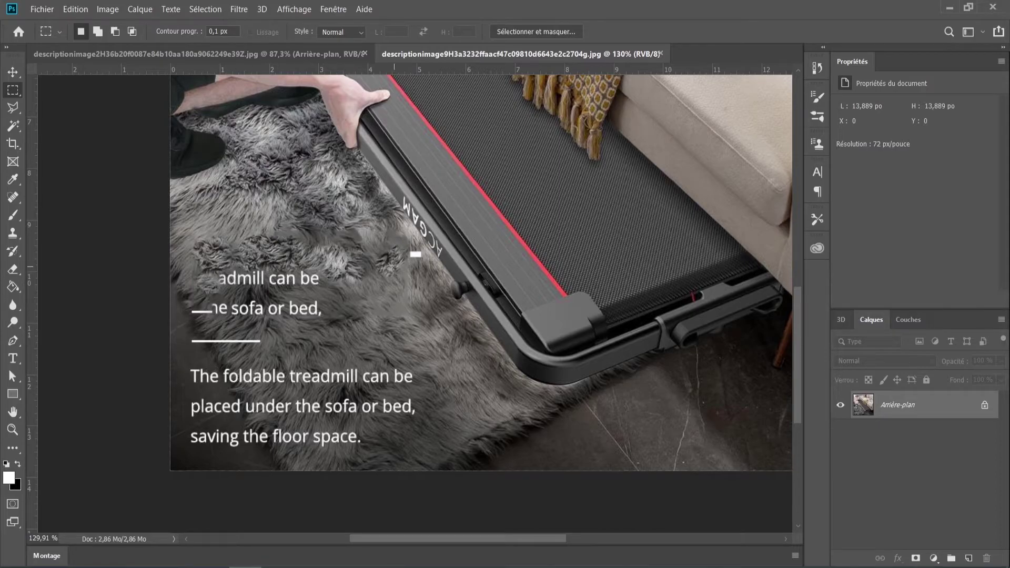
Remove the leftover white dash beside the treadmill frame and heal away the stray text fragments on the rug with Correcteur localisé.
{"action": "left_click_drag", "start_coordinate": [404, 250], "coordinate": [426, 266]}
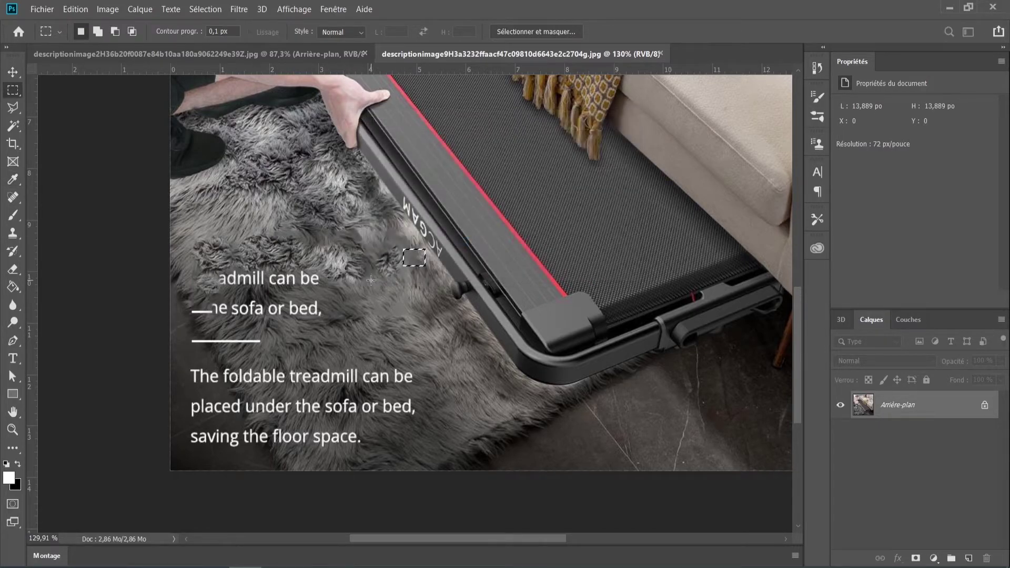
{"action": "left_click", "coordinate": [13, 198]}
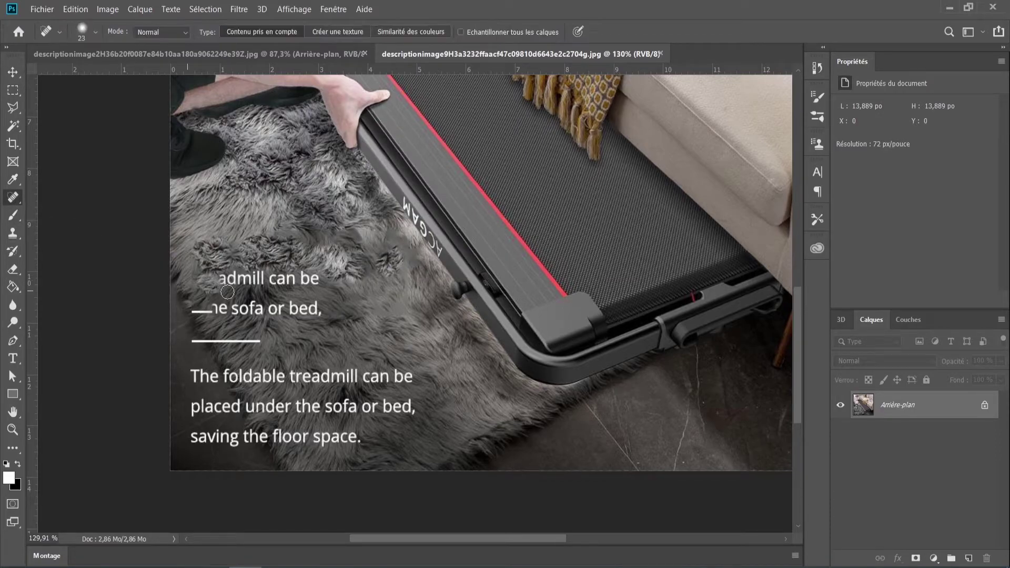
{"action": "mouse_move", "coordinate": [190, 310]}
{"action": "left_mouse_down"}
{"action": "mouse_move", "coordinate": [322, 307]}
{"action": "mouse_move", "coordinate": [222, 304]}
{"action": "mouse_move", "coordinate": [237, 291]}
{"action": "mouse_move", "coordinate": [223, 282]}
{"action": "mouse_move", "coordinate": [320, 282]}
{"action": "mouse_move", "coordinate": [253, 269]}
{"action": "mouse_move", "coordinate": [221, 278]}
{"action": "left_mouse_up"}
Heal away the three-line English description about the foldable treadmill and the white divider line on the rug with Correcteur localisé.
{"action": "right_click", "coordinate": [13, 197]}
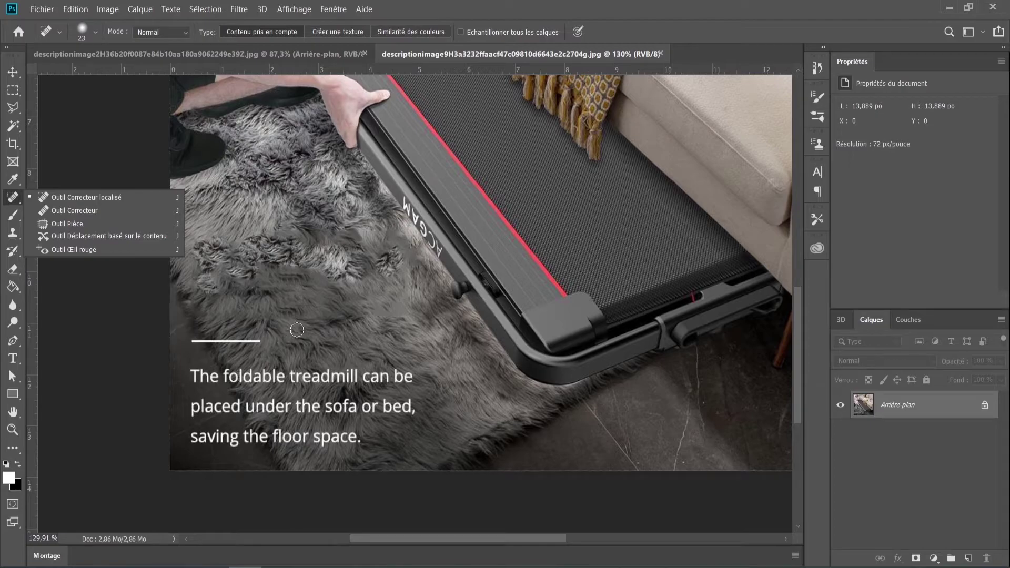
{"action": "left_click", "coordinate": [13, 90]}
{"action": "left_click", "coordinate": [13, 197]}
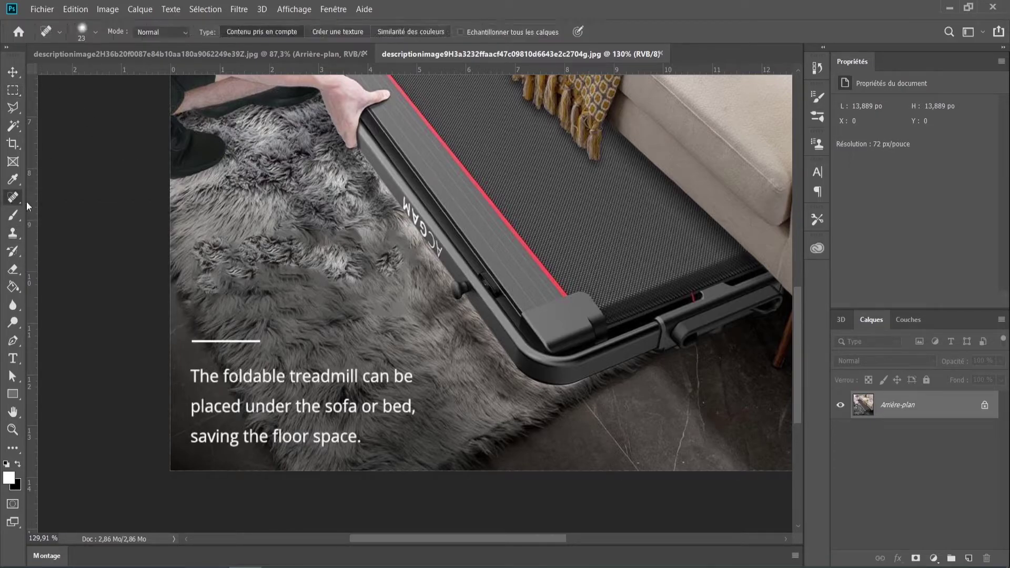
{"action": "mouse_move", "coordinate": [194, 375]}
{"action": "left_mouse_down"}
{"action": "mouse_move", "coordinate": [412, 377]}
{"action": "mouse_move", "coordinate": [186, 378]}
{"action": "mouse_move", "coordinate": [261, 381]}
{"action": "mouse_move", "coordinate": [262, 392]}
{"action": "mouse_move", "coordinate": [224, 384]}
{"action": "mouse_move", "coordinate": [258, 384]}
{"action": "left_mouse_up"}
{"action": "mouse_move", "coordinate": [195, 407]}
{"action": "left_mouse_down"}
{"action": "mouse_move", "coordinate": [412, 409]}
{"action": "mouse_move", "coordinate": [209, 411]}
{"action": "mouse_move", "coordinate": [194, 414]}
{"action": "mouse_move", "coordinate": [218, 436]}
{"action": "mouse_move", "coordinate": [356, 439]}
{"action": "mouse_move", "coordinate": [190, 438]}
{"action": "left_mouse_up"}
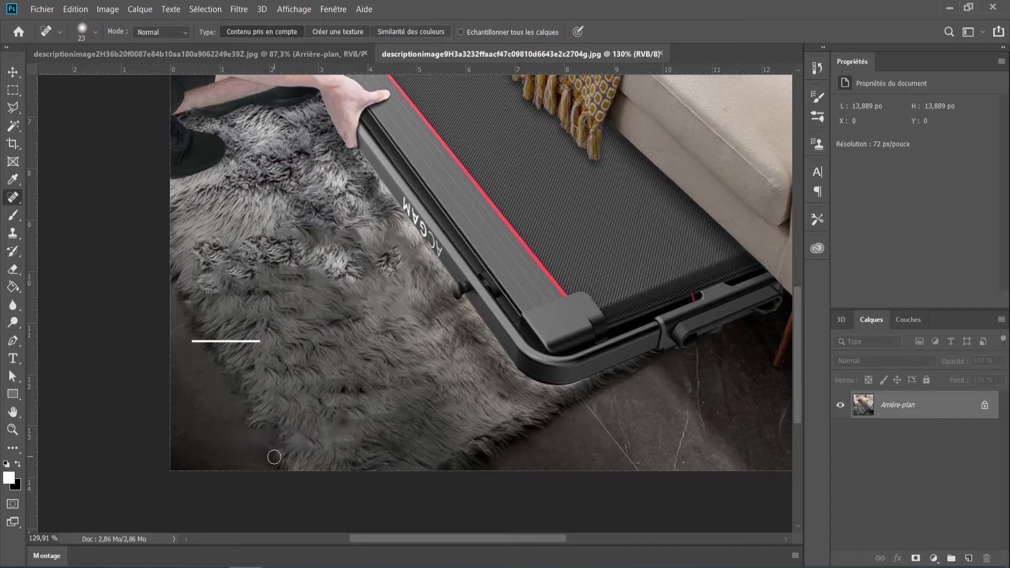
{"action": "left_click_drag", "start_coordinate": [188, 341], "coordinate": [277, 341]}
{"action": "scroll", "coordinate": [252, 412], "scroll_direction": "down", "scroll_amount": 3}
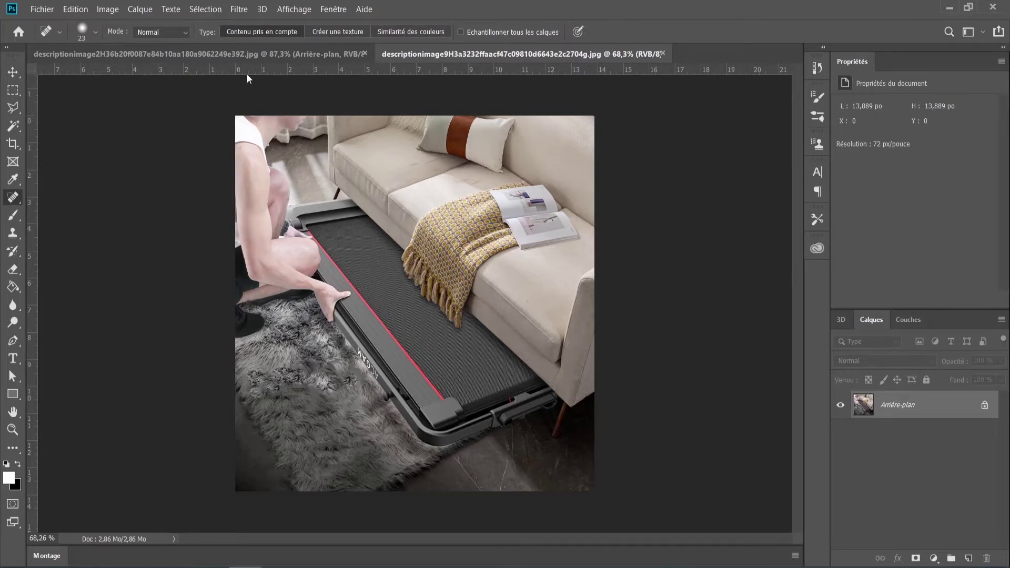
Resize the sofa image to 800 × 800 pixels.
{"action": "left_click", "coordinate": [75, 9]}
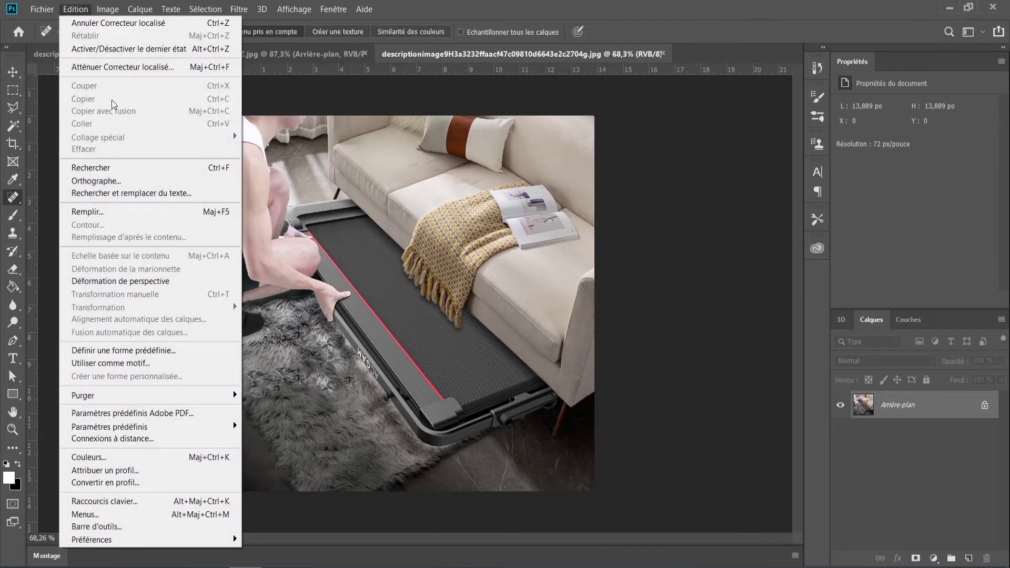
{"action": "mouse_move", "coordinate": [111, 12]}
{"action": "left_click", "coordinate": [136, 104]}
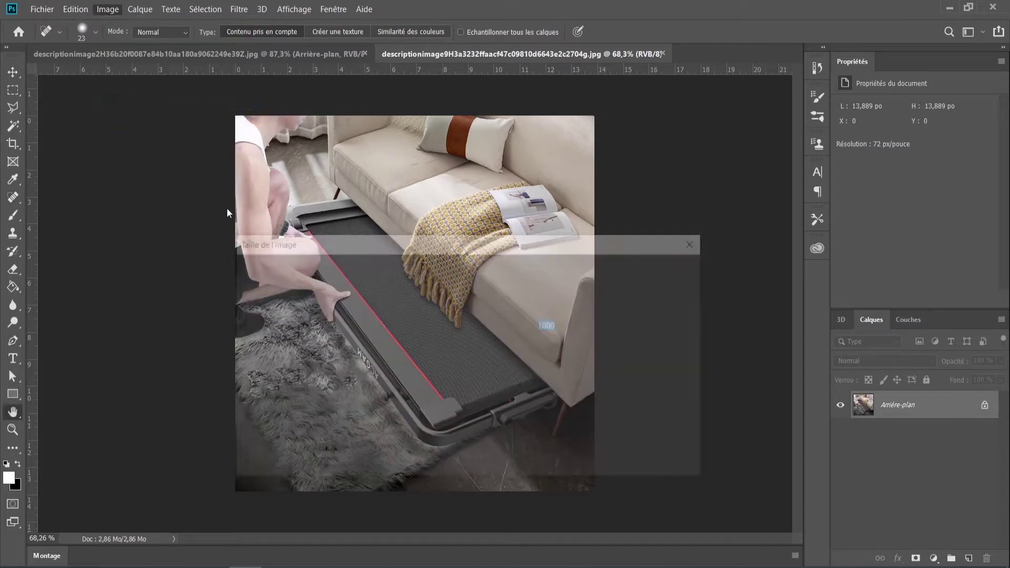
{"action": "type", "text": "800"}
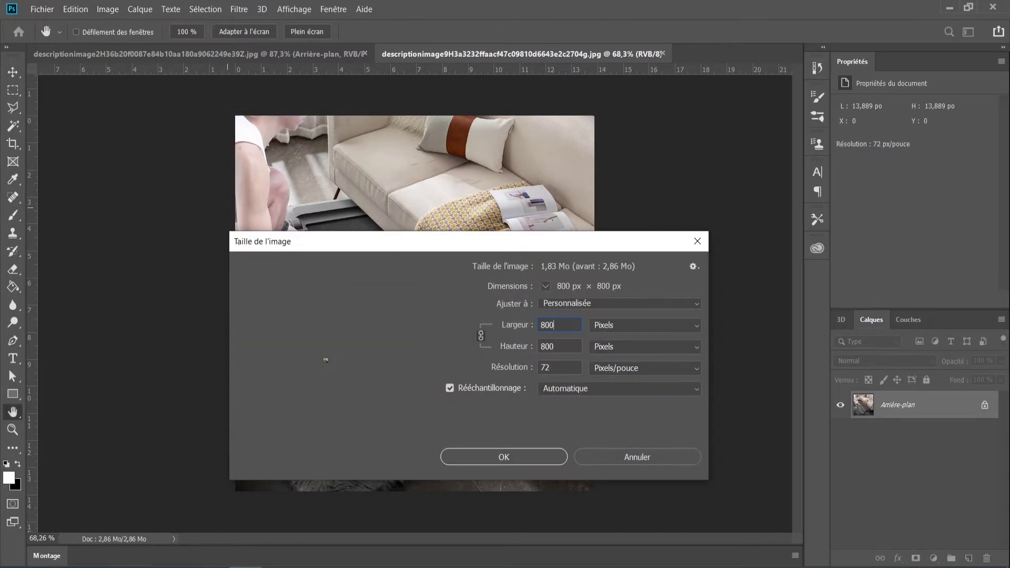
{"action": "left_click", "coordinate": [489, 452]}
{"action": "key", "text": "j"}
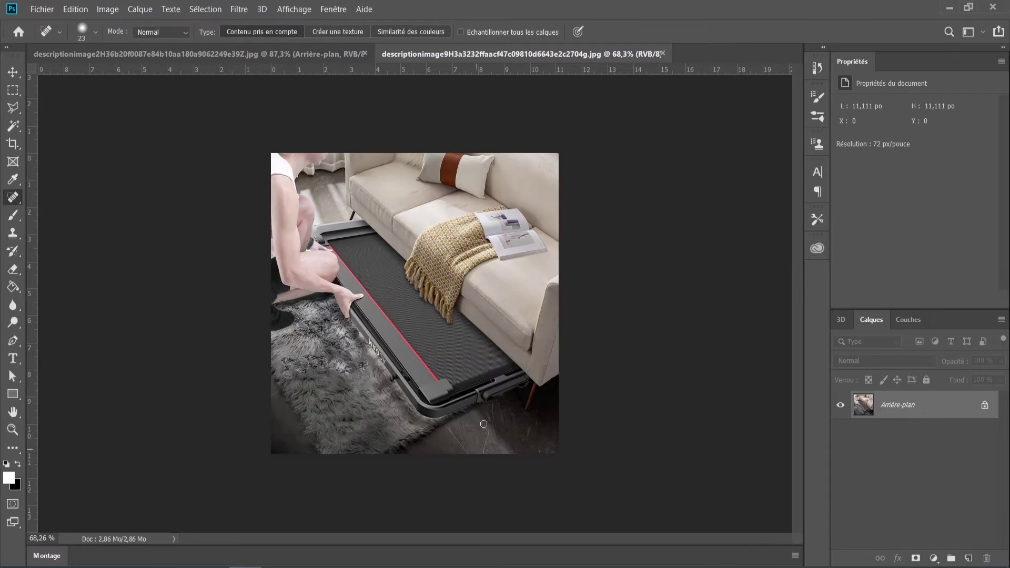
Export the sofa image as a JPG to Téléchargements under its existing file name, replacing the original file.
{"action": "left_click", "coordinate": [75, 9]}
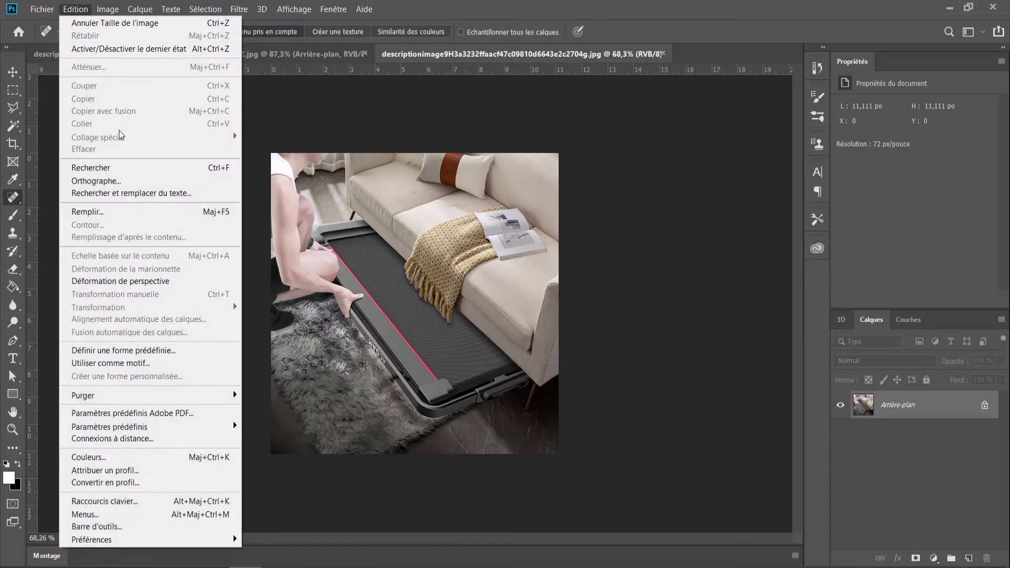
{"action": "mouse_move", "coordinate": [42, 9]}
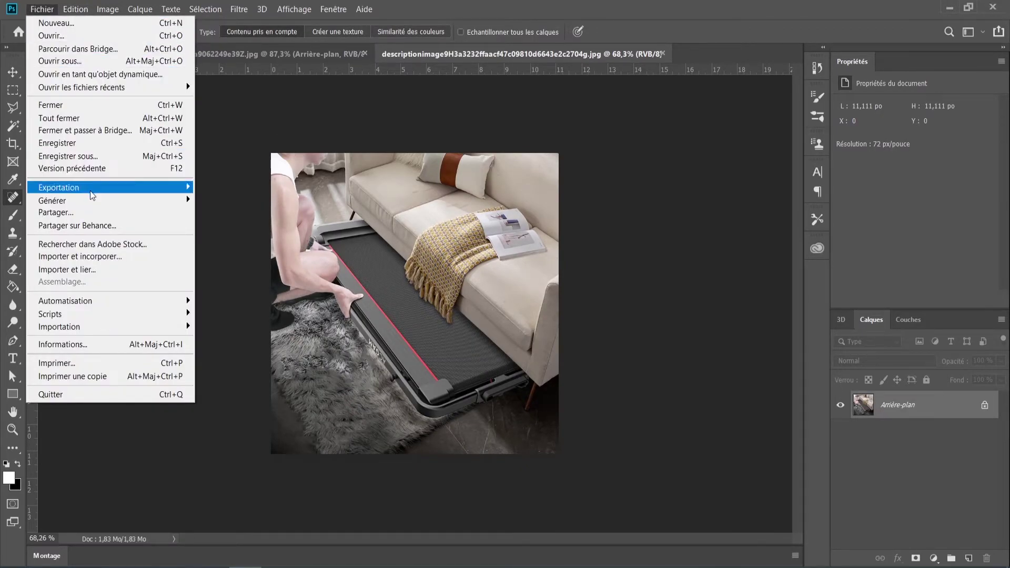
{"action": "mouse_move", "coordinate": [92, 195]}
{"action": "left_click", "coordinate": [237, 205]}
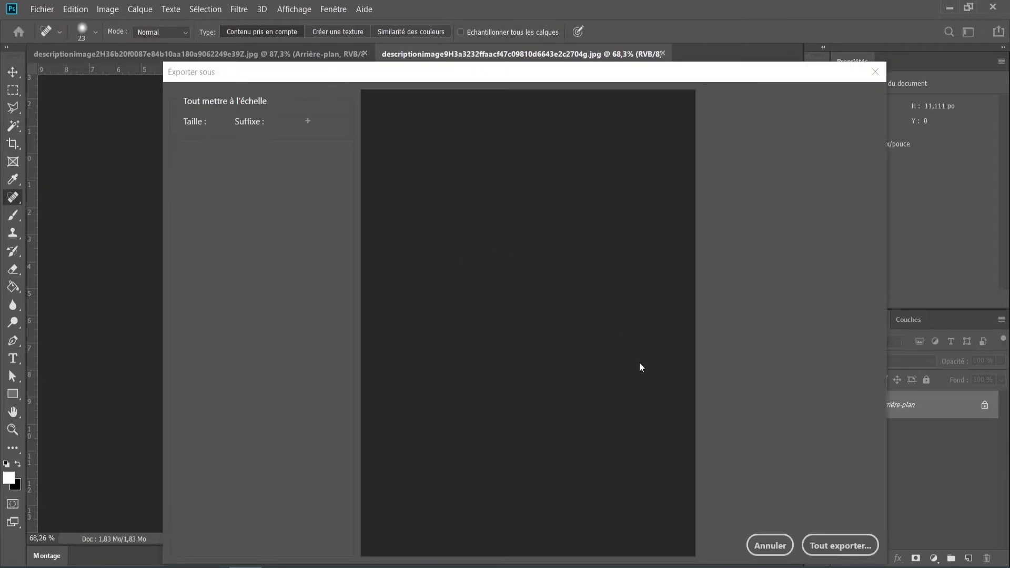
{"action": "left_click", "coordinate": [840, 546]}
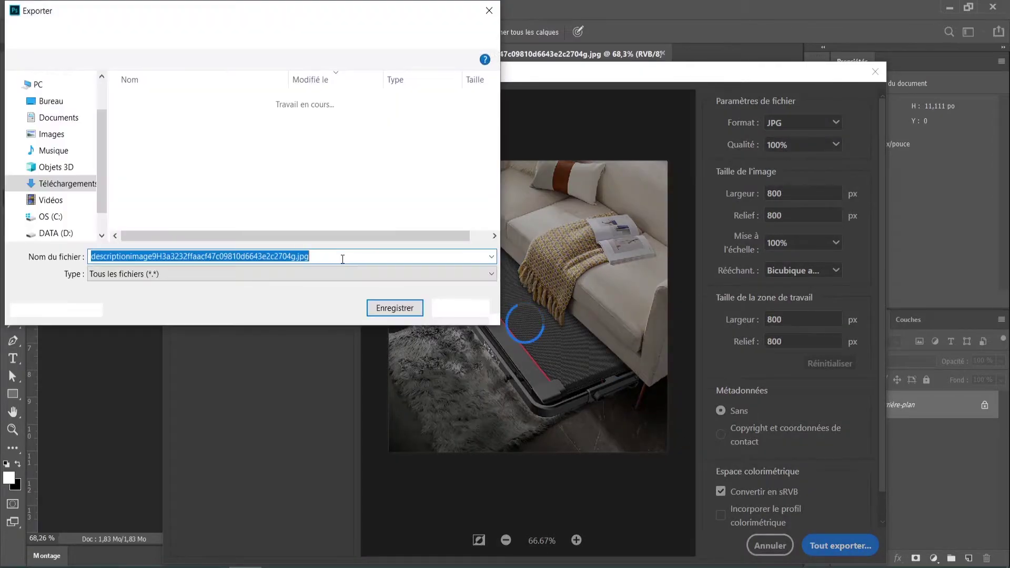
{"action": "key", "text": "Return"}
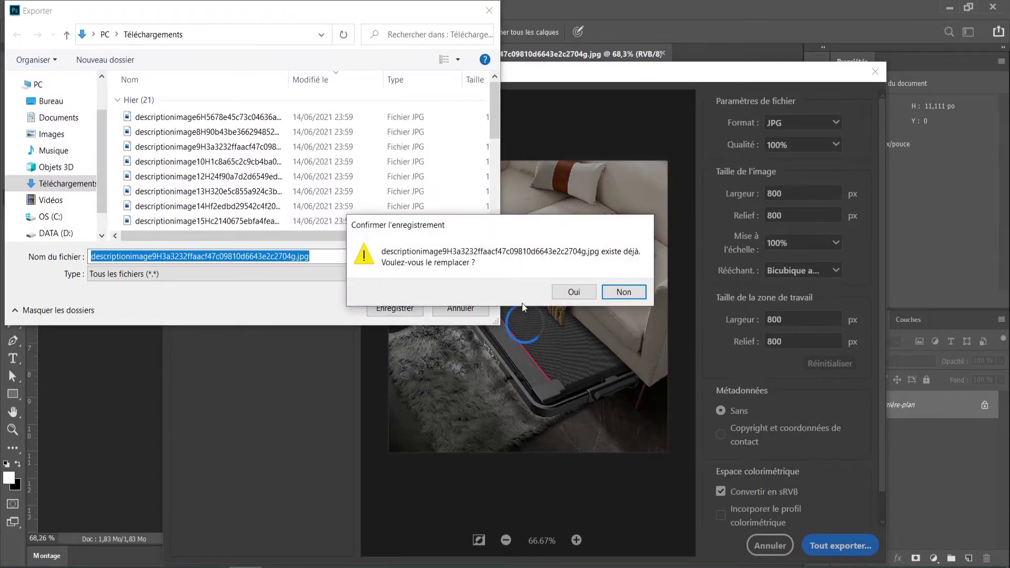
{"action": "left_click", "coordinate": [562, 293]}
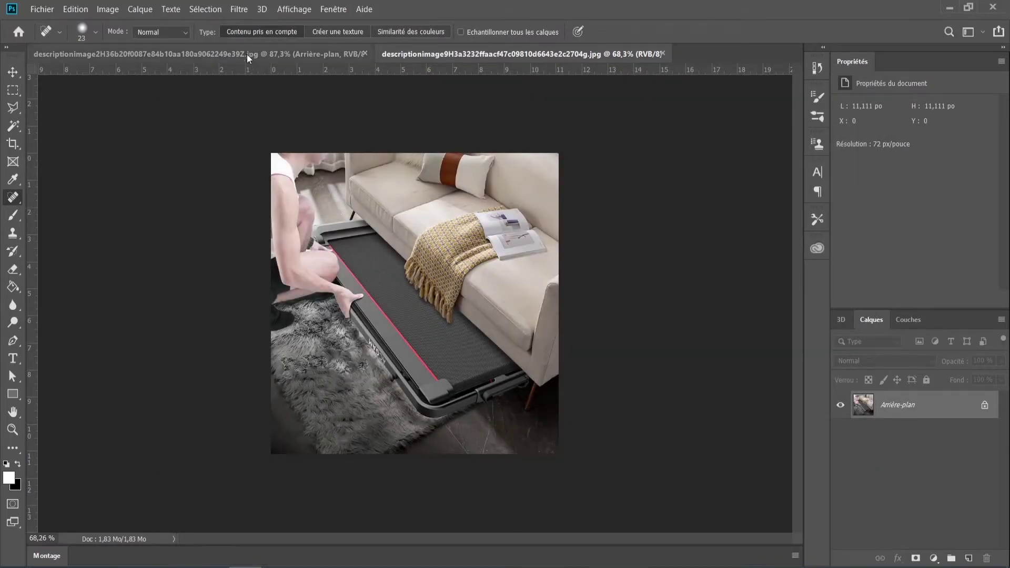
Export the "PAS D'INSTALLATION, FONCTIONNE IMMÉDIATEMENT" image as a JPG to Téléchargements, replacing the original file of the same name.
{"action": "left_click", "coordinate": [200, 53]}
{"action": "left_click", "coordinate": [32, 10]}
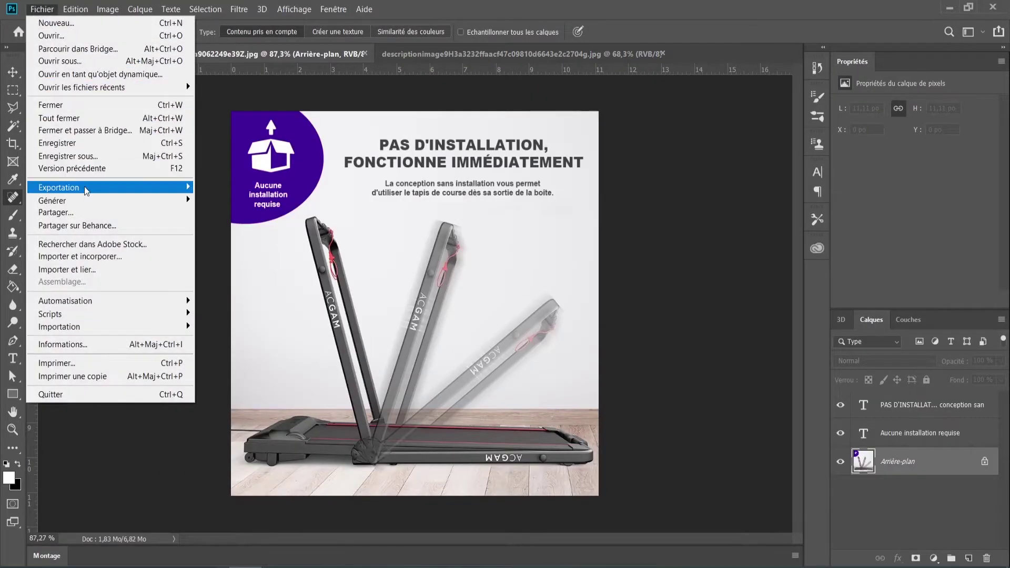
{"action": "mouse_move", "coordinate": [87, 188]}
{"action": "left_click", "coordinate": [242, 202]}
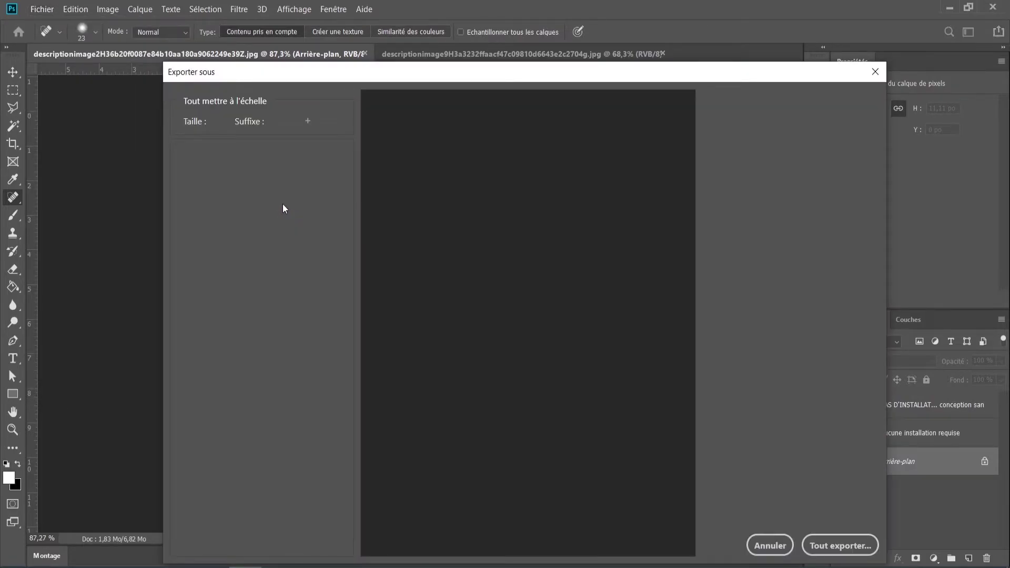
{"action": "left_click", "coordinate": [840, 545]}
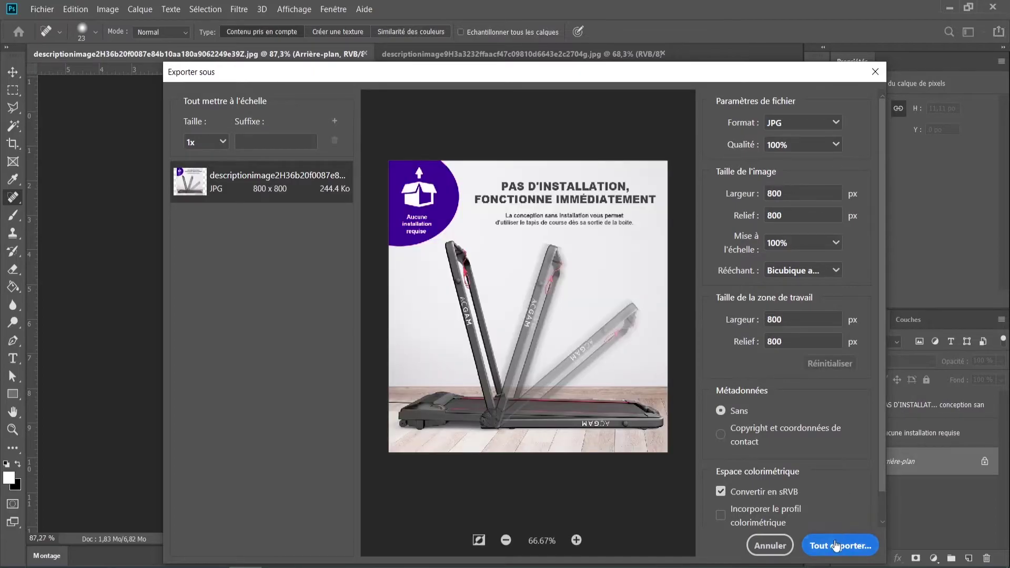
{"action": "left_click", "coordinate": [376, 304]}
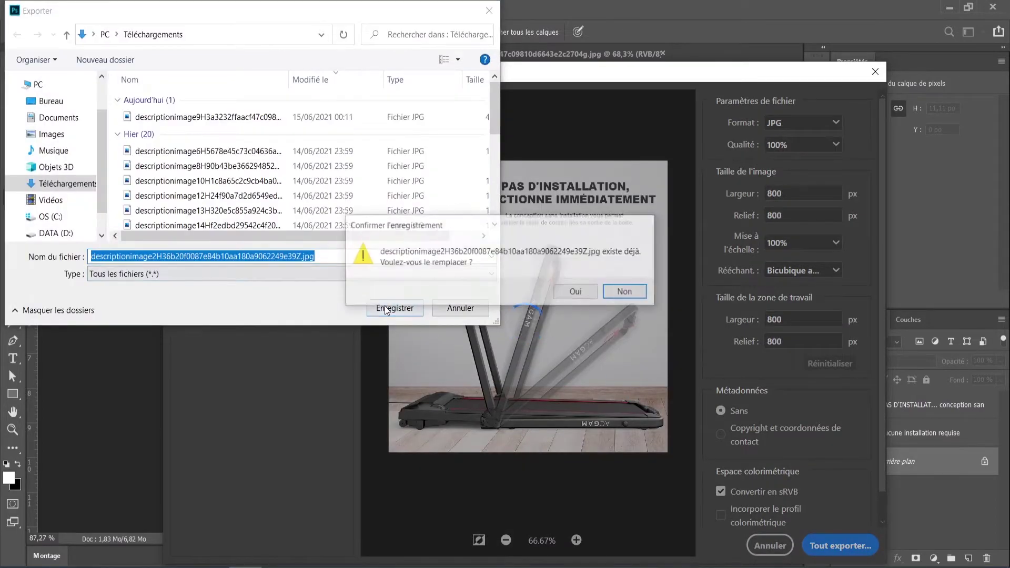
{"action": "left_click", "coordinate": [577, 294]}
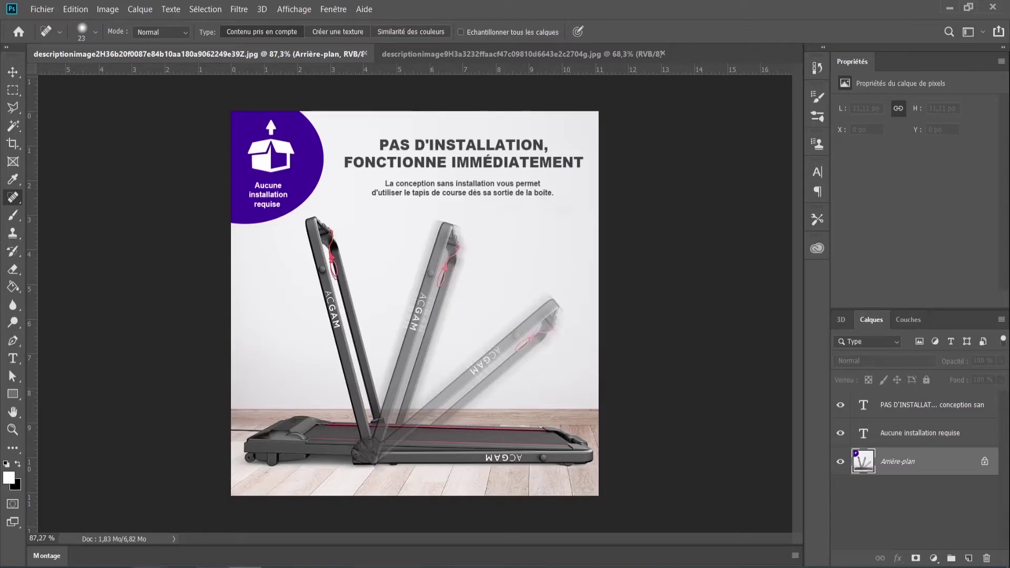
Switch to the compressjpeg.com page in the browser and upload the two newly exported JPG images for compression.
{"action": "key", "text": "alt+Tab"}
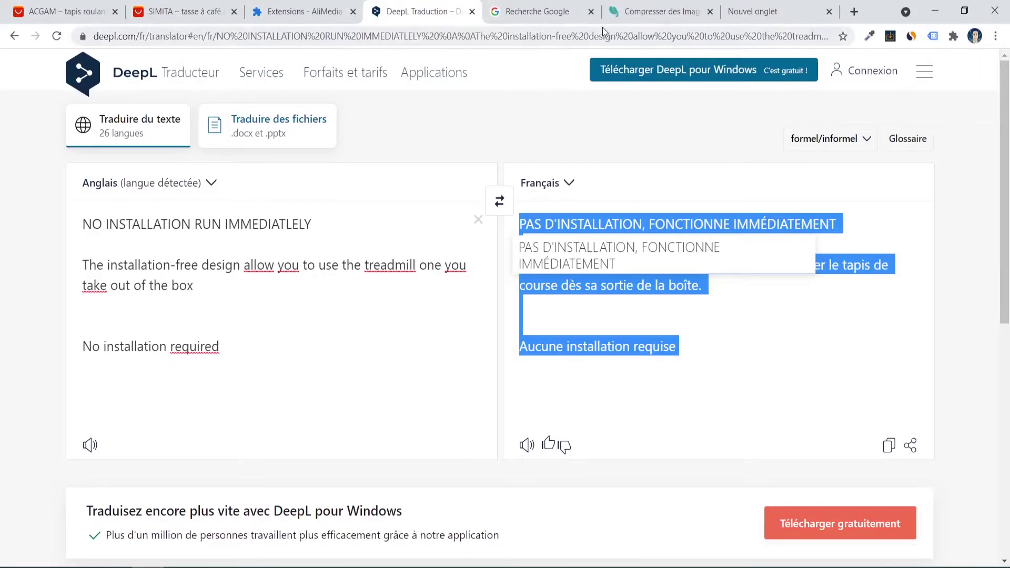
{"action": "left_click", "coordinate": [647, 12]}
{"action": "left_click", "coordinate": [426, 342]}
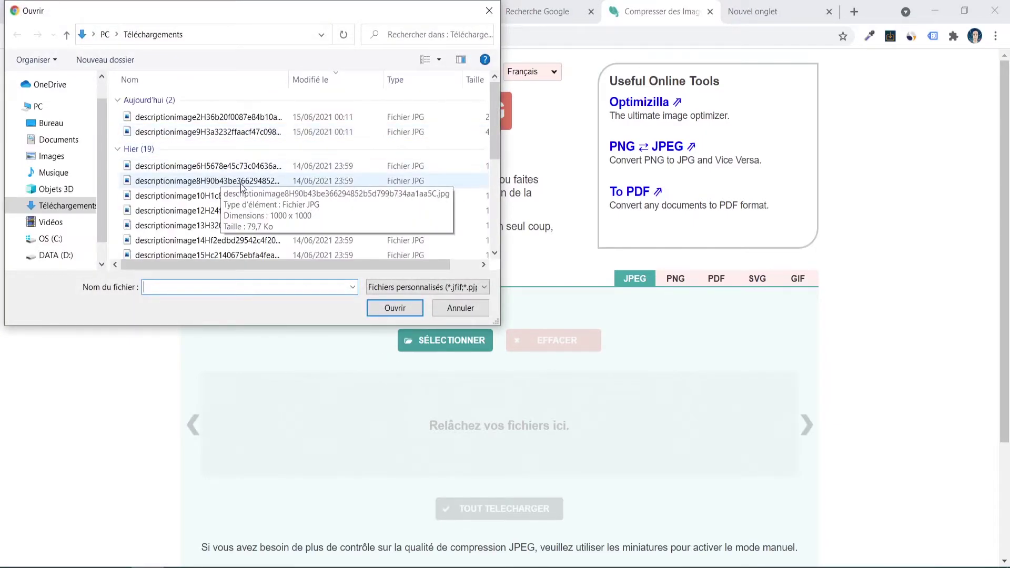
{"action": "scroll", "coordinate": [240, 186], "scroll_direction": "down", "scroll_amount": 3}
{"action": "scroll", "coordinate": [232, 187], "scroll_direction": "up", "scroll_amount": 3}
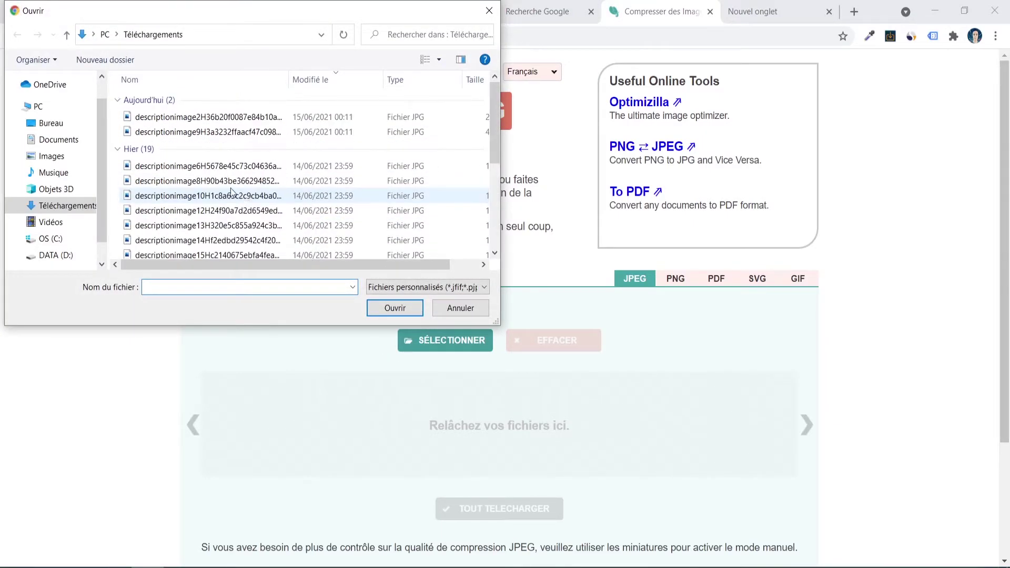
{"action": "left_click", "coordinate": [200, 118]}
{"action": "left_click", "coordinate": [205, 132], "text": "shift"}
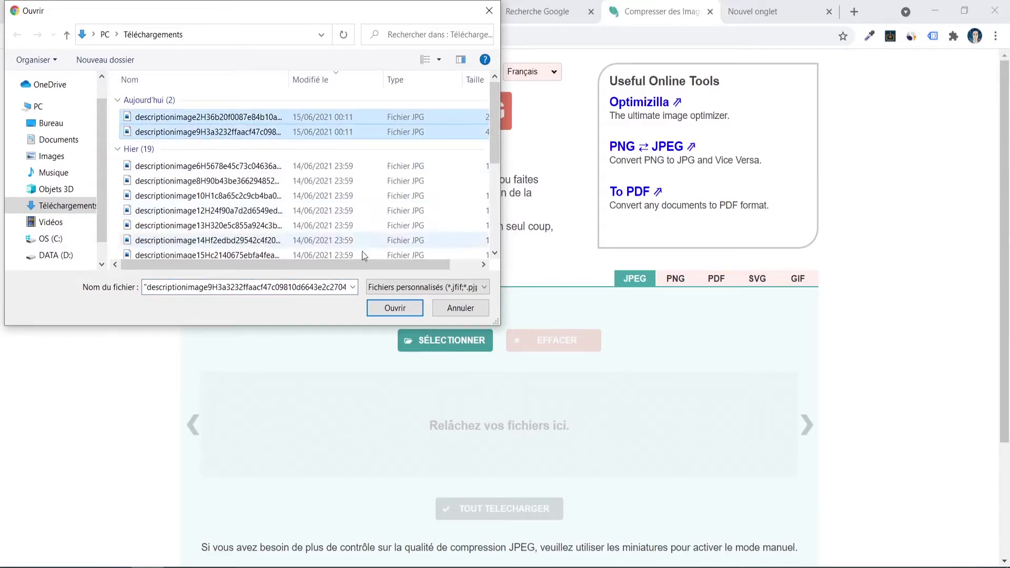
{"action": "left_click", "coordinate": [395, 308]}
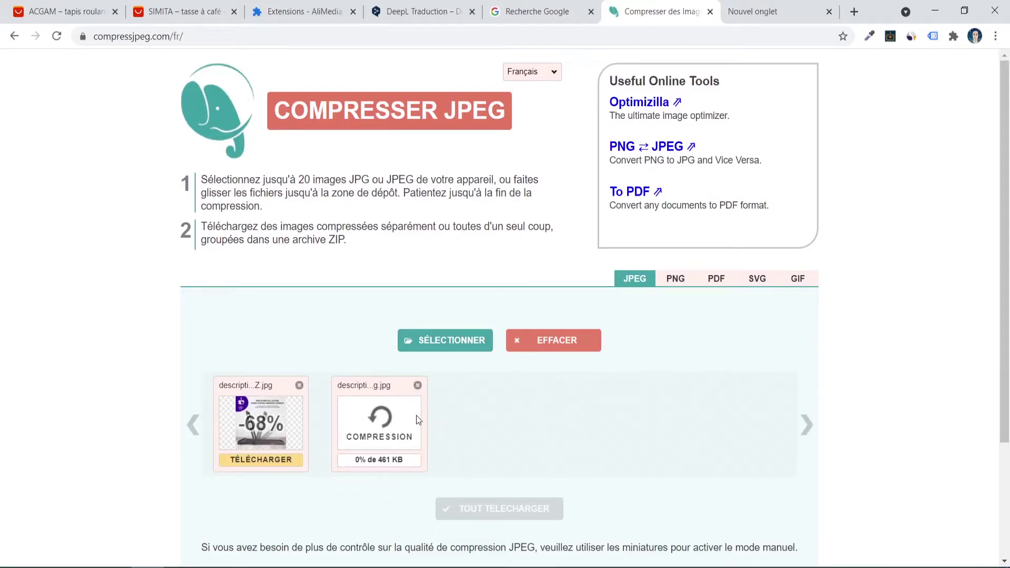
View the exported "PAS D'INSTALLATION" image from the Téléchargements folder in Photos, and close it again.
{"action": "mouse_move", "coordinate": [252, 445]}
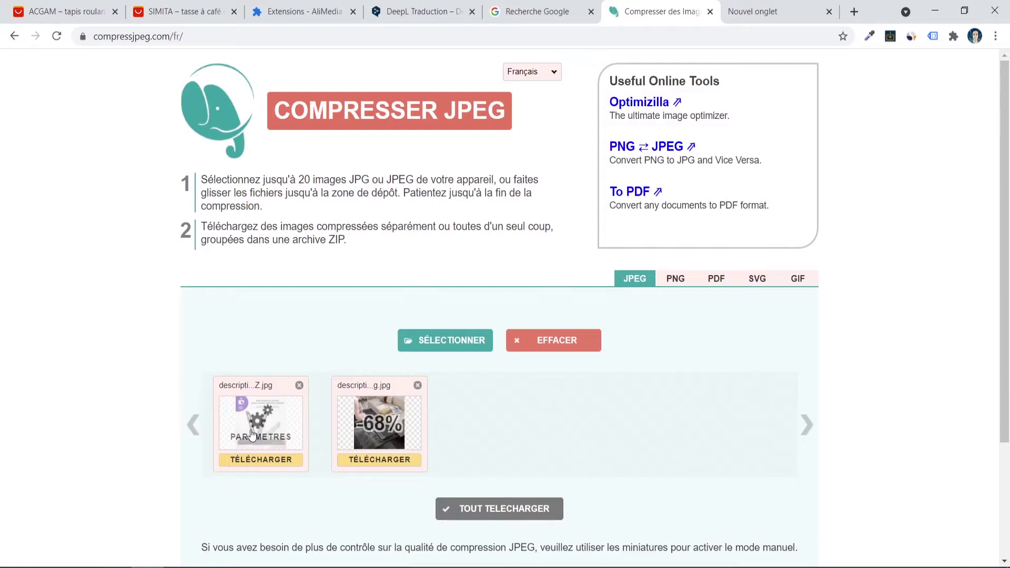
{"action": "mouse_move", "coordinate": [366, 433]}
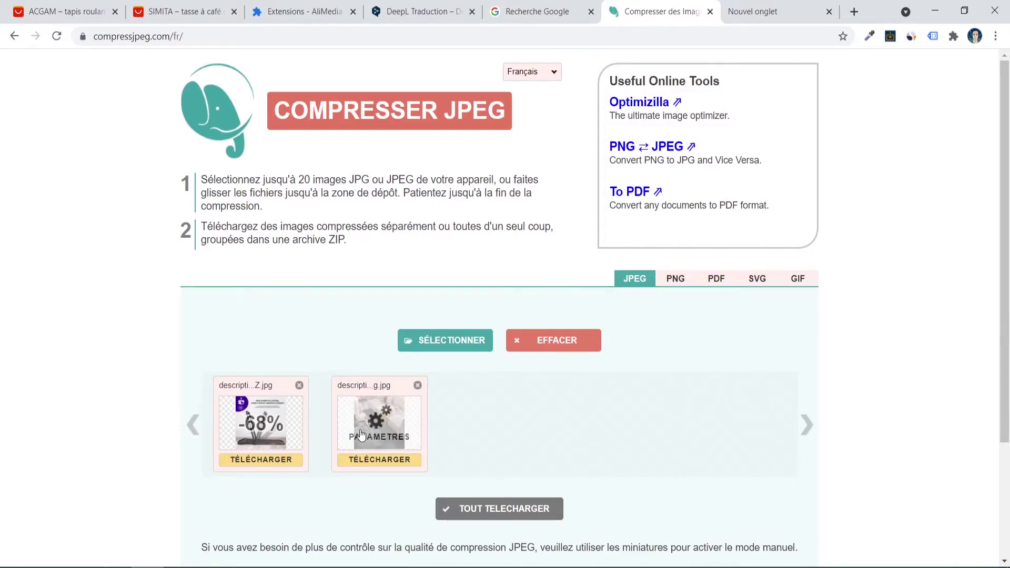
{"action": "left_click", "coordinate": [115, 567]}
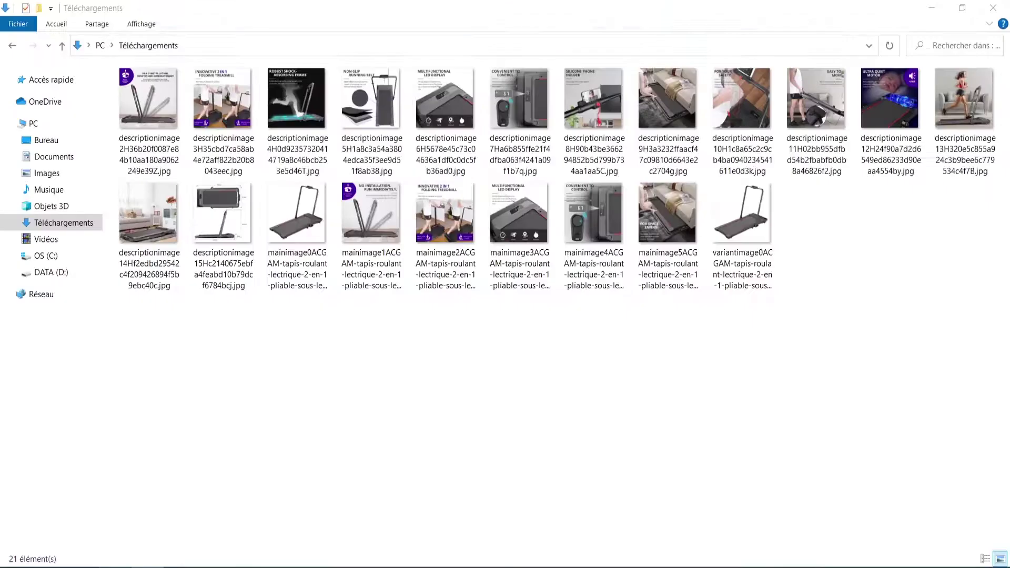
{"action": "left_click", "coordinate": [155, 90]}
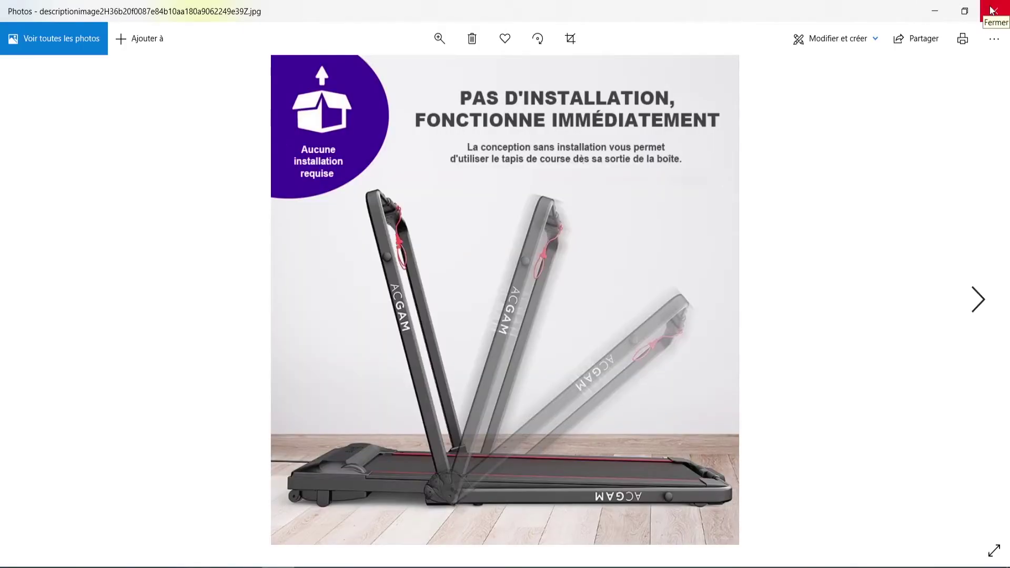
{"action": "left_click", "coordinate": [993, 10]}
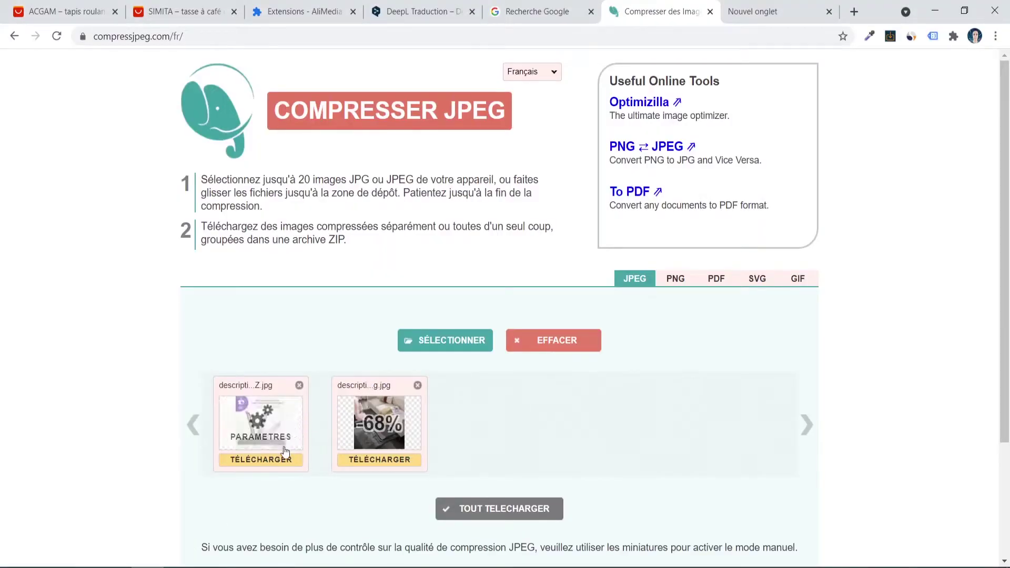
Download the compressed "PAS D'INSTALLATION" image from compressjpeg.com and check the -min.jpg file's size in the Téléchargements folder.
{"action": "left_click", "coordinate": [277, 462]}
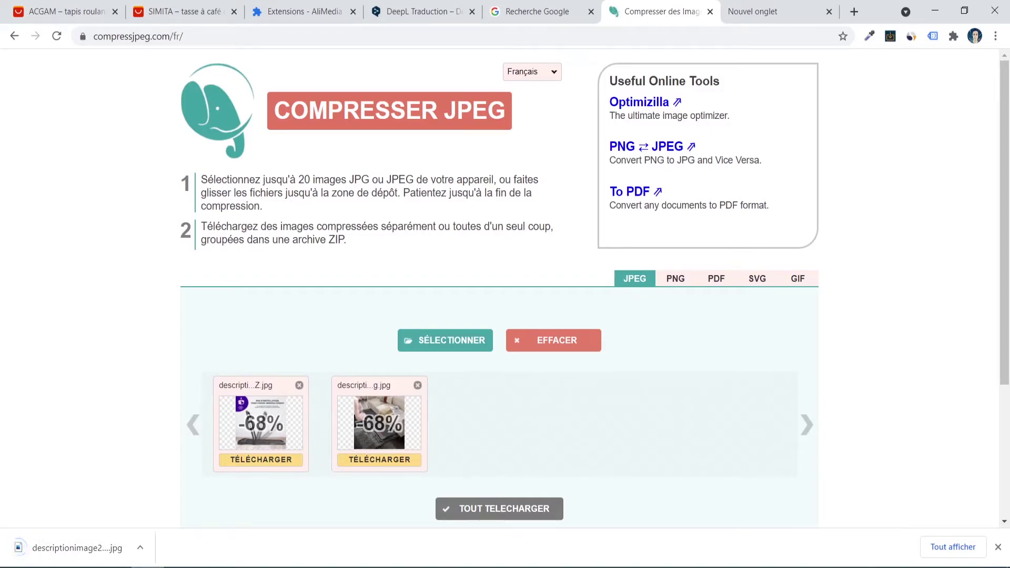
{"action": "key", "text": "alt+Tab"}
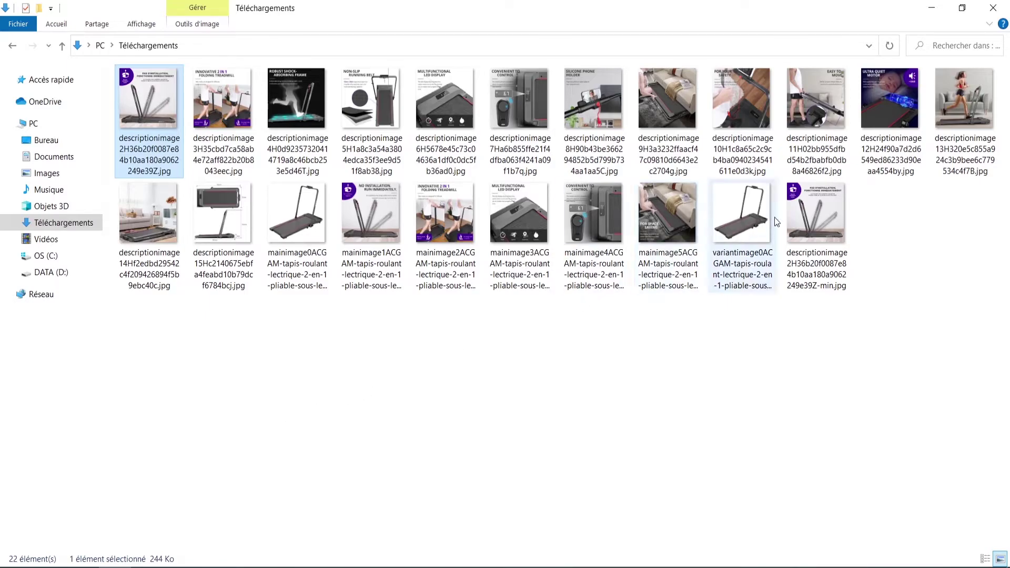
{"action": "mouse_move", "coordinate": [801, 213]}
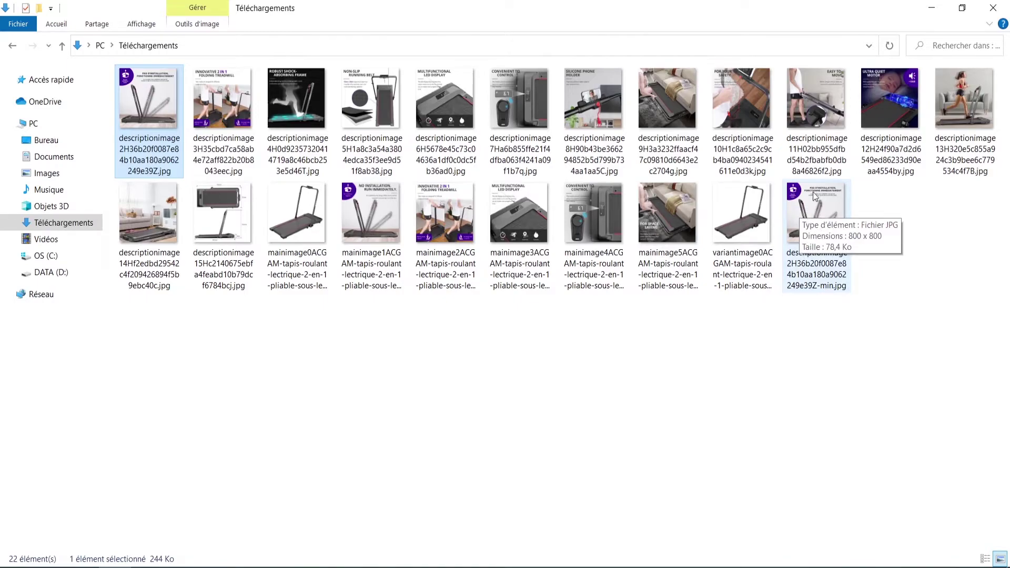
{"action": "left_click", "coordinate": [813, 192]}
{"action": "mouse_move", "coordinate": [810, 204]}
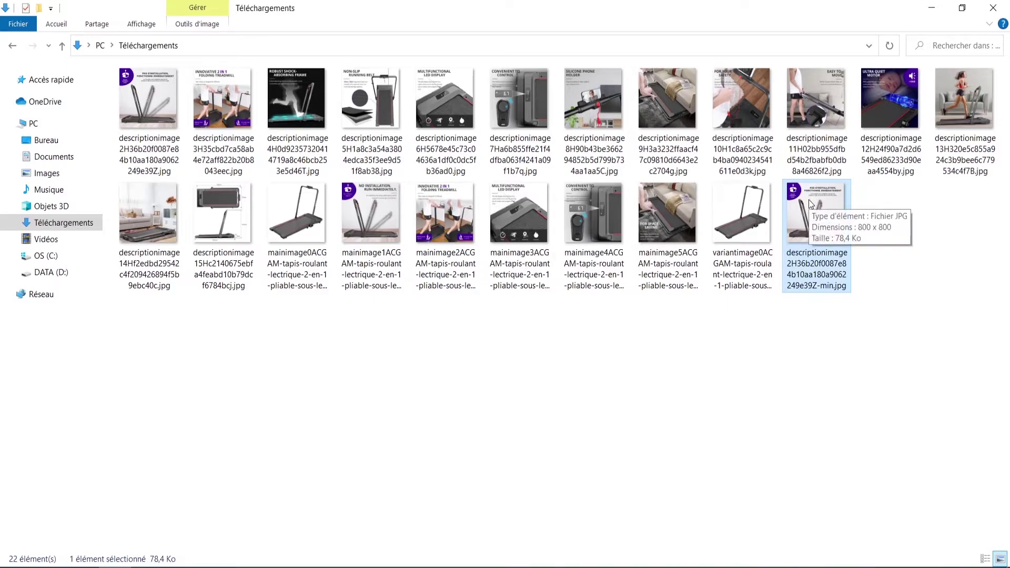
Compare the compressed and original "PAS D'INSTALLATION" images side by side in Photos, and close both images.
{"action": "double_click", "coordinate": [741, 250]}
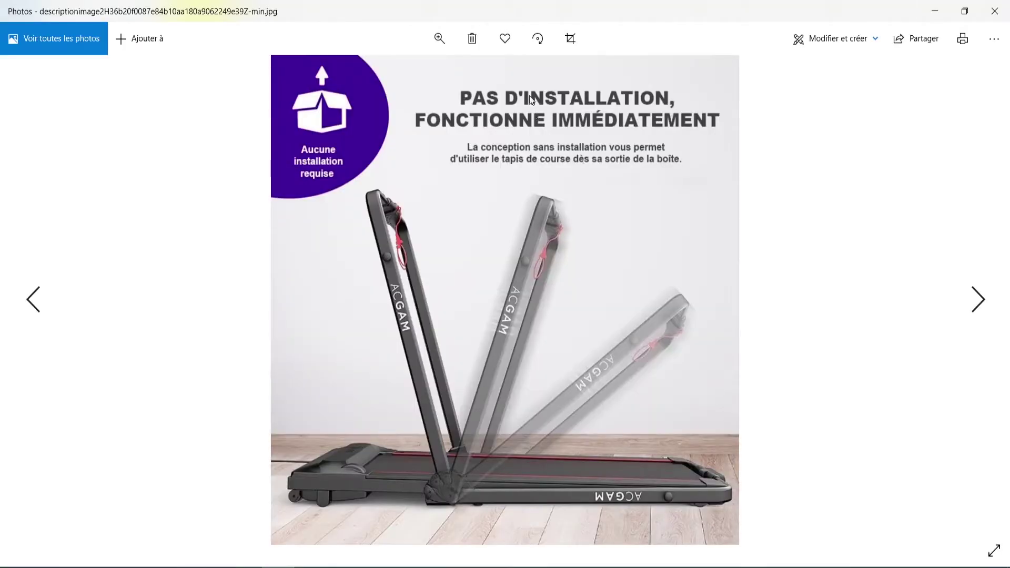
{"action": "left_click_drag", "start_coordinate": [485, 12], "coordinate": [1008, 85]}
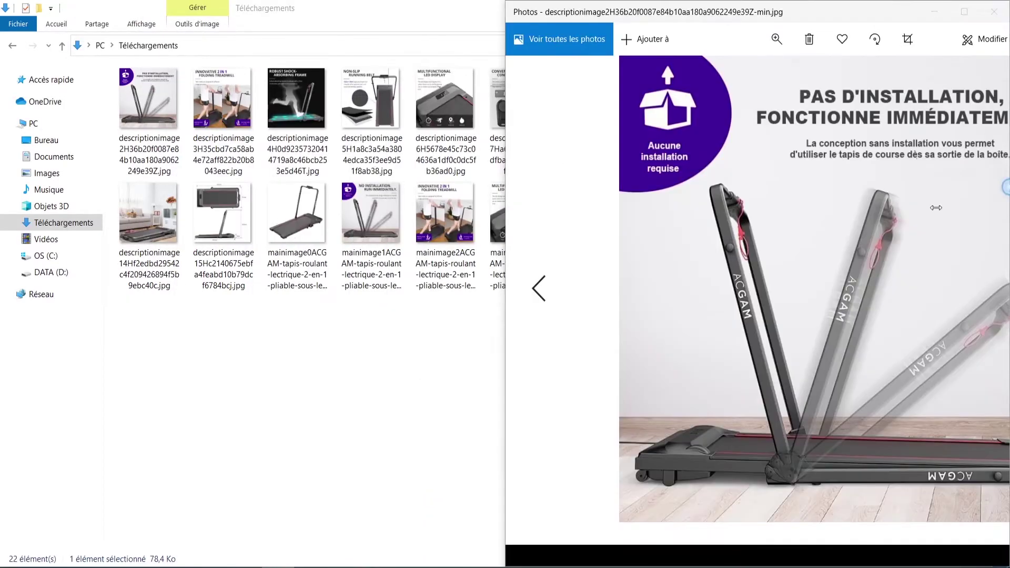
{"action": "left_click", "coordinate": [149, 107]}
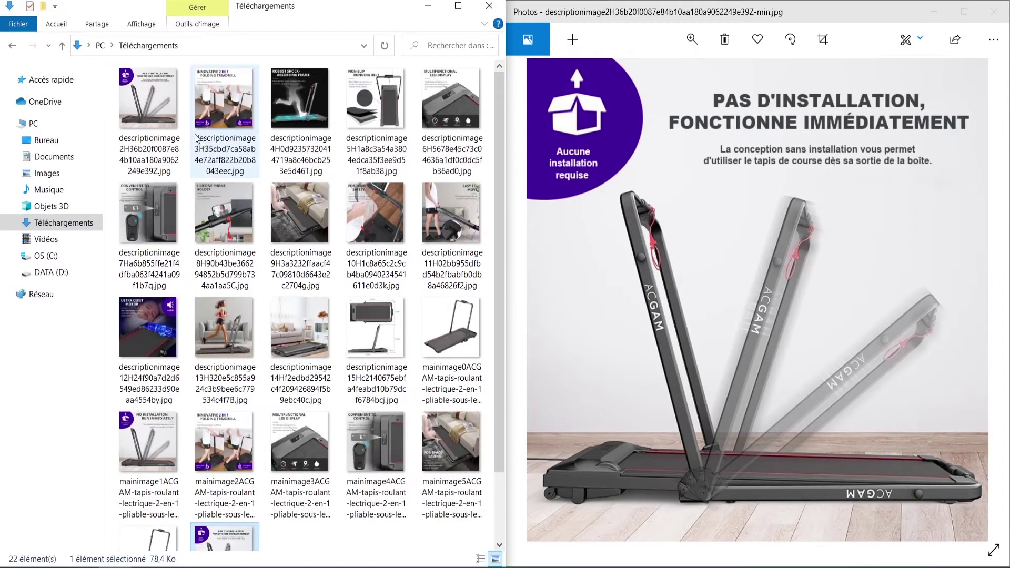
{"action": "left_click", "coordinate": [149, 104]}
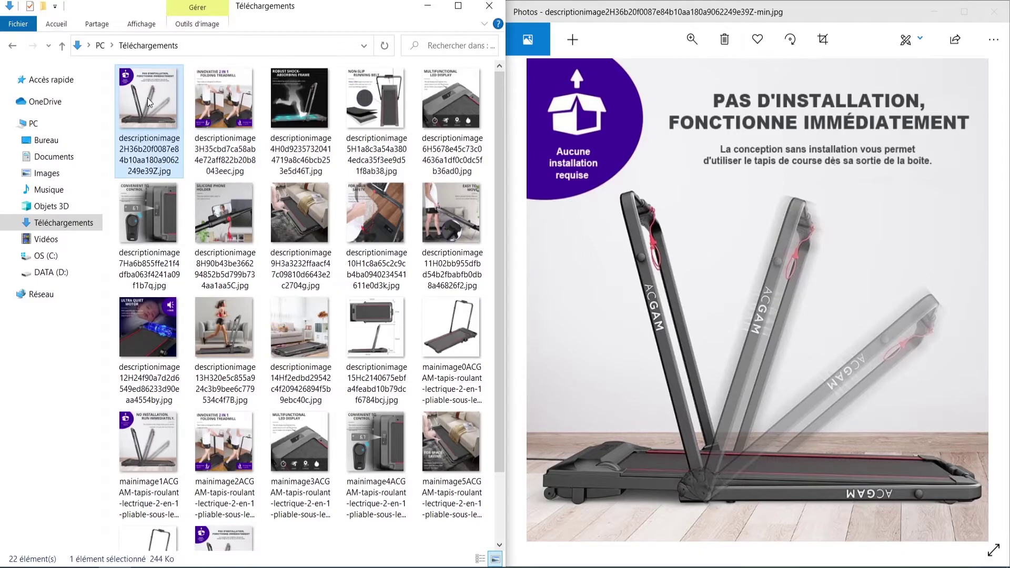
{"action": "double_click", "coordinate": [148, 100]}
{"action": "left_click_drag", "start_coordinate": [511, 5], "coordinate": [1, 132]}
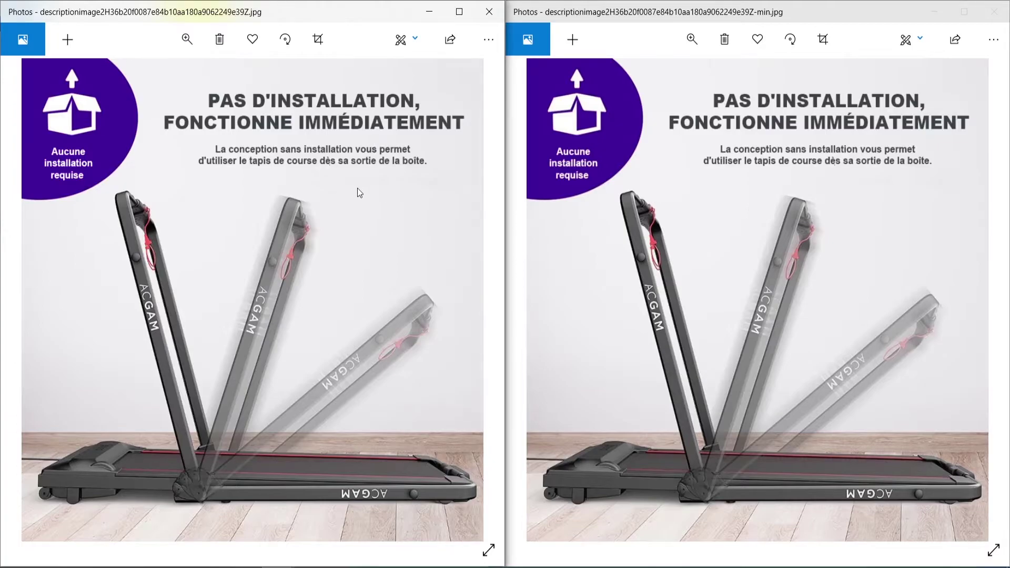
{"action": "left_click", "coordinate": [665, 184]}
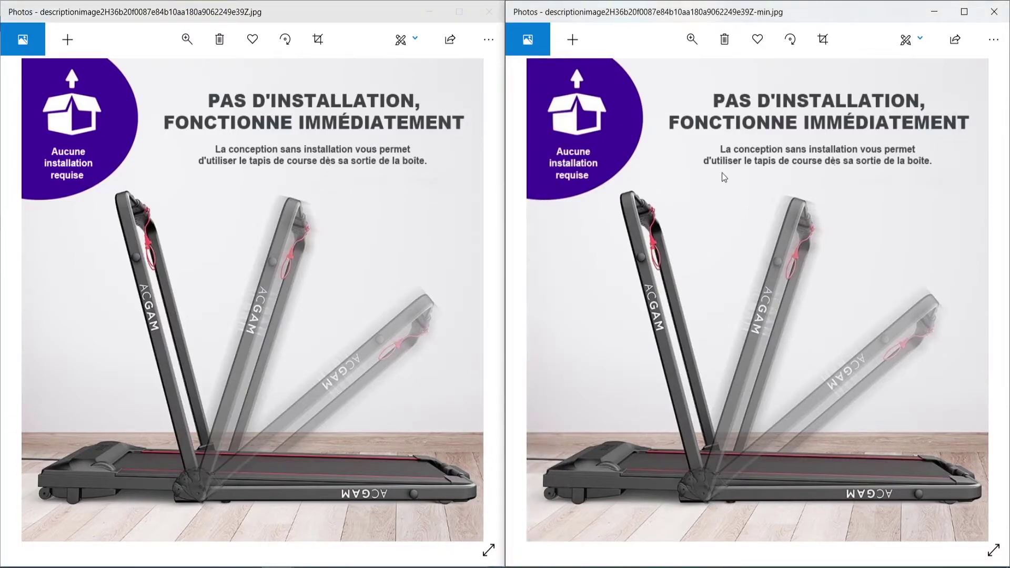
{"action": "left_click", "coordinate": [271, 159]}
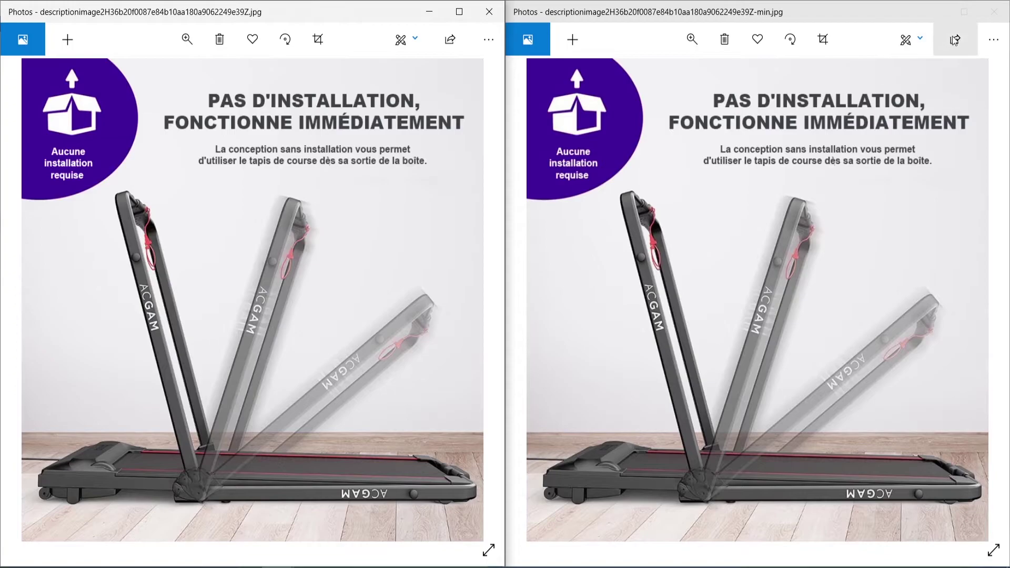
{"action": "left_click", "coordinate": [983, 12]}
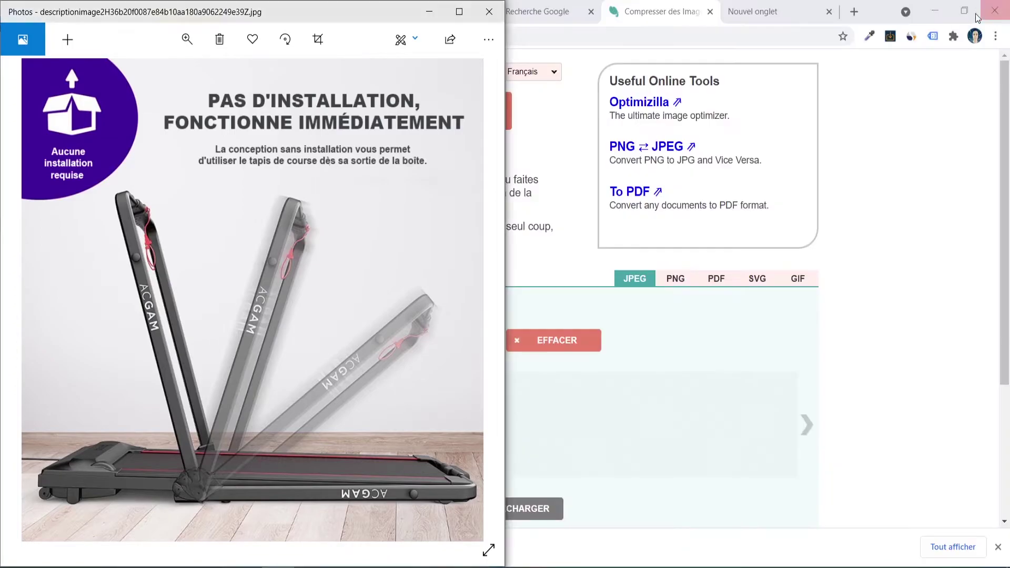
{"action": "left_click", "coordinate": [490, 14]}
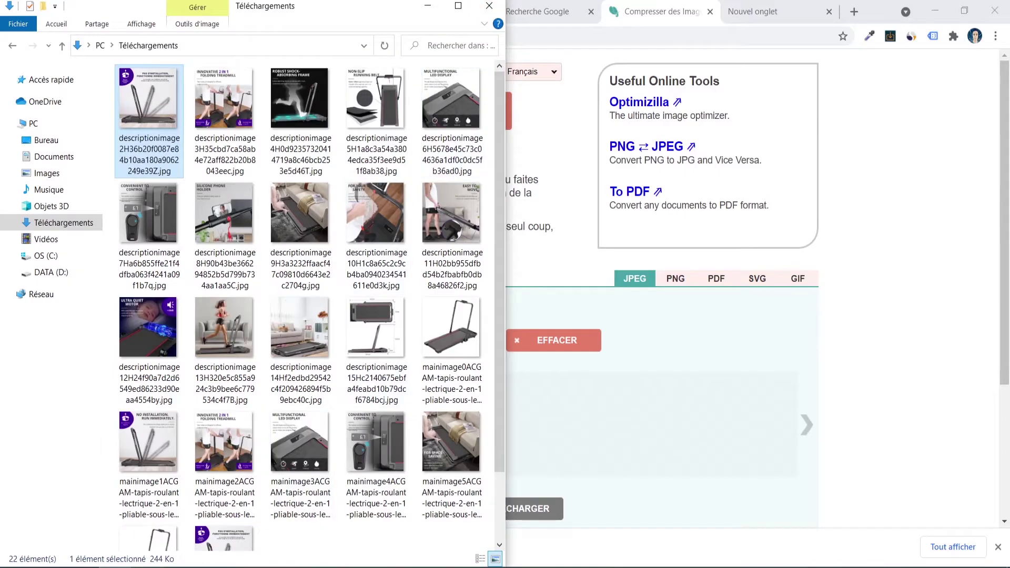
Return to compressjpeg.com in the browser and clear both uploaded images from the compression queue.
{"action": "left_click", "coordinate": [564, 305]}
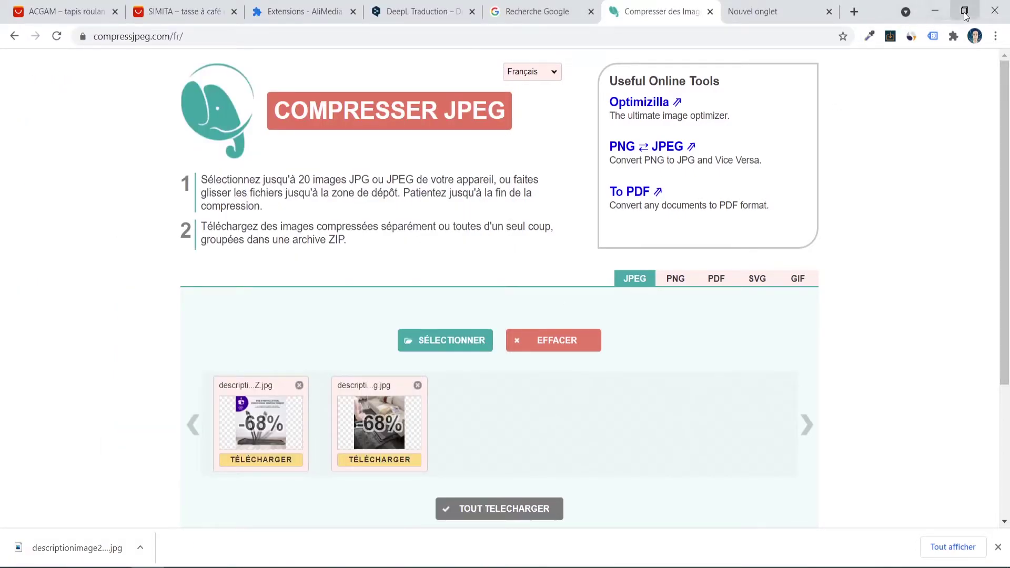
{"action": "key", "text": "alt+Tab"}
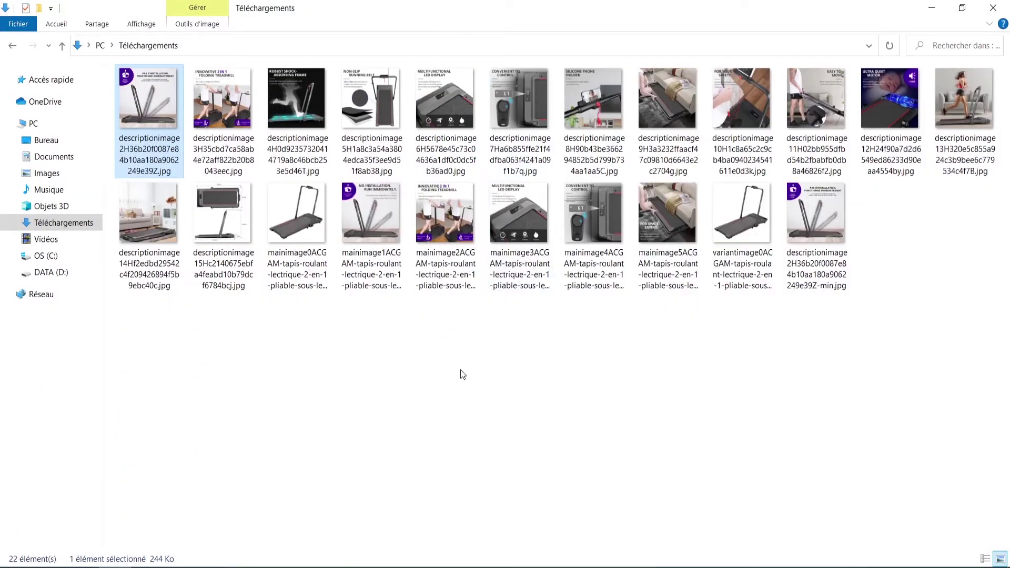
{"action": "left_click", "coordinate": [453, 374]}
{"action": "key", "text": "alt+Tab"}
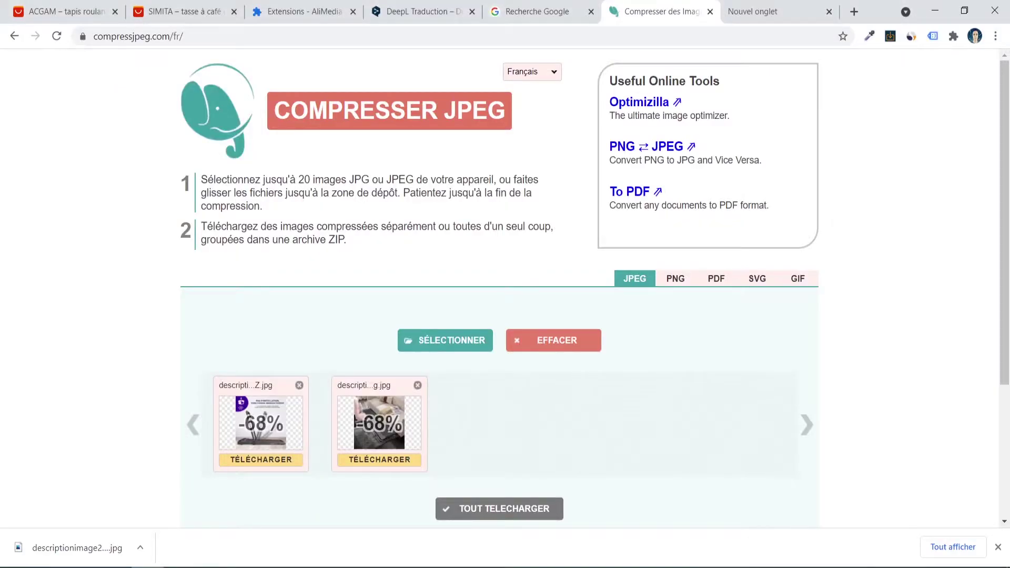
{"action": "left_click", "coordinate": [523, 340]}
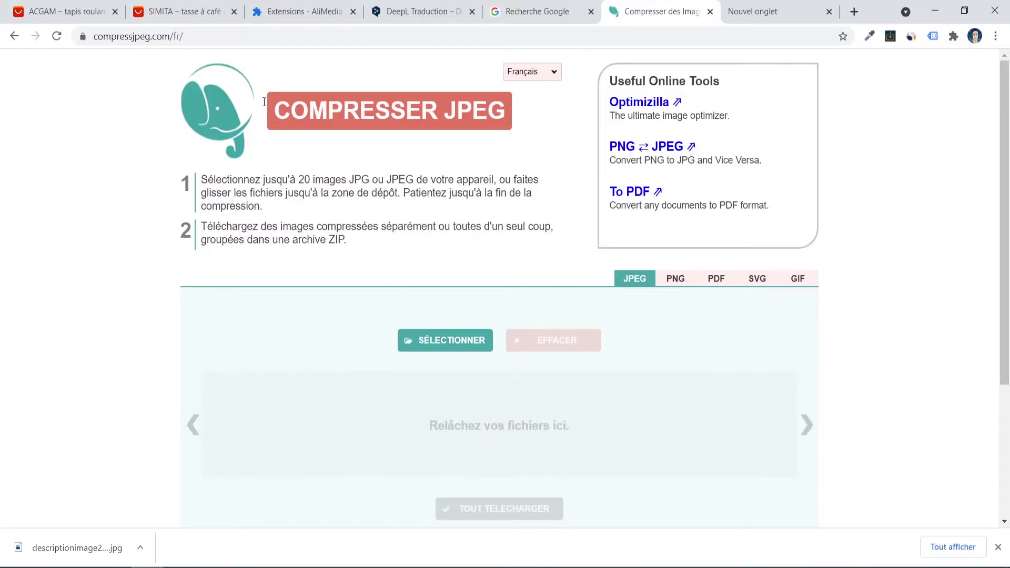
Switch to the SIMITA travel mug's AliExpress page and look through its product description images.
{"action": "left_click", "coordinate": [190, 15]}
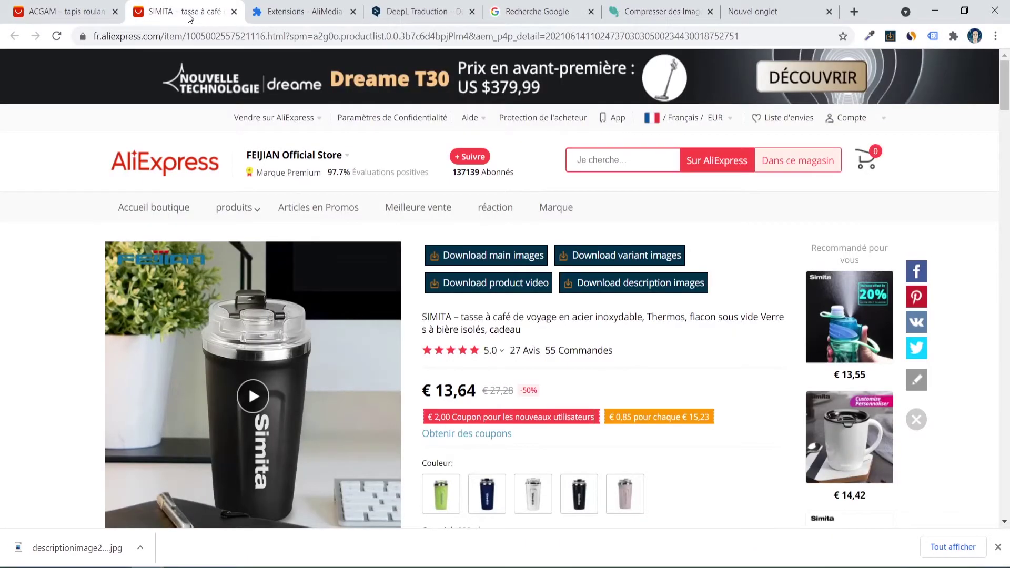
{"action": "scroll", "coordinate": [154, 200], "scroll_direction": "down", "scroll_amount": 8}
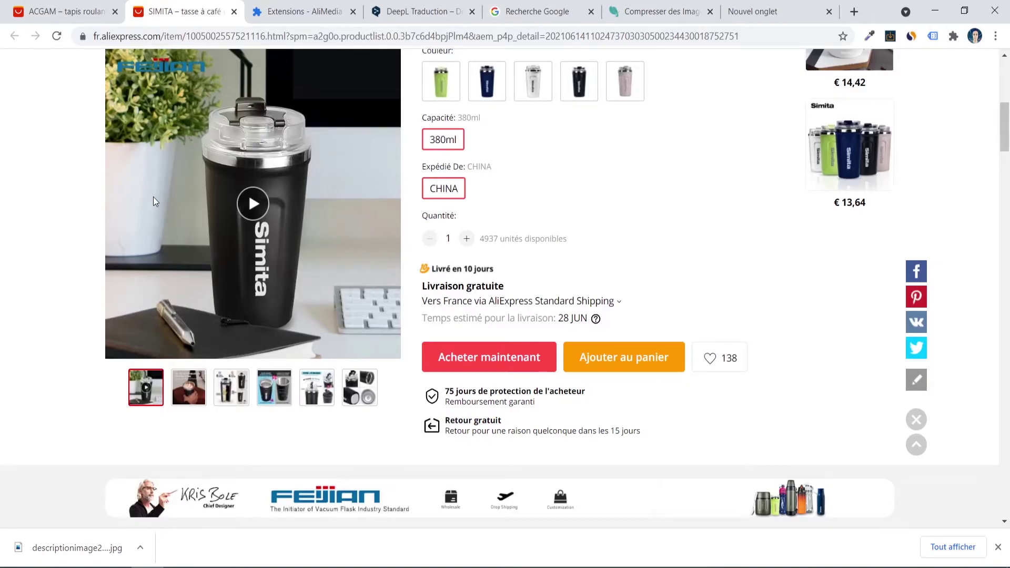
{"action": "scroll", "coordinate": [339, 234], "scroll_direction": "down", "scroll_amount": 10}
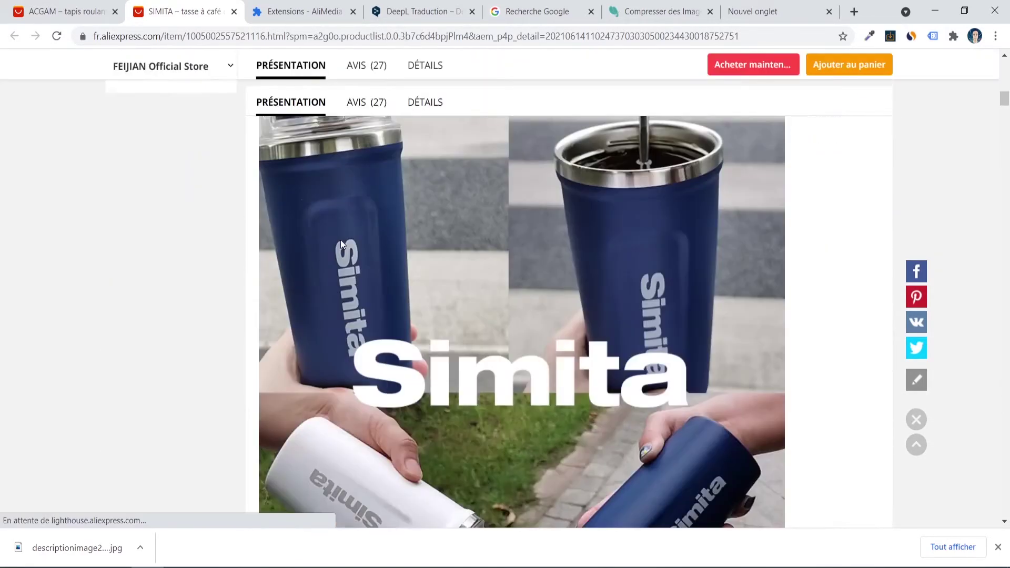
{"action": "scroll", "coordinate": [340, 239], "scroll_direction": "down", "scroll_amount": 20}
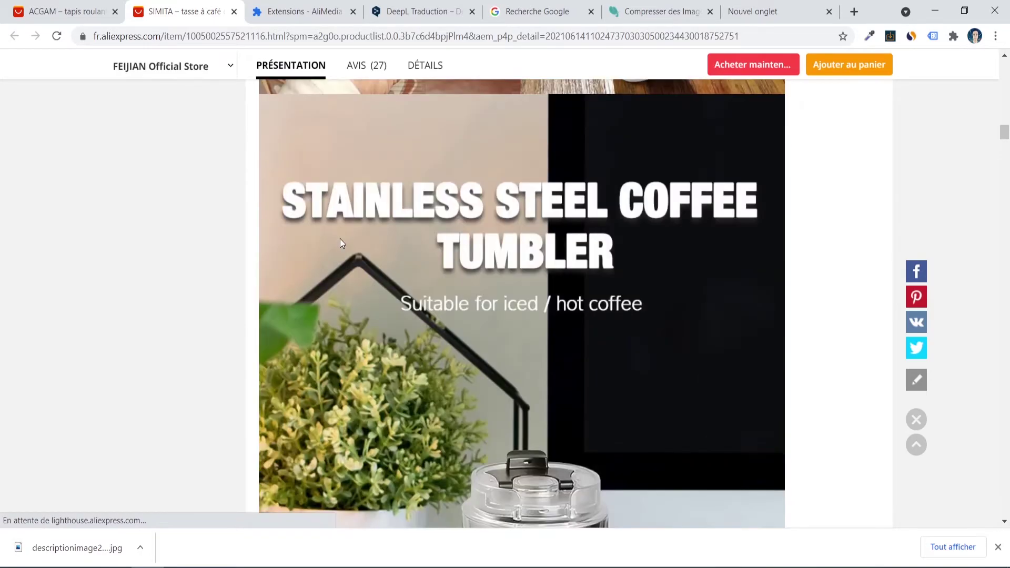
{"action": "scroll", "coordinate": [339, 238], "scroll_direction": "down", "scroll_amount": 5}
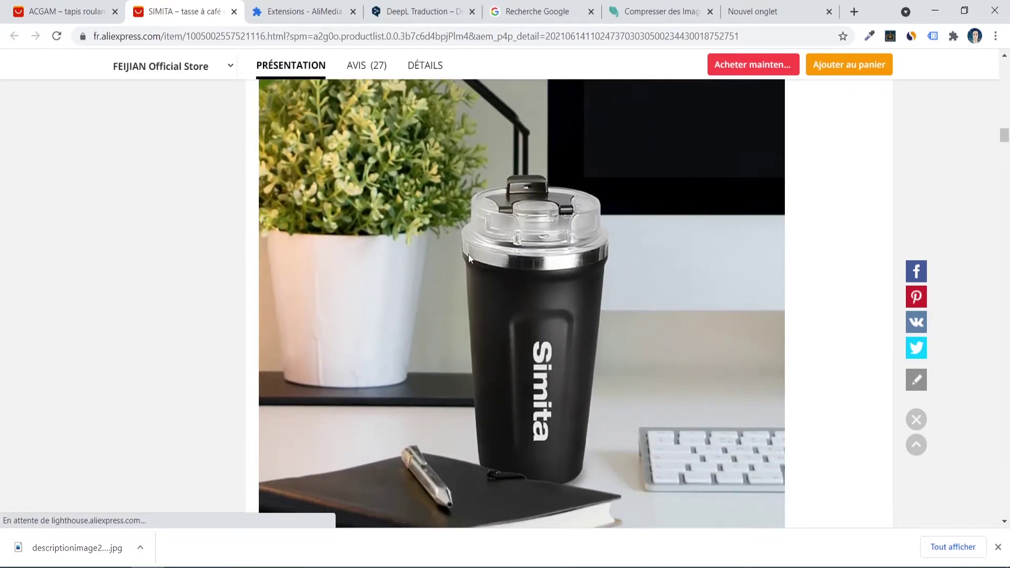
{"action": "scroll", "coordinate": [470, 263], "scroll_direction": "up", "scroll_amount": 10}
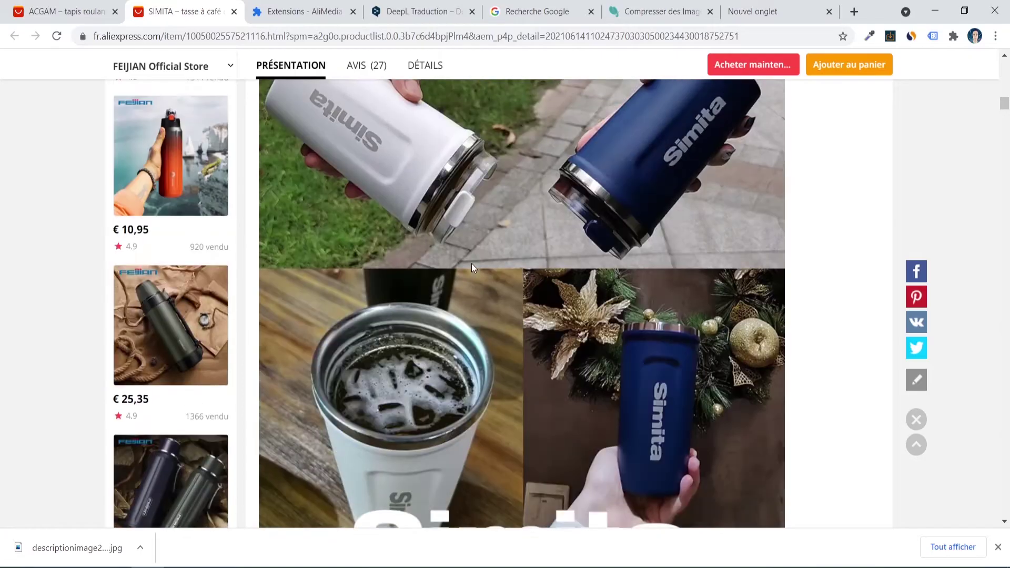
{"action": "scroll", "coordinate": [471, 263], "scroll_direction": "up", "scroll_amount": 15}
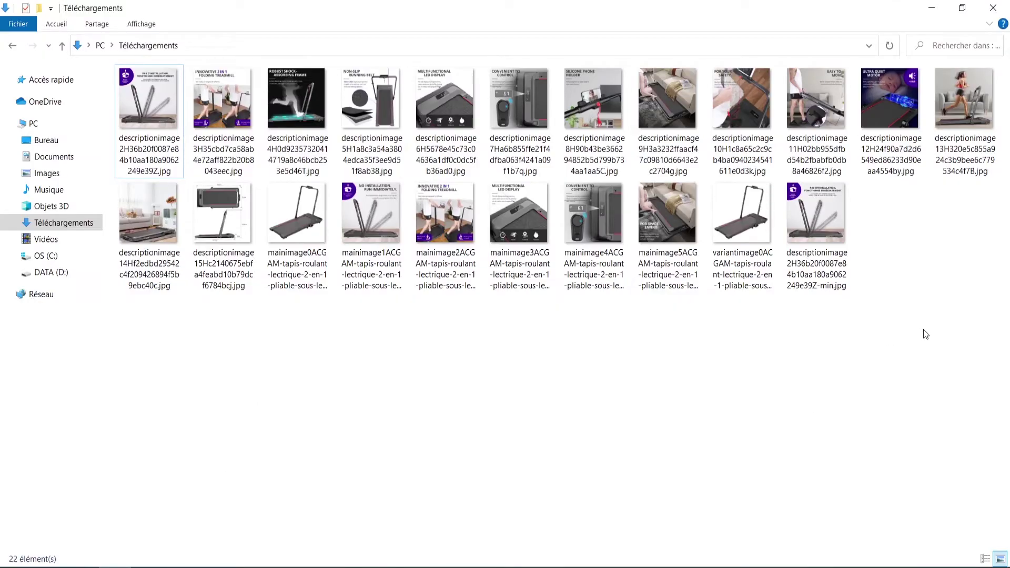
Permanently delete all the treadmill images from the Téléchargements folder.
{"action": "left_click_drag", "start_coordinate": [923, 329], "coordinate": [131, 85]}
{"action": "key", "text": "shift+Delete"}
{"action": "key", "text": "Return"}
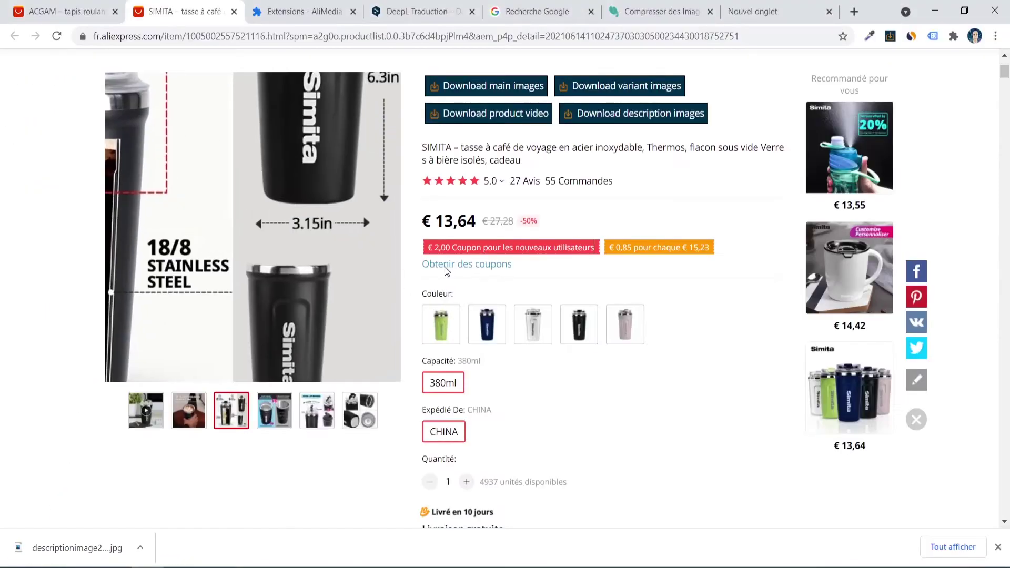
Load the SIMITA mug's full AliExpress product page and download its description images.
{"action": "scroll", "coordinate": [528, 195], "scroll_direction": "up", "scroll_amount": 3}
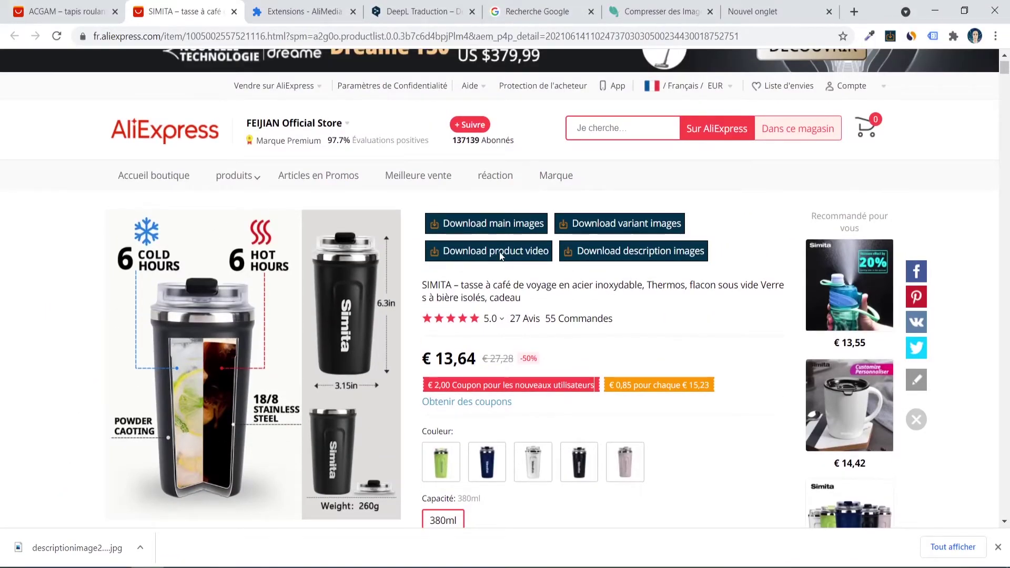
{"action": "scroll", "coordinate": [582, 252], "scroll_direction": "down", "scroll_amount": 15}
{"action": "scroll", "coordinate": [453, 393], "scroll_direction": "down", "scroll_amount": 20}
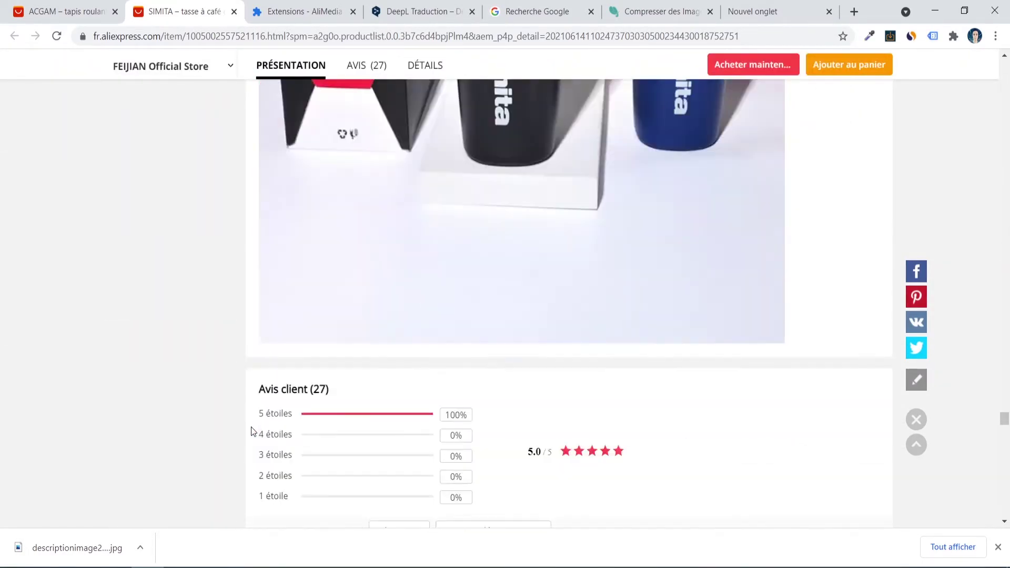
{"action": "scroll", "coordinate": [251, 427], "scroll_direction": "down", "scroll_amount": 15}
{"action": "scroll", "coordinate": [251, 427], "scroll_direction": "up", "scroll_amount": 20}
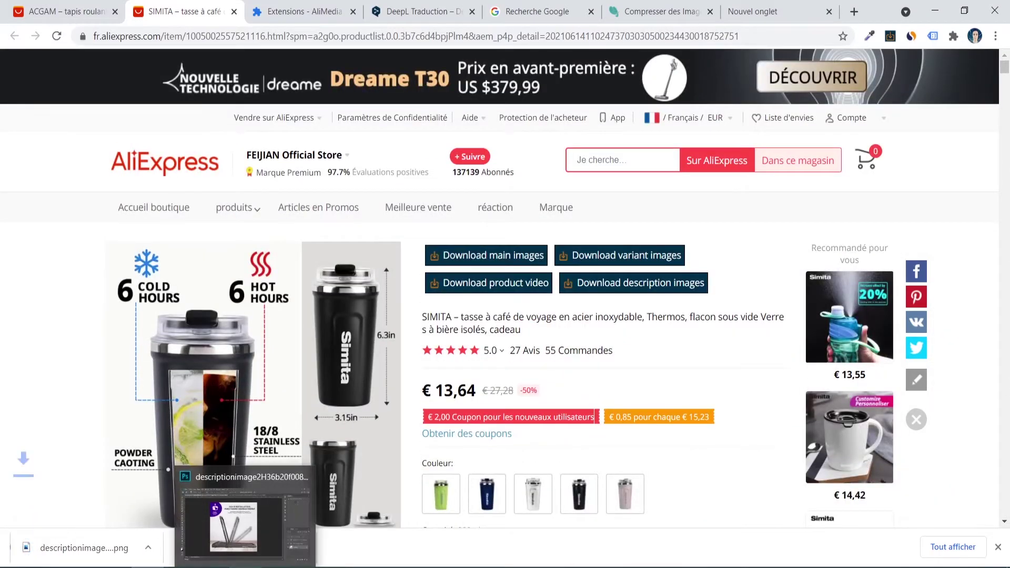
Switch to Photoshop and close both open treadmill images without saving the changes.
{"action": "left_click", "coordinate": [245, 526]}
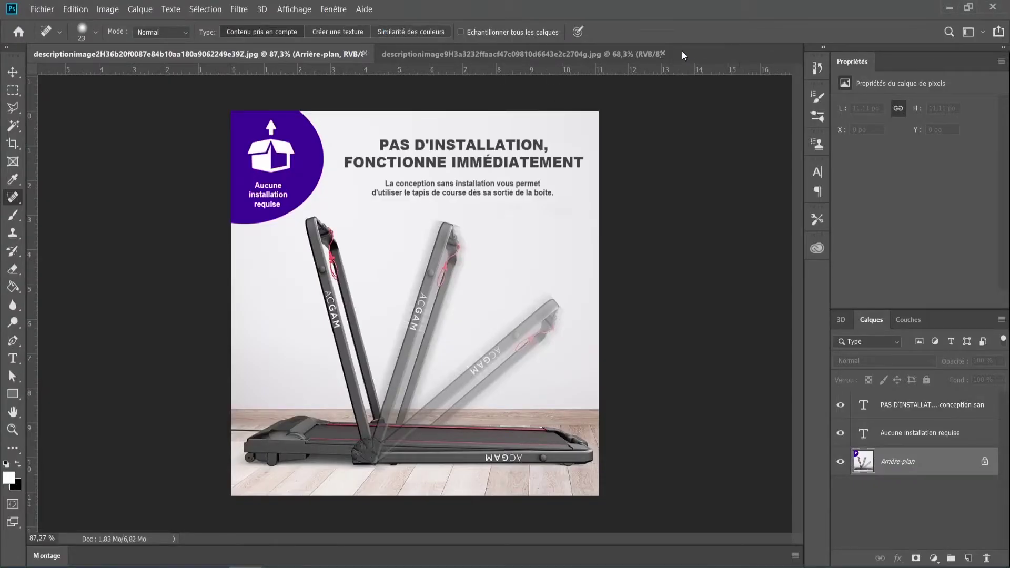
{"action": "left_click", "coordinate": [660, 53]}
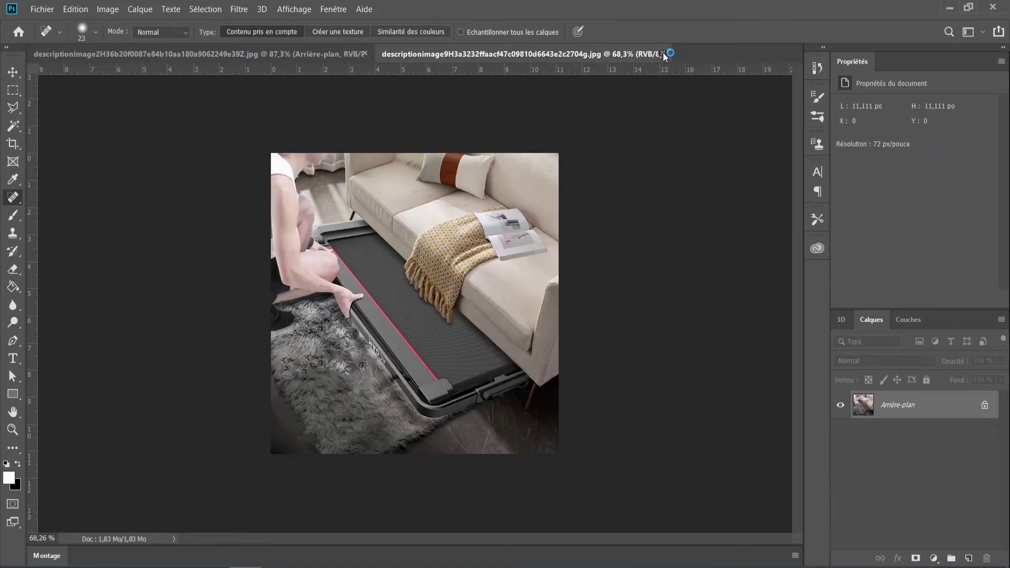
{"action": "left_click", "coordinate": [664, 54]}
{"action": "left_click", "coordinate": [559, 226]}
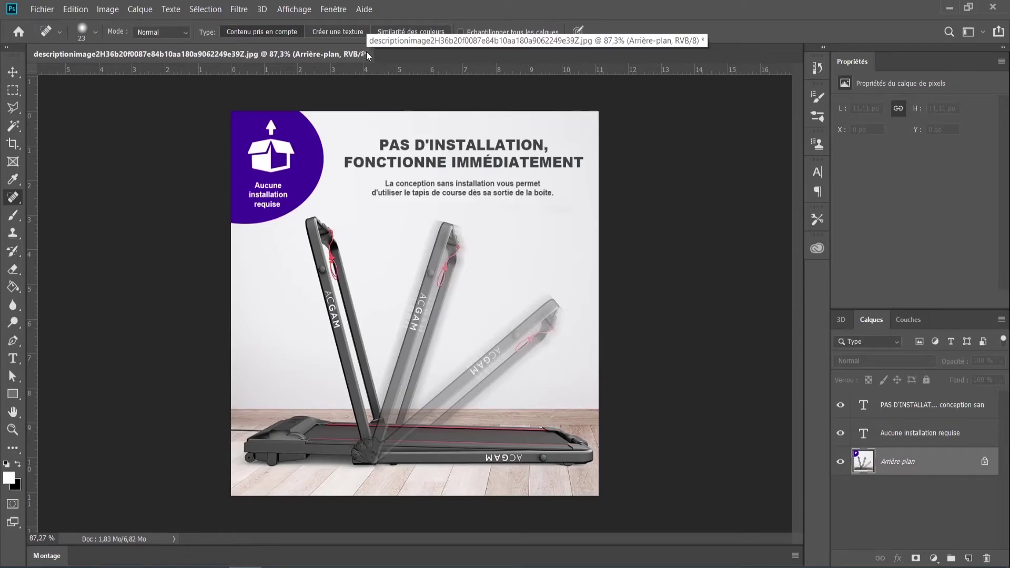
{"action": "left_click", "coordinate": [367, 54]}
{"action": "left_click", "coordinate": [558, 227]}
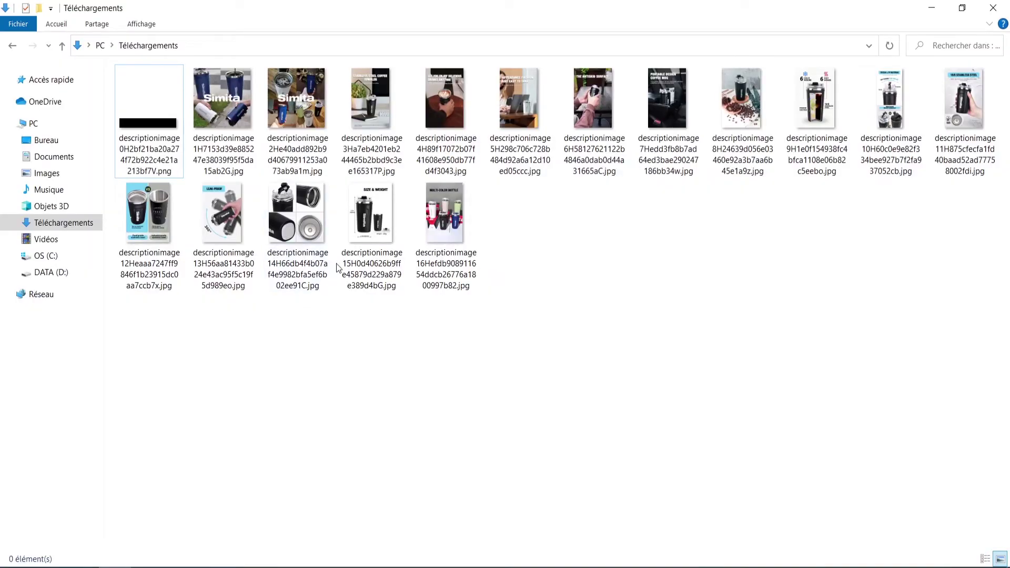
View the downloaded "STAINLESS STEEL COFFEE TUMBLER" image from Téléchargements at full window size in Photos, and close it.
{"action": "double_click", "coordinate": [380, 112]}
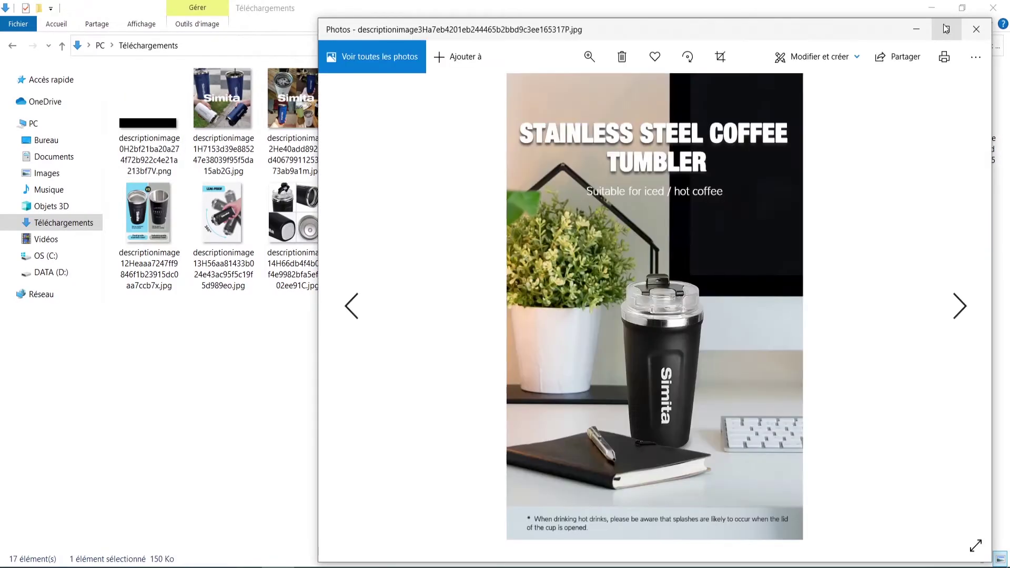
{"action": "left_click", "coordinate": [947, 29]}
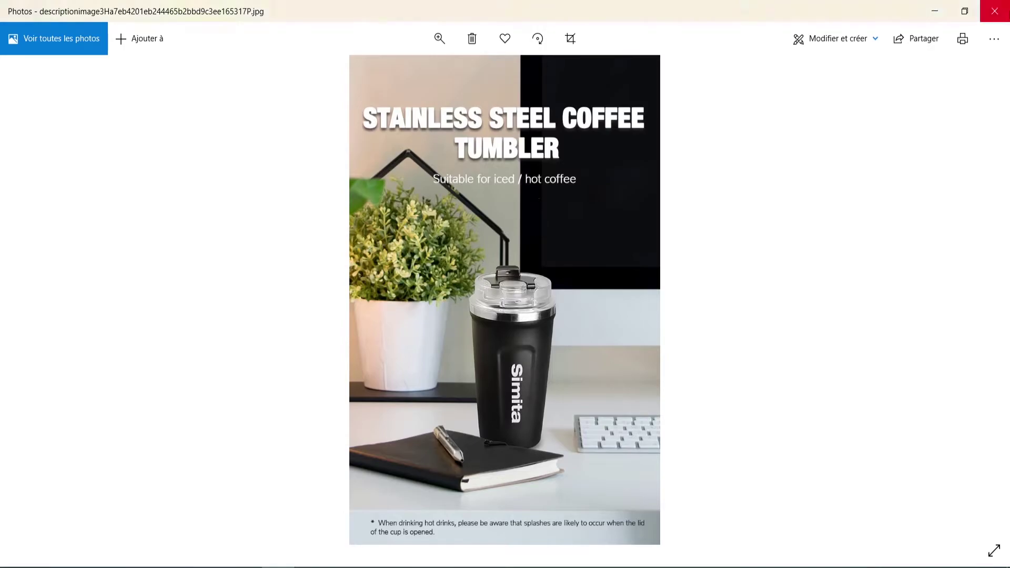
{"action": "left_click", "coordinate": [998, 14]}
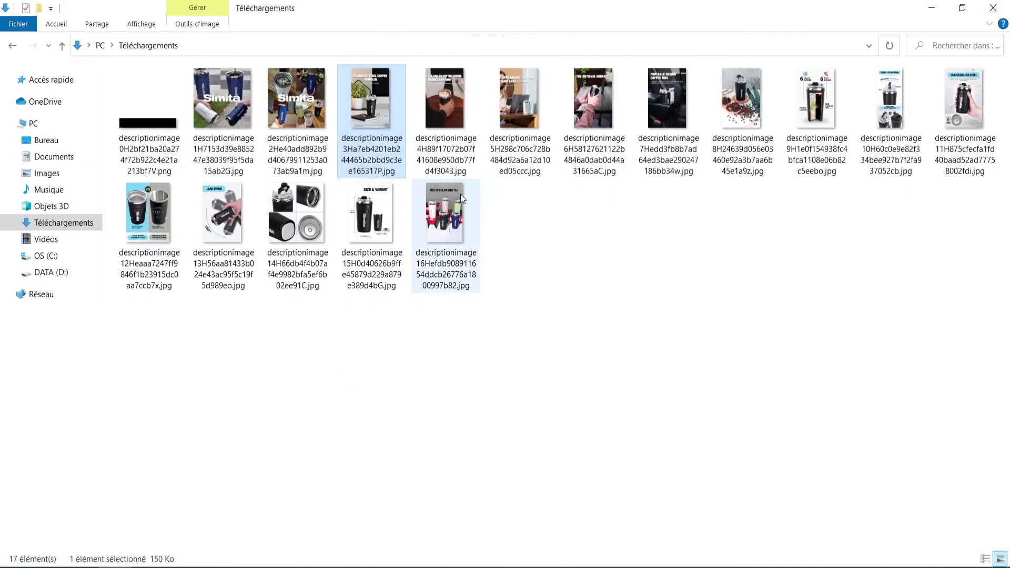
Open the file properties of the "STAINLESS STEEL COFFEE TUMBLER" image and check its pixel dimensions in the details.
{"action": "right_click", "coordinate": [383, 158]}
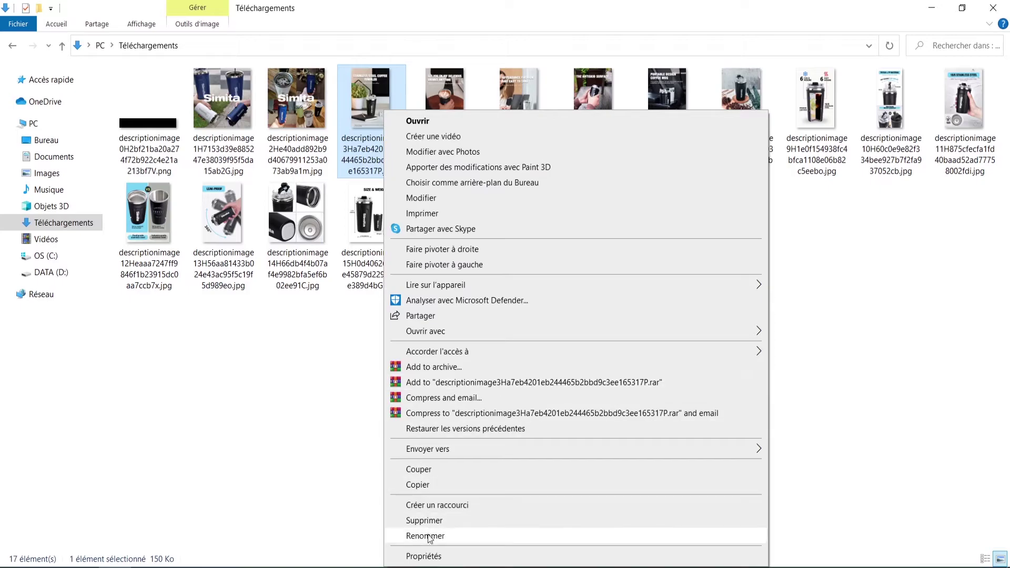
{"action": "left_click", "coordinate": [411, 557]}
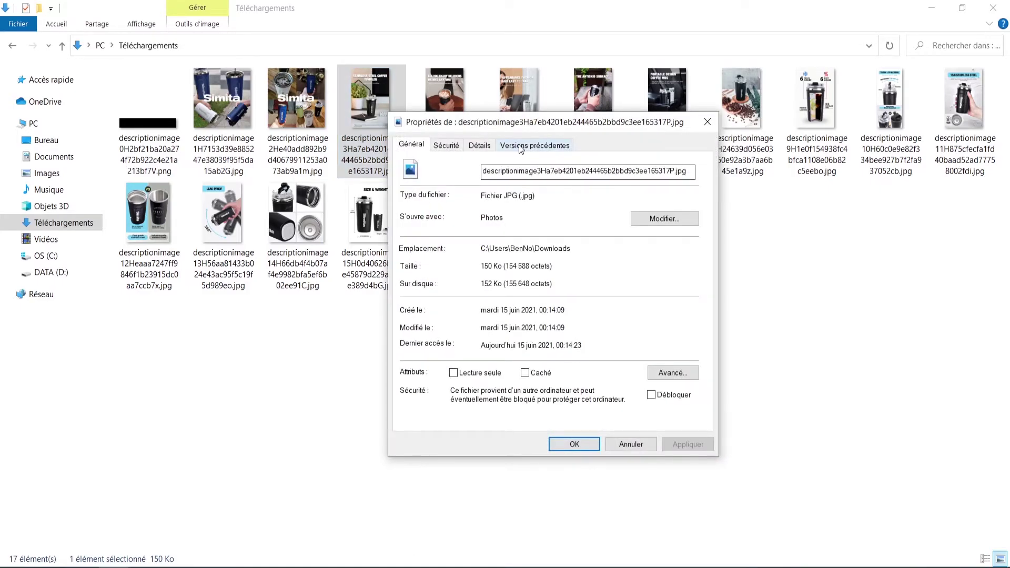
{"action": "left_click", "coordinate": [533, 148]}
{"action": "left_click", "coordinate": [486, 150]}
{"action": "scroll", "coordinate": [514, 275], "scroll_direction": "down", "scroll_amount": 2}
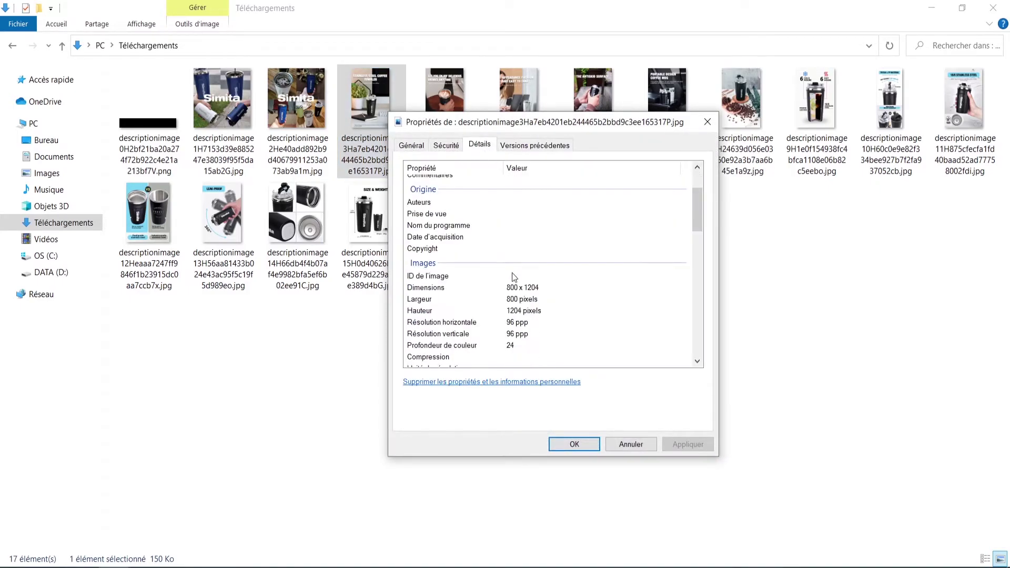
{"action": "left_click", "coordinate": [510, 288]}
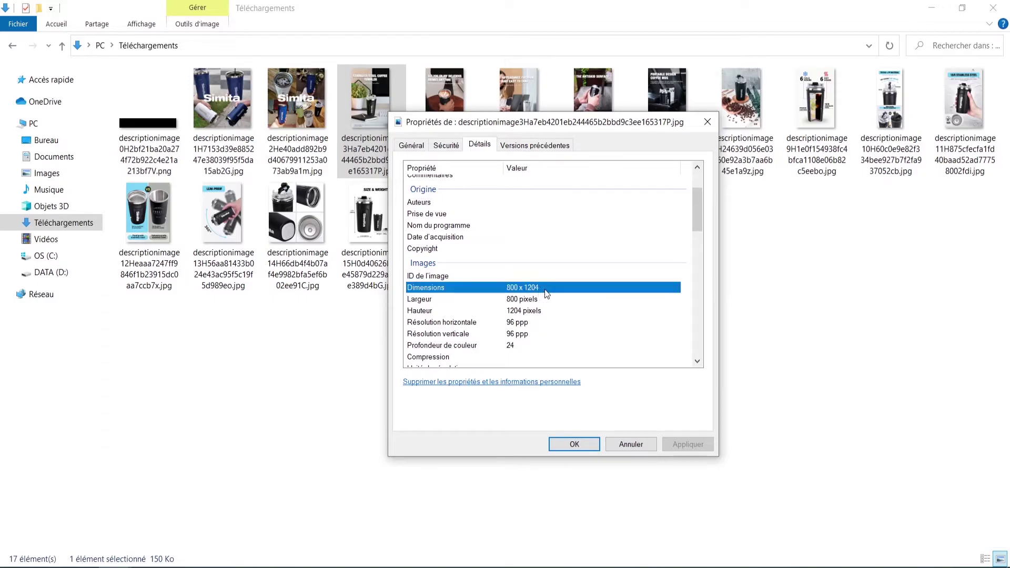
Close the file properties, open the "STAINLESS STEEL COFFEE TUMBLER" and coffee-bean mug images together in Photoshop, and display the tumbler image.
{"action": "left_click", "coordinate": [708, 122]}
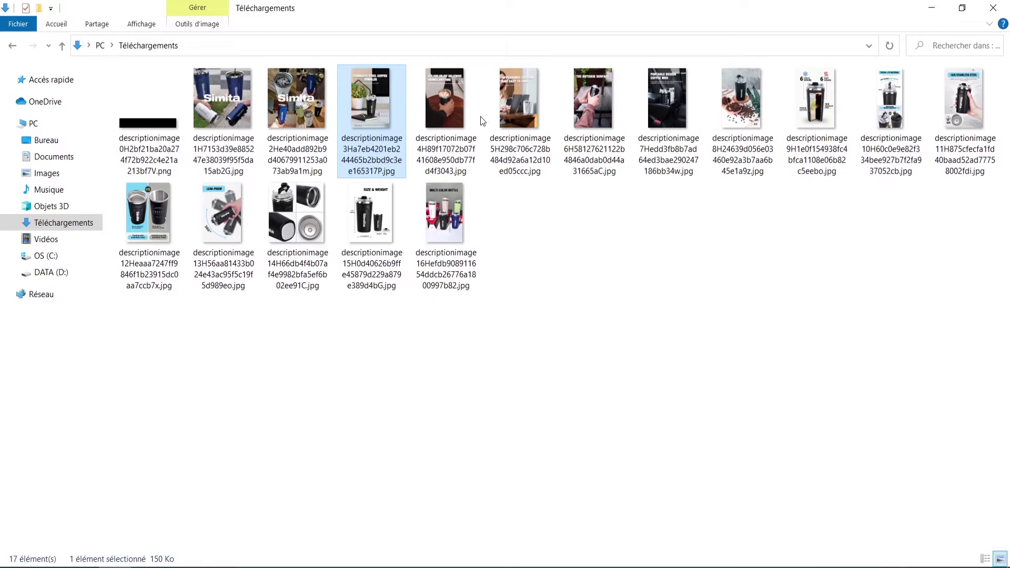
{"action": "left_click", "coordinate": [424, 105], "text": "ctrl"}
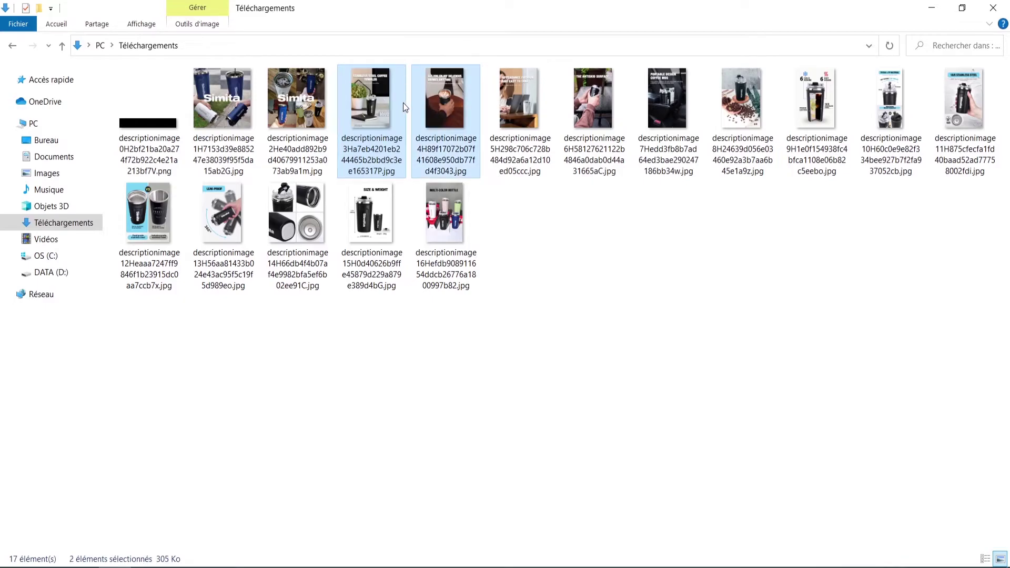
{"action": "left_click", "coordinate": [371, 100]}
{"action": "left_click", "coordinate": [741, 103], "text": "ctrl"}
{"action": "left_click_drag", "start_coordinate": [371, 105], "coordinate": [352, 147]}
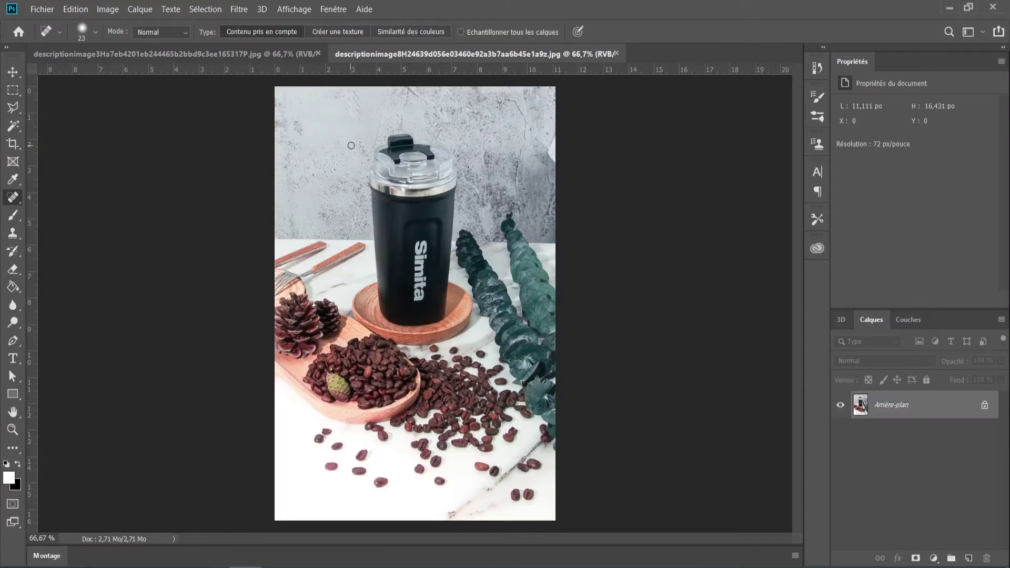
{"action": "left_click", "coordinate": [257, 50]}
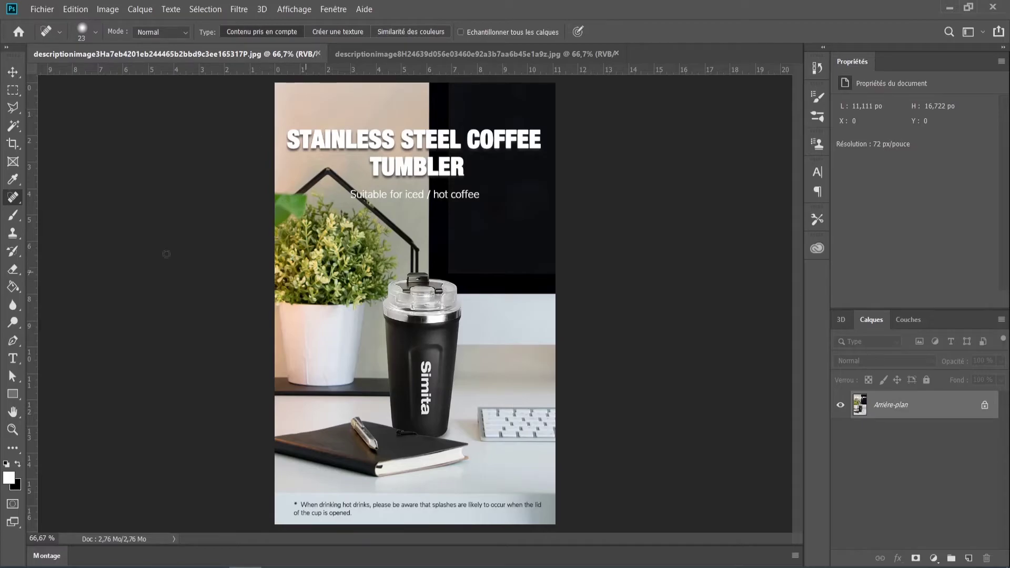
{"action": "left_click", "coordinate": [11, 143]}
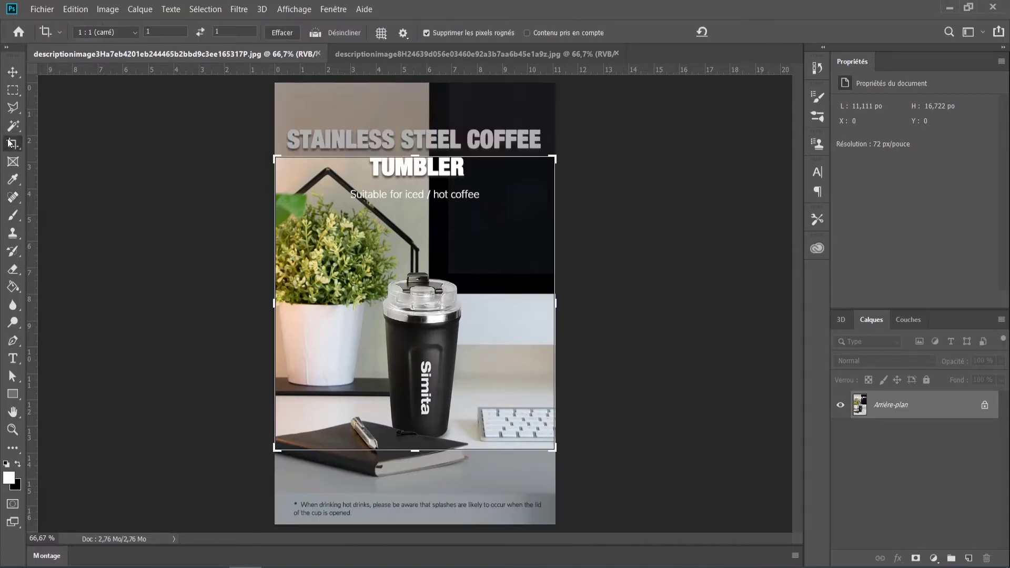
{"action": "key", "text": "Escape"}
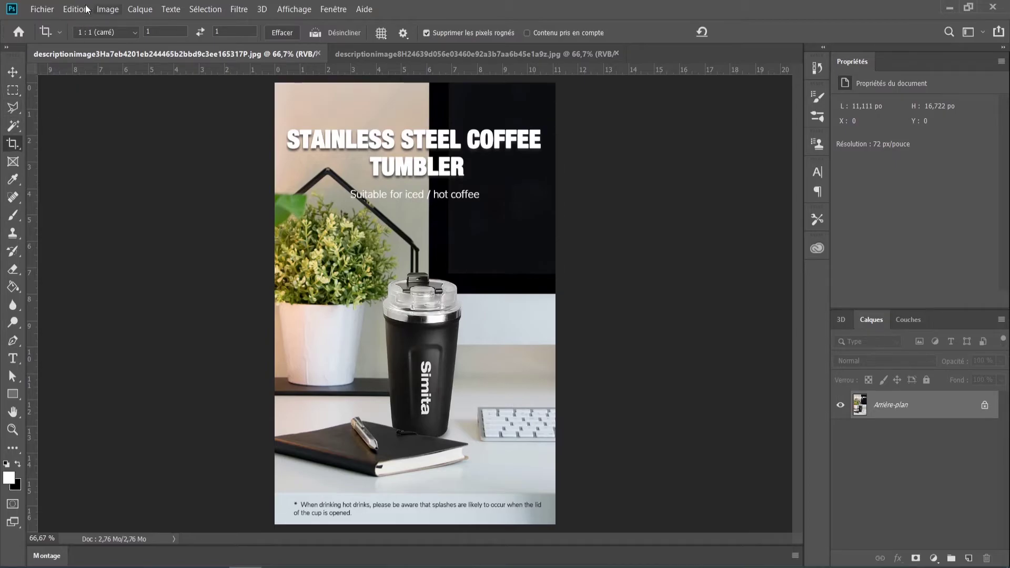
{"action": "left_click", "coordinate": [73, 9]}
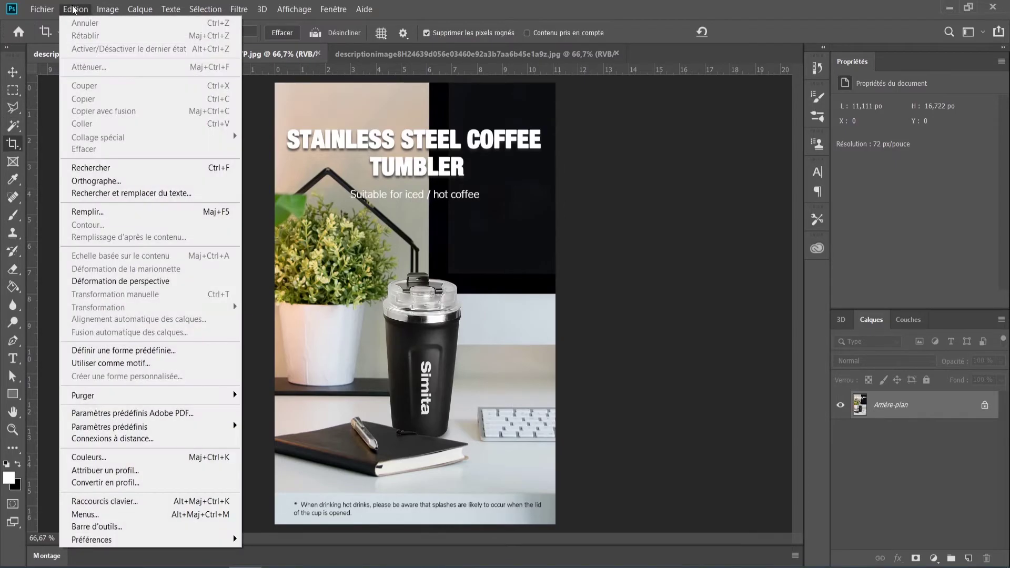
{"action": "mouse_move", "coordinate": [101, 10]}
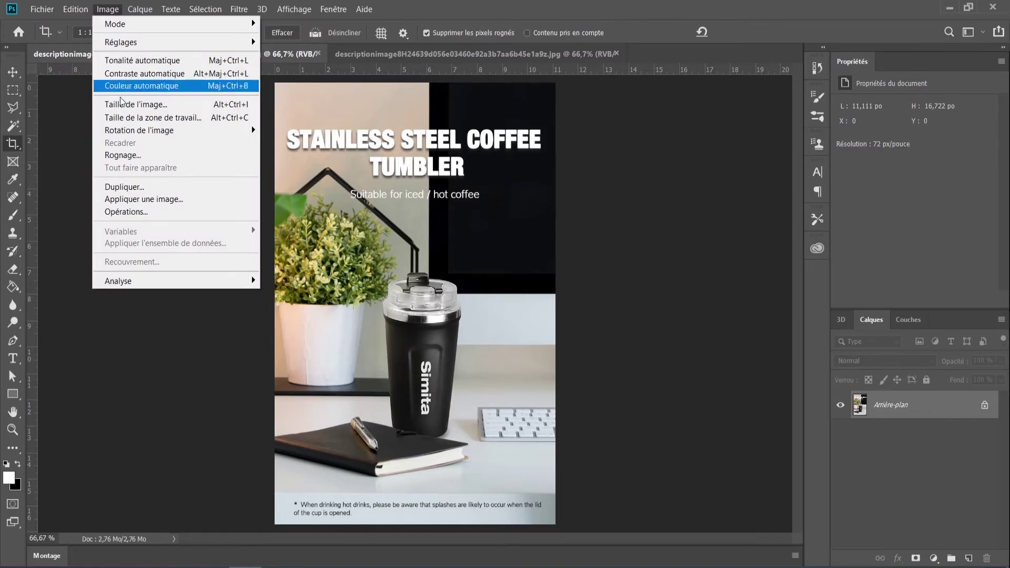
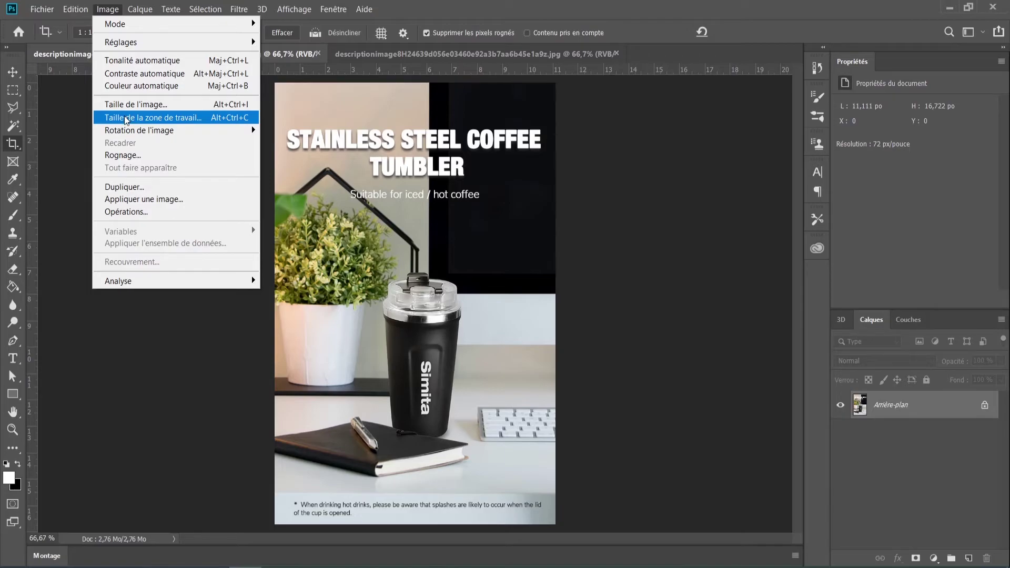
{"action": "left_click", "coordinate": [135, 106]}
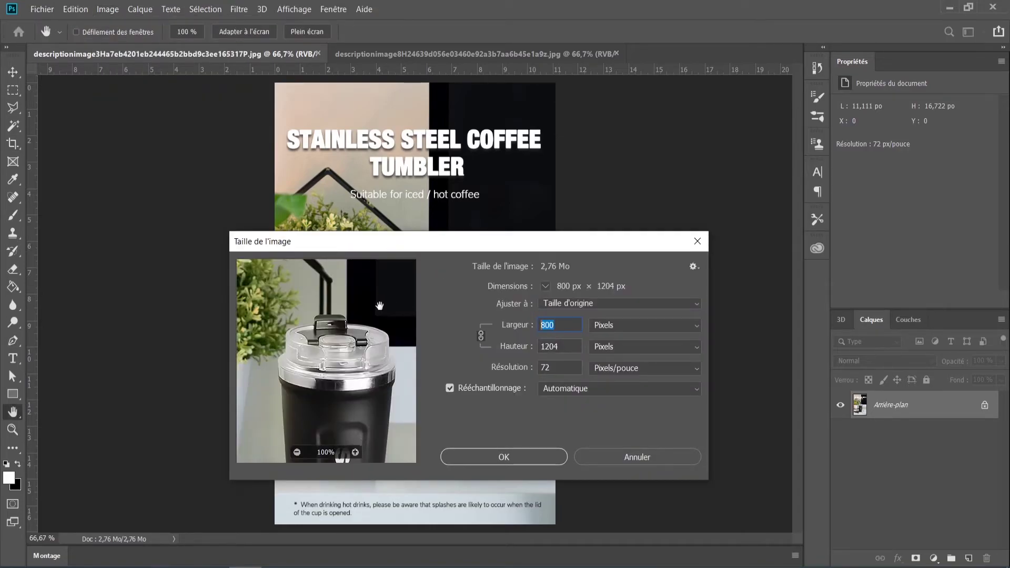
{"action": "type", "text": "1000"}
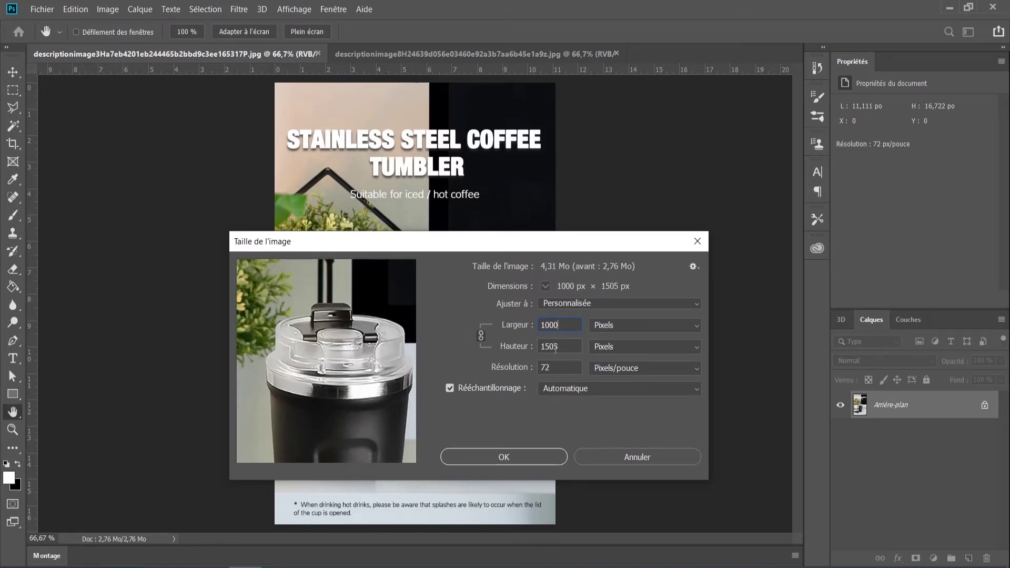
{"action": "left_click", "coordinate": [697, 242]}
Crop the tumbler image to a 1:1 square framing the mug, plant and notebook.
{"action": "key", "text": "c"}
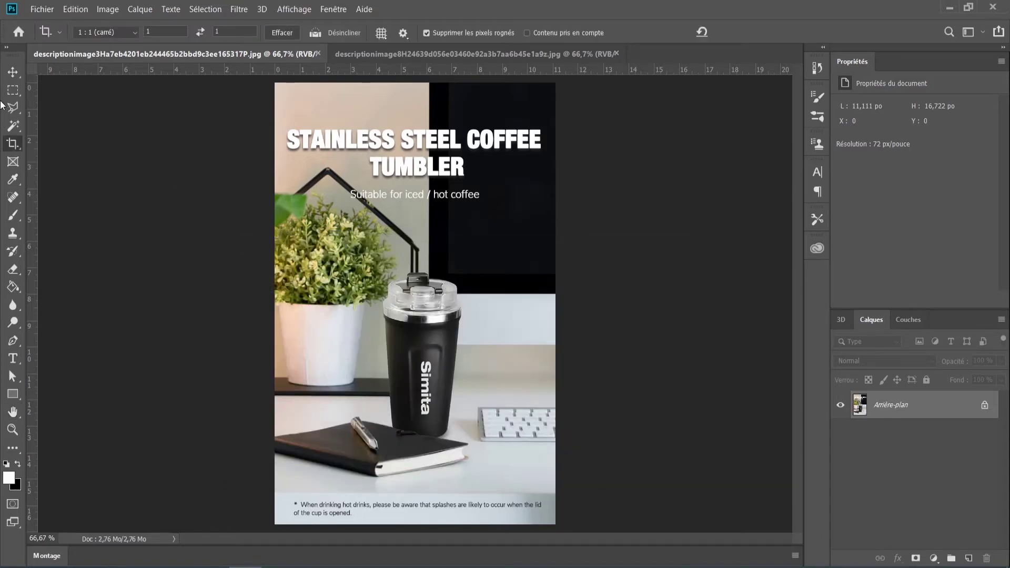
{"action": "left_click", "coordinate": [12, 145]}
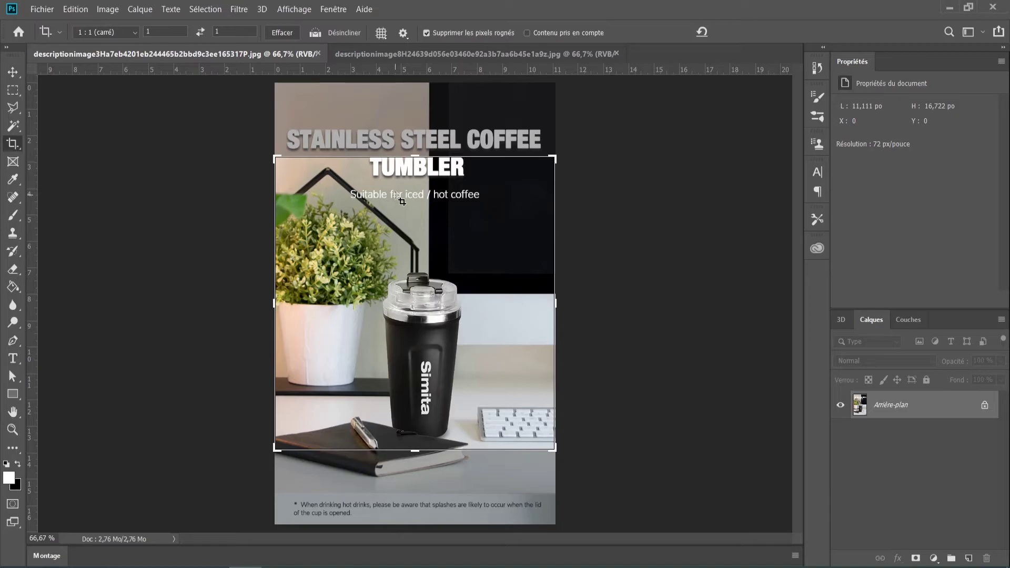
{"action": "key", "text": "Tab"}
{"action": "left_click", "coordinate": [126, 33]}
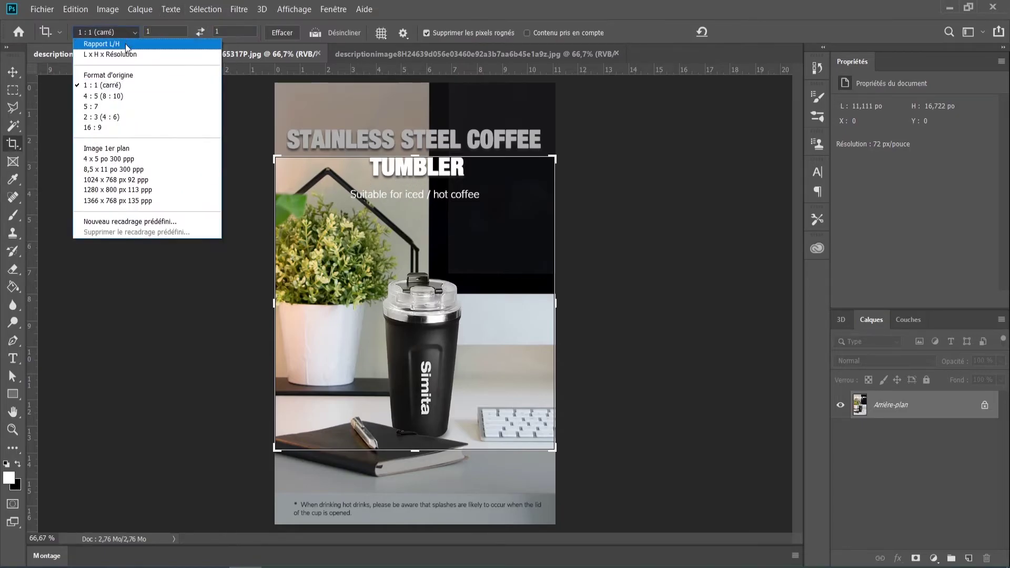
{"action": "left_click", "coordinate": [113, 87]}
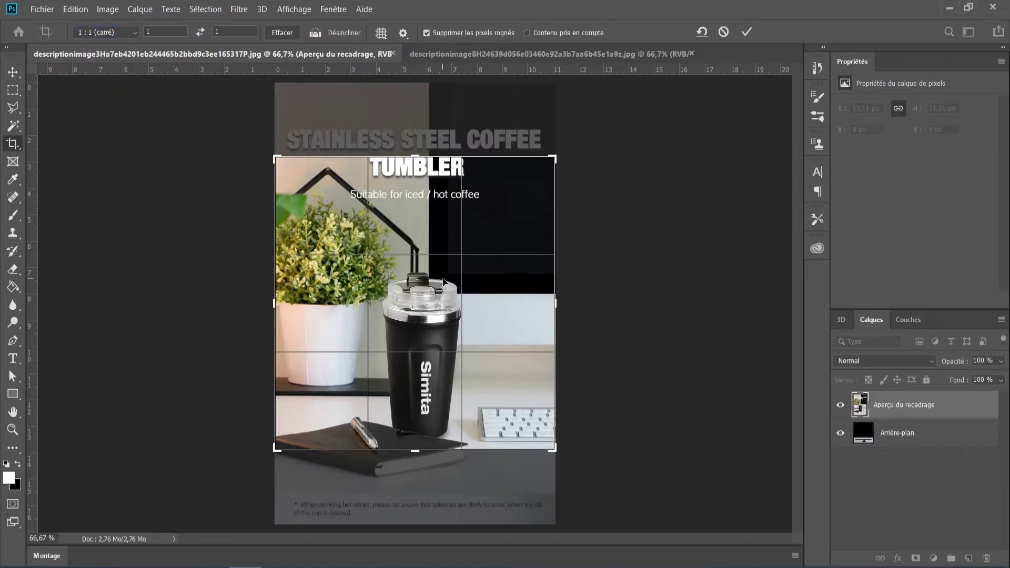
{"action": "left_click_drag", "start_coordinate": [434, 330], "coordinate": [436, 308]}
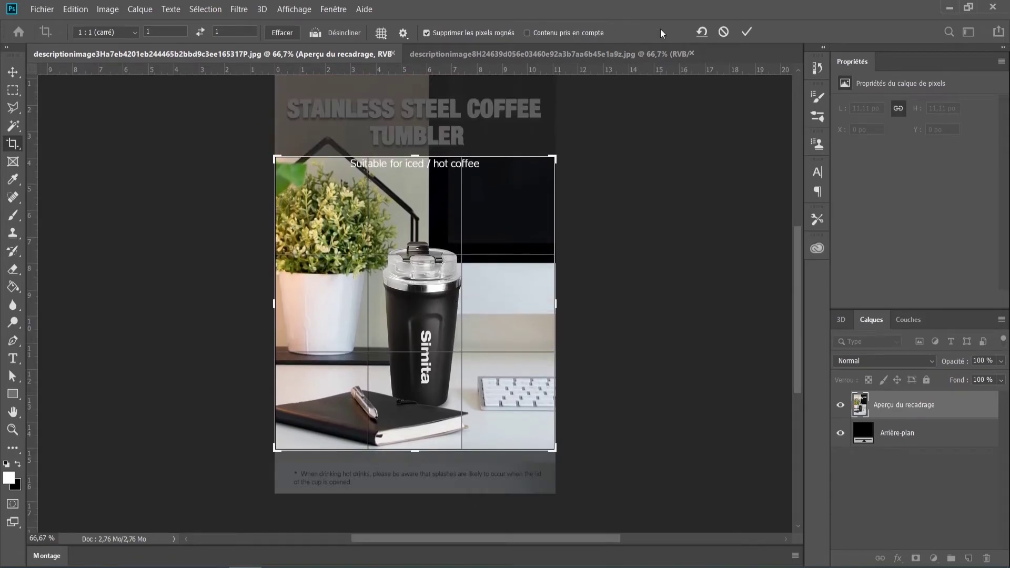
{"action": "left_click", "coordinate": [746, 32]}
Check the cropped image's pixel dimensions and undo the square crop.
{"action": "left_click", "coordinate": [107, 9]}
{"action": "left_click", "coordinate": [141, 108]}
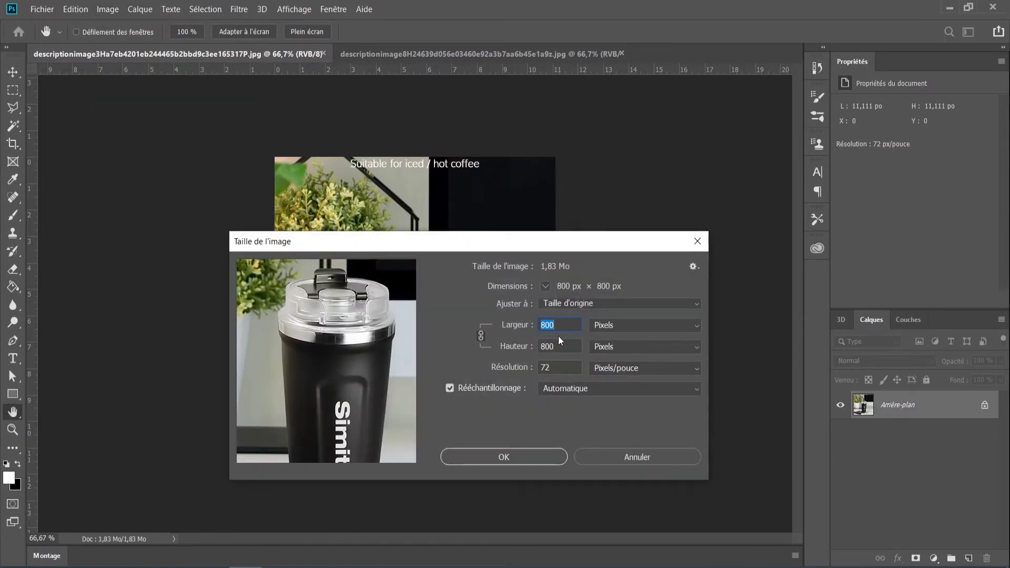
{"action": "left_click", "coordinate": [697, 241]}
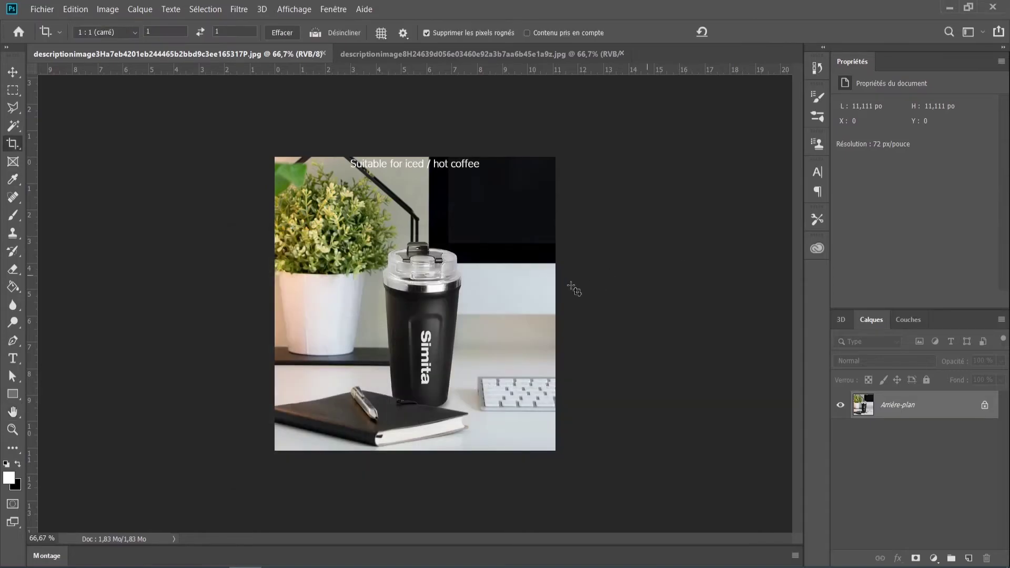
{"action": "key", "text": "ctrl+z"}
{"action": "left_click", "coordinate": [113, 10]}
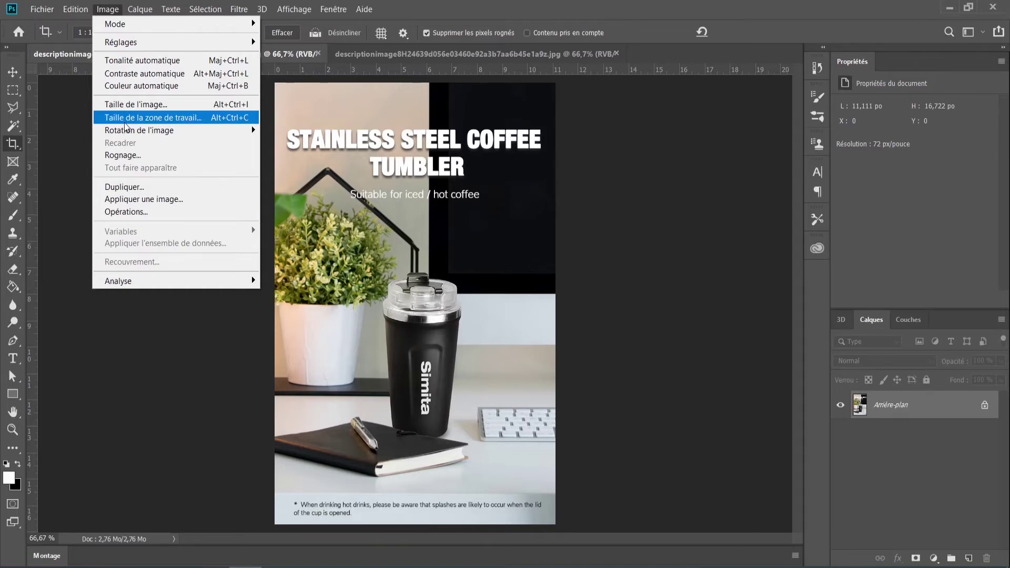
{"action": "left_click", "coordinate": [129, 119]}
{"action": "left_click", "coordinate": [508, 288]}
{"action": "left_click", "coordinate": [531, 295]}
{"action": "left_click_drag", "start_coordinate": [491, 194], "coordinate": [763, 185]}
{"action": "double_click", "coordinate": [754, 297]}
{"action": "type", "text": "800"}
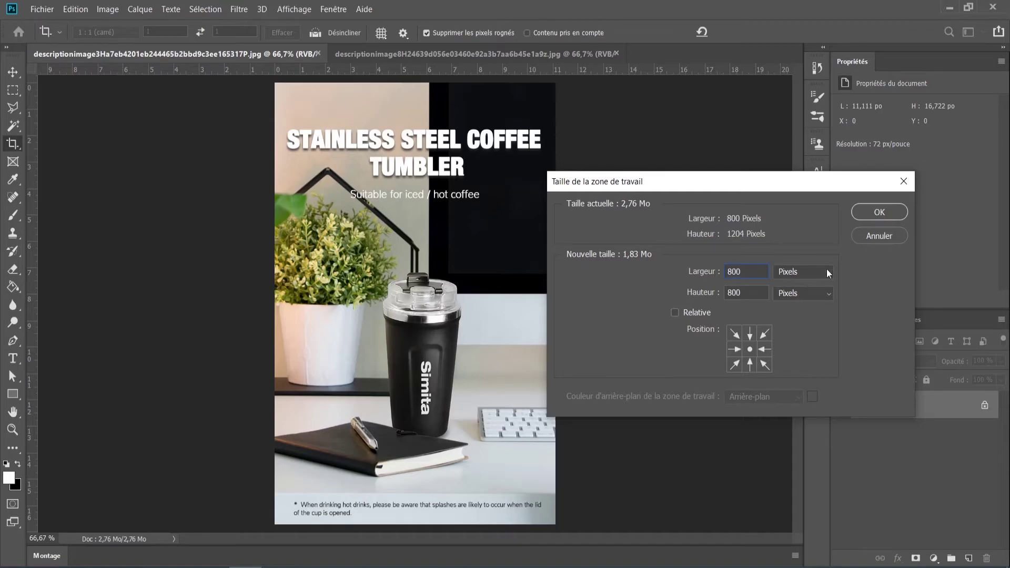
{"action": "left_click", "coordinate": [859, 236]}
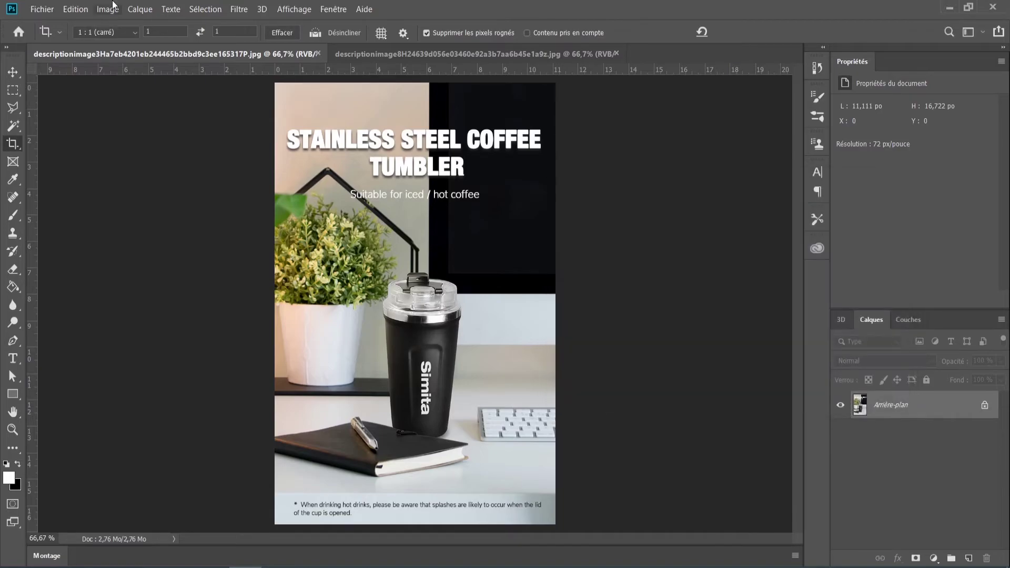
{"action": "left_click", "coordinate": [108, 9]}
{"action": "left_click", "coordinate": [142, 118]}
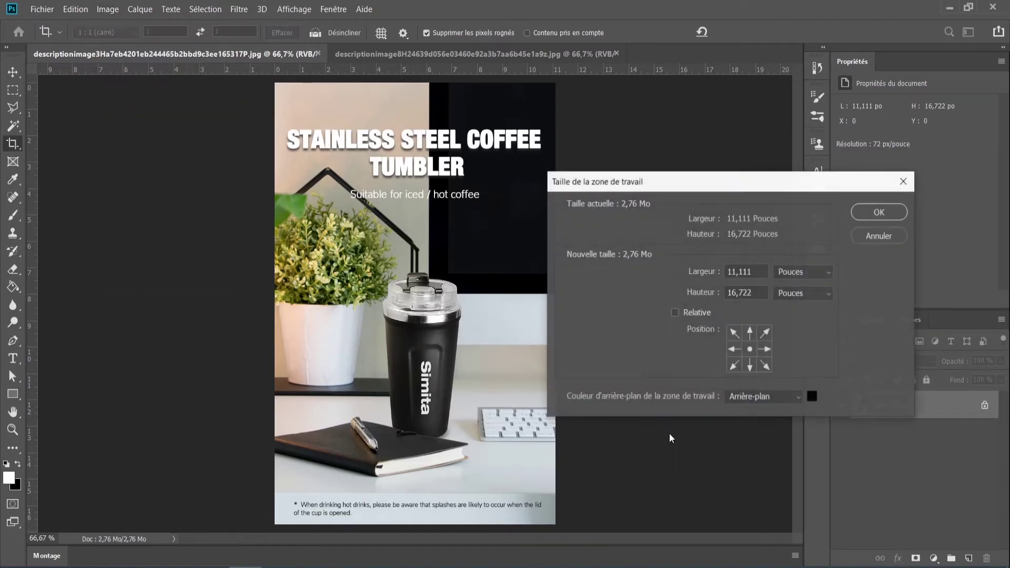
{"action": "left_click", "coordinate": [675, 313]}
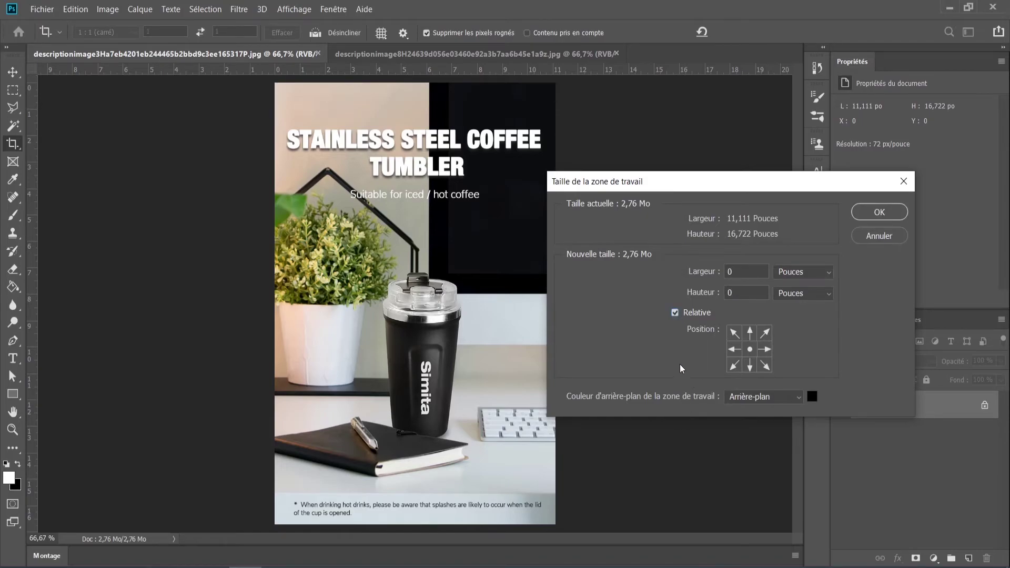
{"action": "left_click", "coordinate": [803, 272]}
{"action": "left_click", "coordinate": [797, 295]}
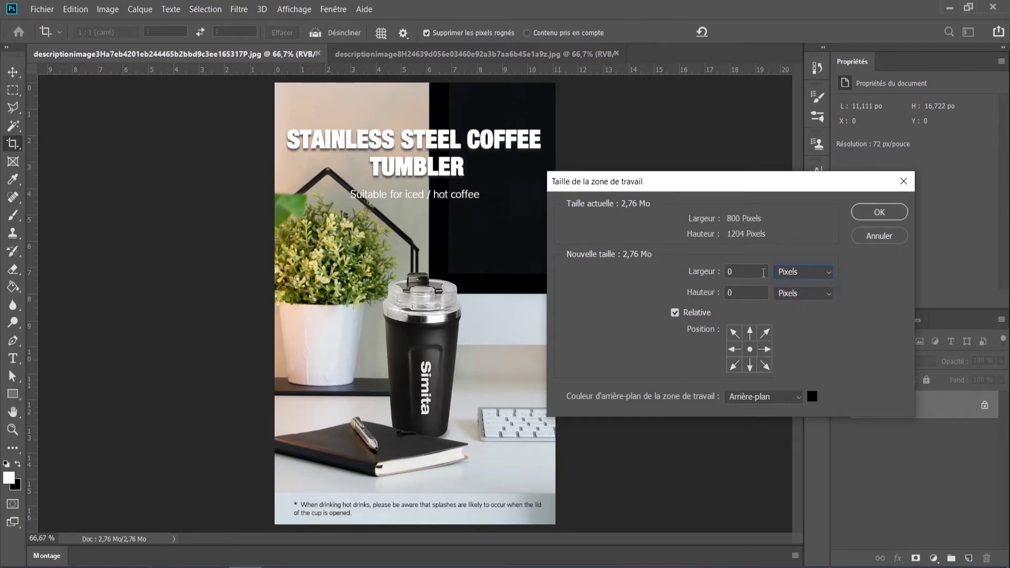
{"action": "left_click", "coordinate": [697, 313]}
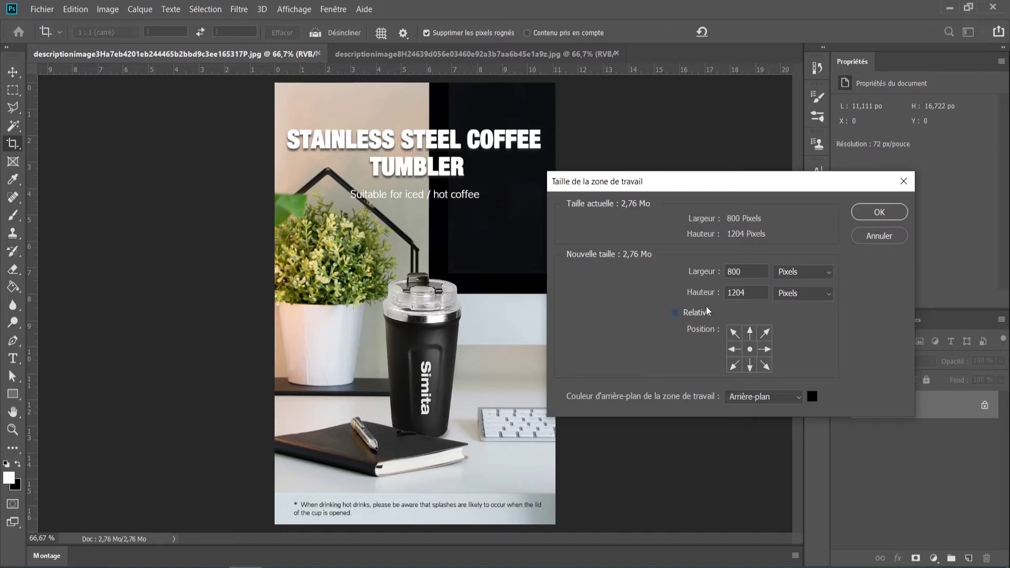
{"action": "left_click", "coordinate": [809, 274]}
{"action": "left_click", "coordinate": [692, 314]}
{"action": "left_click", "coordinate": [692, 315]}
{"action": "type", "text": "000"}
{"action": "key", "text": "Tab"}
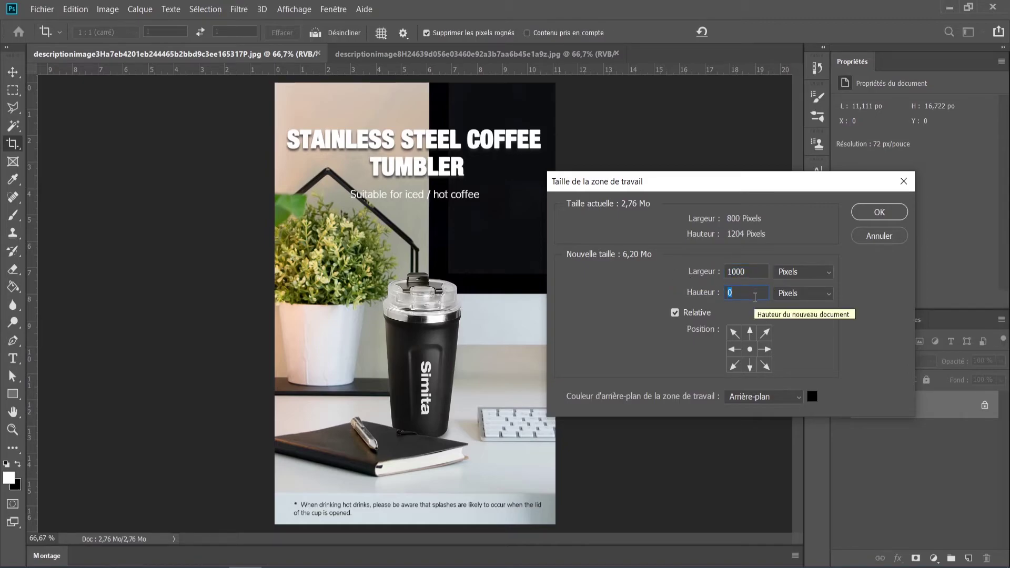
{"action": "left_click", "coordinate": [679, 315]}
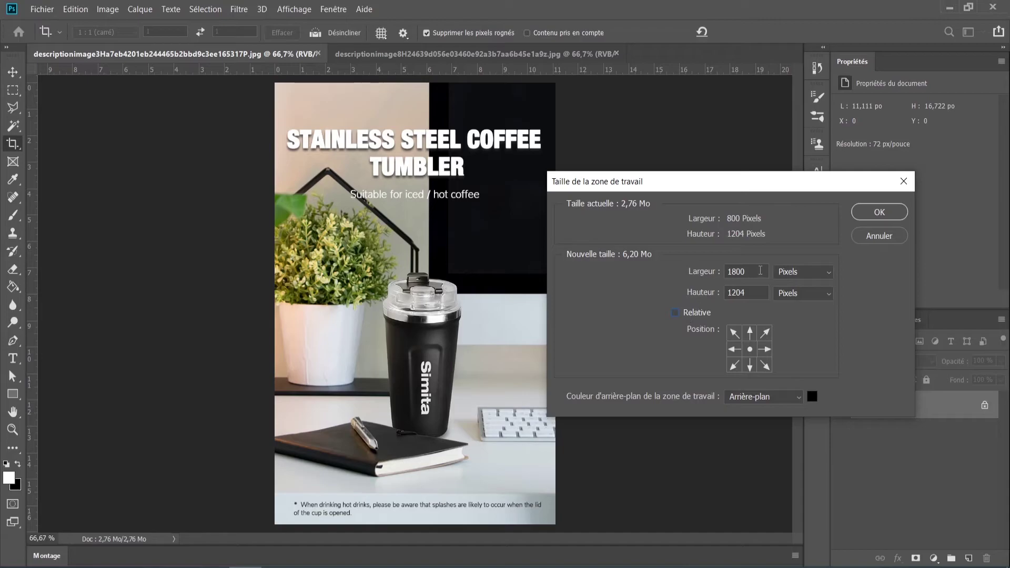
{"action": "left_click_drag", "start_coordinate": [766, 271], "coordinate": [688, 268]}
{"action": "left_click", "coordinate": [855, 237]}
Resize the tumbler image's canvas to 1000 pixels wide and 2000 pixels high.
{"action": "left_click", "coordinate": [108, 9]}
{"action": "left_click", "coordinate": [137, 117]}
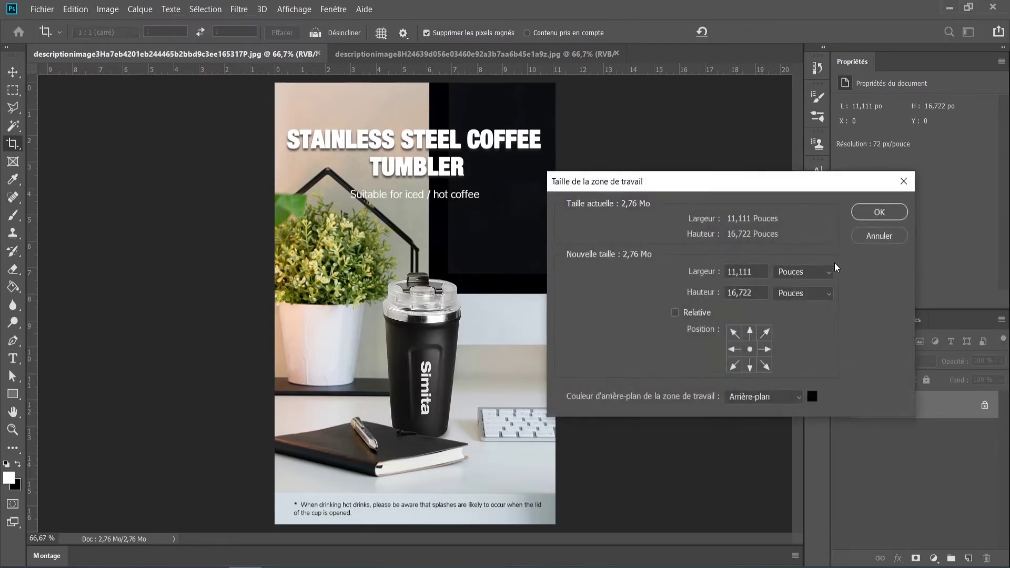
{"action": "left_click", "coordinate": [785, 280]}
{"action": "left_click", "coordinate": [789, 286]}
{"action": "left_click_drag", "start_coordinate": [755, 271], "coordinate": [711, 269]}
{"action": "type", "text": "1000"}
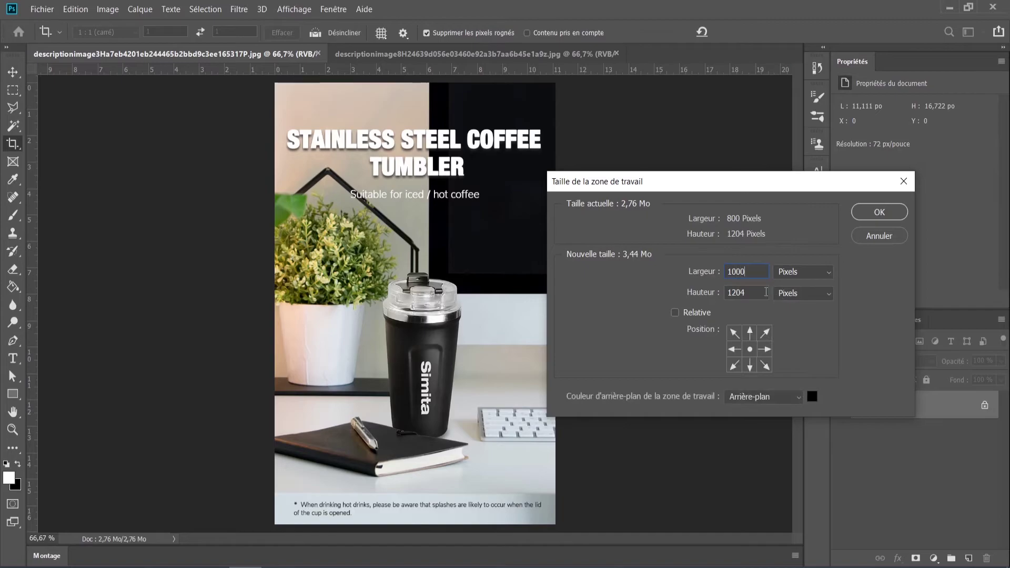
{"action": "type", "text": "2"}
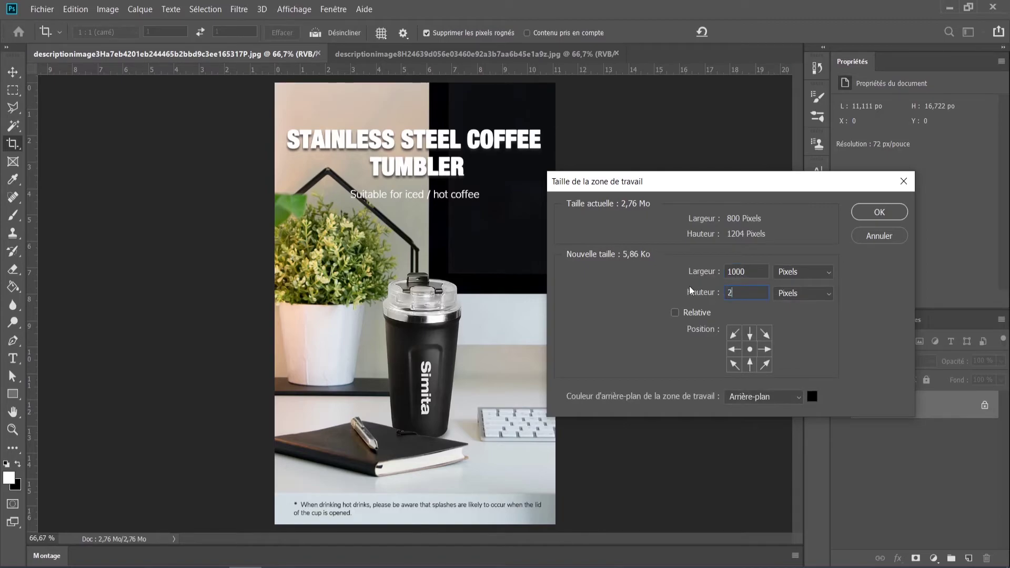
{"action": "type", "text": "000"}
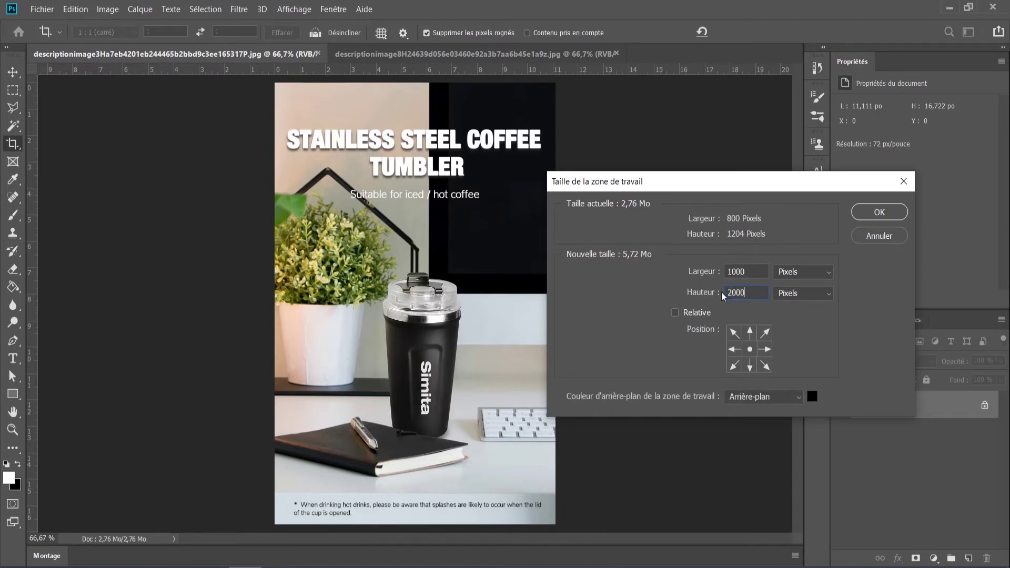
{"action": "left_click", "coordinate": [880, 212]}
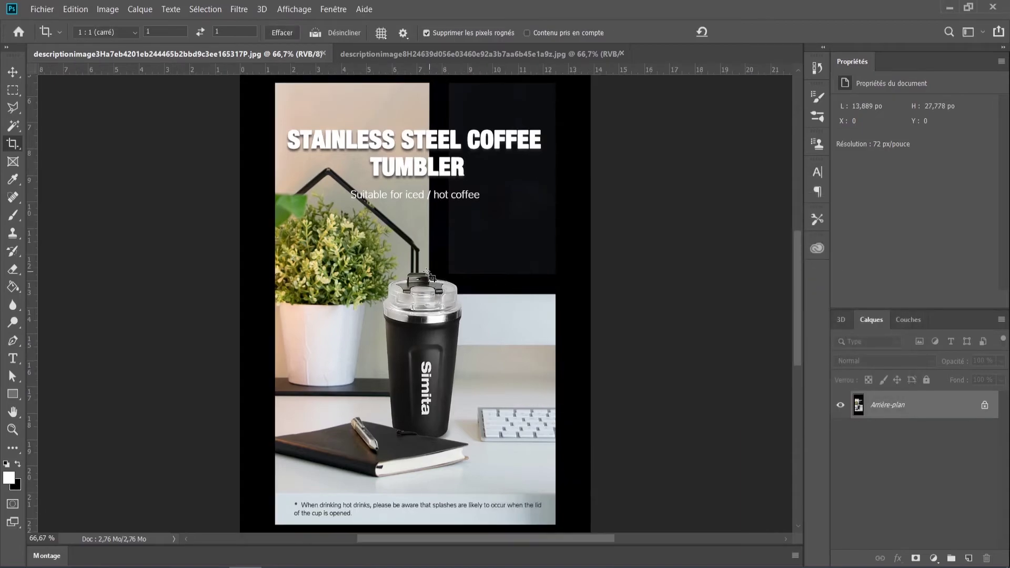
Swap the foreground and background colours to make the background white, and undo the canvas enlargement.
{"action": "scroll", "coordinate": [395, 392], "scroll_direction": "down", "scroll_amount": 3}
{"action": "left_click", "coordinate": [18, 464]}
{"action": "scroll", "coordinate": [357, 424], "scroll_direction": "down", "scroll_amount": 2}
{"action": "scroll", "coordinate": [482, 260], "scroll_direction": "up", "scroll_amount": 3}
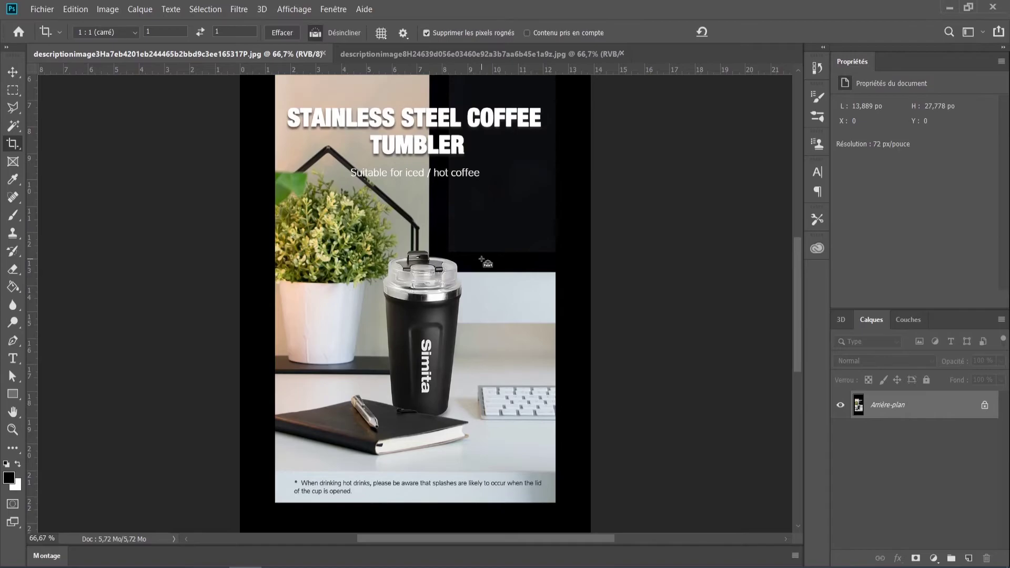
{"action": "key", "text": "ctrl+z"}
Resize the tumbler image's canvas to 800 by 800 pixels, anchored at the centre, and accept the clipping.
{"action": "left_click", "coordinate": [108, 9]}
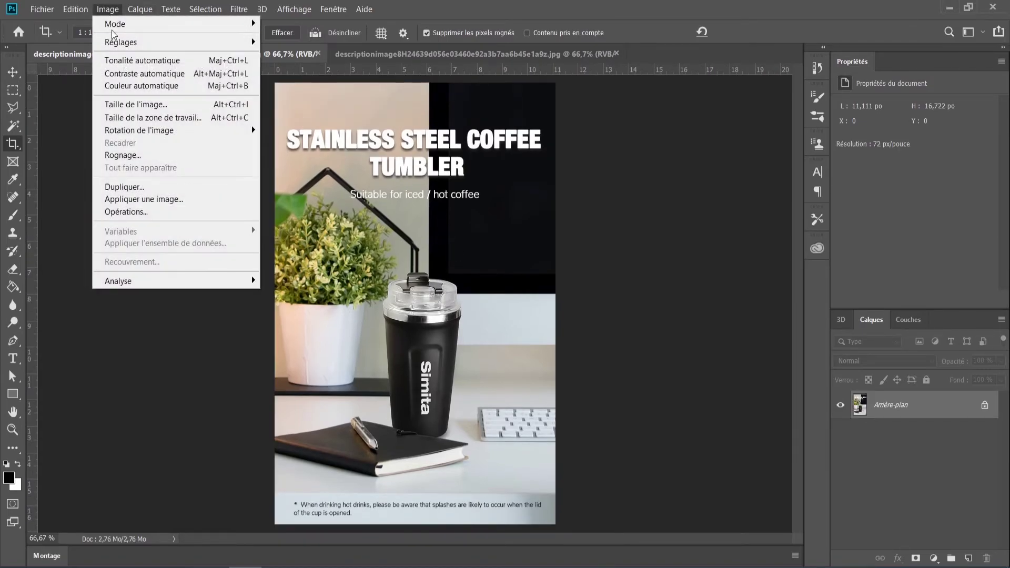
{"action": "left_click", "coordinate": [142, 118]}
{"action": "left_click", "coordinate": [802, 272]}
{"action": "left_click", "coordinate": [787, 298]}
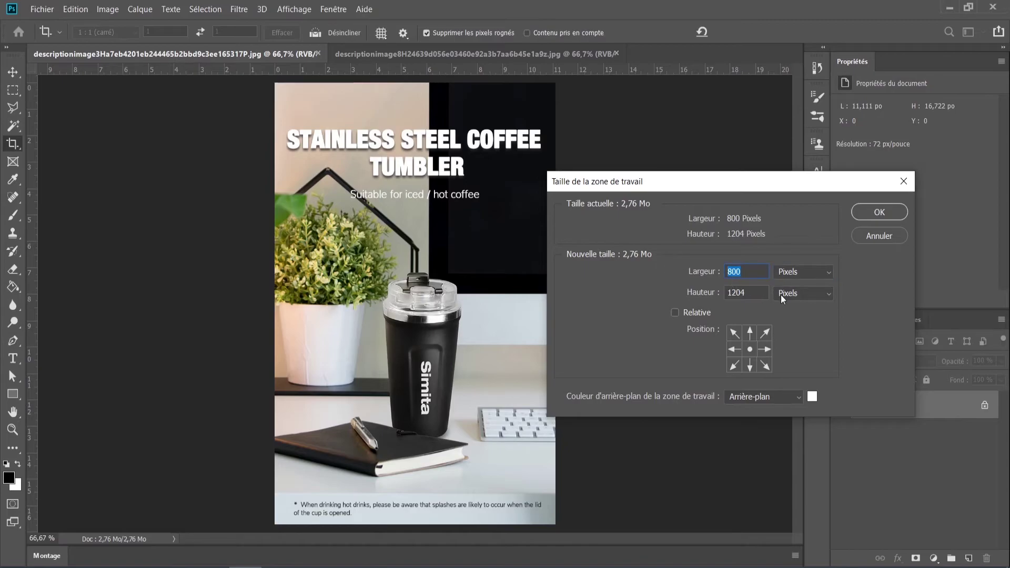
{"action": "key", "text": "Tab"}
{"action": "type", "text": "800"}
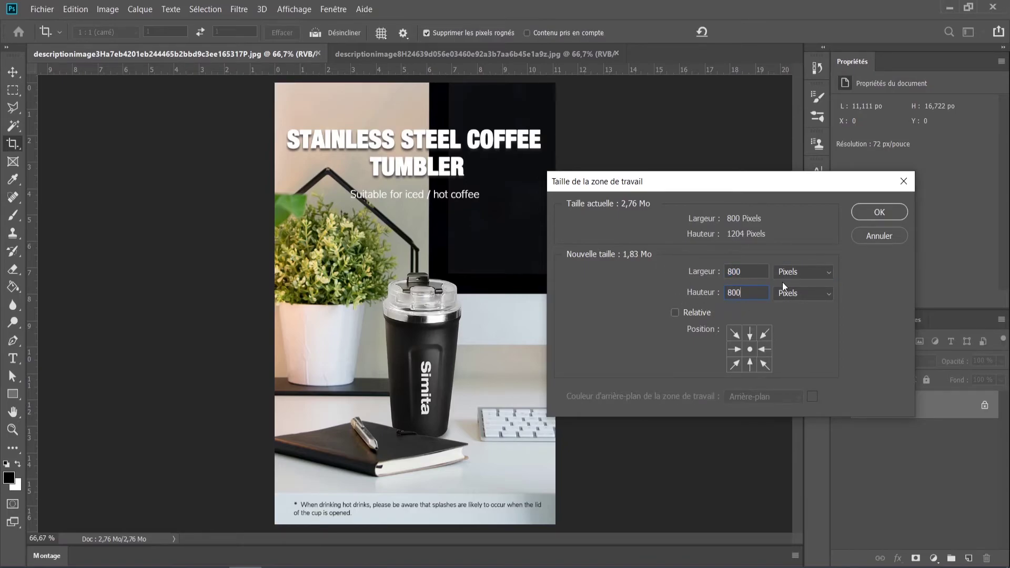
{"action": "left_click", "coordinate": [750, 333]}
{"action": "left_click", "coordinate": [751, 333]}
{"action": "left_click", "coordinate": [873, 216]}
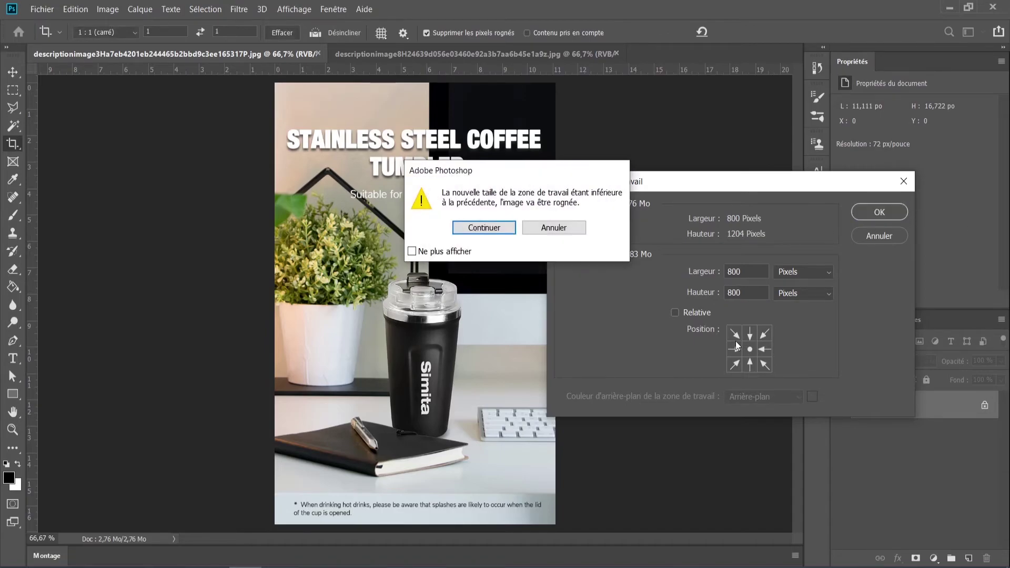
{"action": "left_click", "coordinate": [492, 227]}
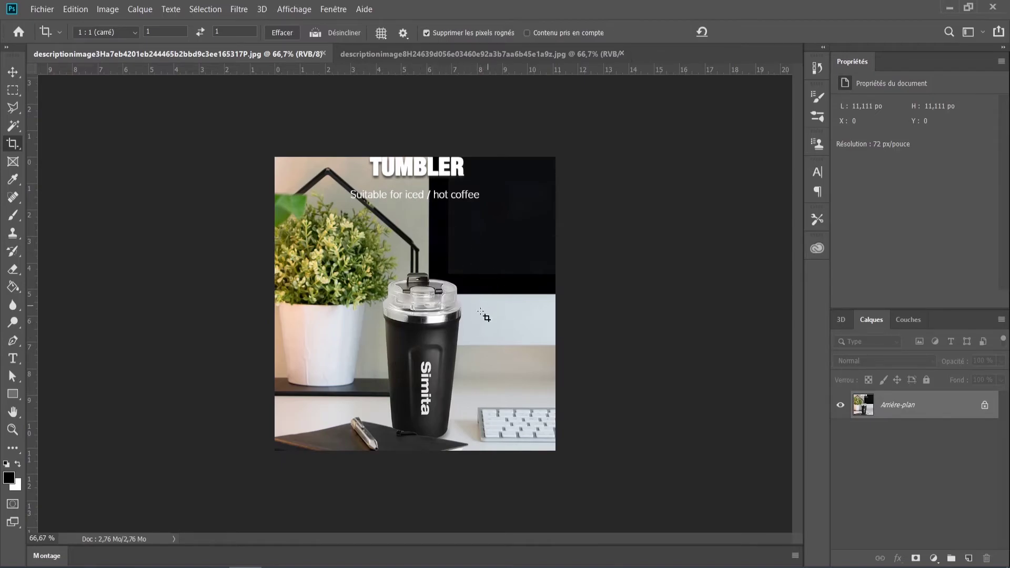
Check the resized tumbler image's pixel dimensions.
{"action": "left_click", "coordinate": [102, 9]}
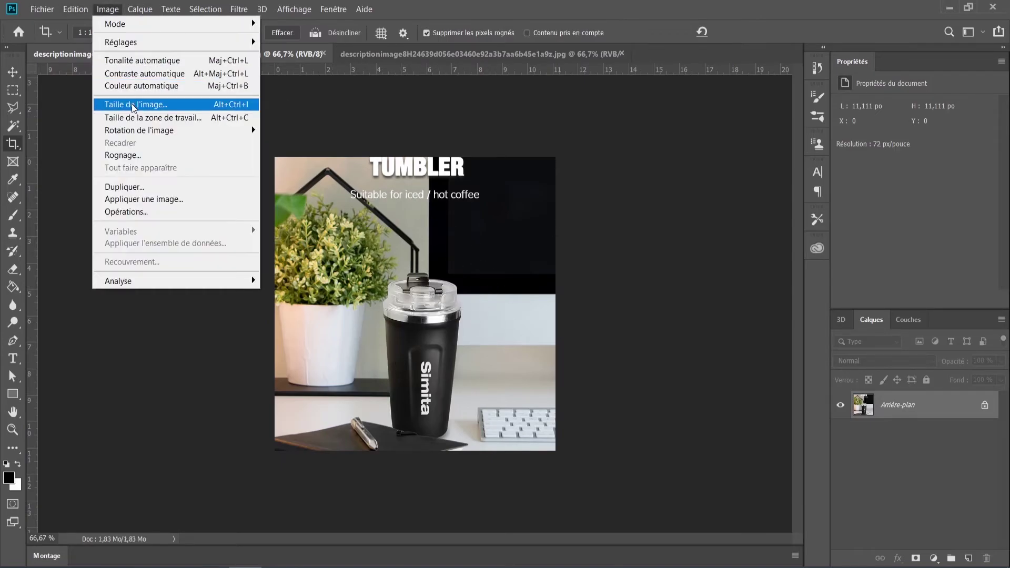
{"action": "left_click", "coordinate": [135, 104]}
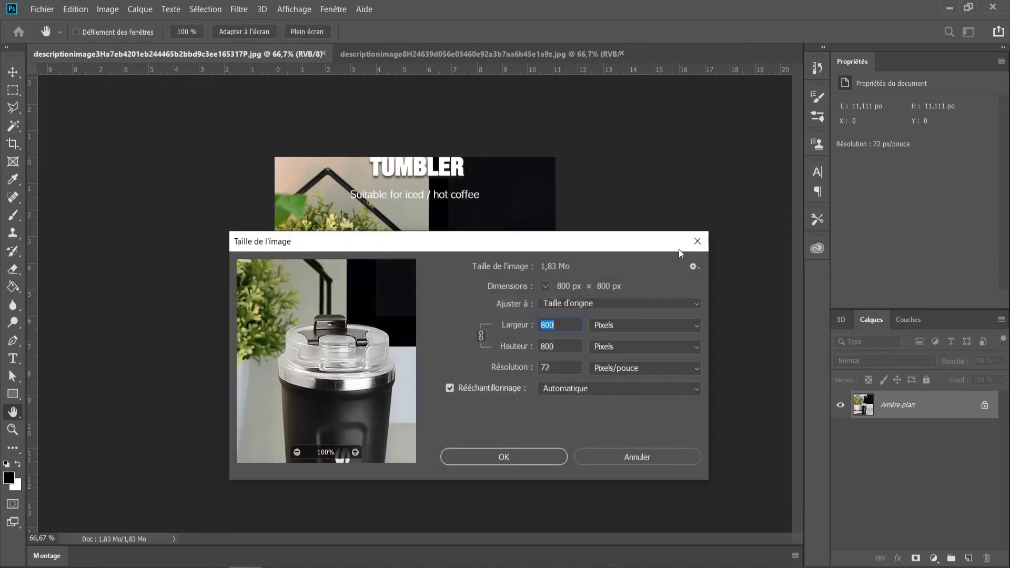
{"action": "key", "text": "Escape"}
Remove the word TUMBLER from the image's upper edge with a rectangular selection and a content-aware fill.
{"action": "scroll", "coordinate": [425, 201], "scroll_direction": "up", "scroll_amount": 3}
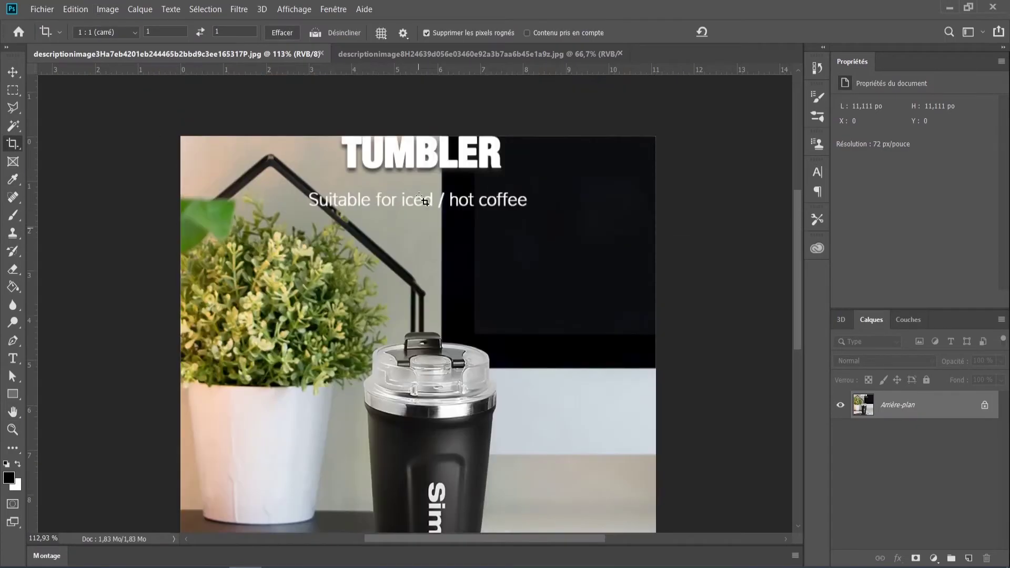
{"action": "left_click", "coordinate": [13, 90]}
{"action": "scroll", "coordinate": [354, 236], "scroll_direction": "up", "scroll_amount": 2}
{"action": "scroll", "coordinate": [354, 235], "scroll_direction": "up", "scroll_amount": 3}
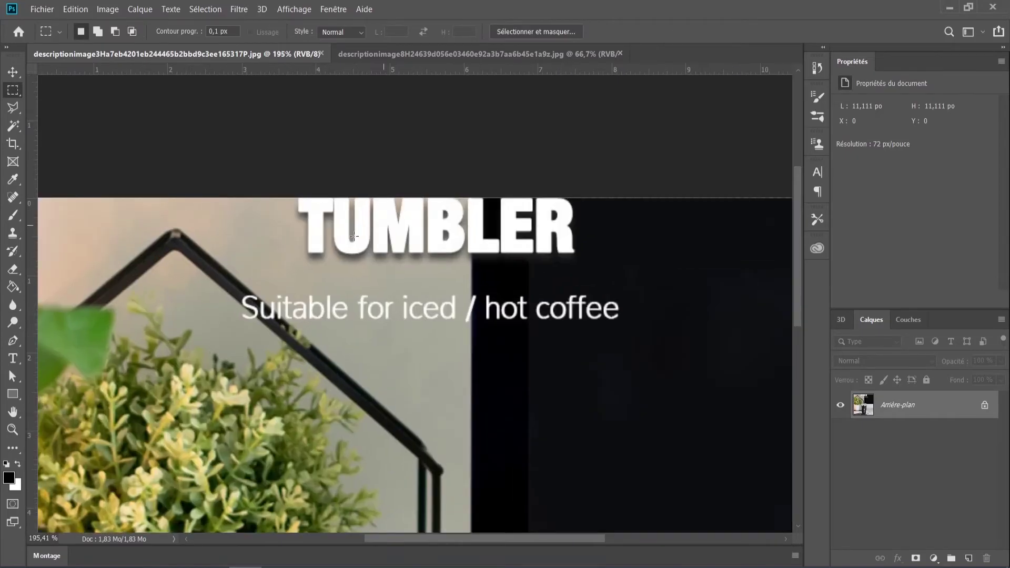
{"action": "left_click_drag", "start_coordinate": [297, 266], "coordinate": [584, 175]}
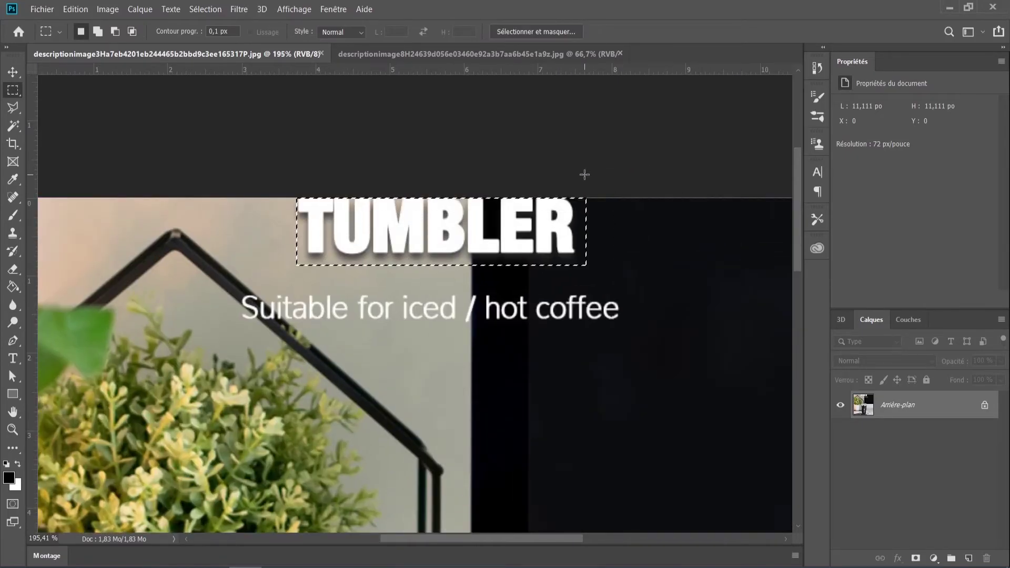
{"action": "key", "text": "i"}
{"action": "key", "text": "shift+F5"}
{"action": "key", "text": "Return"}
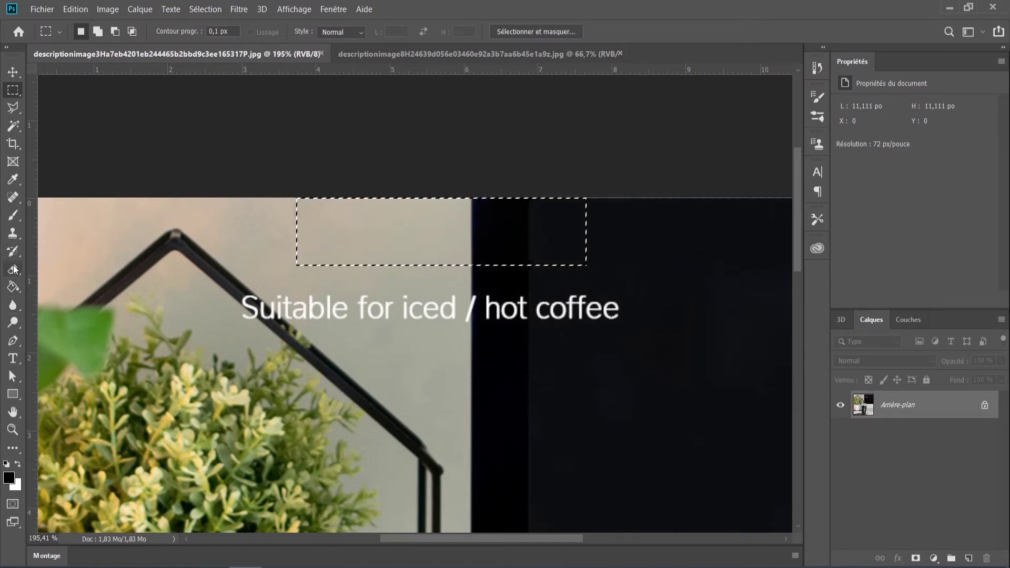
{"action": "left_click", "coordinate": [83, 124]}
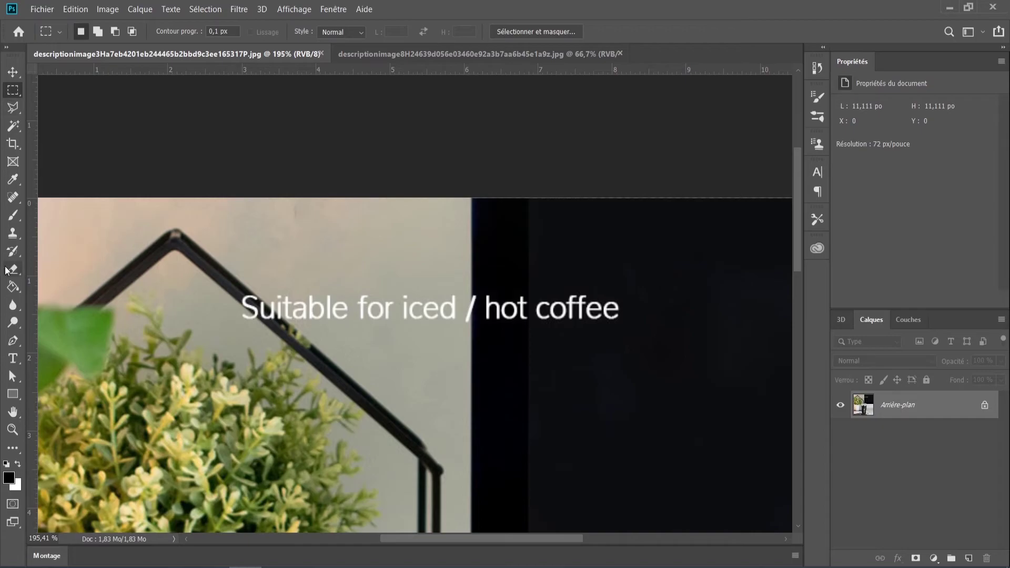
Paint over the subtitle "Suitable for iced / hot coffee" with the Spot Healing Brush to erase it.
{"action": "left_click", "coordinate": [14, 198]}
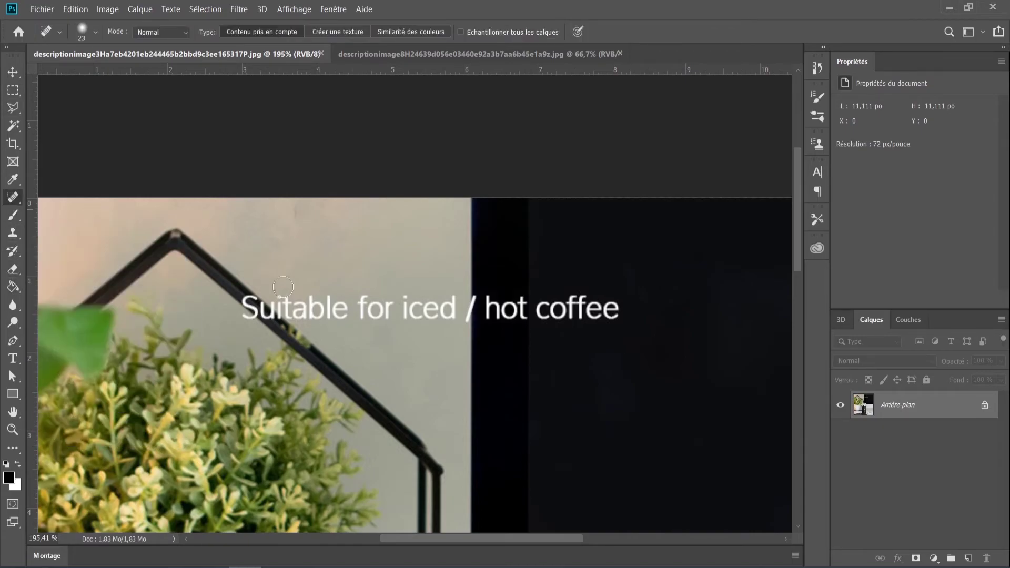
{"action": "mouse_move", "coordinate": [621, 307]}
{"action": "left_mouse_down"}
{"action": "mouse_move", "coordinate": [579, 296]}
{"action": "mouse_move", "coordinate": [570, 312]}
{"action": "mouse_move", "coordinate": [494, 301]}
{"action": "mouse_move", "coordinate": [508, 311]}
{"action": "mouse_move", "coordinate": [493, 317]}
{"action": "mouse_move", "coordinate": [472, 303]}
{"action": "mouse_move", "coordinate": [474, 337]}
{"action": "mouse_move", "coordinate": [464, 338]}
{"action": "mouse_move", "coordinate": [453, 305]}
{"action": "mouse_move", "coordinate": [402, 310]}
{"action": "mouse_move", "coordinate": [453, 304]}
{"action": "mouse_move", "coordinate": [447, 316]}
{"action": "mouse_move", "coordinate": [370, 301]}
{"action": "mouse_move", "coordinate": [416, 314]}
{"action": "mouse_move", "coordinate": [353, 314]}
{"action": "mouse_move", "coordinate": [290, 309]}
{"action": "left_mouse_up"}
{"action": "left_click_drag", "start_coordinate": [438, 310], "coordinate": [405, 311]}
{"action": "mouse_move", "coordinate": [243, 311]}
{"action": "left_mouse_down"}
{"action": "mouse_move", "coordinate": [297, 310]}
{"action": "mouse_move", "coordinate": [326, 322]}
{"action": "left_mouse_up"}
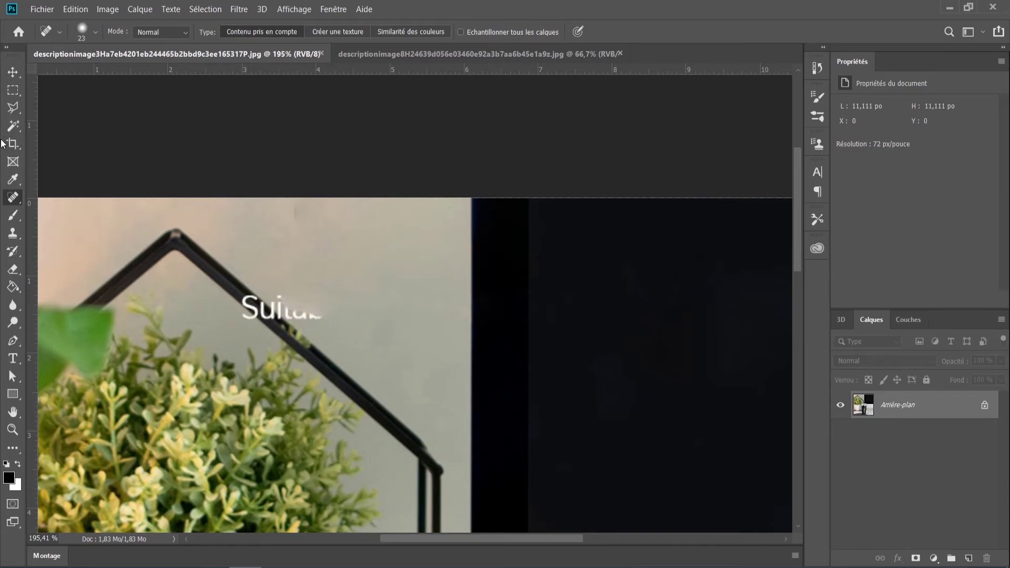
Remove the leftover subtitle letters over the lamp arm with a rectangular selection and a content-aware fill, then deselect.
{"action": "left_click", "coordinate": [13, 90]}
{"action": "left_click_drag", "start_coordinate": [218, 287], "coordinate": [346, 325]}
{"action": "key", "text": "Return"}
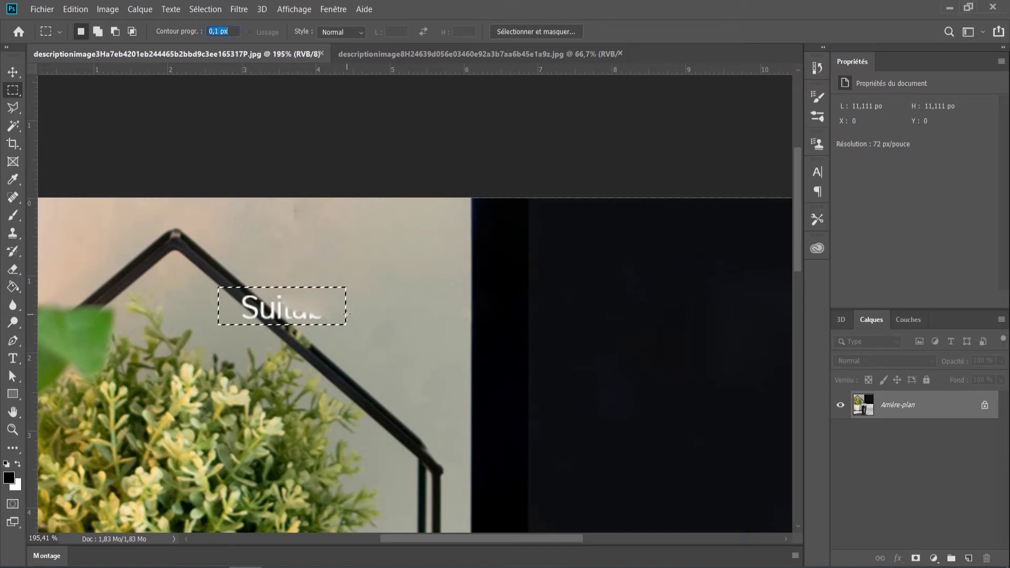
{"action": "left_click", "coordinate": [347, 292]}
{"action": "left_click_drag", "start_coordinate": [233, 289], "coordinate": [342, 326]}
{"action": "key", "text": "shift+BackSpace"}
{"action": "key", "text": "Return"}
{"action": "left_click", "coordinate": [375, 352]}
{"action": "scroll", "coordinate": [361, 345], "scroll_direction": "down", "scroll_amount": 5}
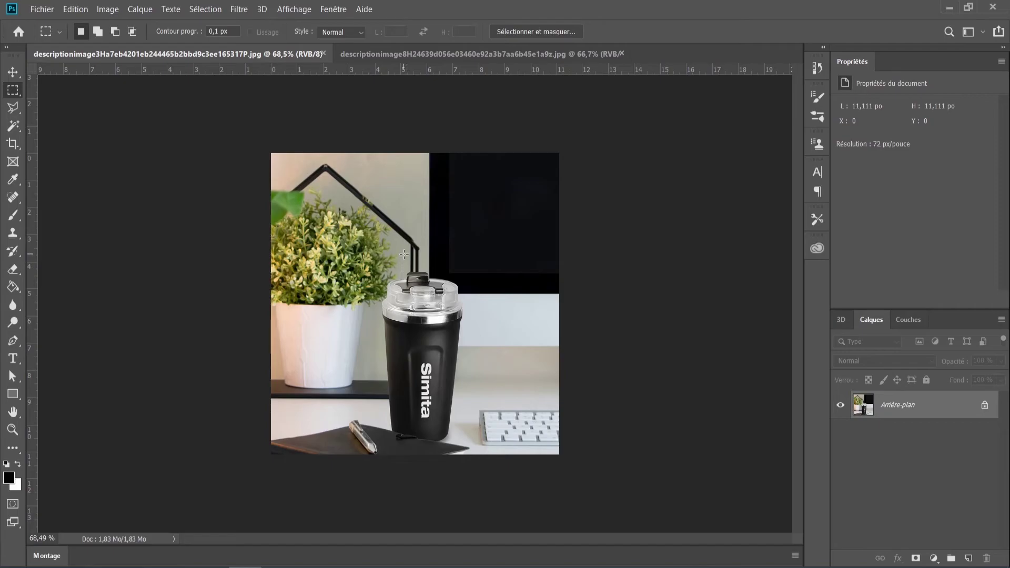
In the coffee-bean tumbler image, apply a 1:1 crop spanning the photo's full height, with white margins on both sides.
{"action": "left_click", "coordinate": [363, 54]}
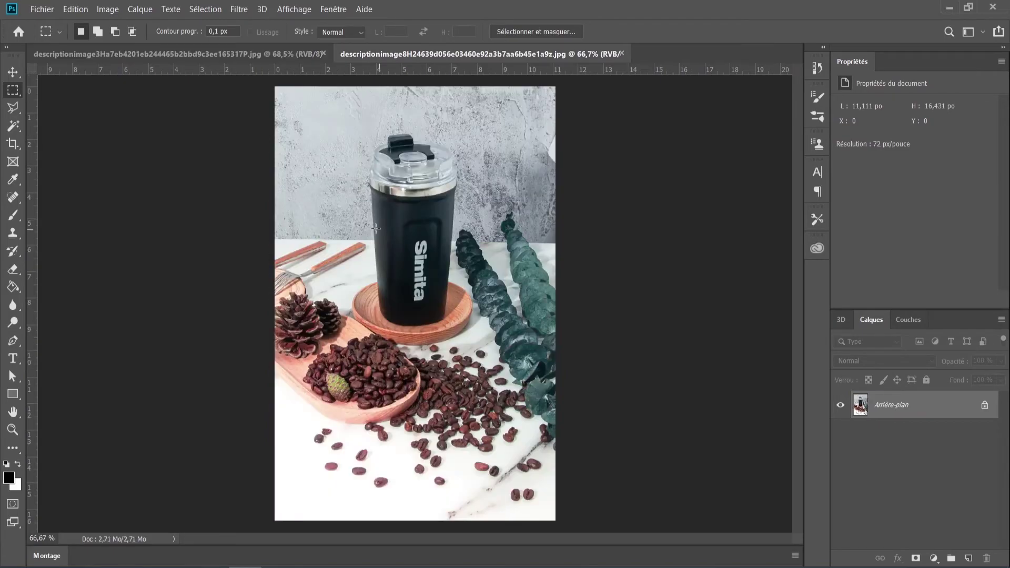
{"action": "left_click", "coordinate": [12, 144]}
{"action": "left_click_drag", "start_coordinate": [384, 217], "coordinate": [426, 229]}
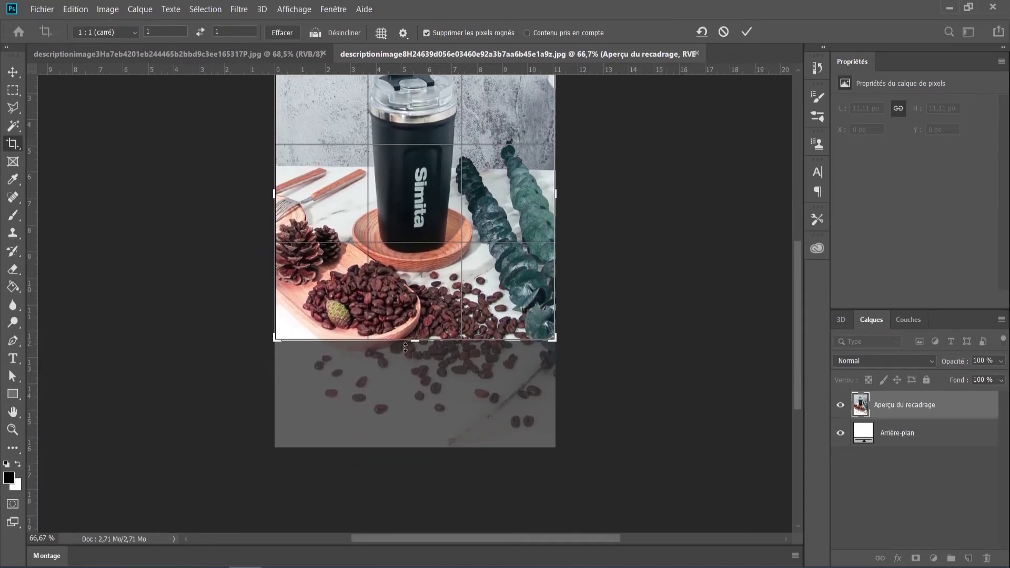
{"action": "left_click_drag", "start_coordinate": [416, 342], "coordinate": [413, 396]}
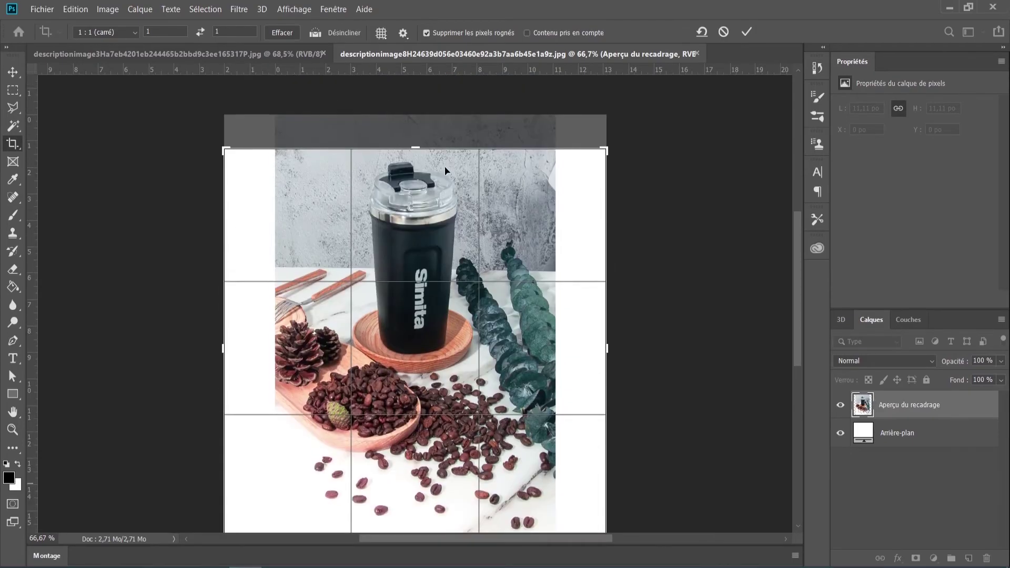
{"action": "left_click_drag", "start_coordinate": [413, 146], "coordinate": [412, 127]}
{"action": "scroll", "coordinate": [423, 248], "scroll_direction": "down", "scroll_amount": 1}
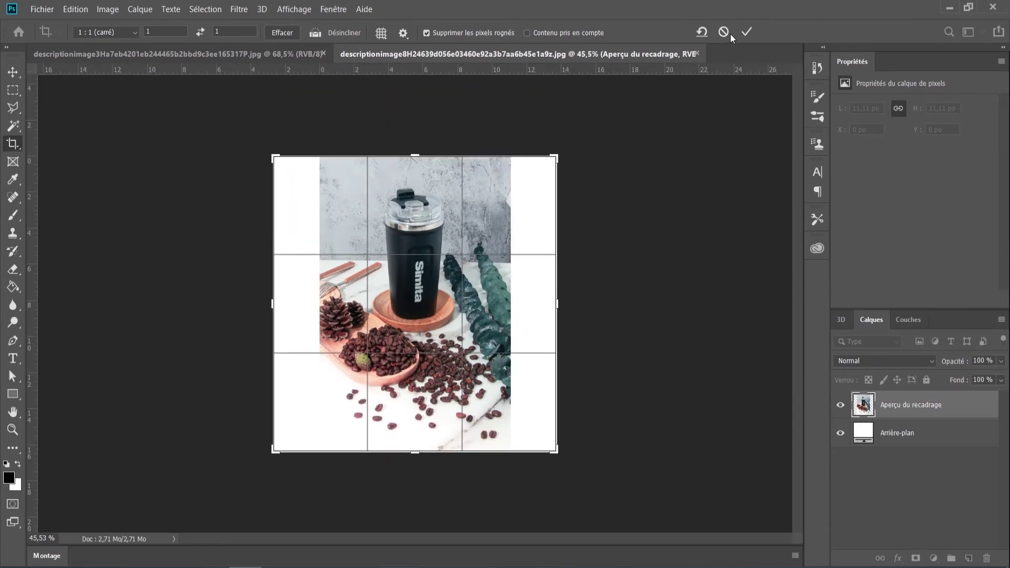
{"action": "left_click", "coordinate": [747, 32]}
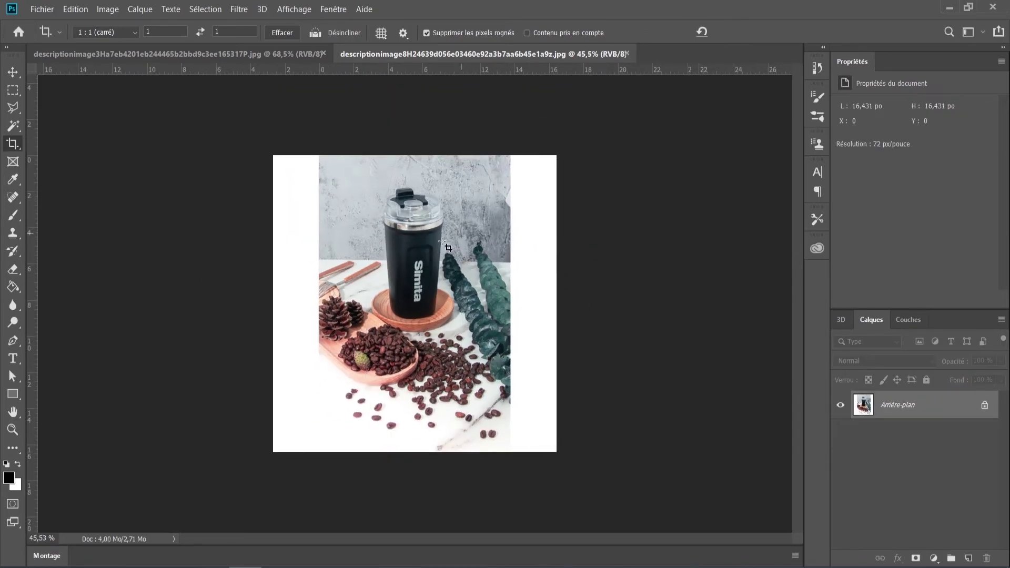
Fill the white margin on the coffee-bean photo's right side with content-aware background and deselect it.
{"action": "left_click", "coordinate": [12, 90]}
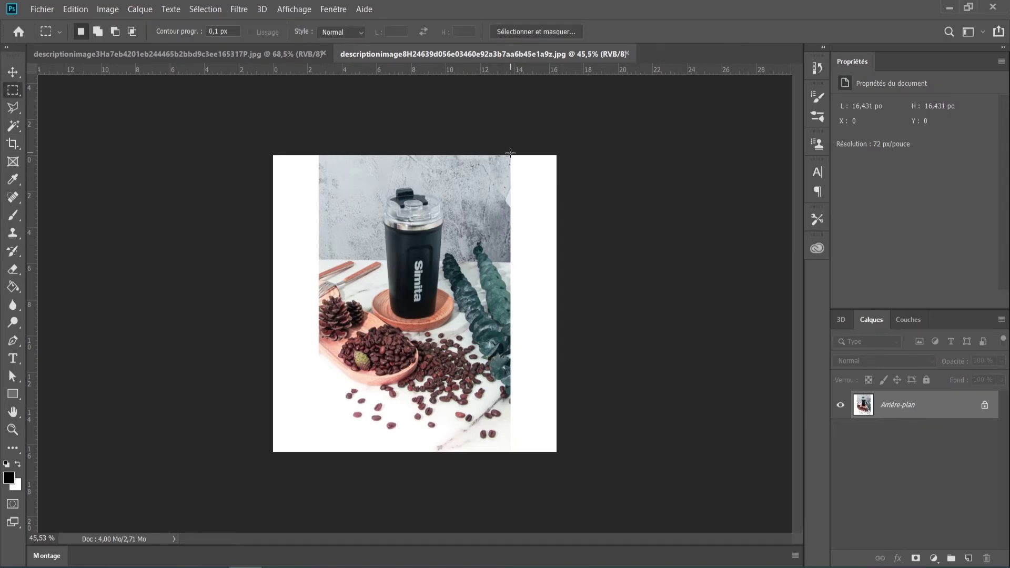
{"action": "left_click_drag", "start_coordinate": [509, 152], "coordinate": [603, 488]}
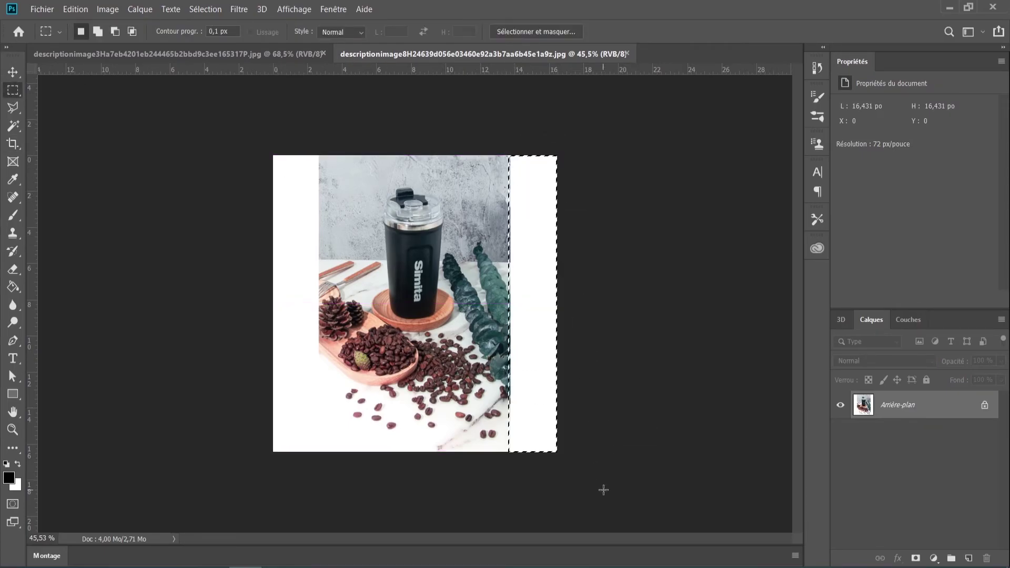
{"action": "key", "text": "Delete"}
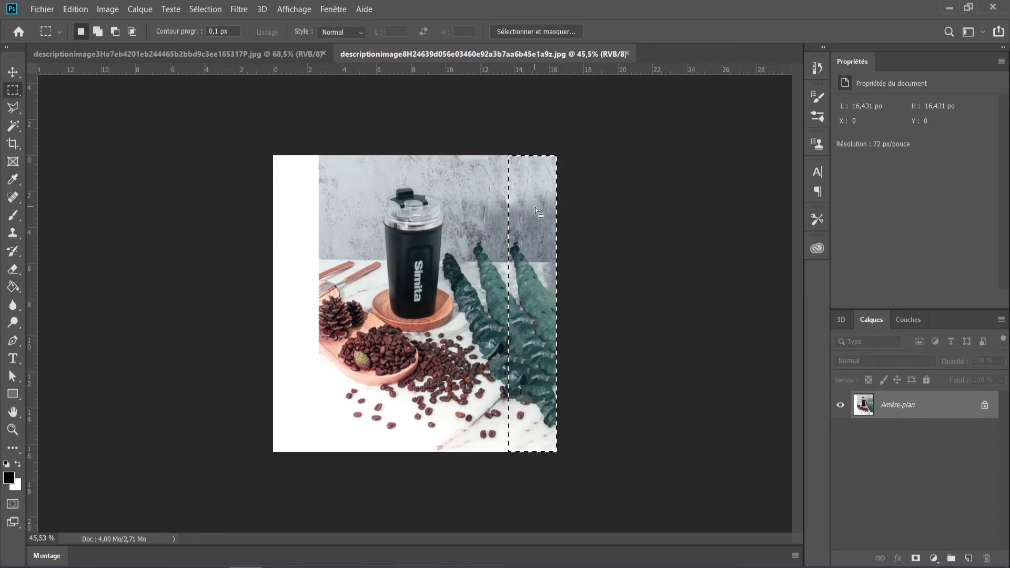
{"action": "key", "text": "ctrl+d"}
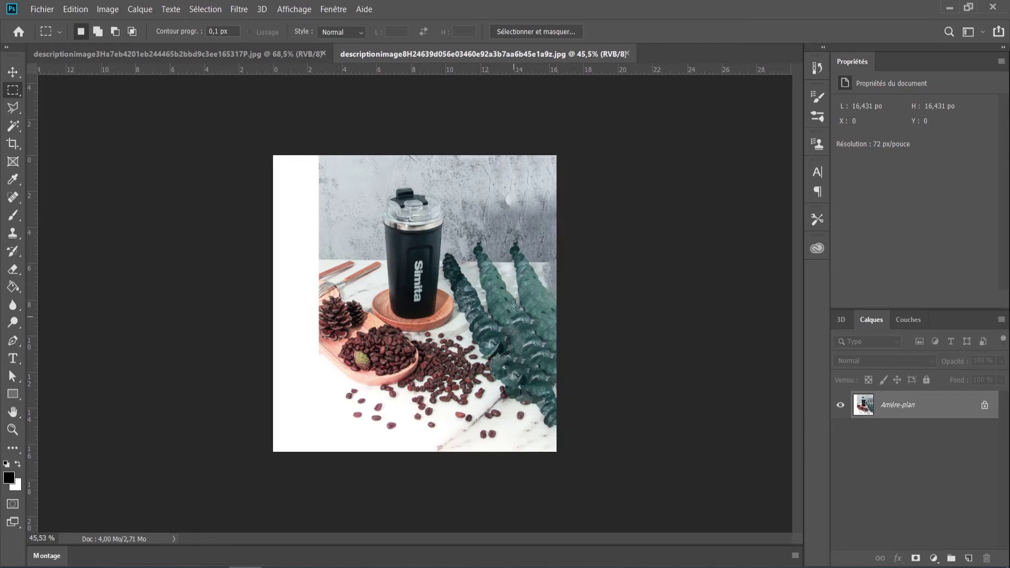
Repair the mismatched patch beside the leaves at the photo's right edge with a content-aware fill and deselect.
{"action": "key", "text": "ctrl+plus"}
{"action": "key", "text": "ctrl+plus"}
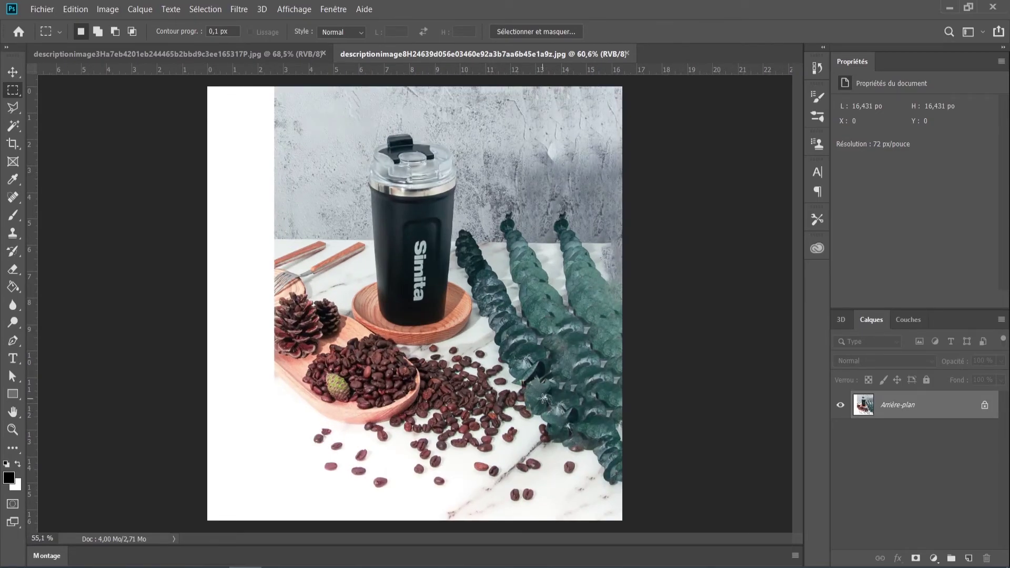
{"action": "key", "text": "ctrl+minus"}
{"action": "left_click_drag", "start_coordinate": [568, 235], "coordinate": [608, 309]}
{"action": "key", "text": "shift+F5"}
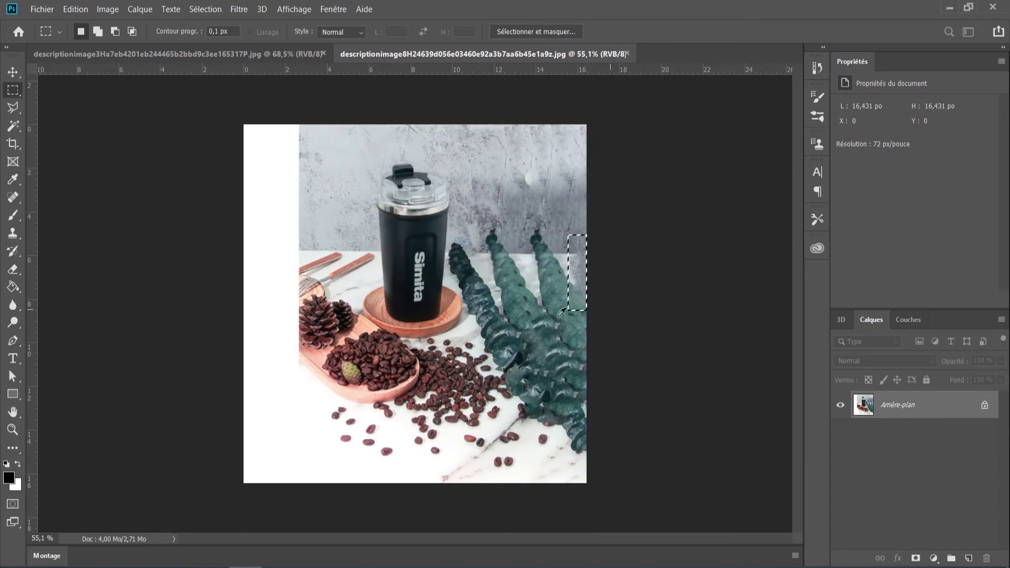
{"action": "key", "text": "ctrl+d"}
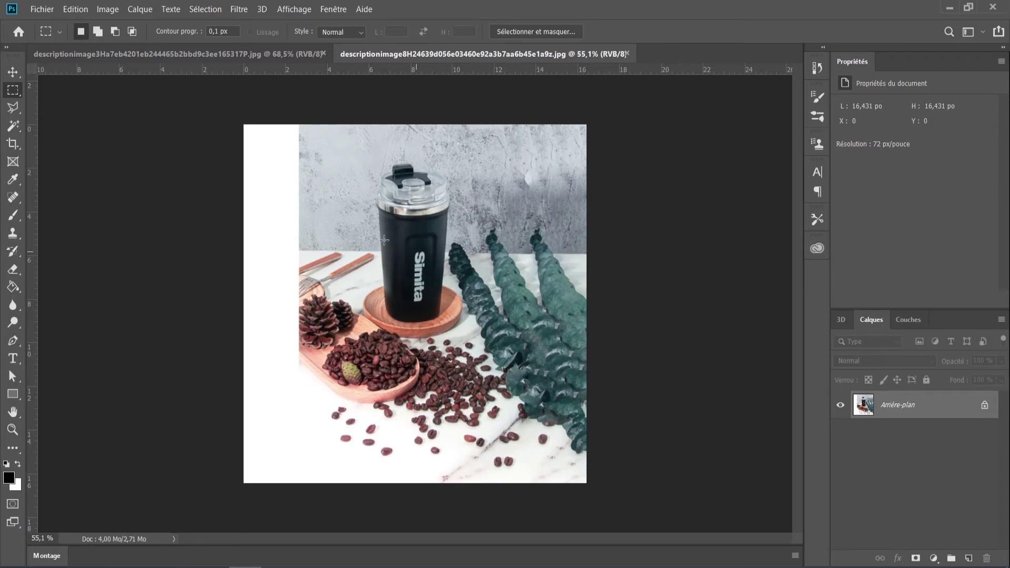
Fill the white margin on the coffee-bean photo's left side with content-aware background and deselect it.
{"action": "left_click_drag", "start_coordinate": [300, 113], "coordinate": [136, 525]}
{"action": "key", "text": "BackSpace"}
{"action": "key", "text": "Return"}
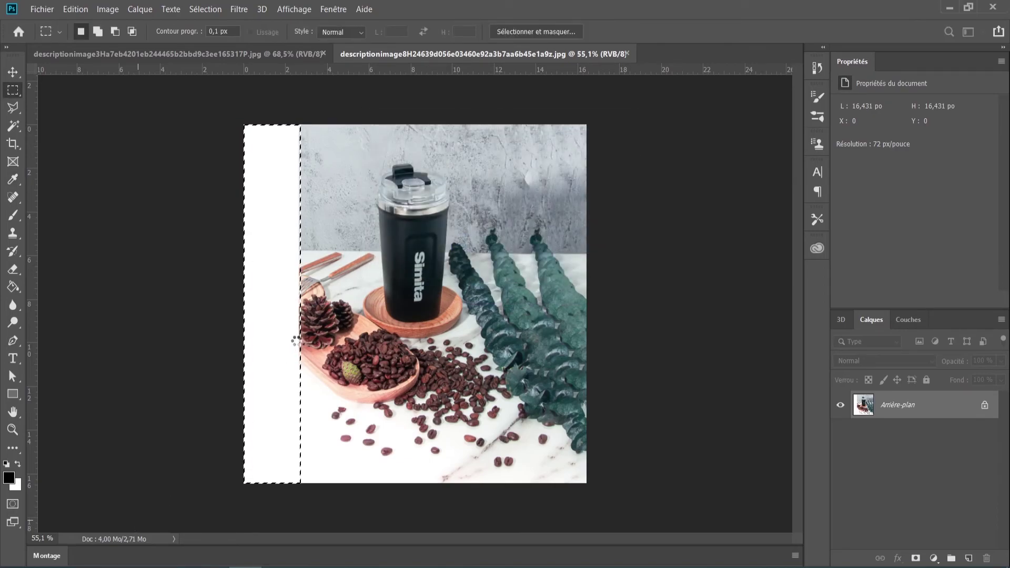
{"action": "key", "text": "ctrl+d"}
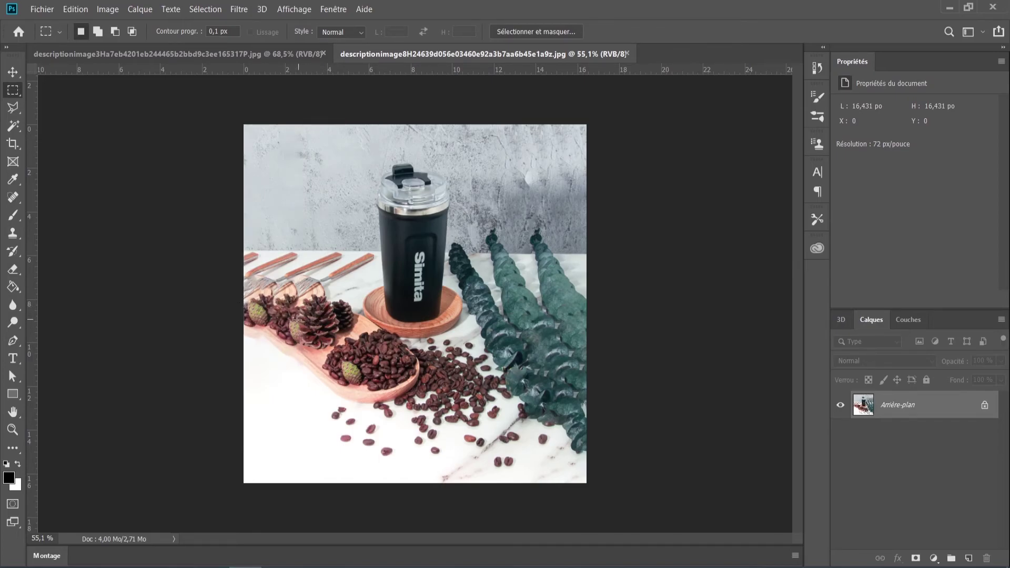
Try to trim the coffee-bean photo's canvas to 1000 by 1000 pixels.
{"action": "left_click", "coordinate": [107, 9]}
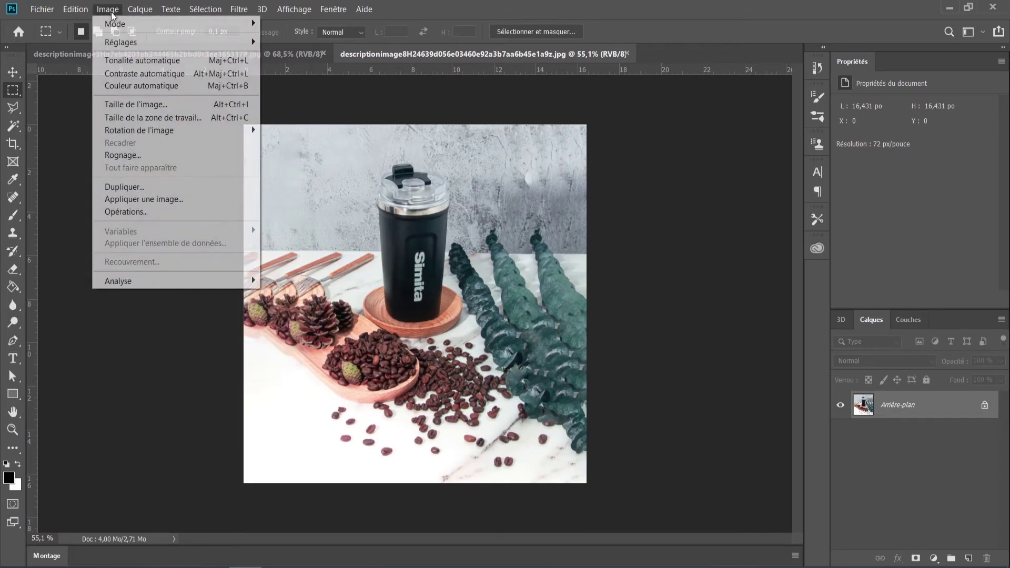
{"action": "left_click", "coordinate": [141, 119]}
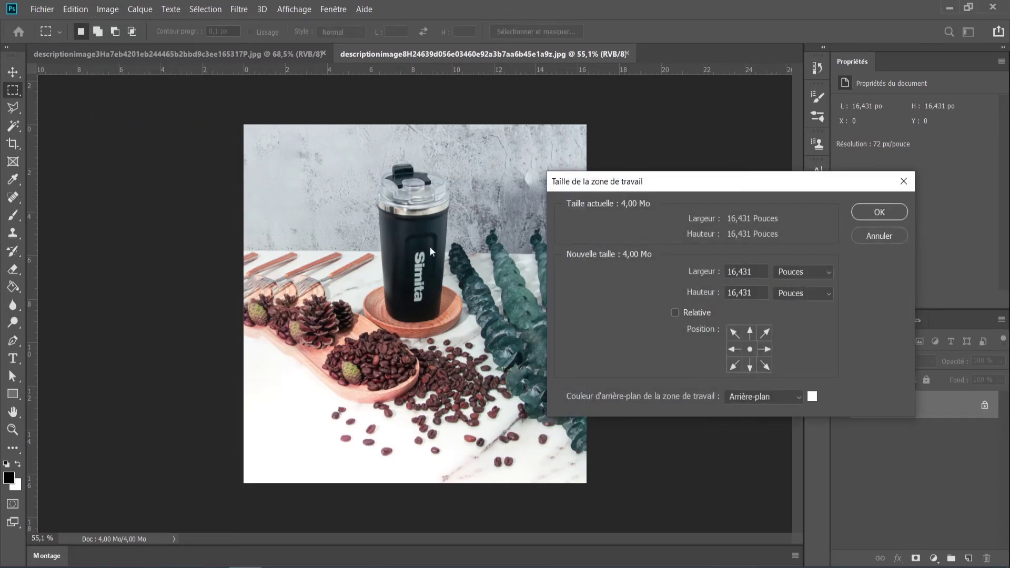
{"action": "left_click", "coordinate": [803, 271]}
{"action": "left_click", "coordinate": [789, 282]}
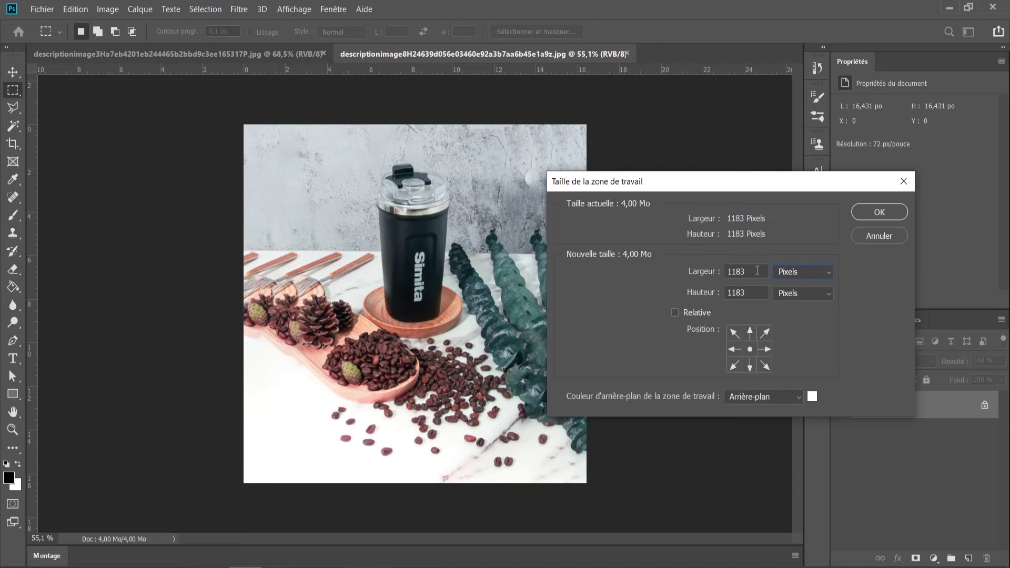
{"action": "type", "text": "1000"}
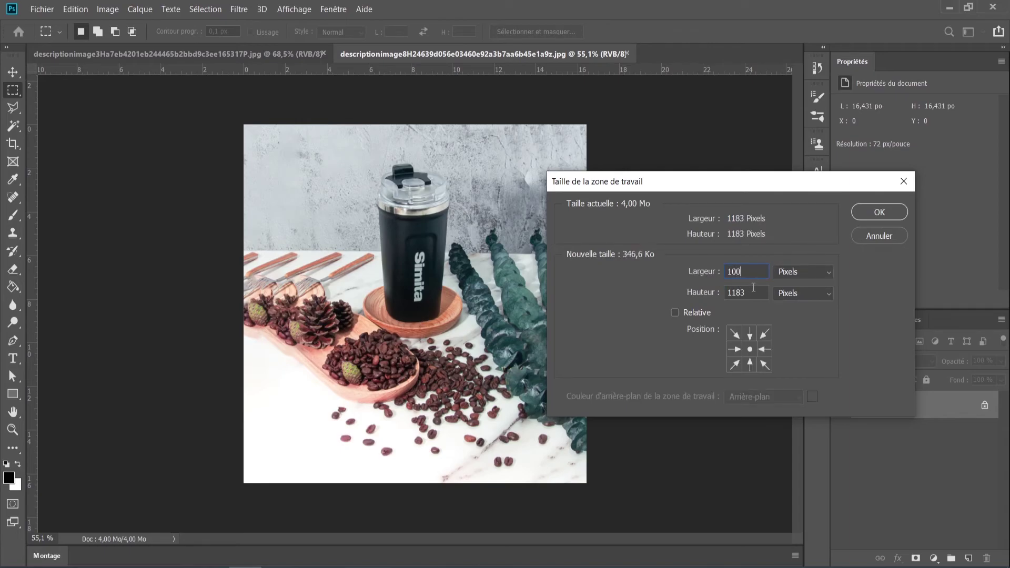
{"action": "key", "text": "Tab"}
{"action": "type", "text": "1000"}
{"action": "left_click", "coordinate": [881, 211]}
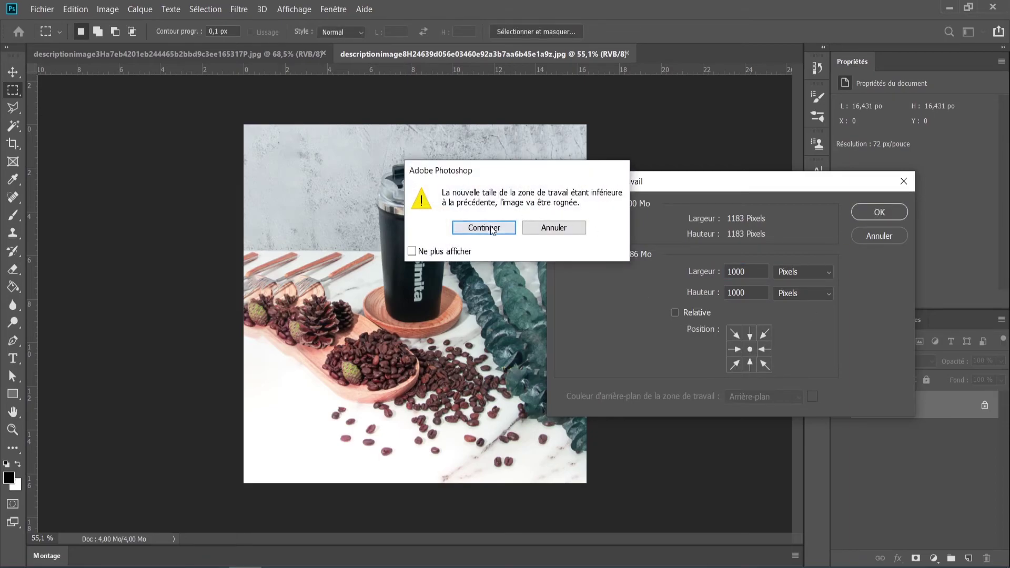
{"action": "left_click", "coordinate": [484, 228]}
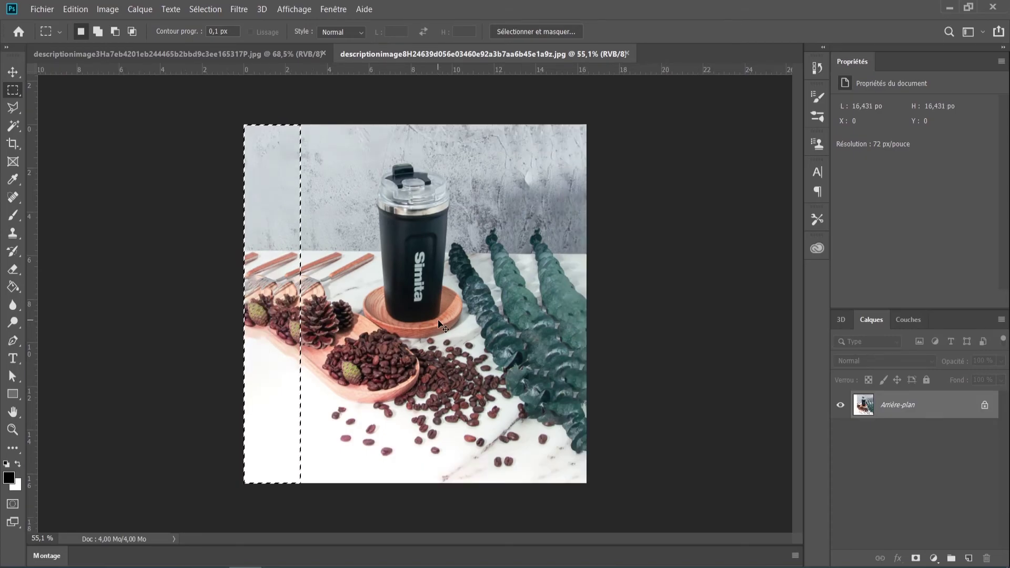
Undo the canvas resize, the content-aware fills and the square crop, back to the coffee-bean photo's tall format.
{"action": "key", "text": "ctrl+BackSpace"}
{"action": "key", "text": "ctrl+d"}
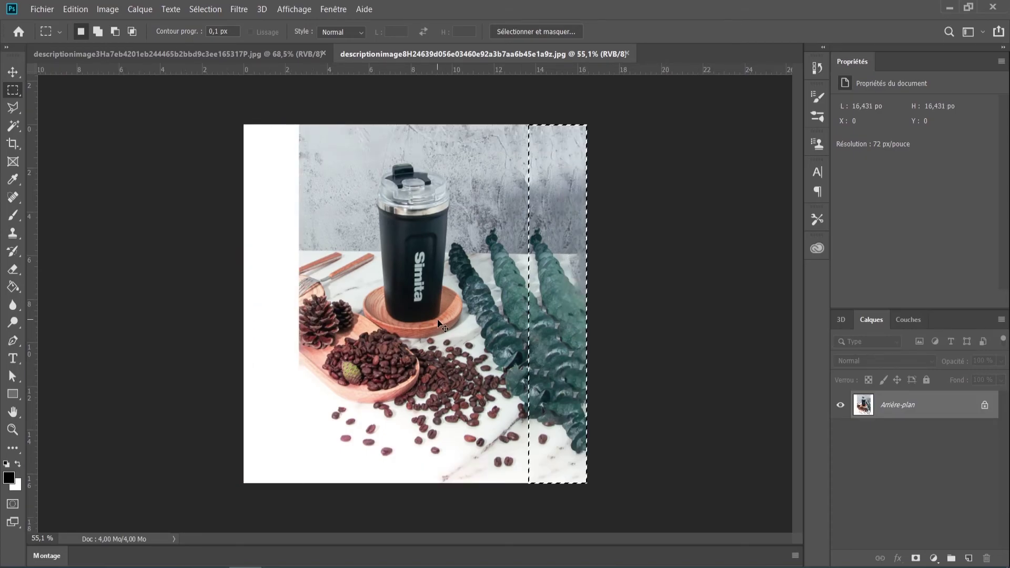
{"action": "key", "text": "ctrl+BackSpace"}
{"action": "key", "text": "ctrl+d"}
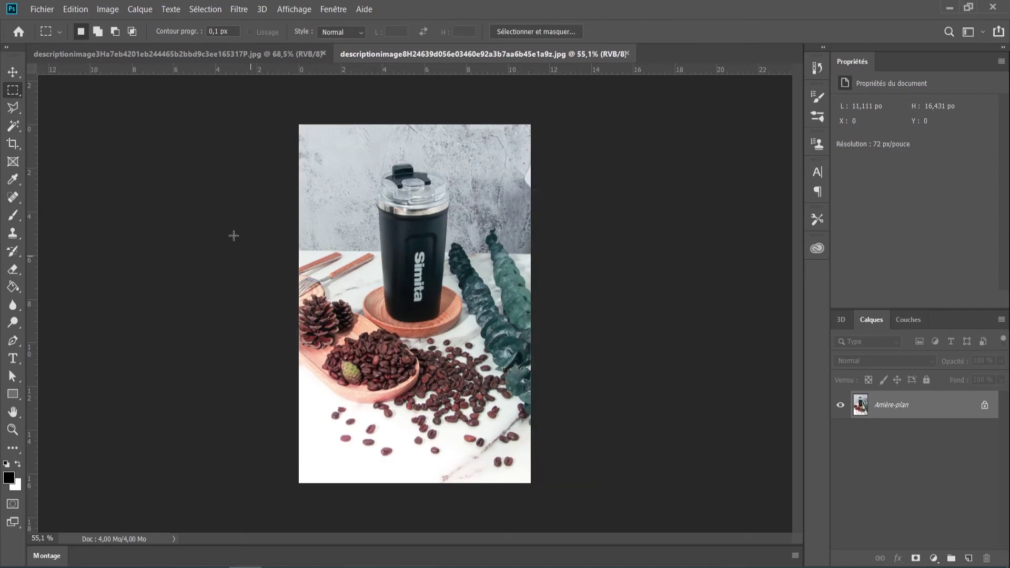
{"action": "left_click", "coordinate": [107, 9]}
{"action": "left_click", "coordinate": [48, 112]}
{"action": "left_click", "coordinate": [13, 143]}
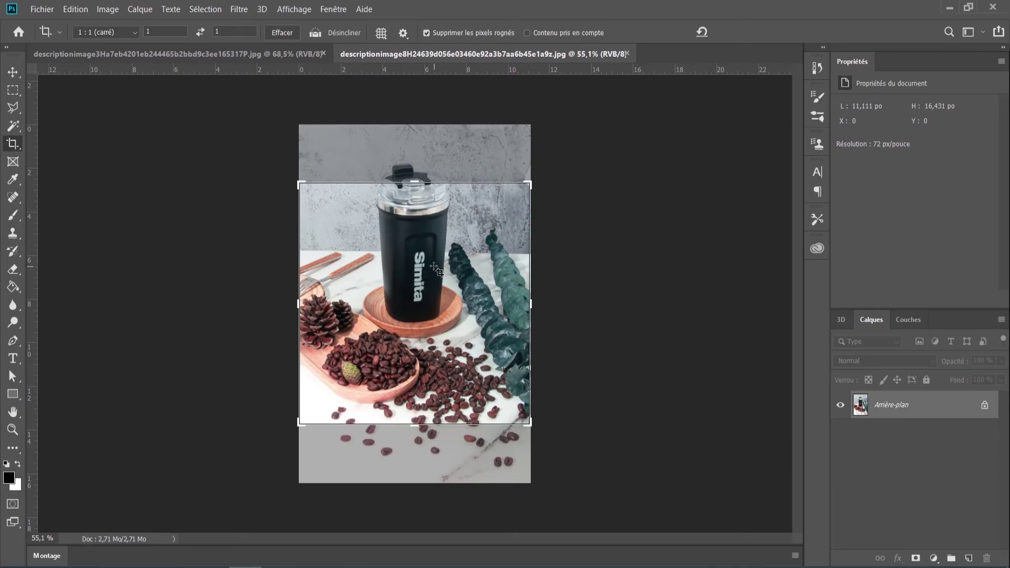
{"action": "left_click_drag", "start_coordinate": [427, 232], "coordinate": [427, 276]}
{"action": "key", "text": "Escape"}
Set the coffee-bean photo's canvas to 800 by 800 pixels anchored at the top centre, and accept trimming the excess.
{"action": "left_click", "coordinate": [146, 11]}
{"action": "mouse_move", "coordinate": [108, 9]}
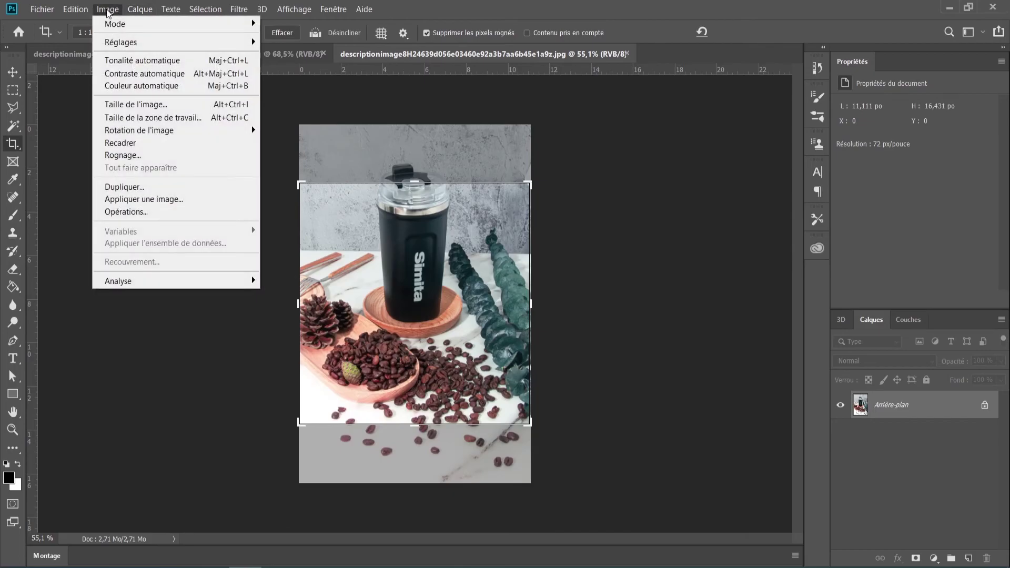
{"action": "left_click", "coordinate": [133, 118]}
{"action": "left_click", "coordinate": [787, 273]}
{"action": "left_click", "coordinate": [793, 298]}
{"action": "left_click_drag", "start_coordinate": [745, 276], "coordinate": [697, 289]}
{"action": "type", "text": "8000"}
{"action": "key", "text": "BackSpace"}
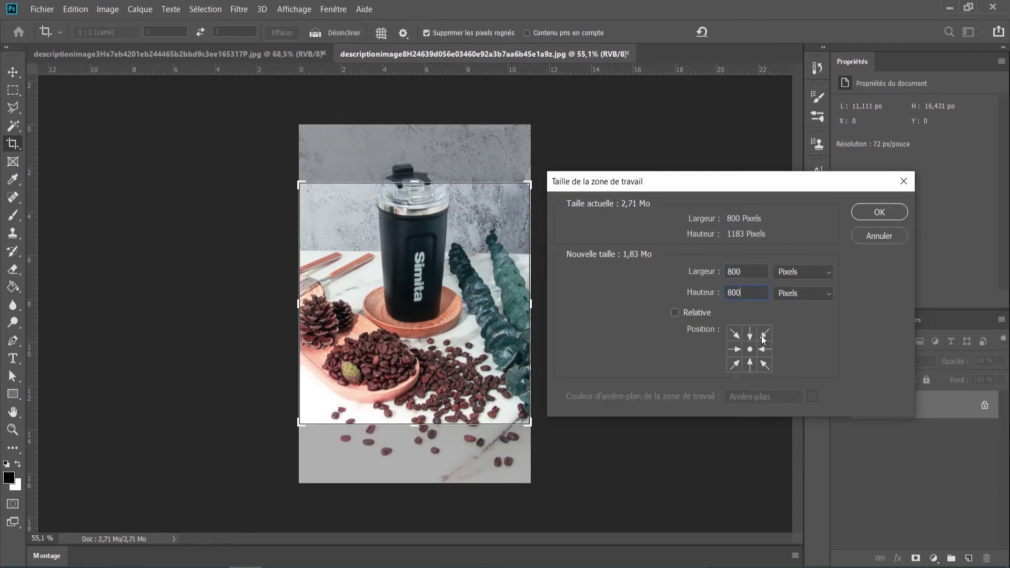
{"action": "left_click", "coordinate": [751, 338]}
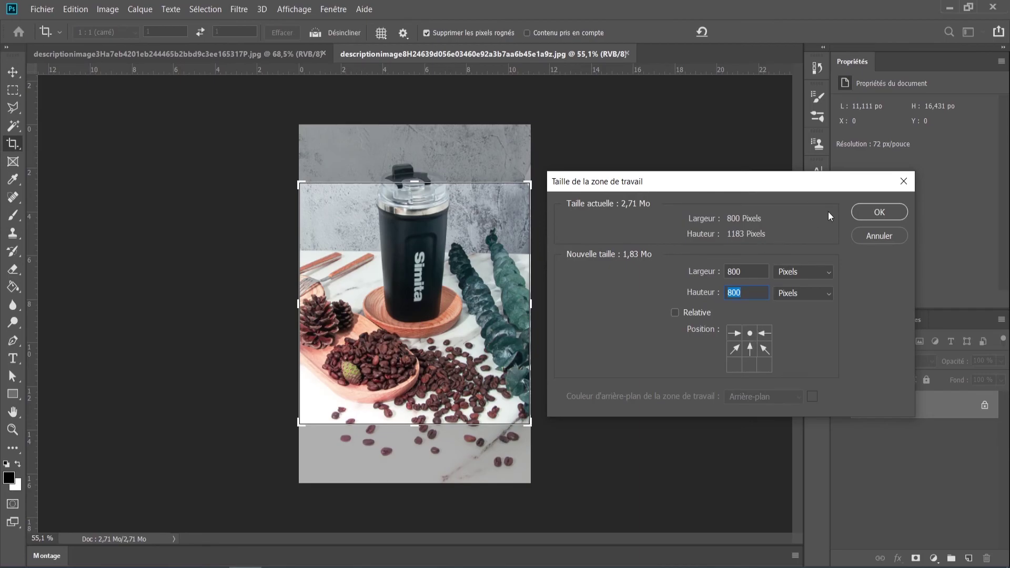
{"action": "left_click", "coordinate": [866, 210]}
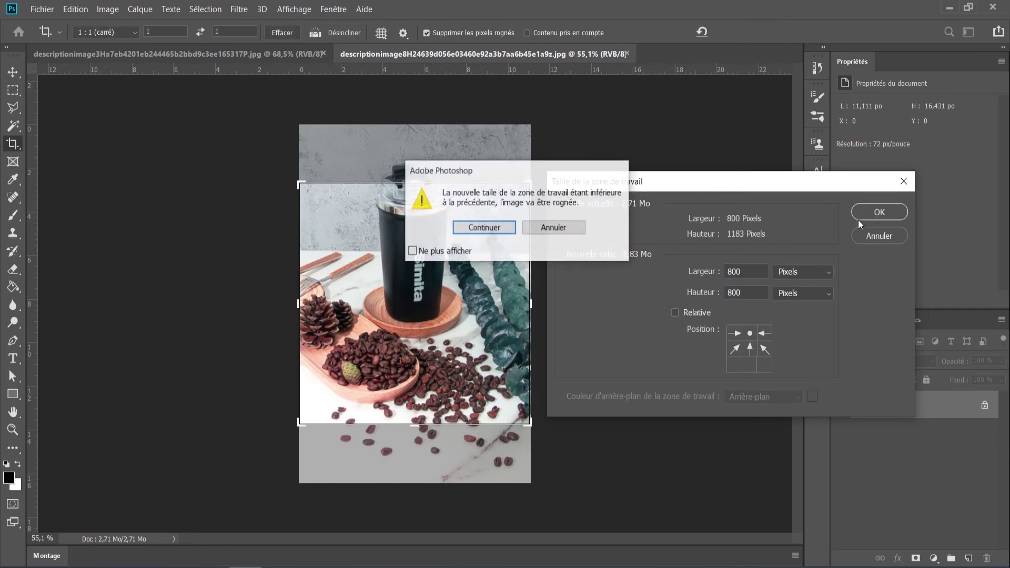
{"action": "left_click", "coordinate": [484, 228]}
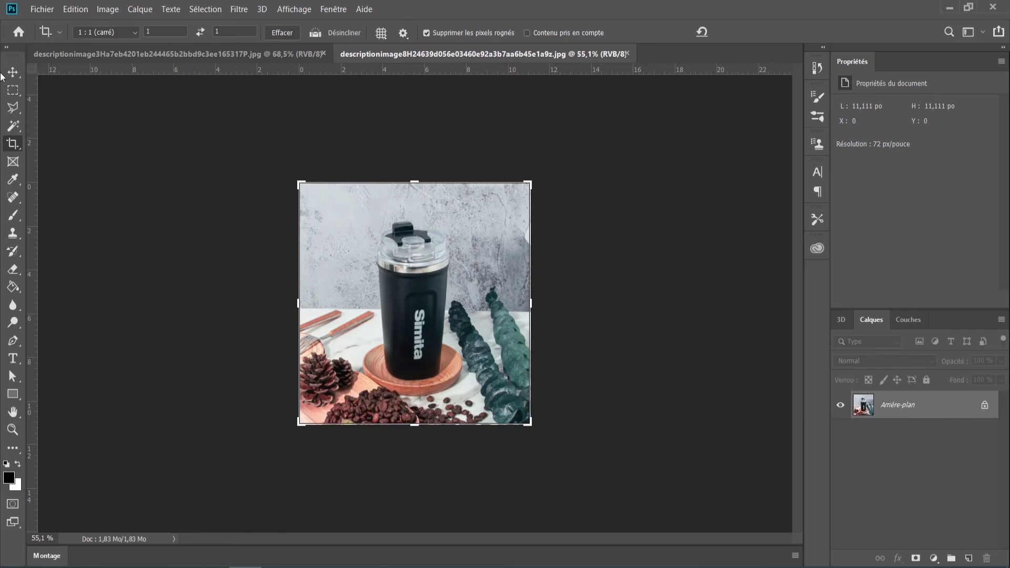
{"action": "left_click", "coordinate": [16, 95]}
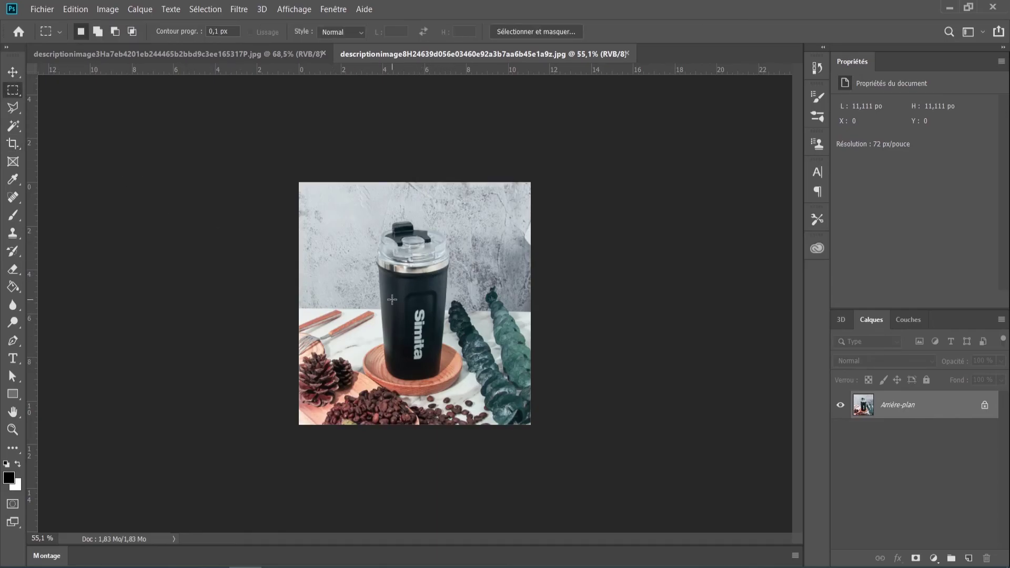
Export the 800 x 800 coffee-bean image as JPG at 100% quality to Téléchargements, replacing the existing file.
{"action": "left_click", "coordinate": [42, 9]}
{"action": "mouse_move", "coordinate": [90, 190]}
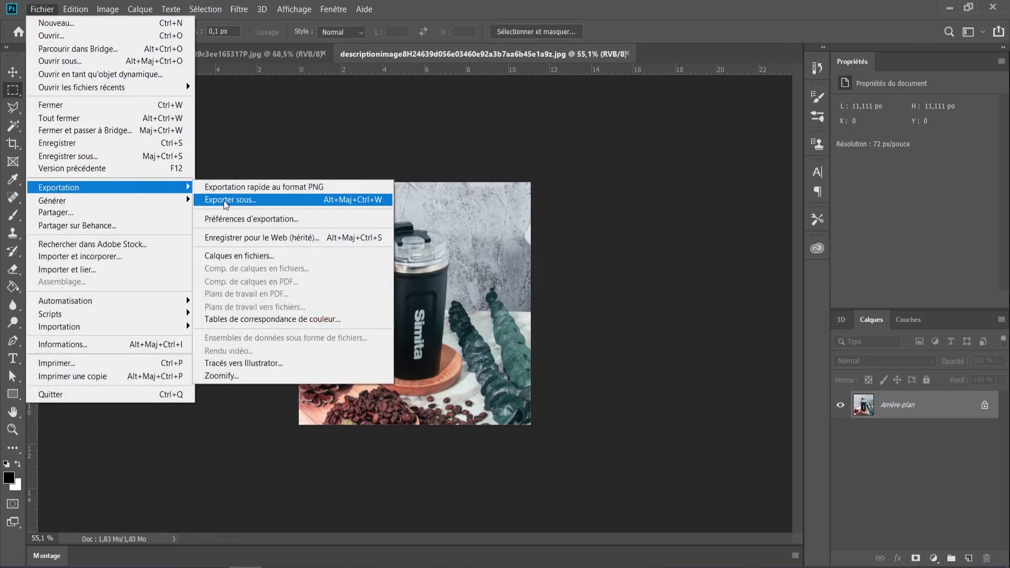
{"action": "left_click", "coordinate": [229, 203]}
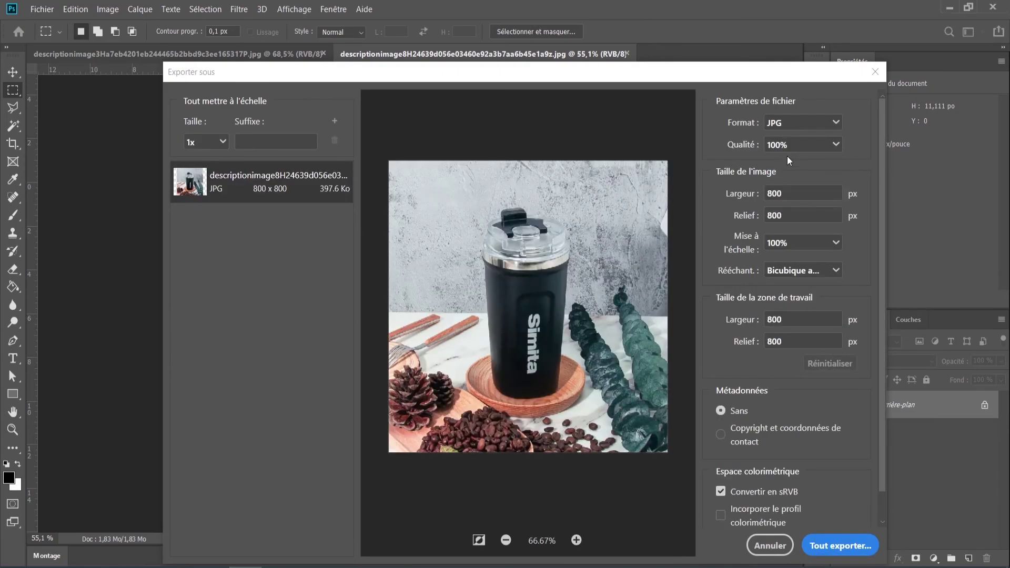
{"action": "left_click", "coordinate": [794, 128]}
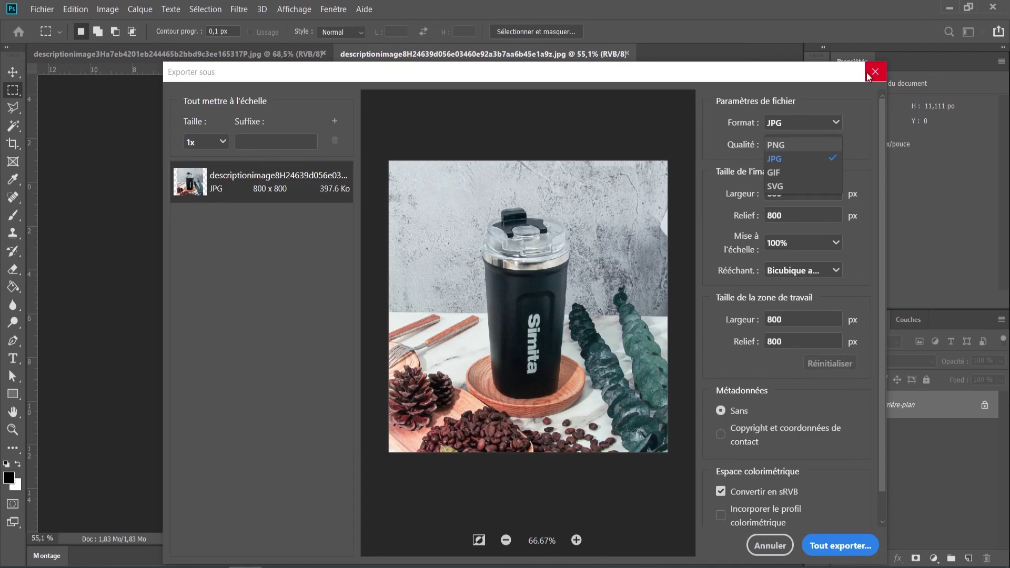
{"action": "left_click", "coordinate": [840, 546]}
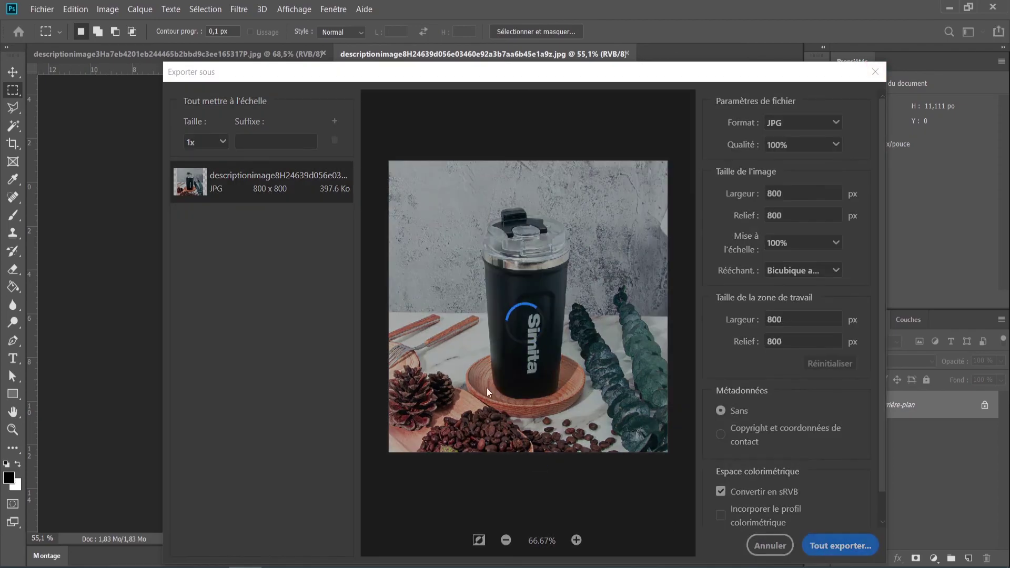
{"action": "left_click", "coordinate": [395, 307]}
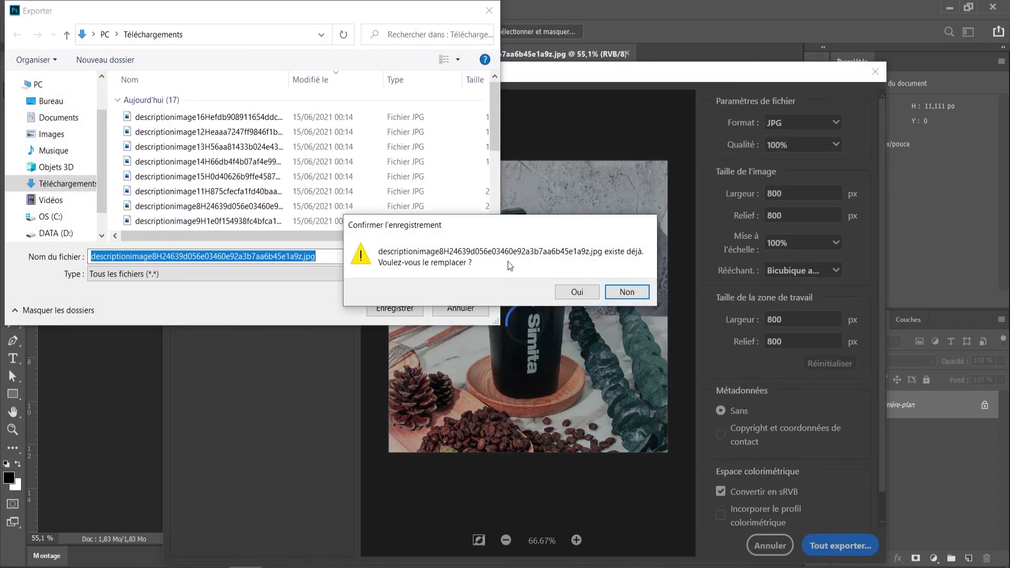
{"action": "left_click", "coordinate": [576, 293]}
Switch to the Téléchargements folder, check the exported coffee-bean image in the photo viewer, and close the viewer.
{"action": "key", "text": "alt+Tab"}
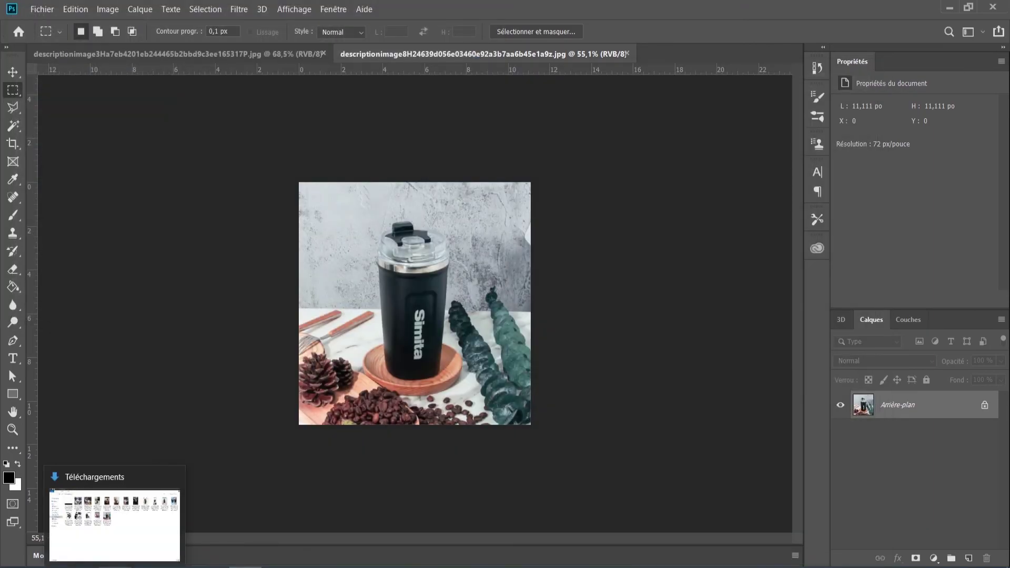
{"action": "left_click", "coordinate": [446, 230]}
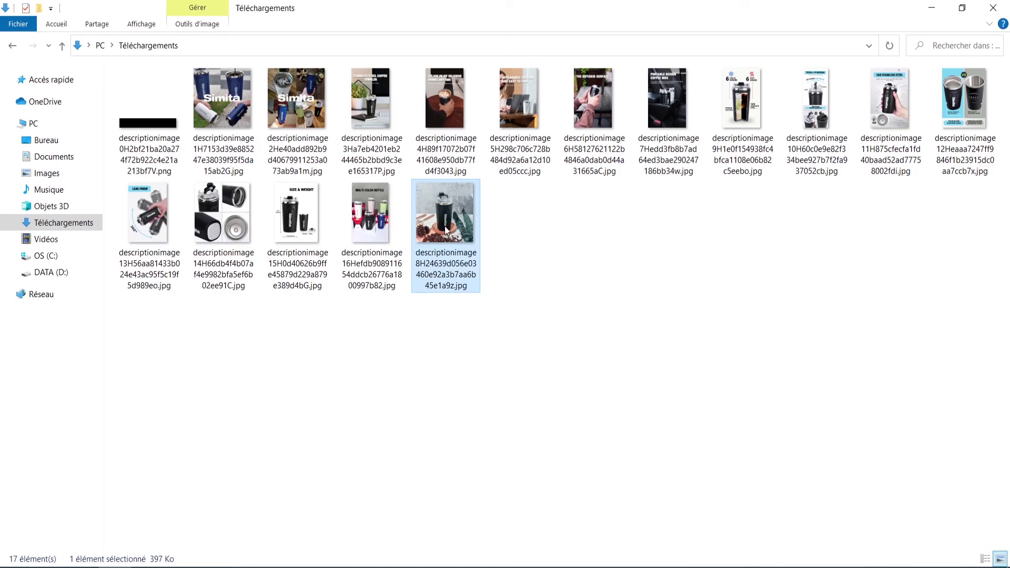
{"action": "double_click", "coordinate": [437, 237]}
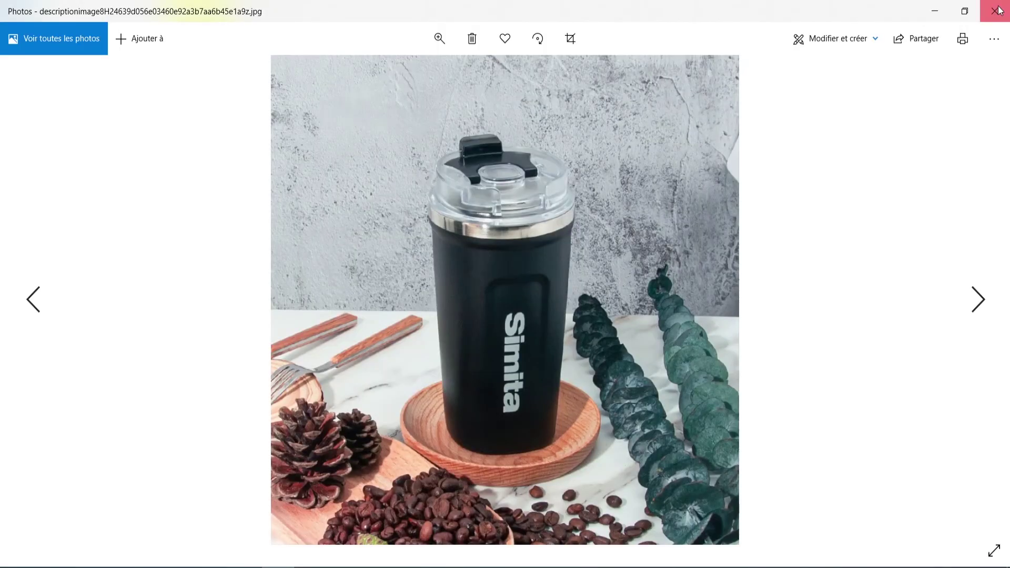
{"action": "left_click", "coordinate": [1003, 11]}
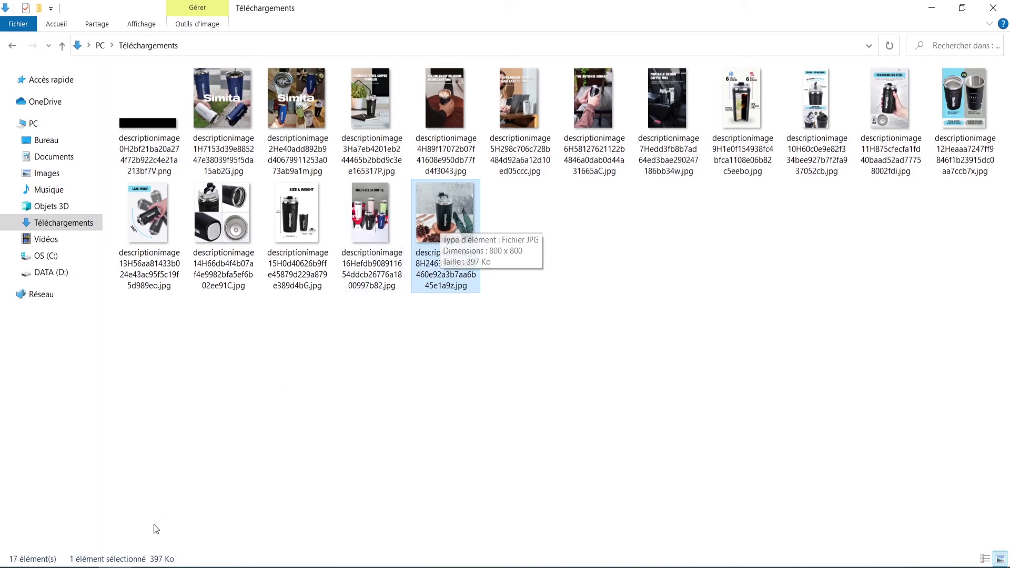
Switch to the browser's JPEG compression page and look over its file upload area.
{"action": "left_click", "coordinate": [158, 560]}
{"action": "left_click", "coordinate": [661, 16]}
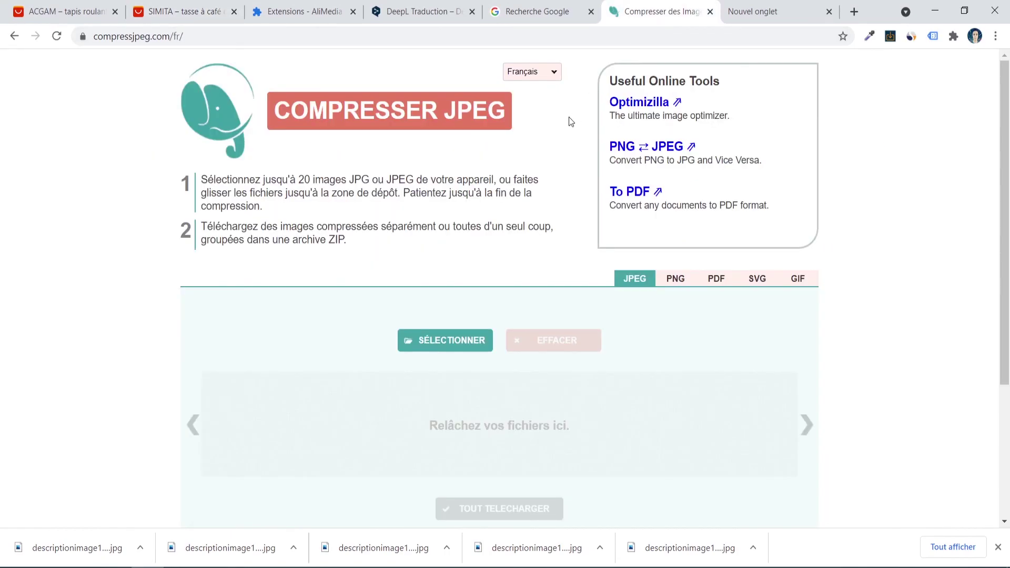
{"action": "scroll", "coordinate": [364, 204], "scroll_direction": "down", "scroll_amount": 4}
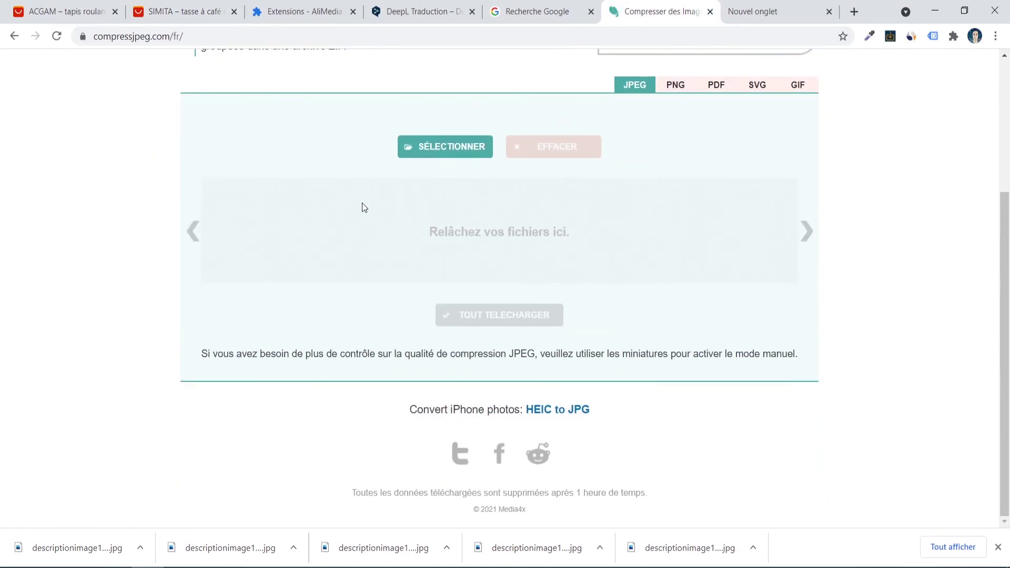
{"action": "scroll", "coordinate": [363, 211], "scroll_direction": "up", "scroll_amount": 3}
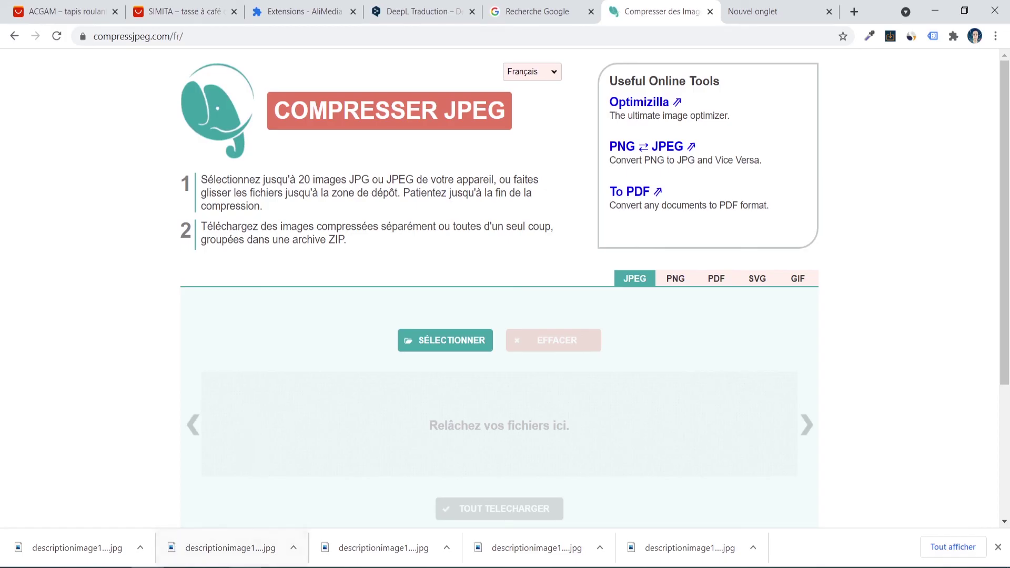
Return to Photoshop and bring up the image of the mug beside the potted plant.
{"action": "left_click", "coordinate": [247, 547]}
{"action": "left_click", "coordinate": [218, 55]}
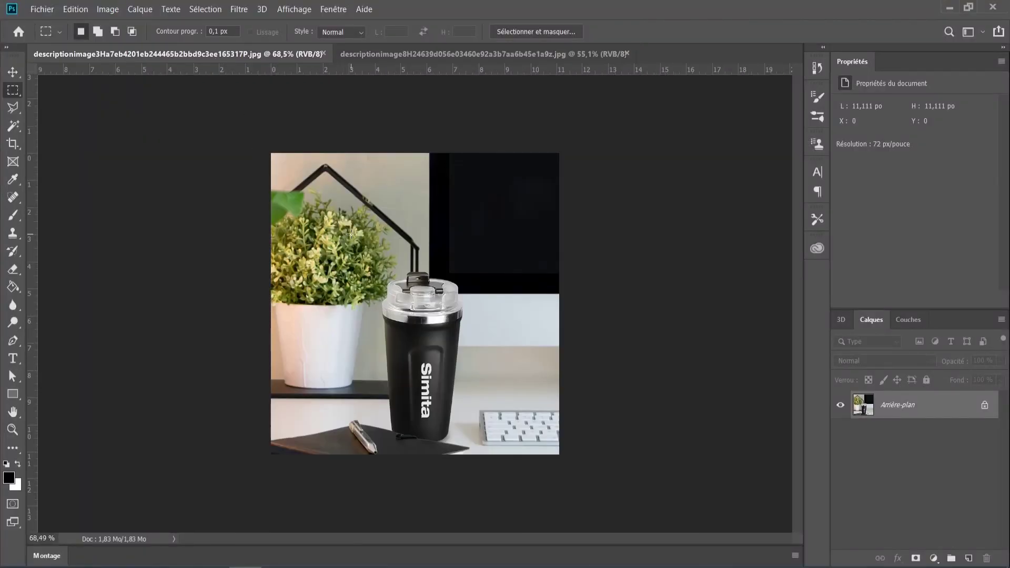